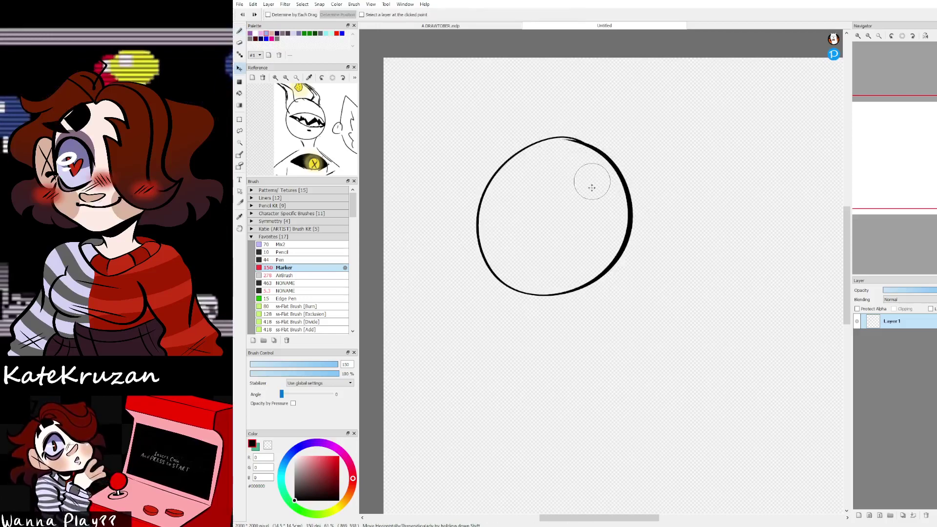
Step: Sketch the right horn overlapping the head circle and draw a jaw bulge along the circle's lower edge with the black Marker brush
{"action": "key", "text": "b"}
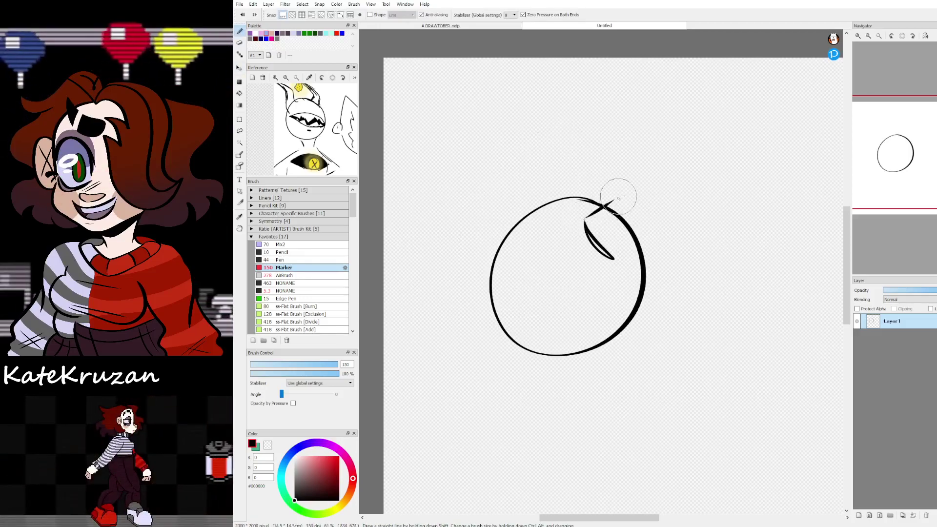
{"action": "left_click_drag", "start_coordinate": [653, 162], "coordinate": [687, 201]}
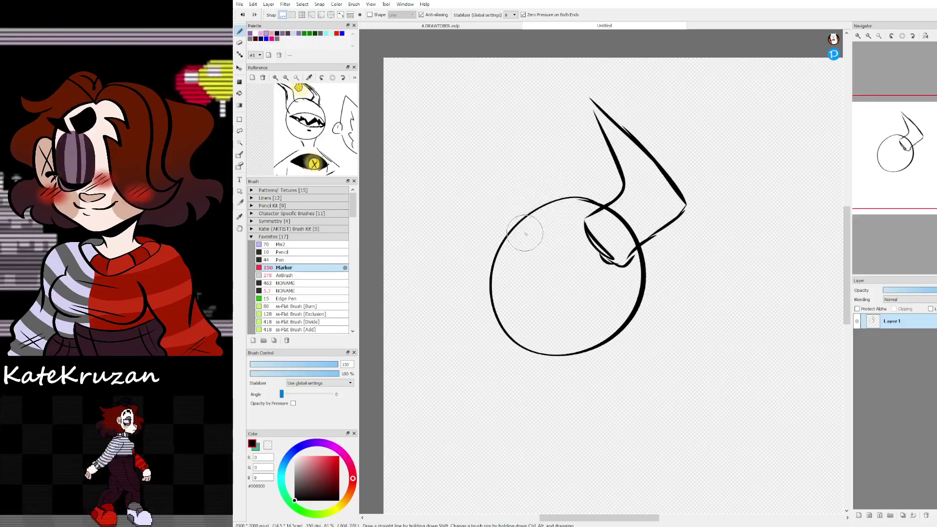
{"action": "mouse_move", "coordinate": [526, 211]}
{"action": "left_mouse_down"}
{"action": "mouse_move", "coordinate": [495, 248]}
{"action": "mouse_move", "coordinate": [525, 225]}
{"action": "mouse_move", "coordinate": [495, 298]}
{"action": "mouse_move", "coordinate": [490, 279]}
{"action": "mouse_move", "coordinate": [523, 359]}
{"action": "mouse_move", "coordinate": [491, 283]}
{"action": "mouse_move", "coordinate": [501, 353]}
{"action": "mouse_move", "coordinate": [545, 376]}
{"action": "left_mouse_up"}
{"action": "left_click_drag", "start_coordinate": [601, 348], "coordinate": [557, 376]}
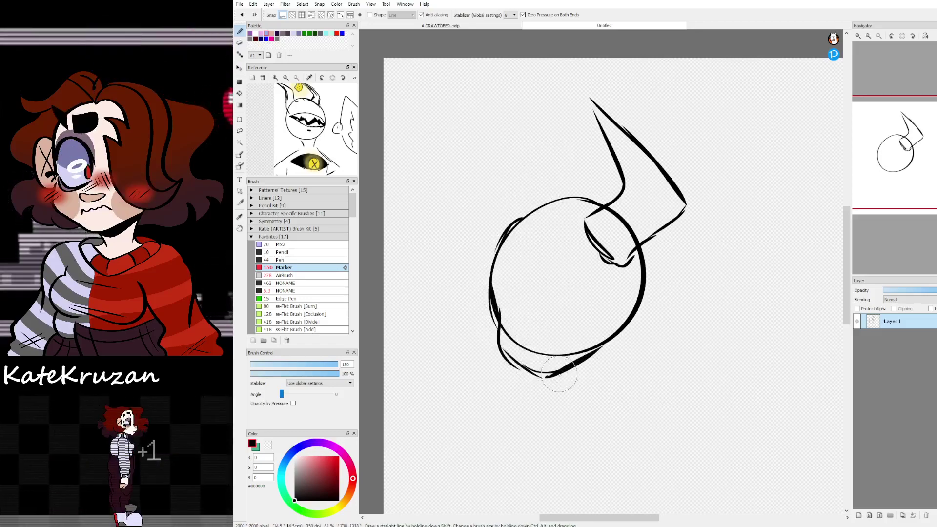
Step: Sketch the curved left horn rising from the side of the head, mirroring the right horn
{"action": "left_click_drag", "start_coordinate": [523, 219], "coordinate": [510, 196]}
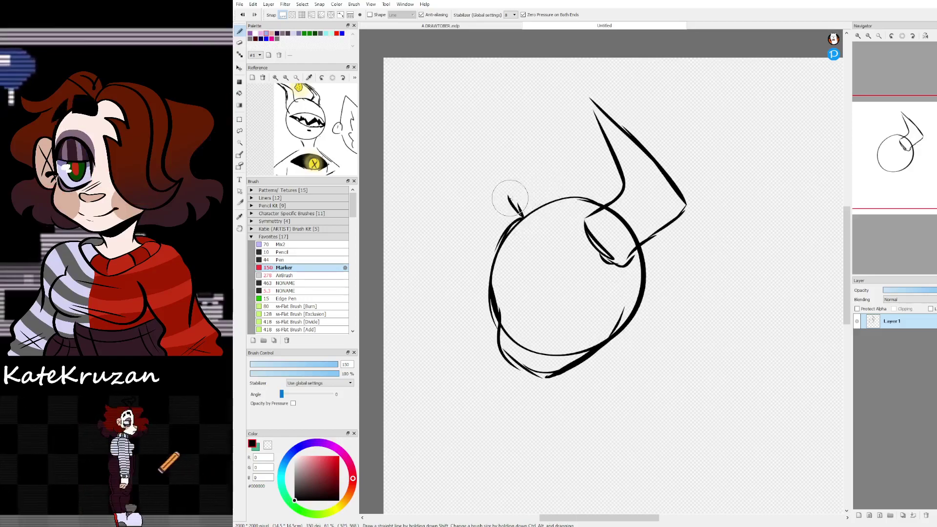
{"action": "left_click_drag", "start_coordinate": [557, 108], "coordinate": [515, 174]}
{"action": "mouse_move", "coordinate": [543, 109]}
{"action": "left_mouse_down"}
{"action": "mouse_move", "coordinate": [469, 172]}
{"action": "mouse_move", "coordinate": [456, 213]}
{"action": "mouse_move", "coordinate": [494, 273]}
{"action": "mouse_move", "coordinate": [483, 271]}
{"action": "left_mouse_up"}
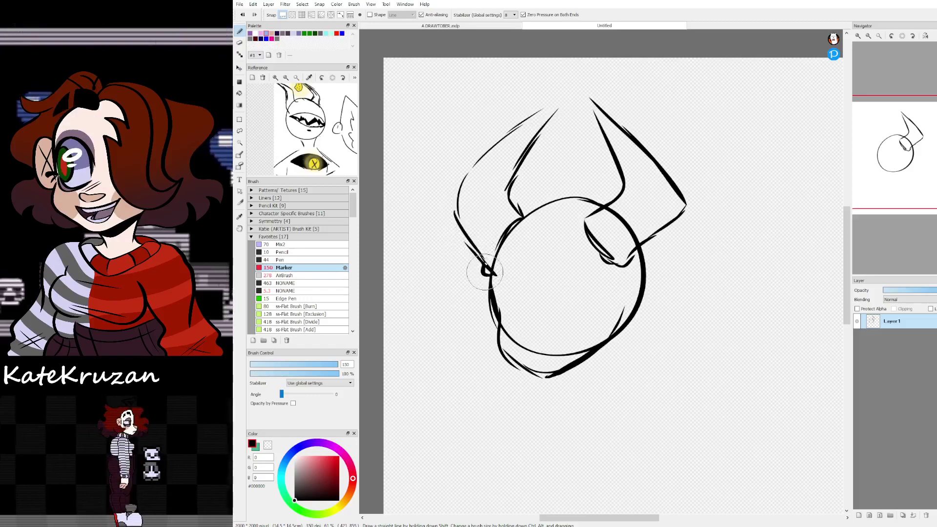
{"action": "mouse_move", "coordinate": [453, 198]}
{"action": "left_mouse_down"}
{"action": "mouse_move", "coordinate": [508, 132]}
{"action": "mouse_move", "coordinate": [502, 138]}
{"action": "mouse_move", "coordinate": [563, 101]}
{"action": "mouse_move", "coordinate": [509, 176]}
{"action": "mouse_move", "coordinate": [526, 150]}
{"action": "mouse_move", "coordinate": [514, 208]}
{"action": "left_mouse_up"}
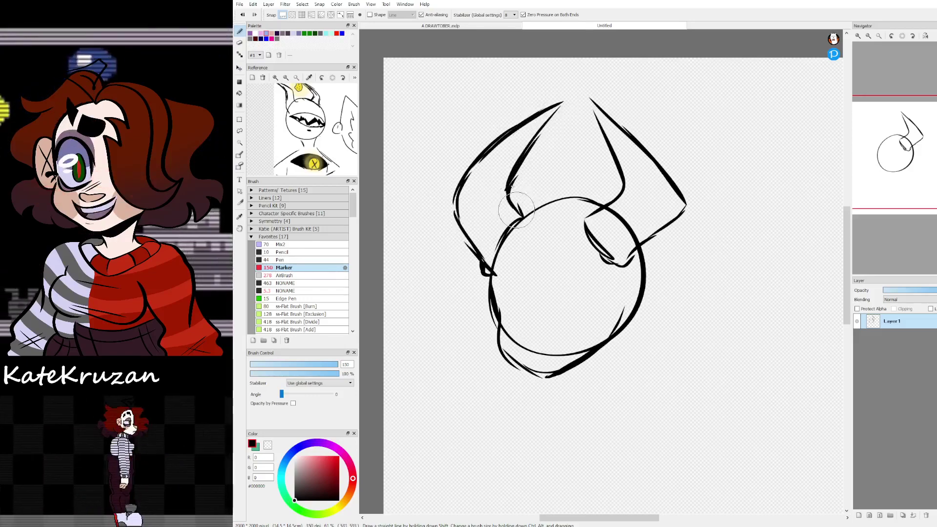
Step: Clean up the lines where the left horn meets the head and thicken the jaw outline
{"action": "left_click_drag", "start_coordinate": [907, 181], "coordinate": [907, 163]}
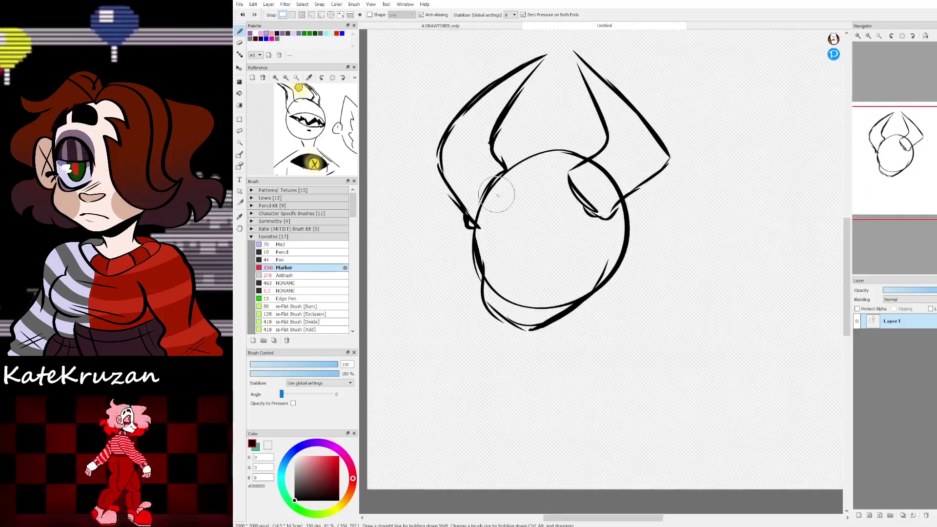
{"action": "key", "text": "z"}
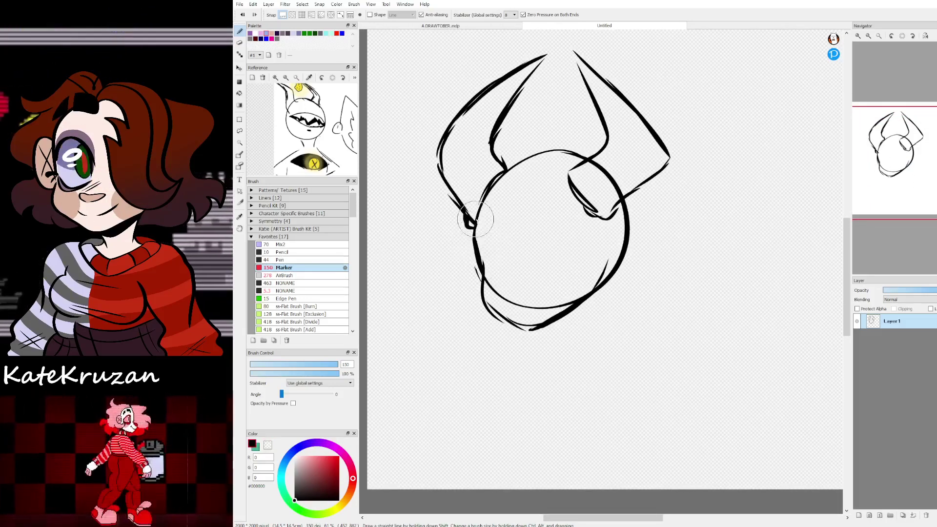
{"action": "mouse_move", "coordinate": [475, 240]}
{"action": "left_mouse_down"}
{"action": "mouse_move", "coordinate": [485, 300]}
{"action": "mouse_move", "coordinate": [523, 331]}
{"action": "mouse_move", "coordinate": [511, 324]}
{"action": "mouse_move", "coordinate": [579, 299]}
{"action": "left_mouse_up"}
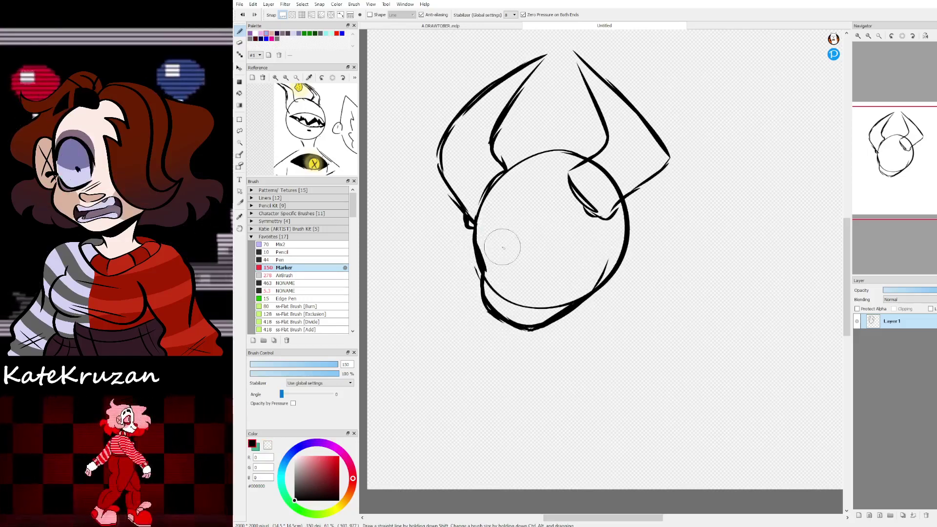
Step: Draw a wide almond-shaped mouth with pointed corners across the lower half of the face
{"action": "mouse_move", "coordinate": [486, 254]}
{"action": "left_mouse_down"}
{"action": "mouse_move", "coordinate": [512, 239]}
{"action": "mouse_move", "coordinate": [489, 254]}
{"action": "mouse_move", "coordinate": [523, 238]}
{"action": "mouse_move", "coordinate": [590, 249]}
{"action": "left_mouse_up"}
{"action": "key", "text": "ctrl+z"}
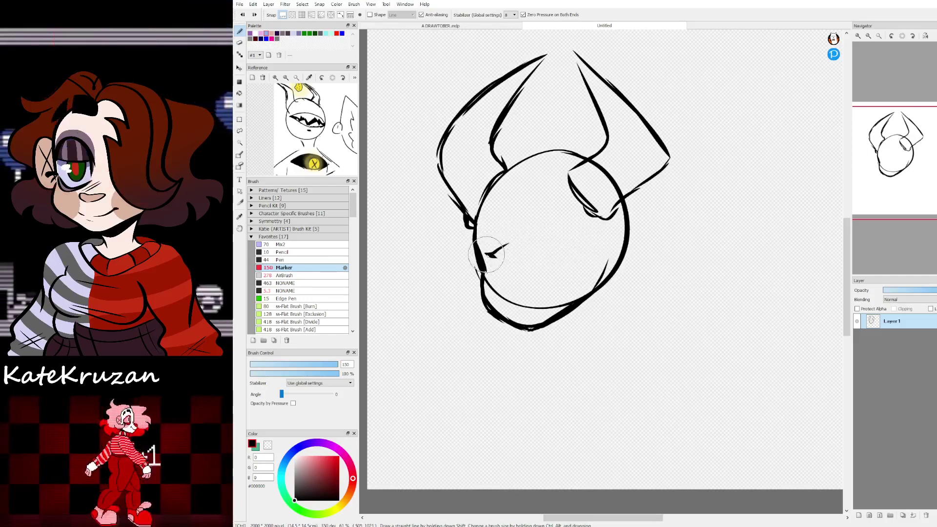
{"action": "mouse_move", "coordinate": [483, 253]}
{"action": "left_mouse_down"}
{"action": "mouse_move", "coordinate": [518, 228]}
{"action": "mouse_move", "coordinate": [575, 249]}
{"action": "left_mouse_up"}
{"action": "mouse_move", "coordinate": [490, 256]}
{"action": "left_mouse_down"}
{"action": "mouse_move", "coordinate": [529, 273]}
{"action": "mouse_move", "coordinate": [513, 271]}
{"action": "mouse_move", "coordinate": [554, 264]}
{"action": "mouse_move", "coordinate": [536, 272]}
{"action": "mouse_move", "coordinate": [579, 252]}
{"action": "mouse_move", "coordinate": [561, 263]}
{"action": "mouse_move", "coordinate": [586, 253]}
{"action": "left_mouse_up"}
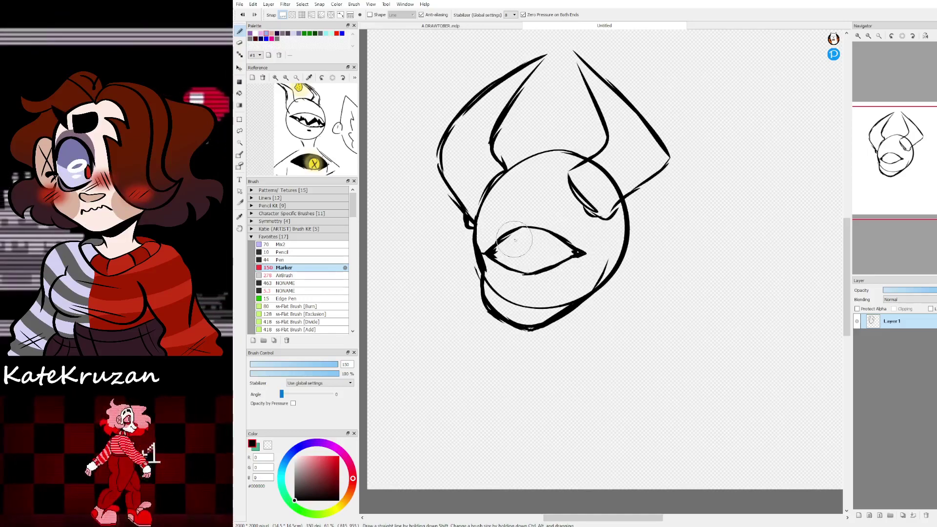
Step: Draw jagged upper and lower teeth as zigzag lines inside the almond-shaped mouth
{"action": "mouse_move", "coordinate": [505, 256]}
{"action": "left_mouse_down"}
{"action": "mouse_move", "coordinate": [548, 243]}
{"action": "mouse_move", "coordinate": [568, 254]}
{"action": "left_mouse_up"}
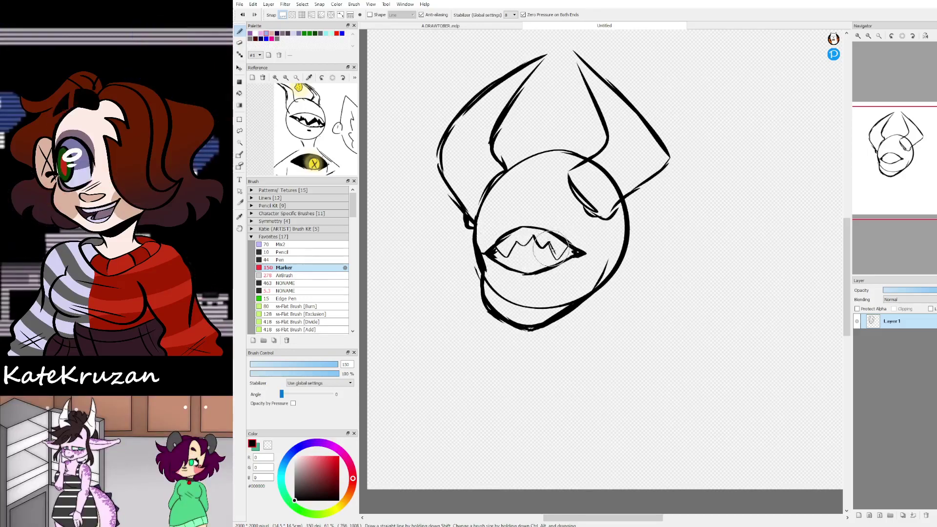
{"action": "left_click_drag", "start_coordinate": [512, 264], "coordinate": [552, 260]}
{"action": "key", "text": "ctrl+z"}
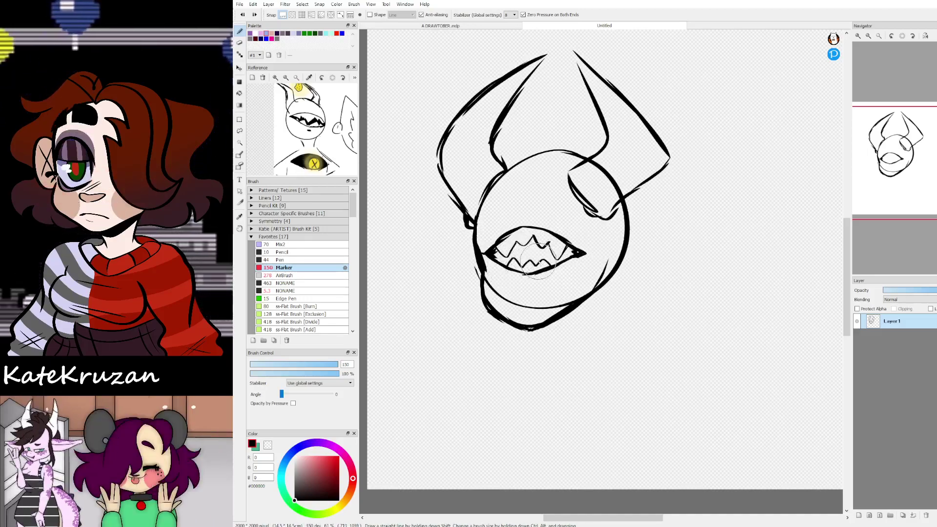
Step: Add thin curved crease lines above and below the toothed mouth
{"action": "left_click_drag", "start_coordinate": [867, 157], "coordinate": [857, 153]}
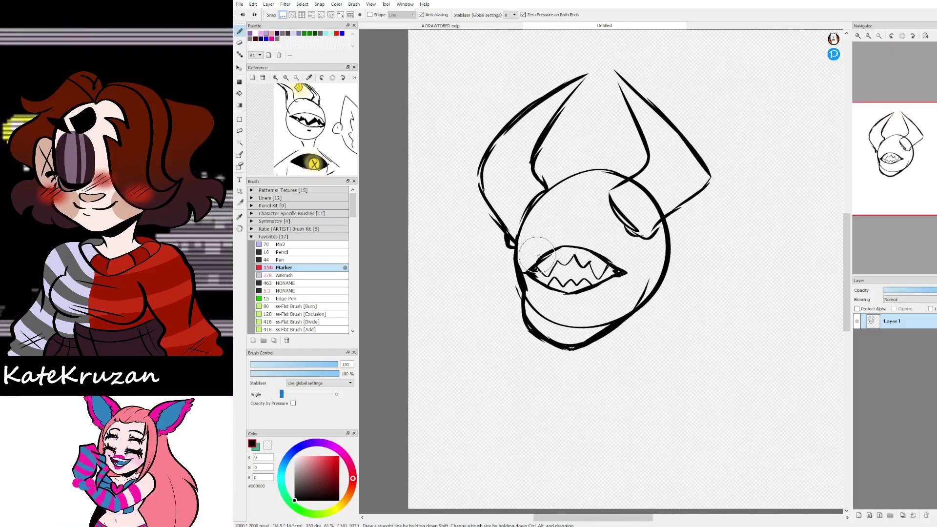
{"action": "mouse_move", "coordinate": [531, 264]}
{"action": "left_mouse_down"}
{"action": "mouse_move", "coordinate": [581, 215]}
{"action": "mouse_move", "coordinate": [620, 256]}
{"action": "left_mouse_up"}
{"action": "left_click_drag", "start_coordinate": [896, 163], "coordinate": [900, 165]}
{"action": "left_click", "coordinate": [900, 166]}
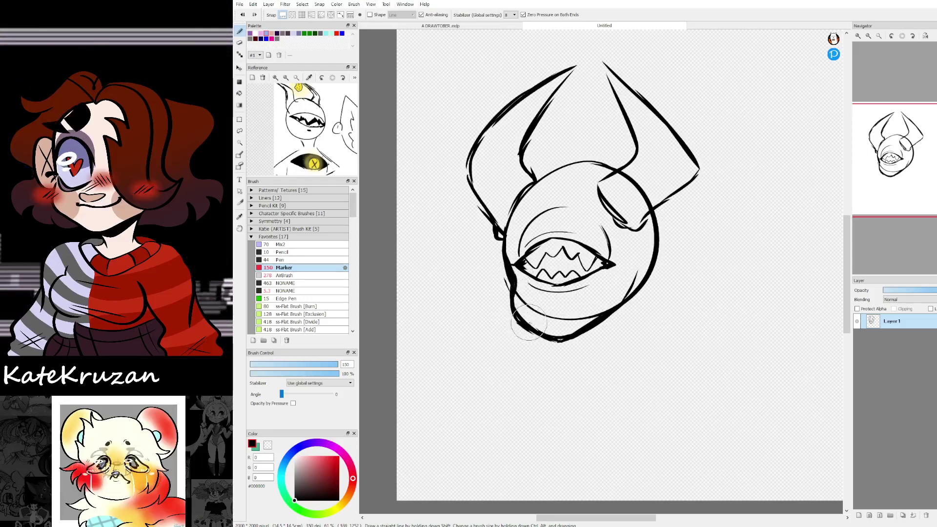
Step: Erase the jaw bulge that extends below the head circle
{"action": "left_click_drag", "start_coordinate": [689, 251], "coordinate": [655, 238]}
{"action": "key", "text": "z"}
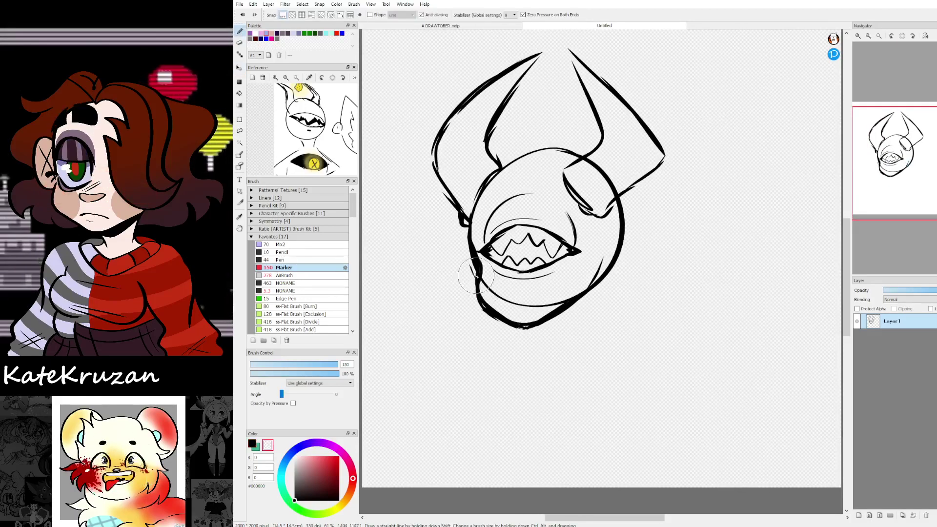
{"action": "left_click_drag", "start_coordinate": [476, 283], "coordinate": [522, 324]}
{"action": "key", "text": "z"}
{"action": "mouse_move", "coordinate": [475, 266]}
{"action": "left_mouse_down"}
{"action": "mouse_move", "coordinate": [514, 305]}
{"action": "mouse_move", "coordinate": [493, 288]}
{"action": "mouse_move", "coordinate": [587, 290]}
{"action": "left_mouse_up"}
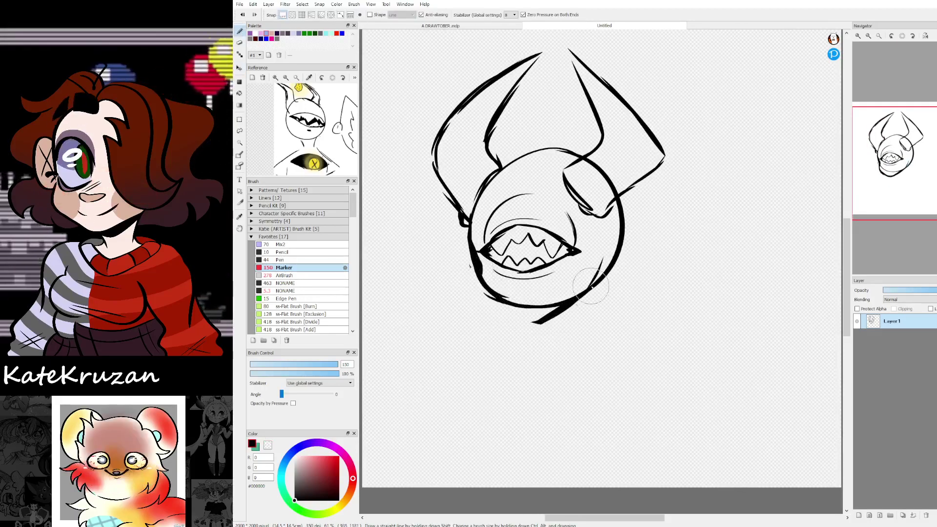
{"action": "key", "text": "ctrl+z"}
{"action": "key", "text": "z"}
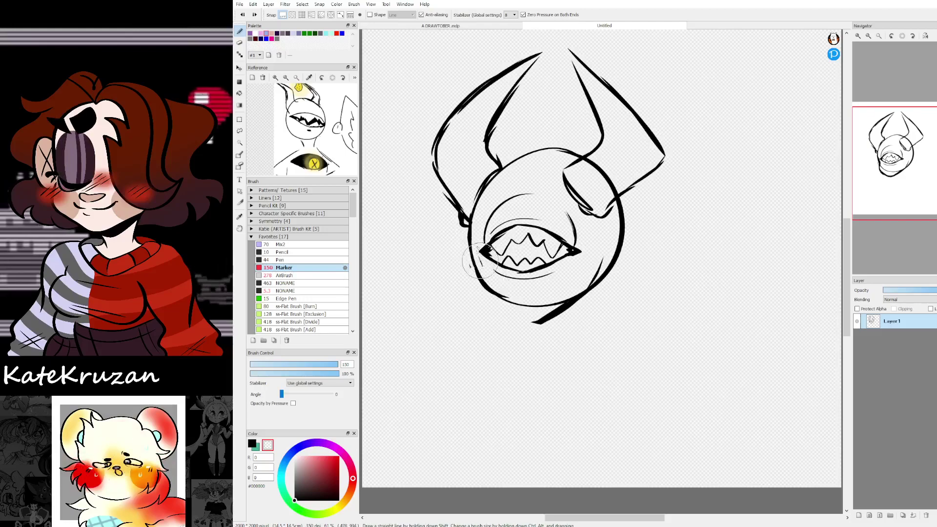
Step: Thicken the bottom of the head outline along the original circle and erase the leftover jaw lines
{"action": "key", "text": "x"}
{"action": "mouse_move", "coordinate": [475, 276]}
{"action": "left_mouse_down"}
{"action": "mouse_move", "coordinate": [594, 283]}
{"action": "mouse_move", "coordinate": [518, 309]}
{"action": "mouse_move", "coordinate": [615, 248]}
{"action": "mouse_move", "coordinate": [607, 244]}
{"action": "mouse_move", "coordinate": [530, 320]}
{"action": "mouse_move", "coordinate": [617, 288]}
{"action": "mouse_move", "coordinate": [528, 321]}
{"action": "mouse_move", "coordinate": [572, 294]}
{"action": "mouse_move", "coordinate": [523, 306]}
{"action": "mouse_move", "coordinate": [566, 294]}
{"action": "left_mouse_up"}
{"action": "key", "text": "z"}
{"action": "key", "text": "z"}
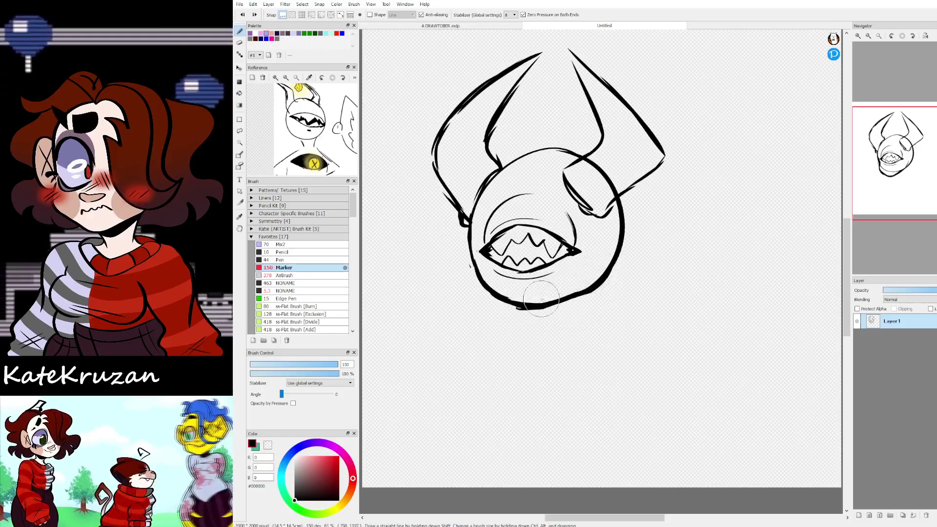
Step: Move the whole head drawing up and to the right on the canvas
{"action": "left_click", "coordinate": [899, 177]}
{"action": "left_click_drag", "start_coordinate": [899, 176], "coordinate": [911, 164]}
{"action": "key", "text": "v"}
{"action": "mouse_move", "coordinate": [699, 210]}
{"action": "left_mouse_down"}
{"action": "mouse_move", "coordinate": [700, 226]}
{"action": "mouse_move", "coordinate": [732, 173]}
{"action": "left_mouse_up"}
{"action": "left_click_drag", "start_coordinate": [897, 156], "coordinate": [901, 136]}
{"action": "left_click_drag", "start_coordinate": [789, 188], "coordinate": [805, 210]}
Step: Redraw the inner edge of the right horn as a thicker line that joins the outer edge at the tip
{"action": "key", "text": "b"}
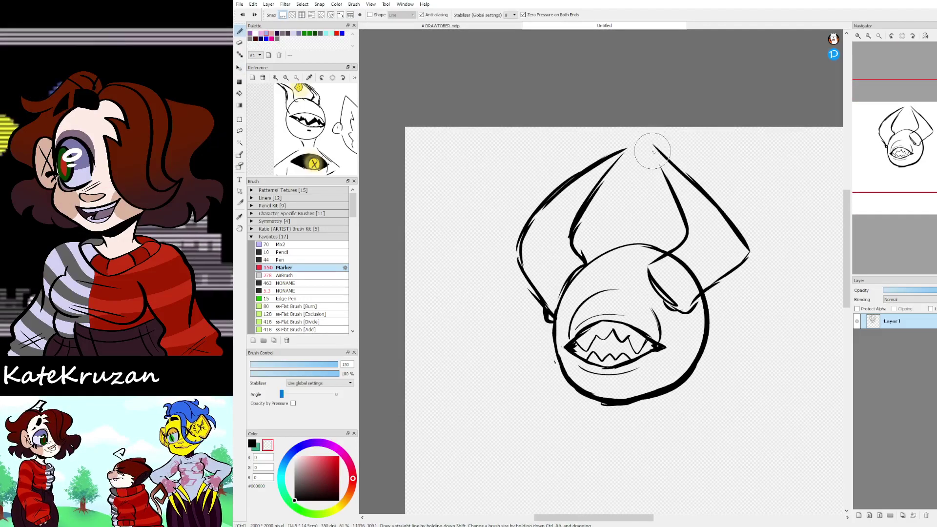
{"action": "key", "text": "z"}
{"action": "left_click_drag", "start_coordinate": [650, 140], "coordinate": [682, 207]}
{"action": "left_click_drag", "start_coordinate": [915, 158], "coordinate": [927, 148]}
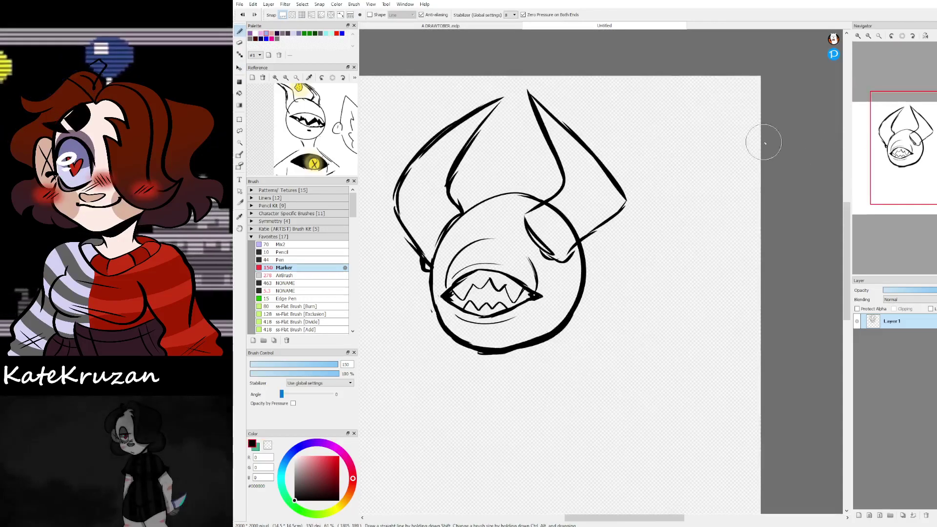
Step: Erase the head circle inside the right horn's base and redraw the base with a thicker outline
{"action": "key", "text": "z"}
{"action": "left_click_drag", "start_coordinate": [566, 255], "coordinate": [604, 220]}
{"action": "key", "text": "x"}
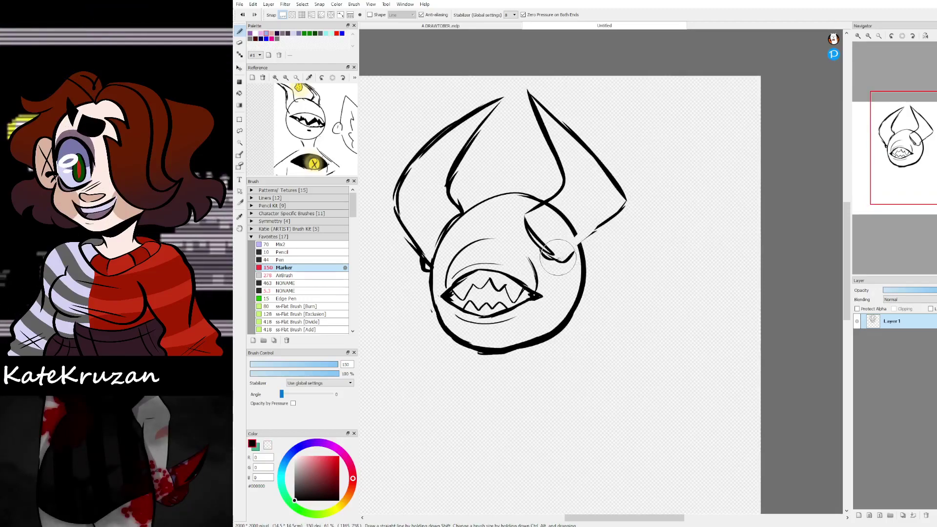
{"action": "key", "text": "x"}
{"action": "mouse_move", "coordinate": [550, 256]}
{"action": "left_mouse_down"}
{"action": "mouse_move", "coordinate": [577, 256]}
{"action": "mouse_move", "coordinate": [619, 216]}
{"action": "mouse_move", "coordinate": [619, 188]}
{"action": "mouse_move", "coordinate": [617, 207]}
{"action": "mouse_move", "coordinate": [588, 237]}
{"action": "mouse_move", "coordinate": [621, 212]}
{"action": "mouse_move", "coordinate": [573, 243]}
{"action": "mouse_move", "coordinate": [612, 211]}
{"action": "mouse_move", "coordinate": [573, 226]}
{"action": "mouse_move", "coordinate": [557, 204]}
{"action": "mouse_move", "coordinate": [607, 209]}
{"action": "mouse_move", "coordinate": [604, 222]}
{"action": "mouse_move", "coordinate": [555, 218]}
{"action": "left_mouse_up"}
{"action": "key", "text": "x"}
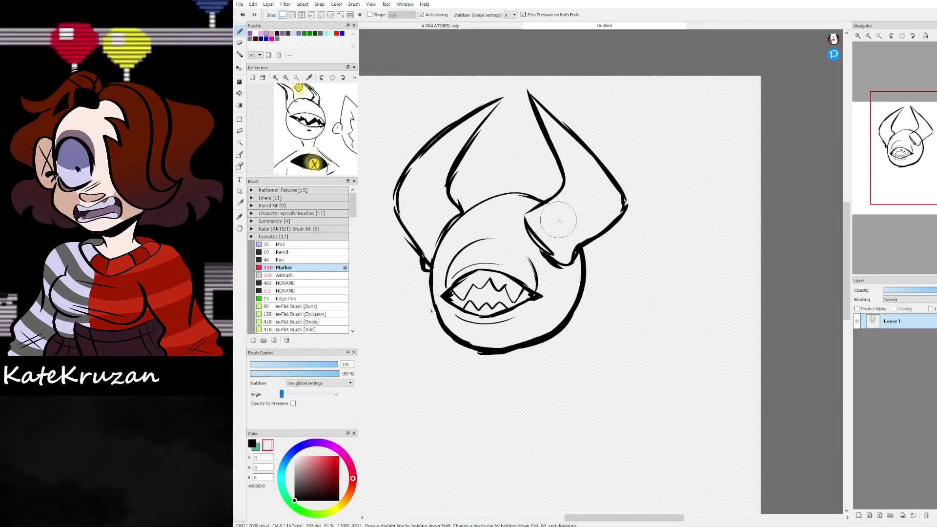
Step: Thicken the left horn's outline and add a thin inner line near the base of both horns
{"action": "left_click_drag", "start_coordinate": [906, 170], "coordinate": [913, 159]}
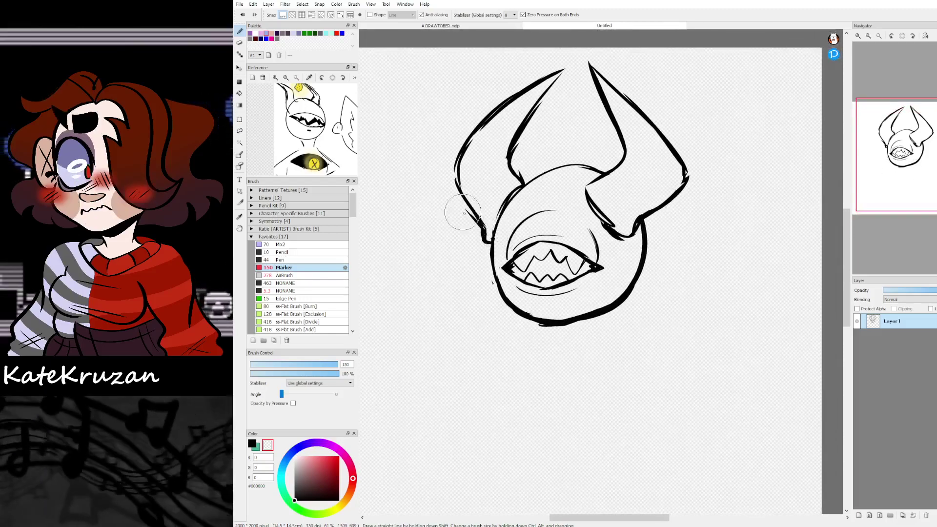
{"action": "key", "text": "x"}
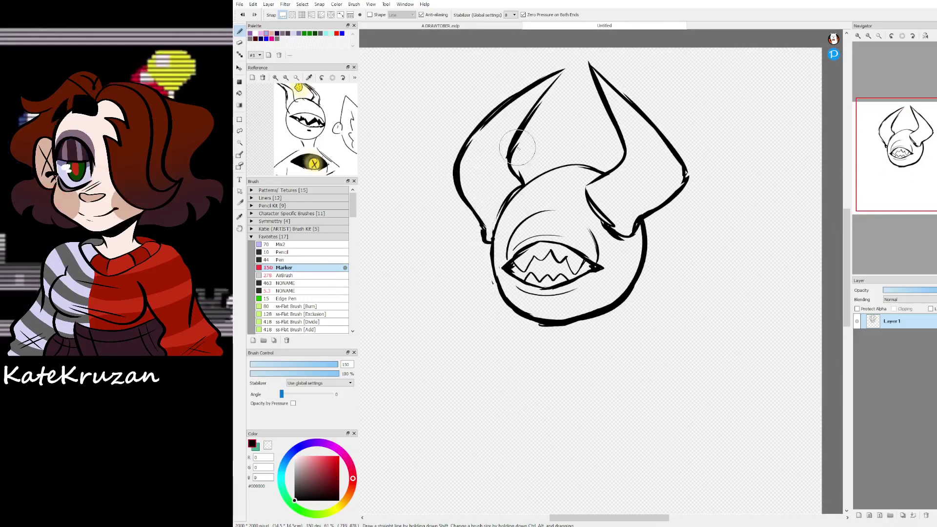
{"action": "mouse_move", "coordinate": [633, 218]}
{"action": "left_mouse_down"}
{"action": "mouse_move", "coordinate": [578, 155]}
{"action": "mouse_move", "coordinate": [649, 208]}
{"action": "mouse_move", "coordinate": [647, 182]}
{"action": "left_mouse_up"}
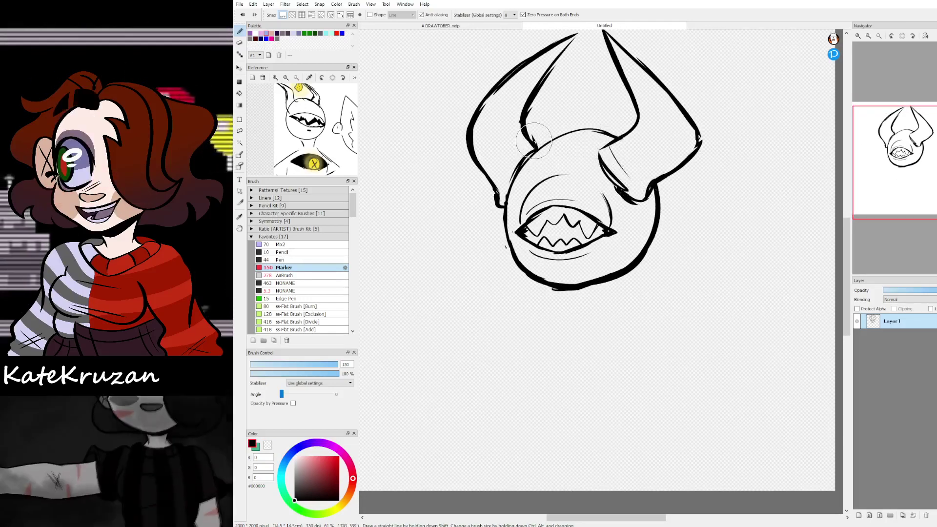
{"action": "key", "text": "z"}
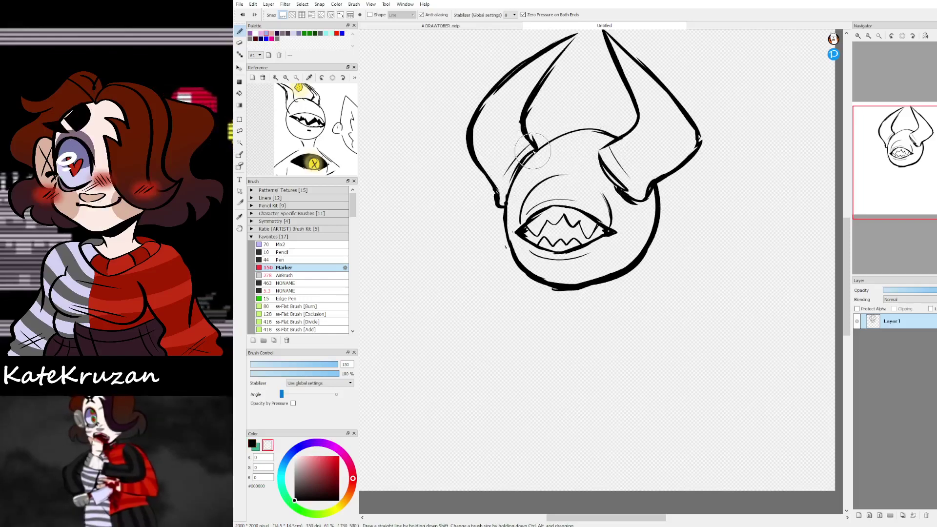
Step: Erase the thin forehead line between the horns and redraw it as a thicker curve
{"action": "key", "text": "x"}
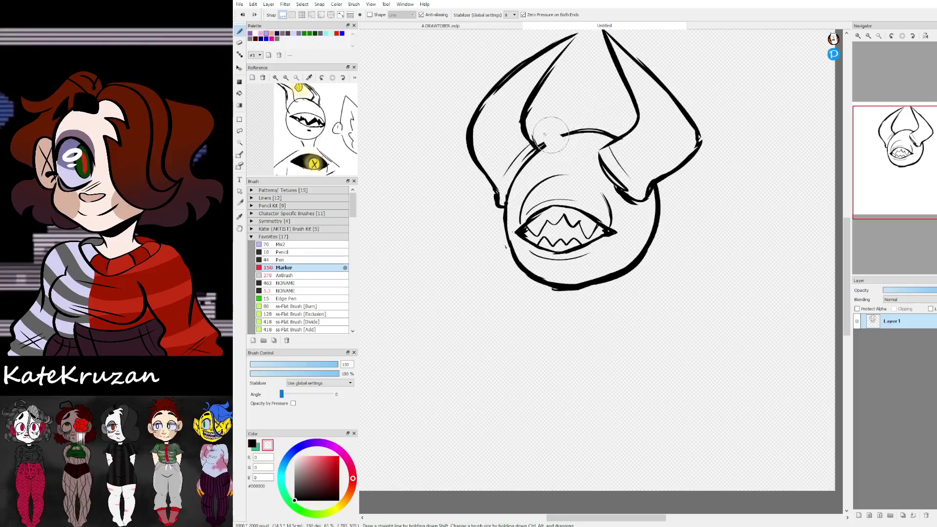
{"action": "key", "text": "x"}
{"action": "key", "text": "ctrl+z"}
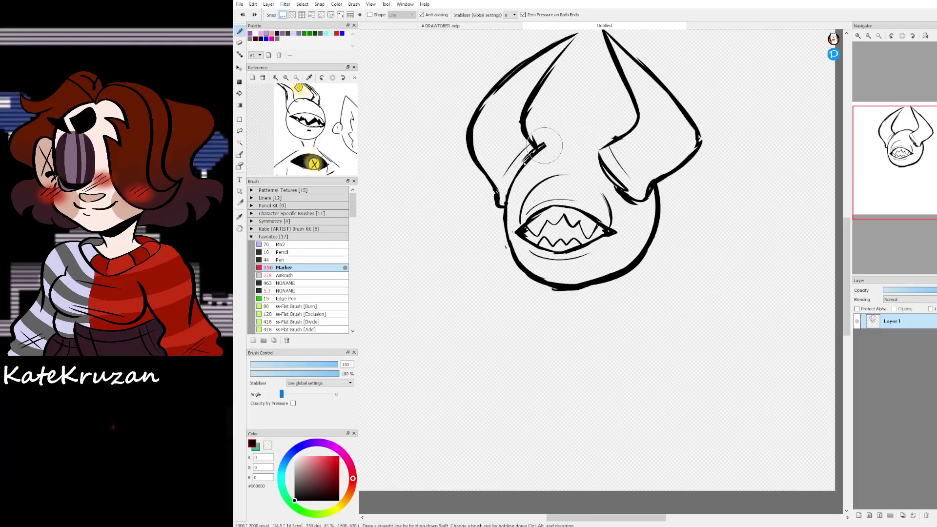
{"action": "left_click_drag", "start_coordinate": [591, 137], "coordinate": [614, 139]}
Step: Refine the lower head outline by erasing rough edges and redrawing the chin curve with a smoother, thicker line
{"action": "left_click_drag", "start_coordinate": [908, 171], "coordinate": [916, 167]}
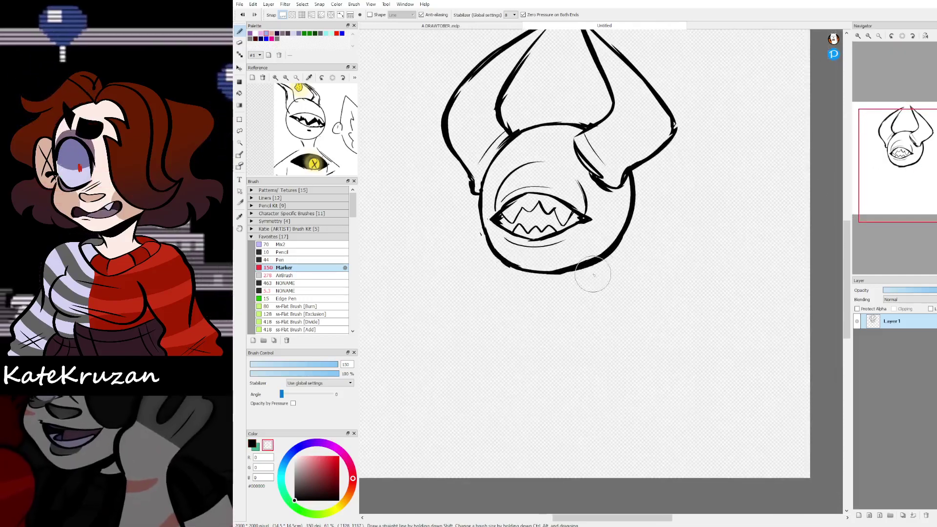
{"action": "left_click_drag", "start_coordinate": [507, 261], "coordinate": [610, 256]}
{"action": "left_click_drag", "start_coordinate": [509, 262], "coordinate": [610, 247]}
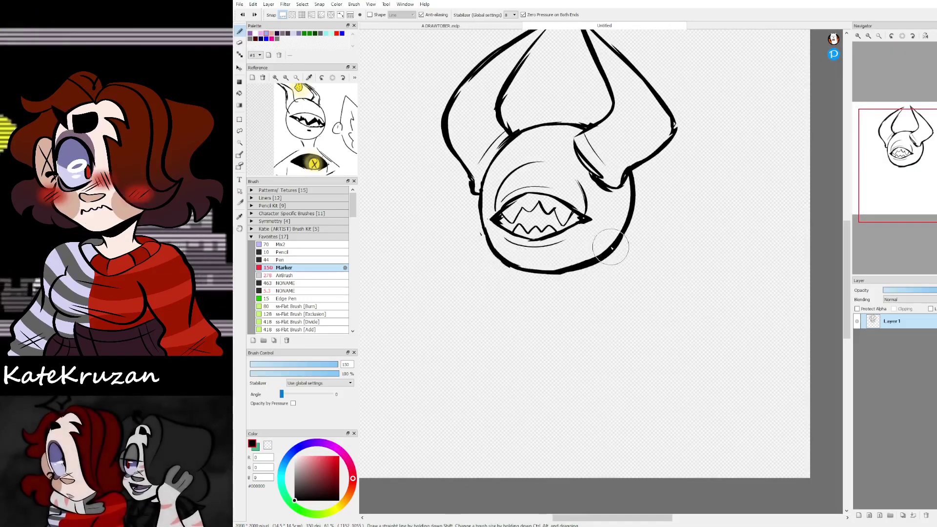
{"action": "mouse_move", "coordinate": [499, 256]}
{"action": "left_mouse_down"}
{"action": "mouse_move", "coordinate": [541, 270]}
{"action": "mouse_move", "coordinate": [557, 262]}
{"action": "mouse_move", "coordinate": [497, 258]}
{"action": "mouse_move", "coordinate": [546, 273]}
{"action": "mouse_move", "coordinate": [533, 268]}
{"action": "mouse_move", "coordinate": [568, 271]}
{"action": "mouse_move", "coordinate": [556, 269]}
{"action": "mouse_move", "coordinate": [605, 264]}
{"action": "left_mouse_up"}
{"action": "key", "text": "ctrl+z"}
{"action": "left_click_drag", "start_coordinate": [894, 183], "coordinate": [912, 172]}
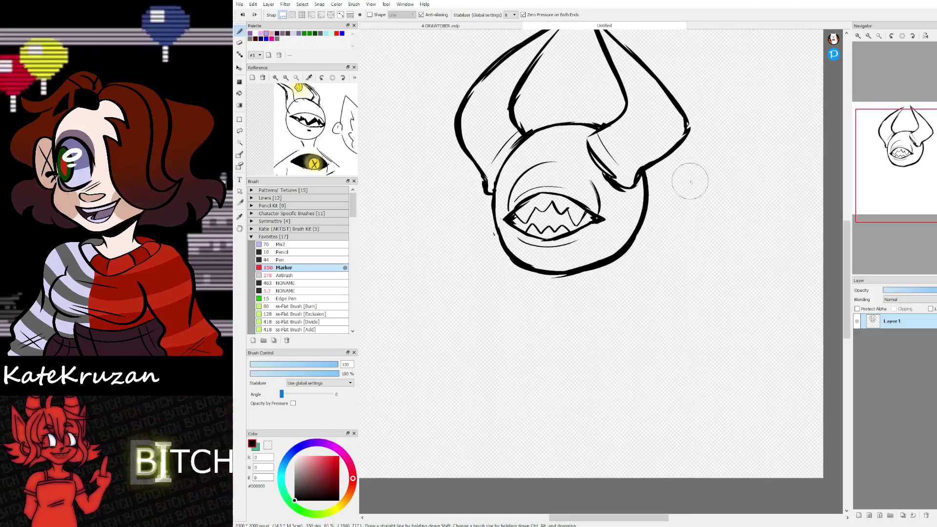
{"action": "key", "text": "z"}
{"action": "mouse_move", "coordinate": [502, 237]}
{"action": "left_mouse_down"}
{"action": "mouse_move", "coordinate": [571, 256]}
{"action": "mouse_move", "coordinate": [535, 258]}
{"action": "mouse_move", "coordinate": [498, 230]}
{"action": "mouse_move", "coordinate": [533, 271]}
{"action": "mouse_move", "coordinate": [536, 262]}
{"action": "mouse_move", "coordinate": [497, 230]}
{"action": "mouse_move", "coordinate": [527, 267]}
{"action": "mouse_move", "coordinate": [533, 260]}
{"action": "mouse_move", "coordinate": [503, 238]}
{"action": "left_mouse_up"}
{"action": "key", "text": "ctrl+z"}
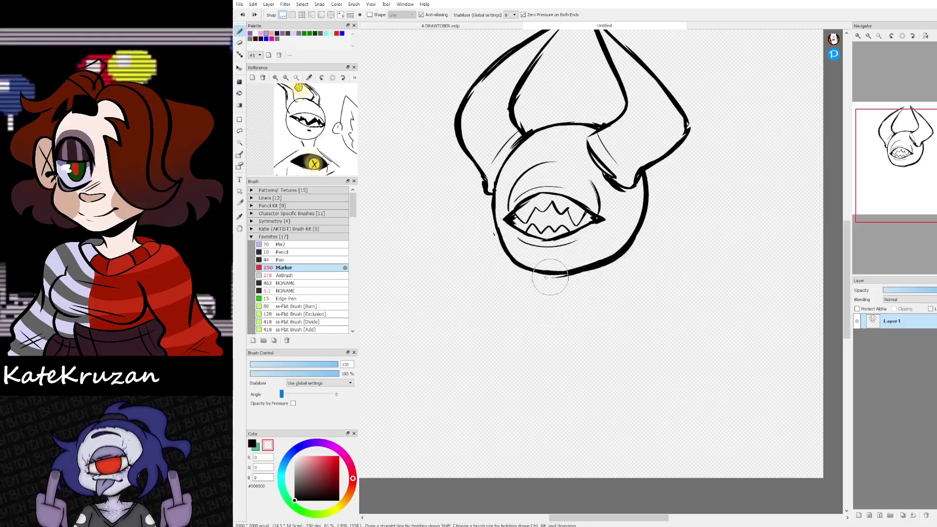
Step: Ink a thick shadow under the chin and draw the two short neck lines descending from it
{"action": "key", "text": "z"}
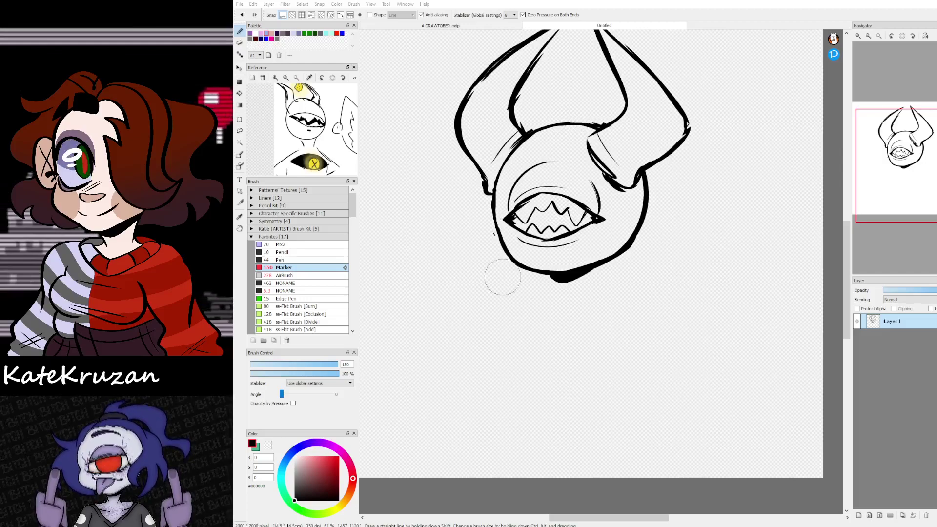
{"action": "left_click_drag", "start_coordinate": [591, 316], "coordinate": [605, 374]}
{"action": "key", "text": "ctrl+z"}
{"action": "mouse_move", "coordinate": [549, 271]}
{"action": "left_mouse_down"}
{"action": "mouse_move", "coordinate": [551, 303]}
{"action": "mouse_move", "coordinate": [591, 270]}
{"action": "left_mouse_up"}
{"action": "key", "text": "ctrl+z"}
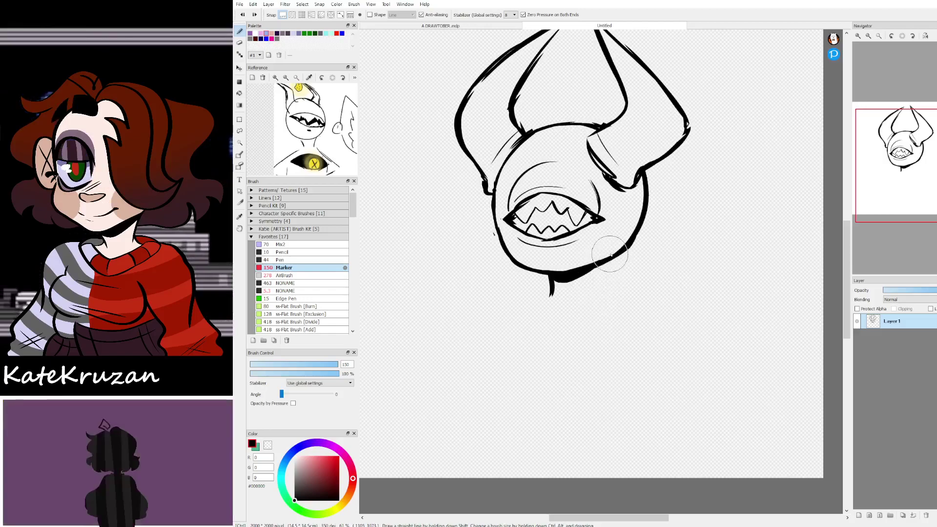
{"action": "left_click_drag", "start_coordinate": [601, 264], "coordinate": [592, 295]}
Step: Draw the chest outline below the neck with sloping shoulders, curved sides and a nearly flat lower edge
{"action": "mouse_move", "coordinate": [607, 261]}
{"action": "left_mouse_down"}
{"action": "mouse_move", "coordinate": [594, 296]}
{"action": "mouse_move", "coordinate": [499, 296]}
{"action": "left_mouse_up"}
{"action": "left_click_drag", "start_coordinate": [496, 301], "coordinate": [498, 359]}
{"action": "left_click_drag", "start_coordinate": [515, 403], "coordinate": [566, 413]}
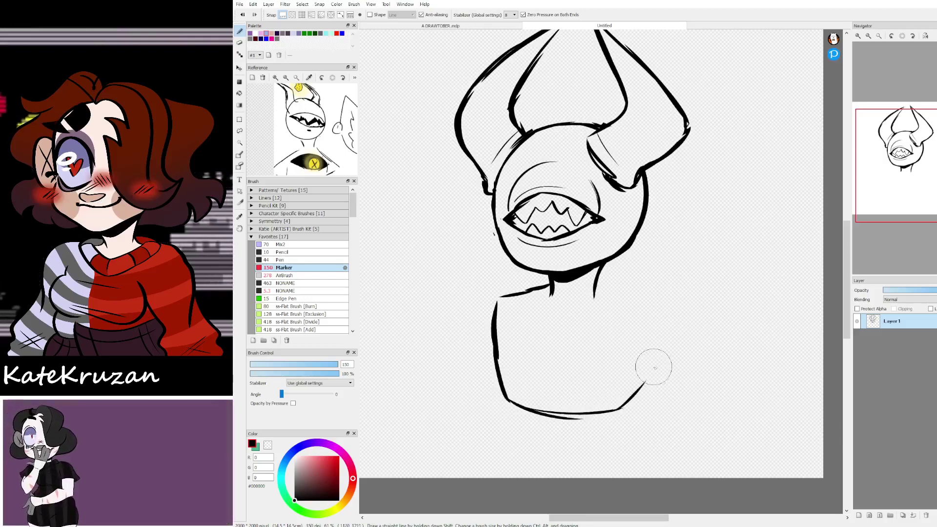
{"action": "left_click_drag", "start_coordinate": [653, 370], "coordinate": [673, 315]}
{"action": "mouse_move", "coordinate": [635, 288]}
{"action": "left_mouse_down"}
{"action": "mouse_move", "coordinate": [603, 281]}
{"action": "mouse_move", "coordinate": [668, 335]}
{"action": "left_mouse_up"}
{"action": "key", "text": "ctrl+z"}
Step: Enlarge the canvas to 3500 × 3500 pixels and move the drawing up near the canvas's upper edge
{"action": "mouse_move", "coordinate": [936, 168]}
{"action": "left_mouse_down"}
{"action": "mouse_move", "coordinate": [919, 156]}
{"action": "mouse_move", "coordinate": [902, 175]}
{"action": "mouse_move", "coordinate": [911, 170]}
{"action": "left_mouse_up"}
{"action": "key", "text": "v"}
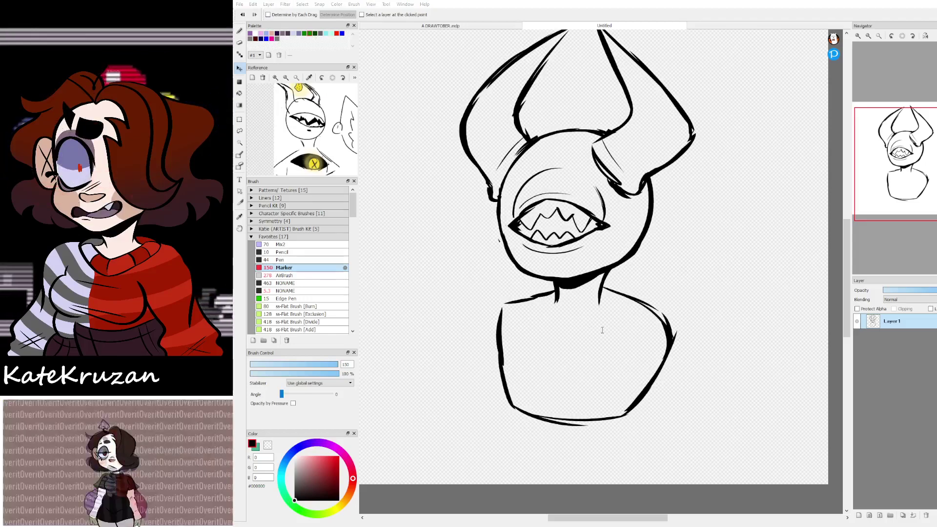
{"action": "left_click", "coordinate": [613, 341]}
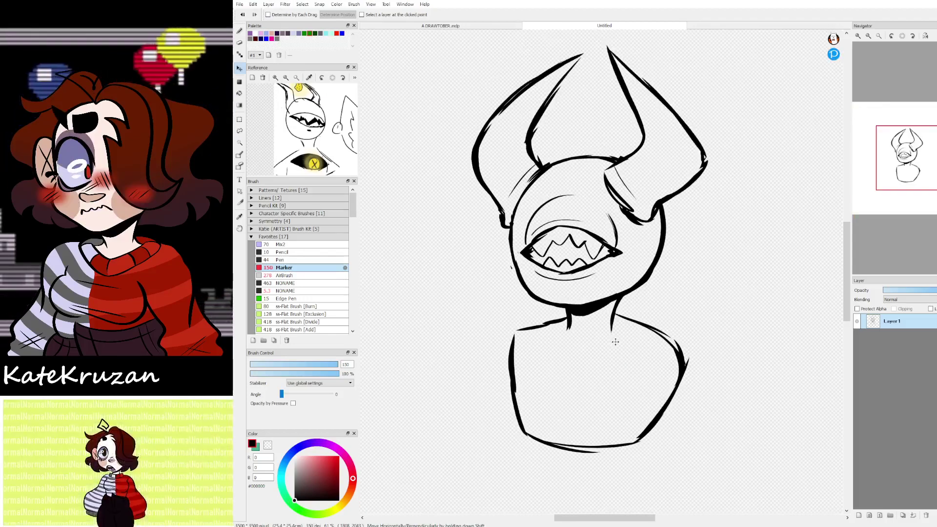
{"action": "left_click", "coordinate": [898, 135]}
{"action": "left_click_drag", "start_coordinate": [899, 135], "coordinate": [911, 154]}
Step: Erase the rough lower edge of the chest and redraw it as a smoother, thicker curve
{"action": "key", "text": "b"}
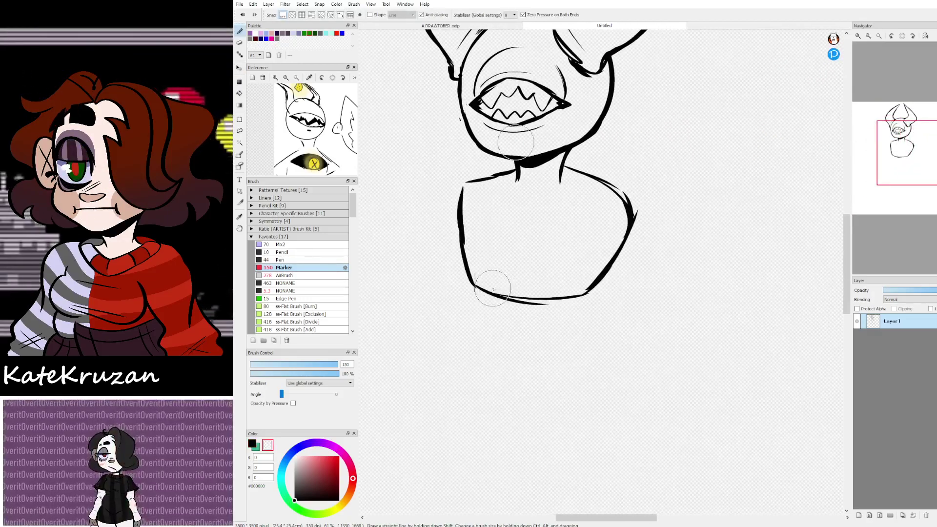
{"action": "key", "text": "ctrl+z"}
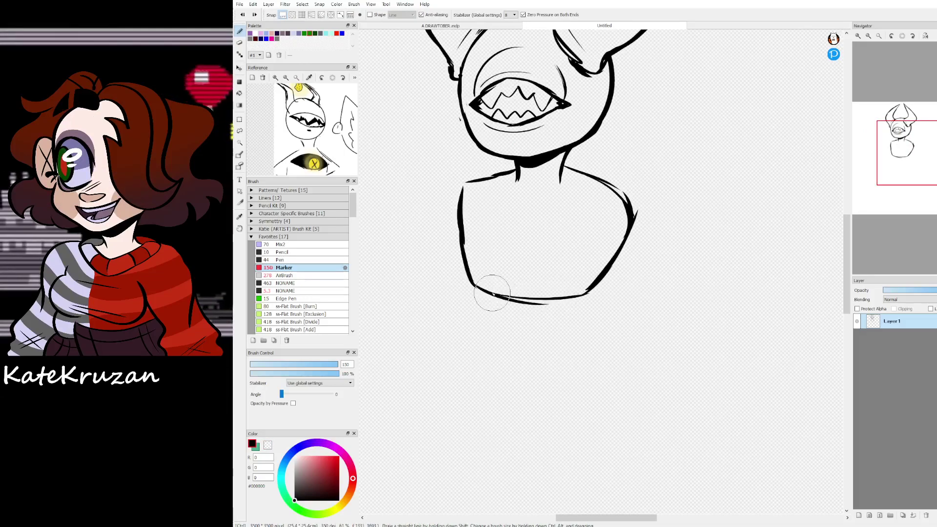
{"action": "left_click_drag", "start_coordinate": [568, 293], "coordinate": [486, 294]}
{"action": "key", "text": "z"}
{"action": "left_click_drag", "start_coordinate": [472, 285], "coordinate": [596, 291]}
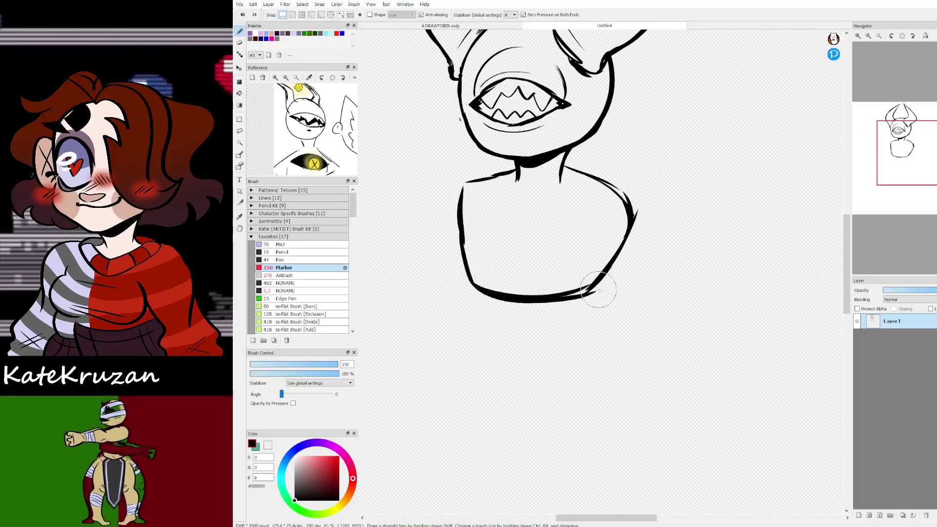
{"action": "left_click_drag", "start_coordinate": [499, 289], "coordinate": [596, 290]}
{"action": "mouse_move", "coordinate": [630, 153]}
{"action": "left_mouse_down"}
{"action": "mouse_move", "coordinate": [697, 169]}
{"action": "mouse_move", "coordinate": [705, 181]}
{"action": "left_mouse_up"}
{"action": "left_click_drag", "start_coordinate": [685, 216], "coordinate": [707, 237]}
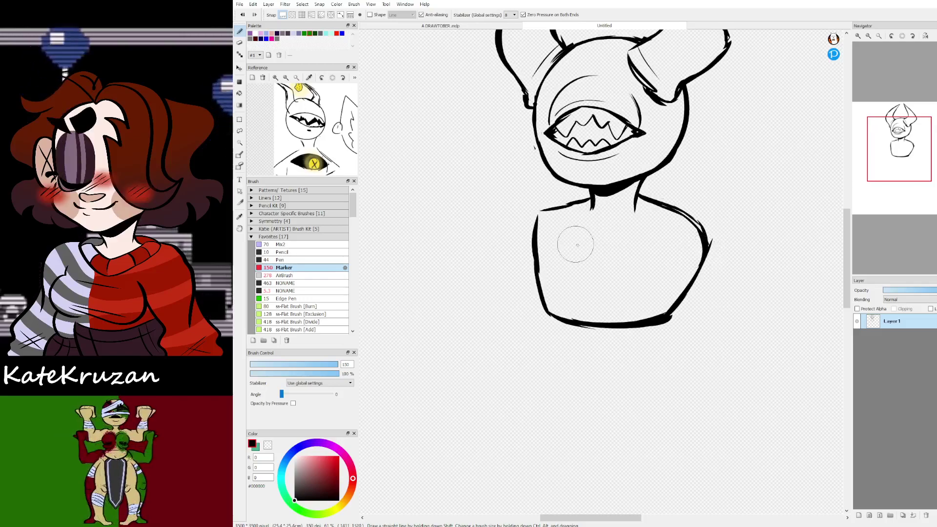
Step: Draw a large open eye on the chest with a round iris, an X-shaped pupil and curved eyelid creases
{"action": "key", "text": "ctrl+z"}
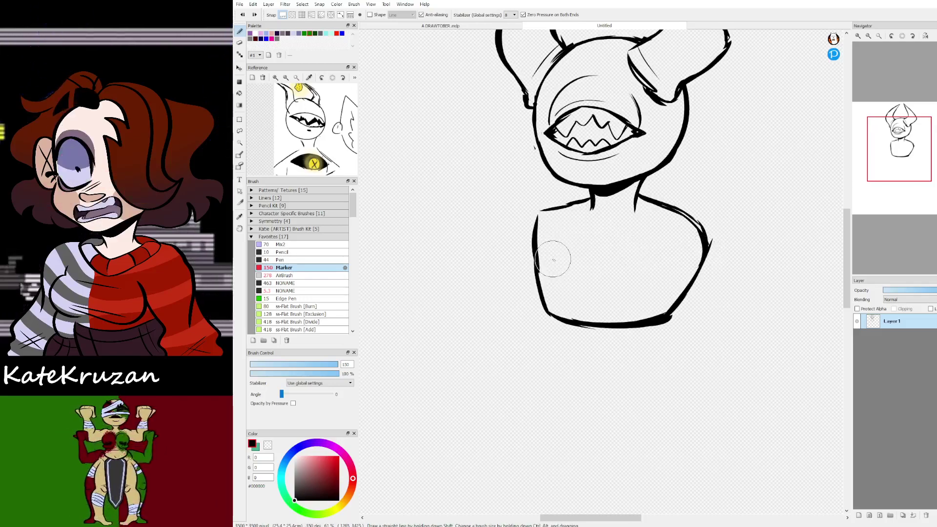
{"action": "mouse_move", "coordinate": [638, 239]}
{"action": "left_mouse_down"}
{"action": "mouse_move", "coordinate": [569, 242]}
{"action": "mouse_move", "coordinate": [557, 254]}
{"action": "mouse_move", "coordinate": [656, 257]}
{"action": "left_mouse_up"}
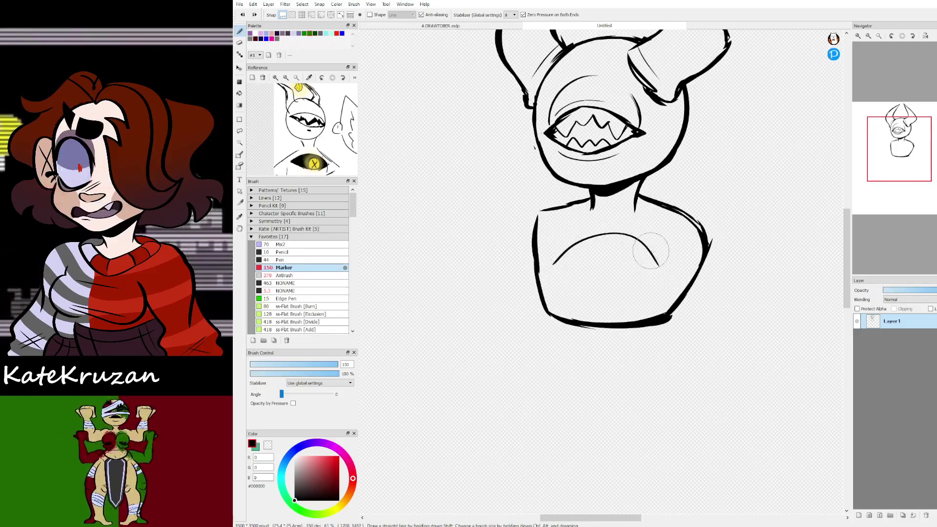
{"action": "key", "text": "ctrl+z"}
{"action": "left_click_drag", "start_coordinate": [553, 263], "coordinate": [633, 241]}
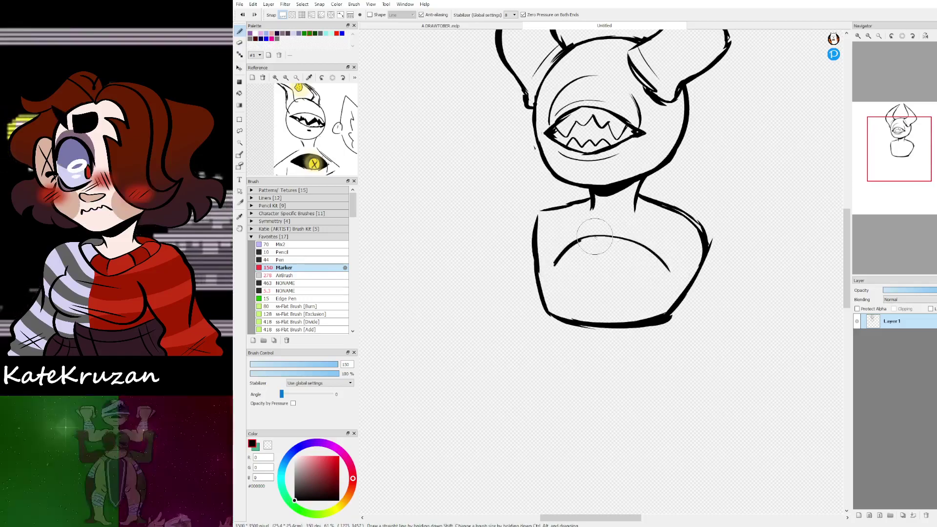
{"action": "mouse_move", "coordinate": [553, 271]}
{"action": "left_mouse_down"}
{"action": "mouse_move", "coordinate": [629, 291]}
{"action": "mouse_move", "coordinate": [661, 271]}
{"action": "left_mouse_up"}
{"action": "left_click_drag", "start_coordinate": [566, 257], "coordinate": [561, 284]}
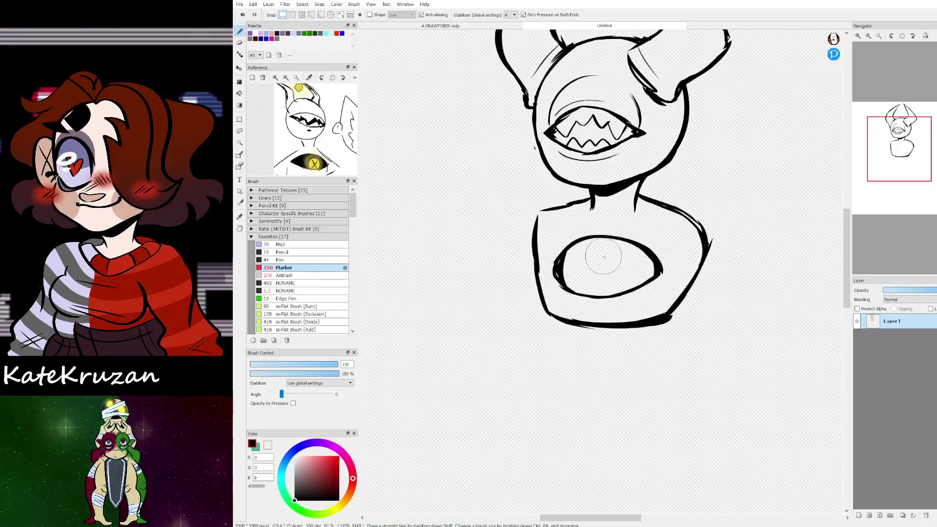
{"action": "mouse_move", "coordinate": [616, 254]}
{"action": "left_mouse_down"}
{"action": "mouse_move", "coordinate": [589, 259]}
{"action": "mouse_move", "coordinate": [623, 262]}
{"action": "mouse_move", "coordinate": [599, 250]}
{"action": "mouse_move", "coordinate": [616, 273]}
{"action": "left_mouse_up"}
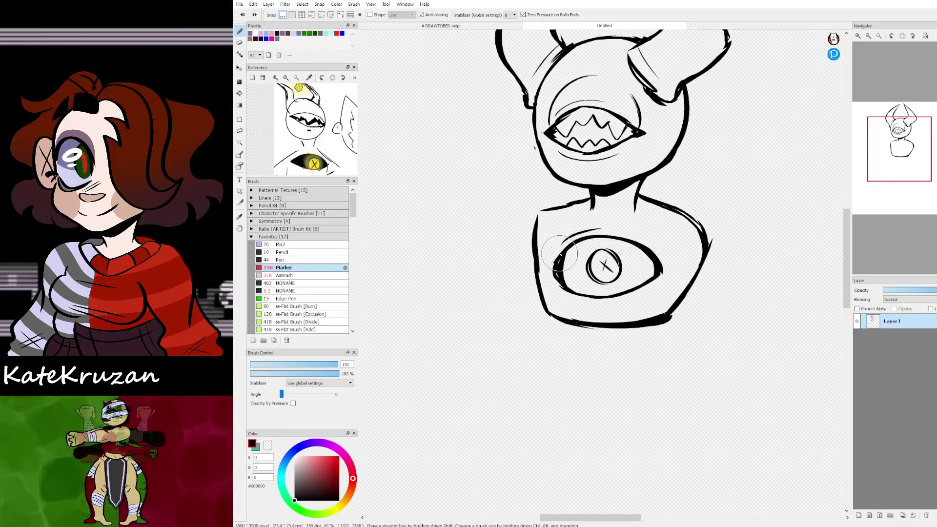
{"action": "left_click_drag", "start_coordinate": [610, 215], "coordinate": [649, 233]}
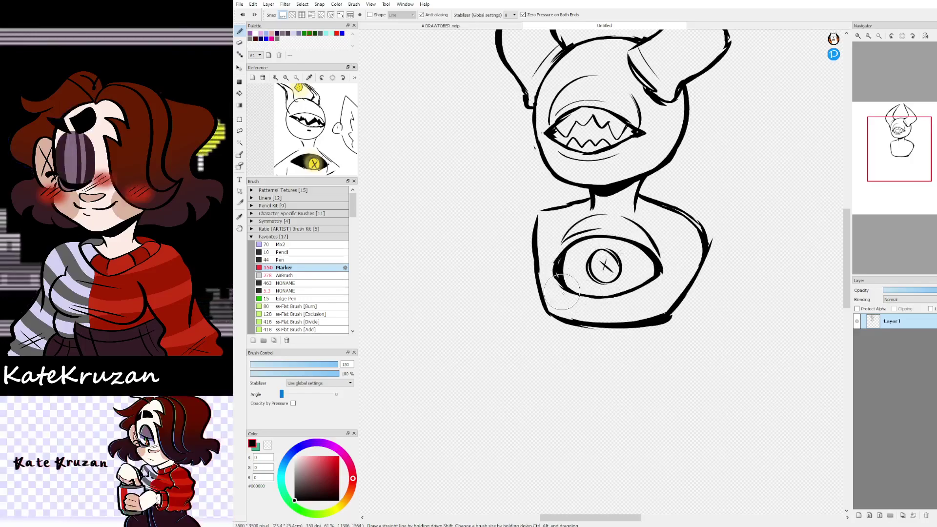
Step: Draw a rounded upper arm angling down from the right shoulder and a horizontal upper arm extending from the left shoulder
{"action": "left_click_drag", "start_coordinate": [908, 196], "coordinate": [906, 150]}
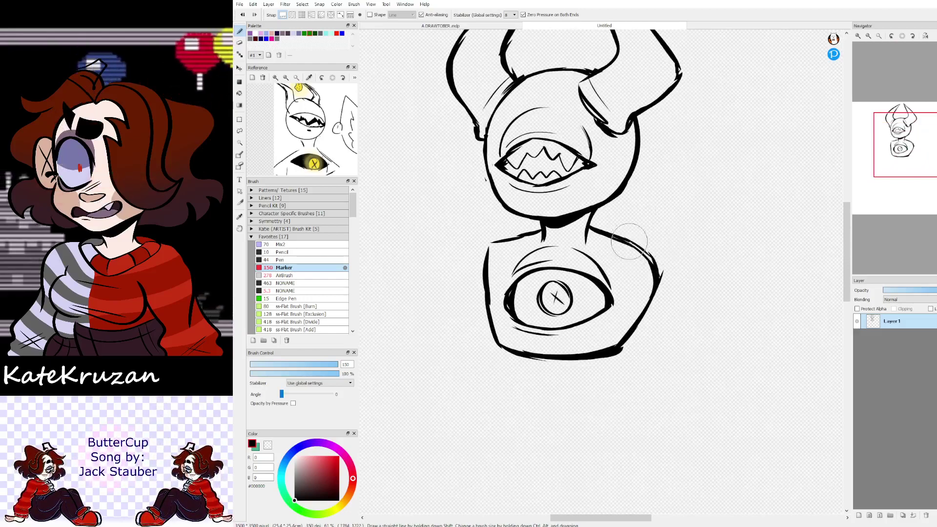
{"action": "mouse_move", "coordinate": [659, 276]}
{"action": "left_mouse_down"}
{"action": "mouse_move", "coordinate": [690, 360]}
{"action": "mouse_move", "coordinate": [683, 363]}
{"action": "left_mouse_up"}
{"action": "left_click_drag", "start_coordinate": [935, 172], "coordinate": [889, 151]}
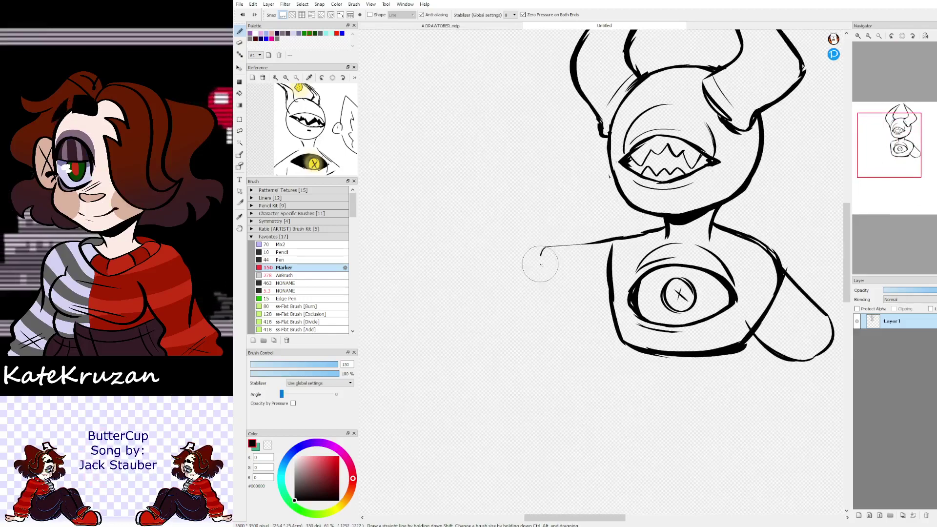
{"action": "mouse_move", "coordinate": [548, 308]}
{"action": "left_mouse_down"}
{"action": "mouse_move", "coordinate": [613, 300]}
{"action": "mouse_move", "coordinate": [552, 314]}
{"action": "mouse_move", "coordinate": [538, 261]}
{"action": "left_mouse_up"}
Step: Draw the left forearm raised upright with a blocky palm, and erase the upper-arm lines overlapping the elbow
{"action": "mouse_move", "coordinate": [902, 155]}
{"action": "left_mouse_down"}
{"action": "mouse_move", "coordinate": [888, 150]}
{"action": "mouse_move", "coordinate": [886, 132]}
{"action": "left_mouse_up"}
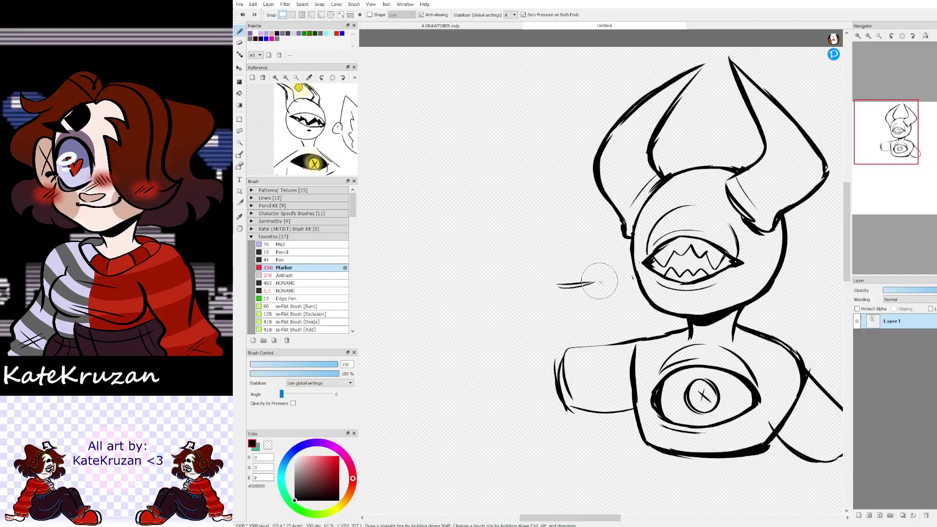
{"action": "mouse_move", "coordinate": [540, 242]}
{"action": "left_mouse_down"}
{"action": "mouse_move", "coordinate": [550, 271]}
{"action": "mouse_move", "coordinate": [547, 257]}
{"action": "mouse_move", "coordinate": [573, 231]}
{"action": "mouse_move", "coordinate": [598, 272]}
{"action": "mouse_move", "coordinate": [595, 316]}
{"action": "left_mouse_up"}
{"action": "left_click_drag", "start_coordinate": [600, 277], "coordinate": [599, 286]}
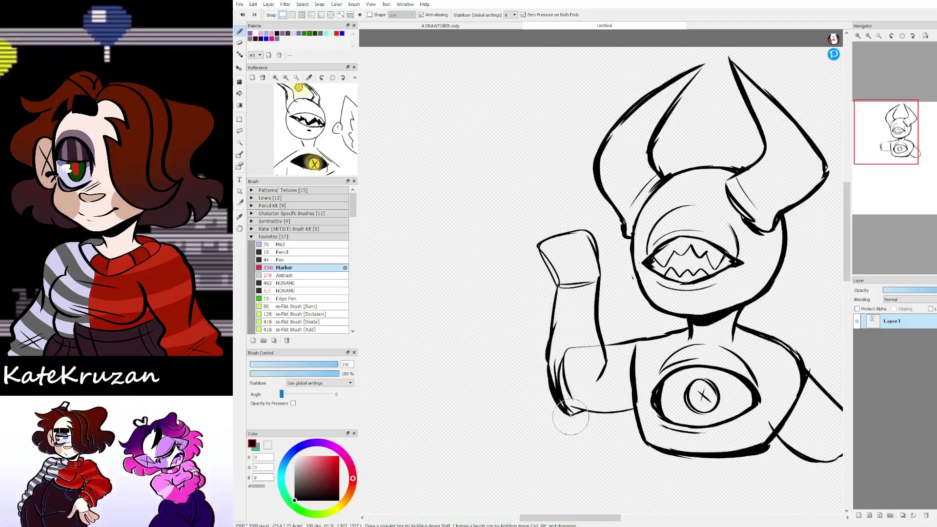
{"action": "key", "text": "c"}
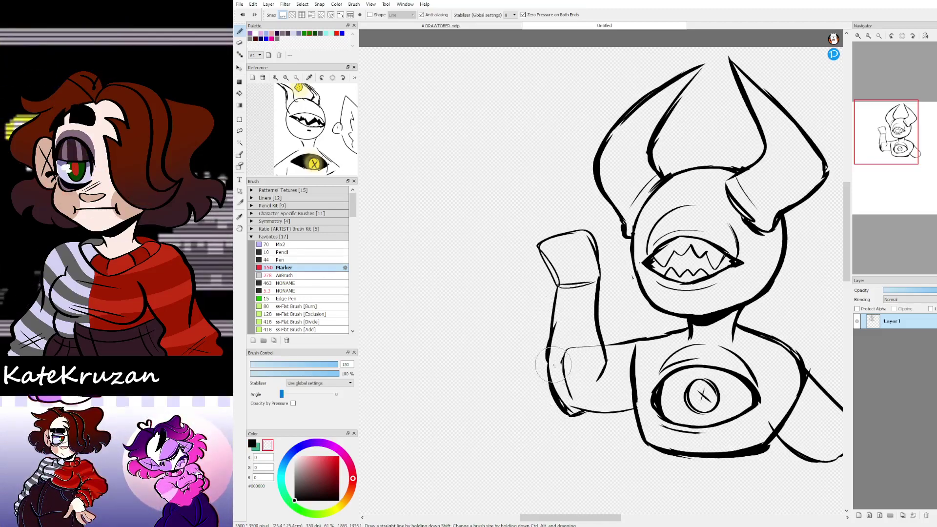
{"action": "mouse_move", "coordinate": [554, 365]}
{"action": "left_mouse_down"}
{"action": "mouse_move", "coordinate": [568, 399]}
{"action": "mouse_move", "coordinate": [570, 362]}
{"action": "left_mouse_up"}
{"action": "key", "text": "c"}
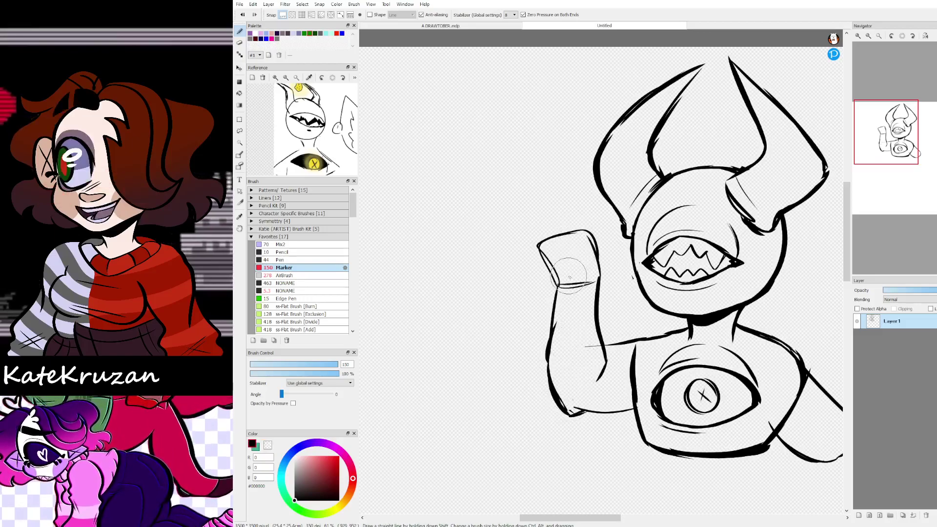
Step: Draw curved fingers spreading outward from the raised palm and a short thumb pointing toward the head
{"action": "left_click_drag", "start_coordinate": [534, 236], "coordinate": [541, 254]}
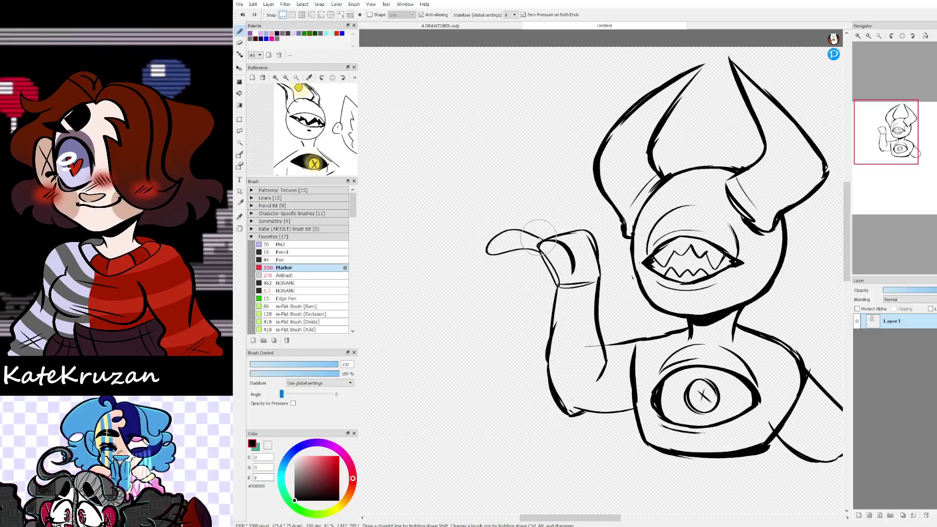
{"action": "left_click_drag", "start_coordinate": [521, 216], "coordinate": [508, 212]}
{"action": "left_click_drag", "start_coordinate": [510, 204], "coordinate": [529, 205]}
{"action": "mouse_move", "coordinate": [530, 200]}
{"action": "left_mouse_down"}
{"action": "mouse_move", "coordinate": [562, 204]}
{"action": "mouse_move", "coordinate": [589, 233]}
{"action": "left_mouse_up"}
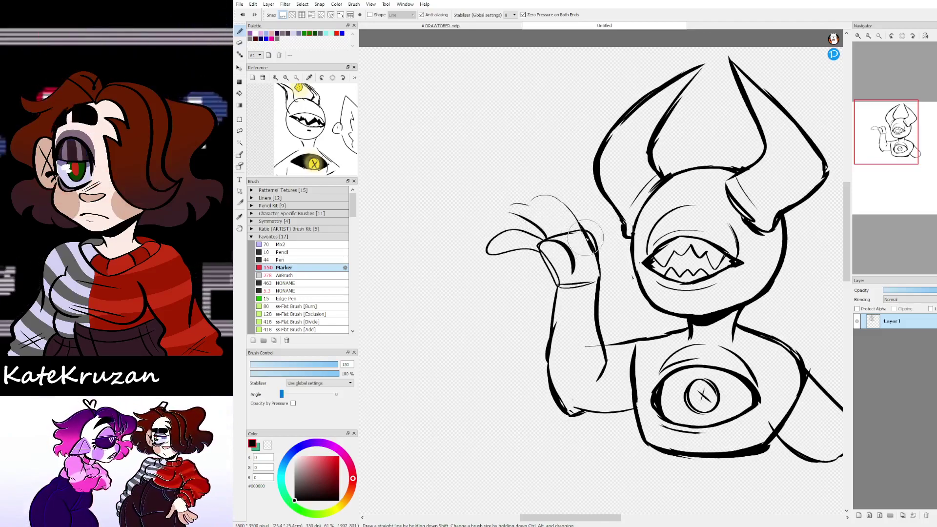
{"action": "mouse_move", "coordinate": [686, 270]}
{"action": "left_mouse_down"}
{"action": "mouse_move", "coordinate": [589, 45]}
{"action": "mouse_move", "coordinate": [643, 224]}
{"action": "left_mouse_up"}
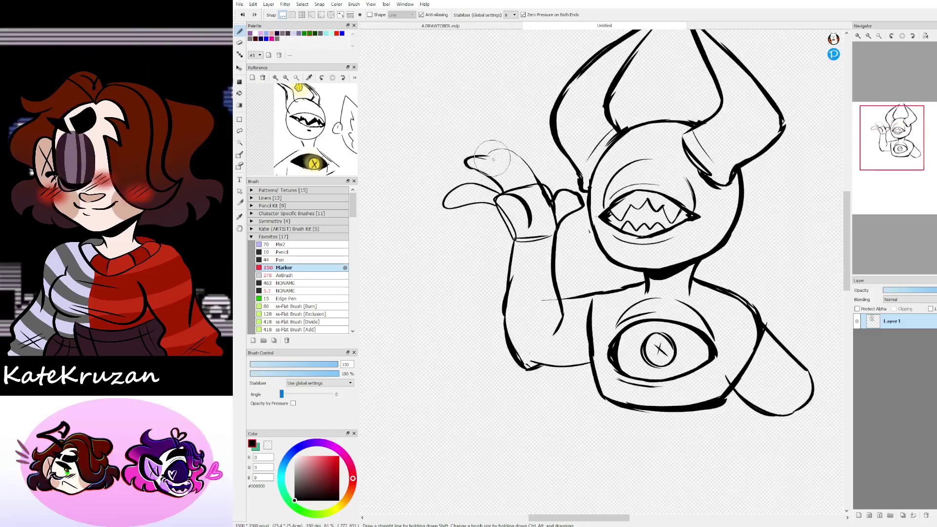
{"action": "left_click_drag", "start_coordinate": [490, 157], "coordinate": [516, 183]}
Step: Erase the rough thumb and lowest finger of the raised hand and redraw both with cleaner, thicker lines
{"action": "left_click_drag", "start_coordinate": [906, 177], "coordinate": [888, 138]}
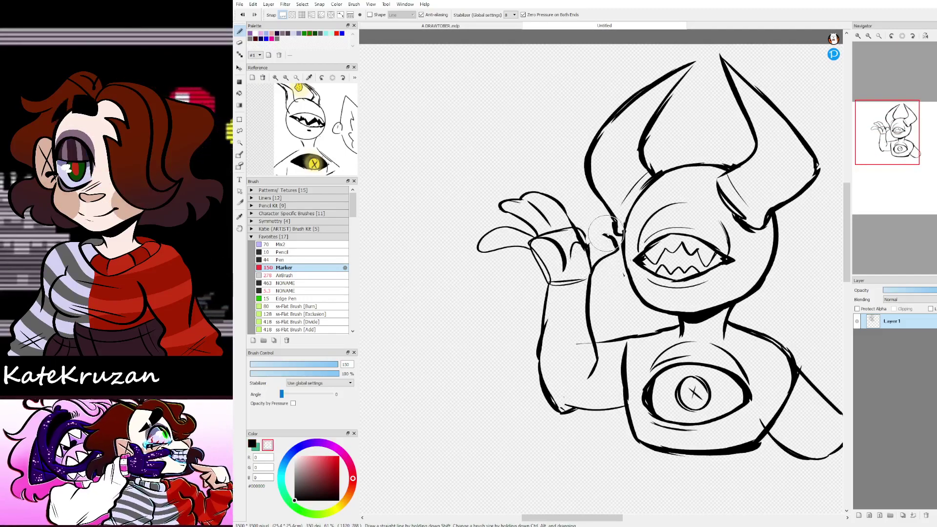
{"action": "key", "text": "x"}
{"action": "left_click_drag", "start_coordinate": [586, 243], "coordinate": [607, 237]}
{"action": "mouse_move", "coordinate": [514, 237]}
{"action": "left_mouse_down"}
{"action": "mouse_move", "coordinate": [438, 117]}
{"action": "mouse_move", "coordinate": [500, 229]}
{"action": "mouse_move", "coordinate": [461, 247]}
{"action": "left_mouse_up"}
{"action": "key", "text": "x"}
{"action": "key", "text": "x"}
{"action": "mouse_move", "coordinate": [493, 219]}
{"action": "left_mouse_down"}
{"action": "mouse_move", "coordinate": [472, 234]}
{"action": "mouse_move", "coordinate": [508, 238]}
{"action": "left_mouse_up"}
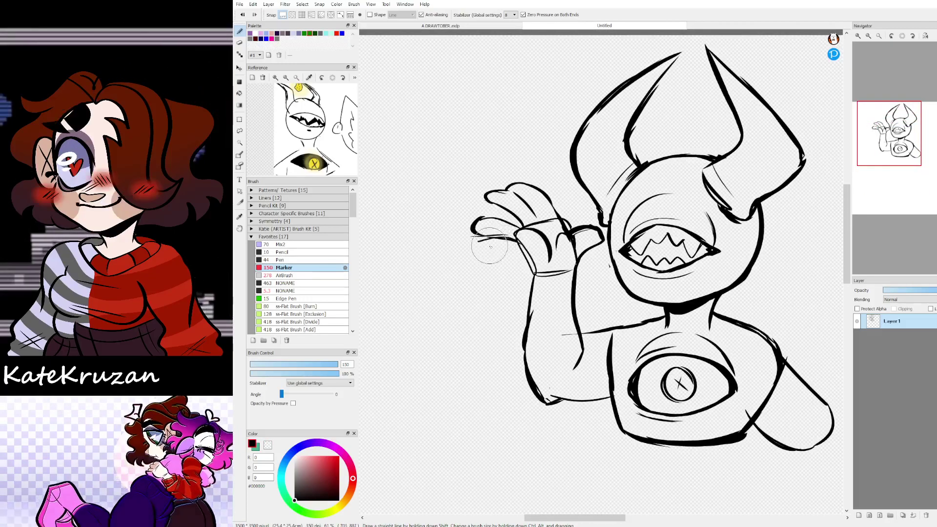
{"action": "key", "text": "x"}
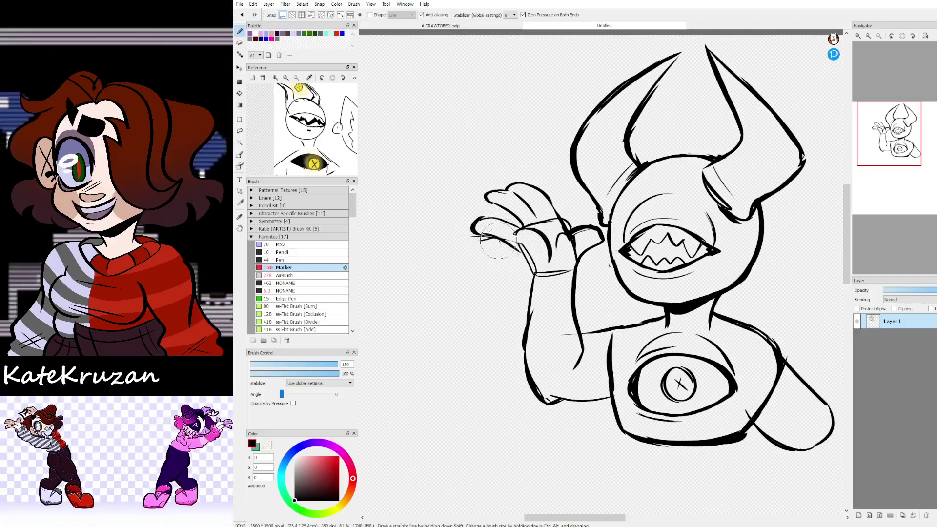
Step: Sketch the lower torso beneath the chest, flaring at the sides and tapering to a low point on the left
{"action": "mouse_move", "coordinate": [888, 159]}
{"action": "left_mouse_down"}
{"action": "mouse_move", "coordinate": [894, 142]}
{"action": "mouse_move", "coordinate": [906, 172]}
{"action": "mouse_move", "coordinate": [899, 161]}
{"action": "left_mouse_up"}
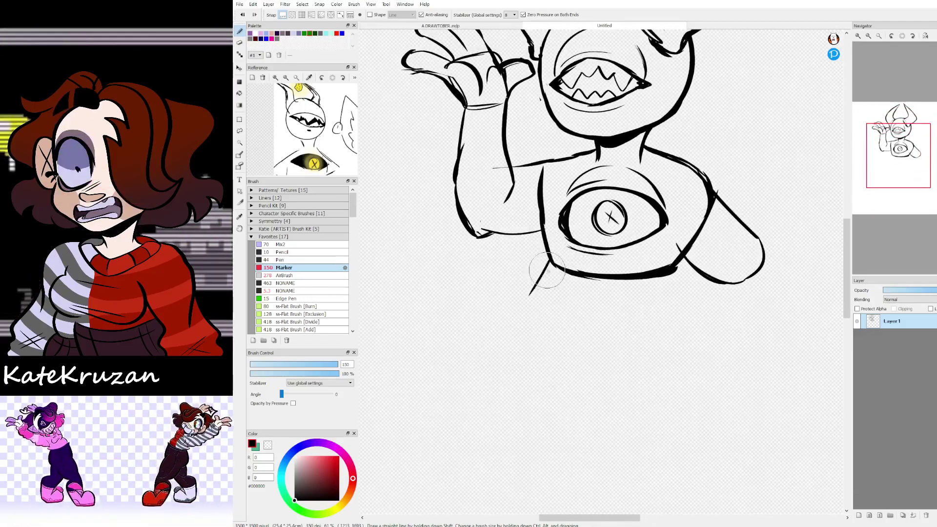
{"action": "key", "text": "ctrl+z"}
{"action": "mouse_move", "coordinate": [518, 307]}
{"action": "left_mouse_down"}
{"action": "mouse_move", "coordinate": [536, 296]}
{"action": "mouse_move", "coordinate": [521, 320]}
{"action": "mouse_move", "coordinate": [570, 383]}
{"action": "mouse_move", "coordinate": [655, 347]}
{"action": "left_mouse_up"}
{"action": "mouse_move", "coordinate": [678, 269]}
{"action": "left_mouse_down"}
{"action": "mouse_move", "coordinate": [682, 326]}
{"action": "mouse_move", "coordinate": [652, 346]}
{"action": "left_mouse_up"}
{"action": "mouse_move", "coordinate": [903, 160]}
{"action": "left_mouse_down"}
{"action": "mouse_move", "coordinate": [897, 144]}
{"action": "mouse_move", "coordinate": [901, 161]}
{"action": "left_mouse_up"}
{"action": "left_click_drag", "start_coordinate": [604, 296], "coordinate": [614, 303]}
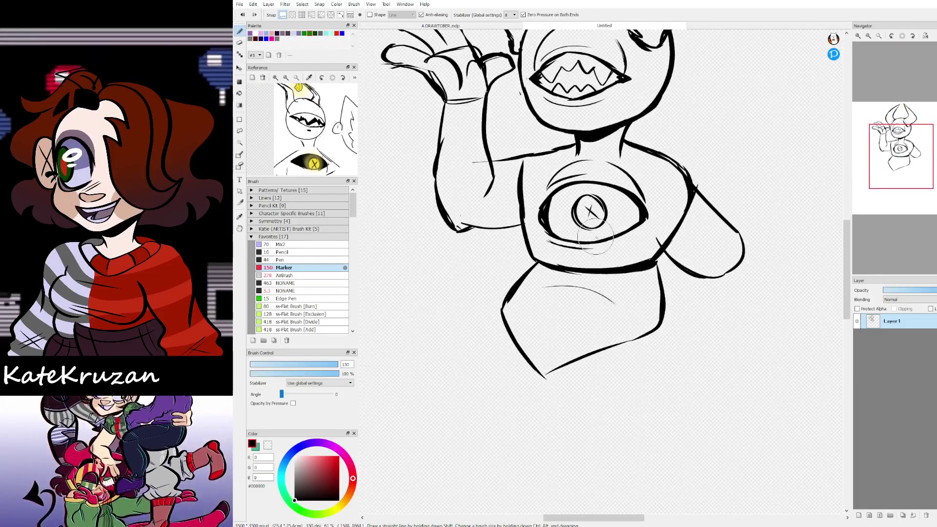
Step: Redraw the lower torso's right side and thicken its slanted bottom edge and corners
{"action": "left_click_drag", "start_coordinate": [893, 176], "coordinate": [903, 166]}
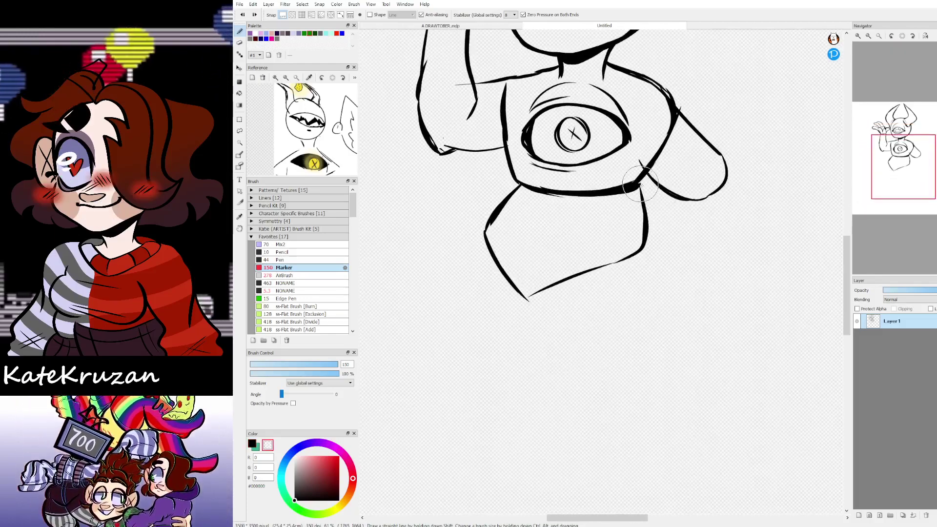
{"action": "key", "text": "ctrl+z"}
{"action": "mouse_move", "coordinate": [645, 164]}
{"action": "left_mouse_down"}
{"action": "mouse_move", "coordinate": [627, 189]}
{"action": "mouse_move", "coordinate": [648, 246]}
{"action": "left_mouse_up"}
{"action": "left_click_drag", "start_coordinate": [511, 278], "coordinate": [529, 302]}
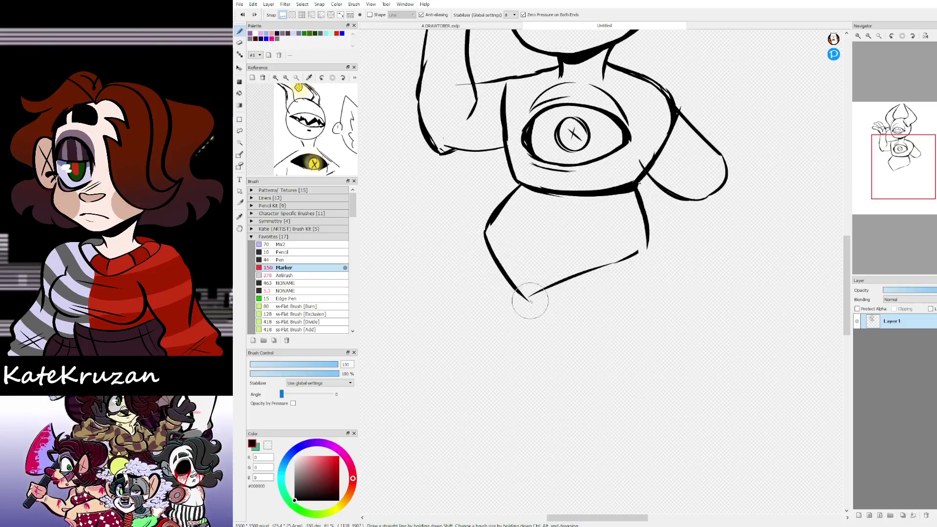
{"action": "left_click_drag", "start_coordinate": [581, 275], "coordinate": [636, 252]}
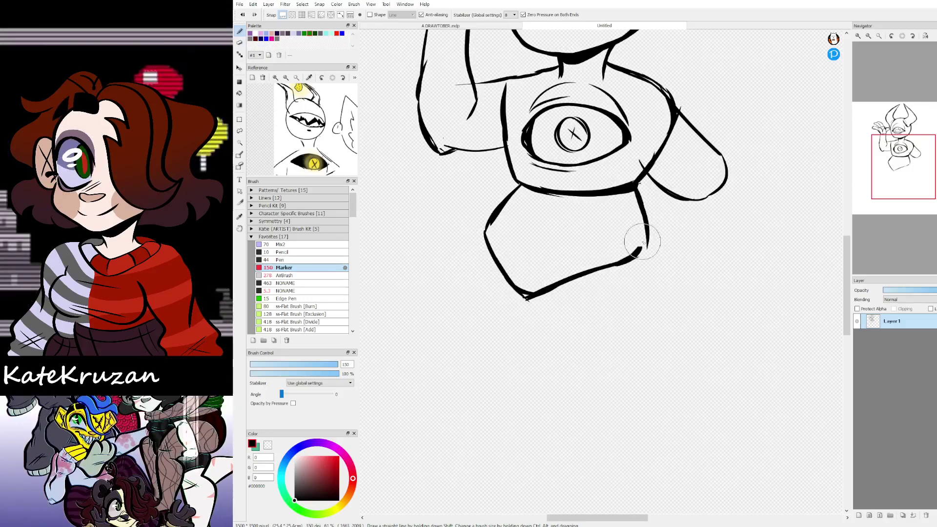
{"action": "left_click_drag", "start_coordinate": [645, 219], "coordinate": [648, 252]}
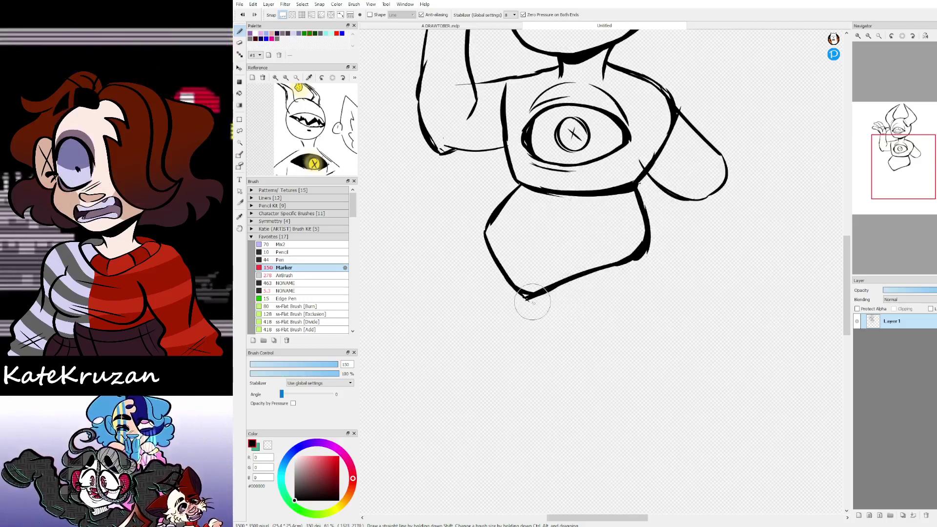
Step: Draw a long rounded U-shaped form hanging below the lower torso
{"action": "left_click_drag", "start_coordinate": [528, 307], "coordinate": [536, 368]}
{"action": "left_click_drag", "start_coordinate": [599, 409], "coordinate": [596, 412]}
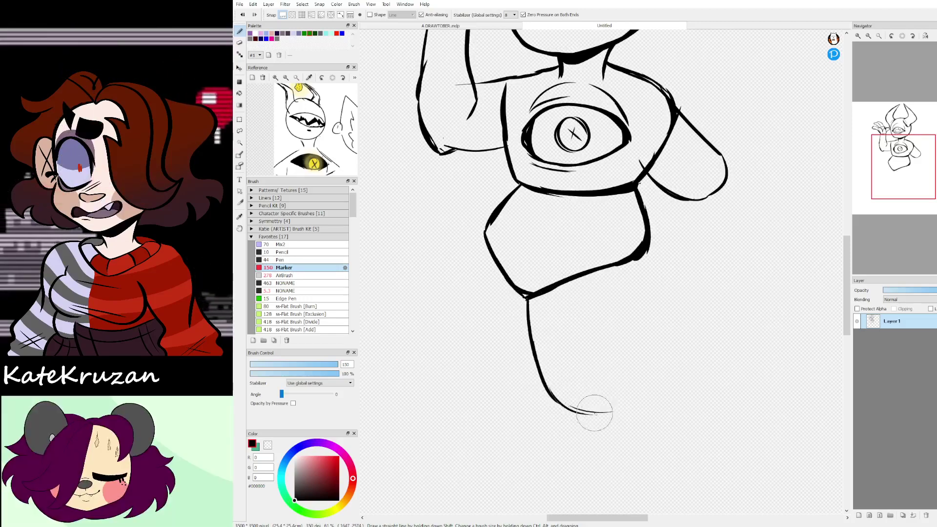
{"action": "left_click_drag", "start_coordinate": [636, 386], "coordinate": [652, 328]}
{"action": "mouse_move", "coordinate": [897, 169]}
{"action": "left_mouse_down"}
{"action": "mouse_move", "coordinate": [900, 193]}
{"action": "mouse_move", "coordinate": [899, 131]}
{"action": "mouse_move", "coordinate": [903, 198]}
{"action": "mouse_move", "coordinate": [900, 143]}
{"action": "mouse_move", "coordinate": [906, 153]}
{"action": "mouse_move", "coordinate": [894, 136]}
{"action": "left_mouse_up"}
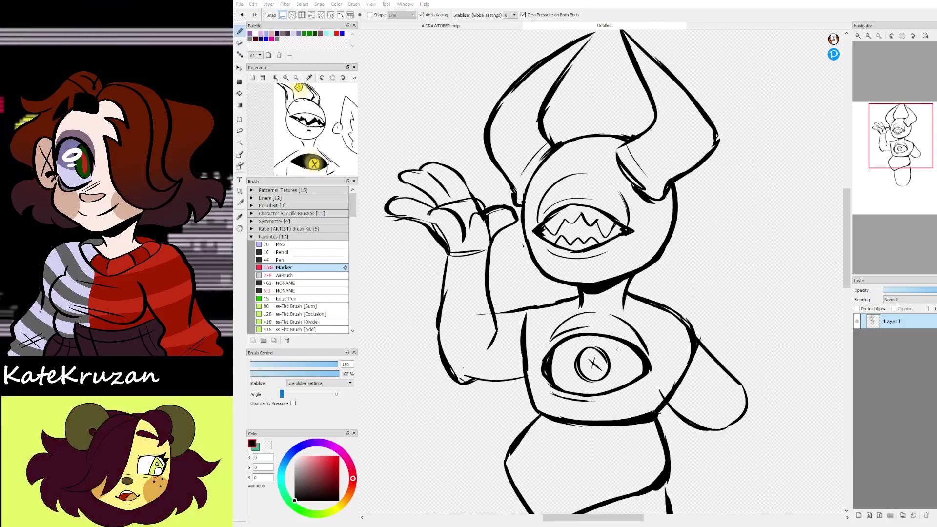
Step: Draw the lower leg beneath the thigh, bulging at the calf and tapering to a short ankle line
{"action": "scroll", "coordinate": [617, 351], "scroll_direction": "down", "scroll_amount": 10}
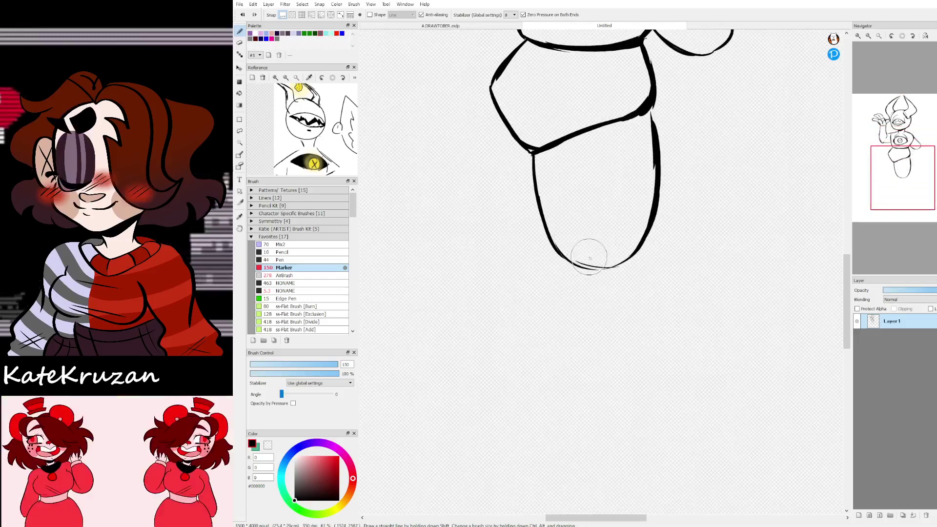
{"action": "left_click_drag", "start_coordinate": [554, 252], "coordinate": [615, 432]}
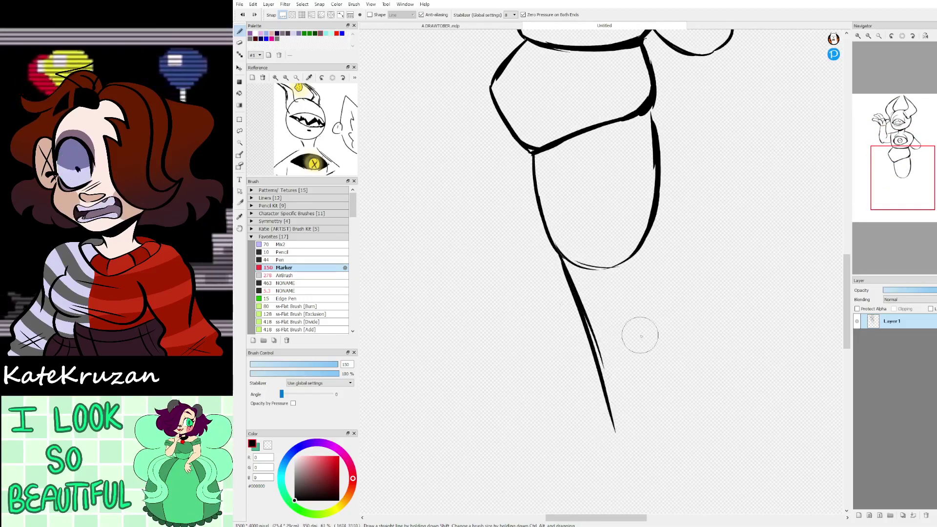
{"action": "mouse_move", "coordinate": [639, 251]}
{"action": "left_mouse_down"}
{"action": "mouse_move", "coordinate": [665, 276]}
{"action": "mouse_move", "coordinate": [673, 319]}
{"action": "left_mouse_up"}
{"action": "left_click_drag", "start_coordinate": [613, 427], "coordinate": [647, 429]}
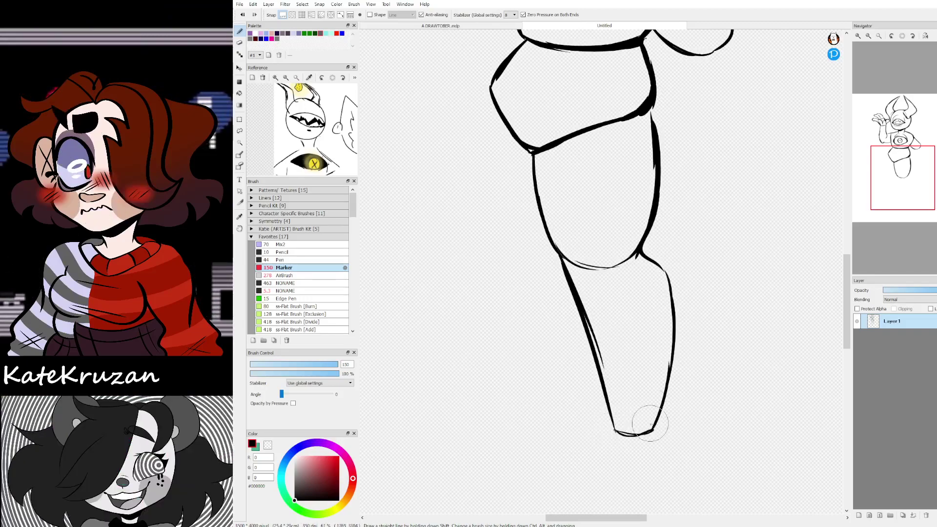
{"action": "mouse_move", "coordinate": [640, 352]}
{"action": "left_mouse_down"}
{"action": "mouse_move", "coordinate": [709, 362]}
{"action": "mouse_move", "coordinate": [707, 431]}
{"action": "left_mouse_up"}
{"action": "left_click_drag", "start_coordinate": [558, 162], "coordinate": [484, 238]}
{"action": "left_click_drag", "start_coordinate": [485, 239], "coordinate": [529, 318]}
{"action": "key", "text": "ctrl+z"}
{"action": "key", "text": "ctrl+z"}
Step: Sketch the second thigh as a large rounded form angling outward from the left side of the lower torso
{"action": "left_click_drag", "start_coordinate": [559, 158], "coordinate": [506, 212]}
{"action": "mouse_move", "coordinate": [492, 224]}
{"action": "left_mouse_down"}
{"action": "mouse_move", "coordinate": [508, 283]}
{"action": "mouse_move", "coordinate": [531, 297]}
{"action": "left_mouse_up"}
{"action": "left_click_drag", "start_coordinate": [523, 305], "coordinate": [600, 272]}
{"action": "left_click_drag", "start_coordinate": [891, 197], "coordinate": [895, 177]}
{"action": "key", "text": "ctrl+z"}
{"action": "left_click_drag", "start_coordinate": [500, 171], "coordinate": [476, 228]}
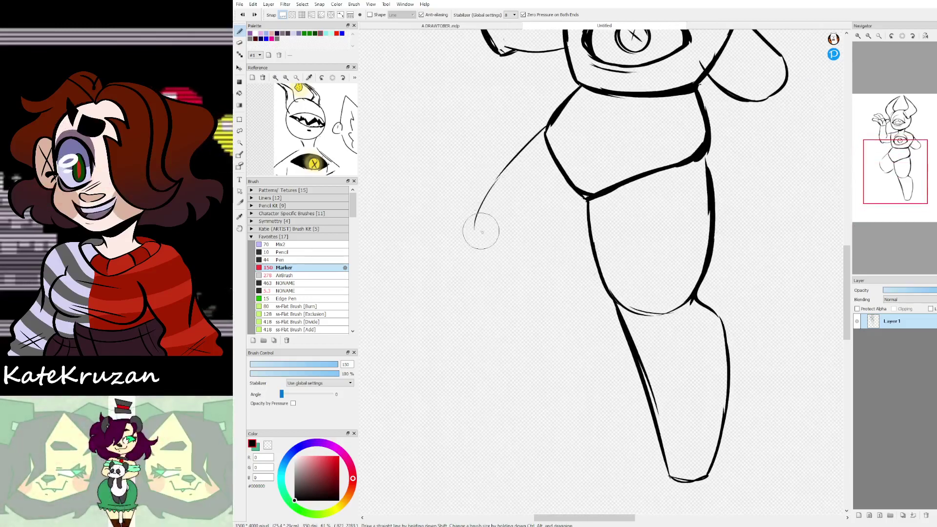
Step: Draw the second lower leg slanting down and outward from the left thigh, with a rounded outer end
{"action": "mouse_move", "coordinate": [553, 285]}
{"action": "left_mouse_down"}
{"action": "mouse_move", "coordinate": [592, 254]}
{"action": "mouse_move", "coordinate": [551, 284]}
{"action": "left_mouse_up"}
{"action": "key", "text": "ctrl+z"}
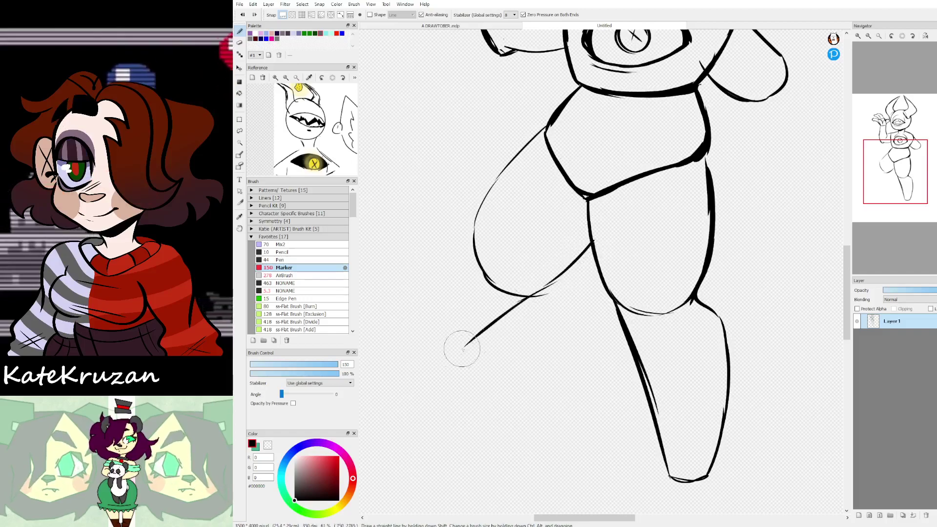
{"action": "left_click_drag", "start_coordinate": [458, 353], "coordinate": [419, 390]}
{"action": "mouse_move", "coordinate": [487, 193]}
{"action": "left_mouse_down"}
{"action": "mouse_move", "coordinate": [488, 273]}
{"action": "mouse_move", "coordinate": [426, 287]}
{"action": "left_mouse_up"}
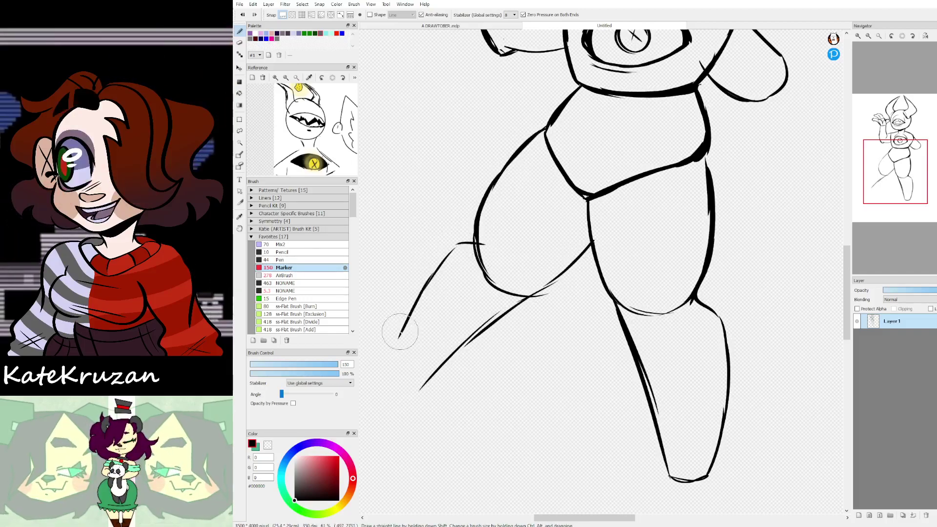
{"action": "left_click_drag", "start_coordinate": [386, 378], "coordinate": [406, 401]}
Step: Thicken the left thigh's outline, erase the lines overlapping at the knee and redraw the inner calf line
{"action": "mouse_move", "coordinate": [901, 185]}
{"action": "left_mouse_down"}
{"action": "mouse_move", "coordinate": [889, 172]}
{"action": "mouse_move", "coordinate": [901, 179]}
{"action": "mouse_move", "coordinate": [894, 189]}
{"action": "mouse_move", "coordinate": [898, 140]}
{"action": "mouse_move", "coordinate": [898, 164]}
{"action": "left_mouse_up"}
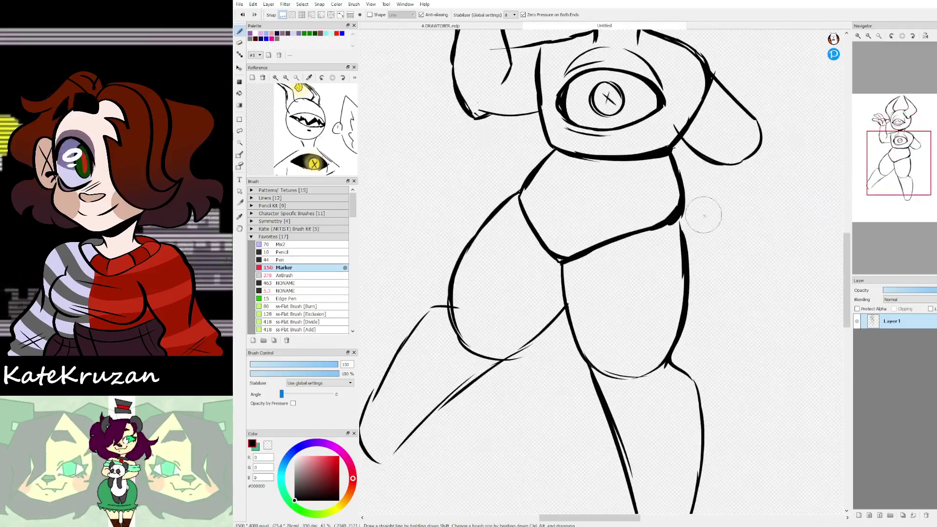
{"action": "left_click_drag", "start_coordinate": [454, 278], "coordinate": [488, 344]}
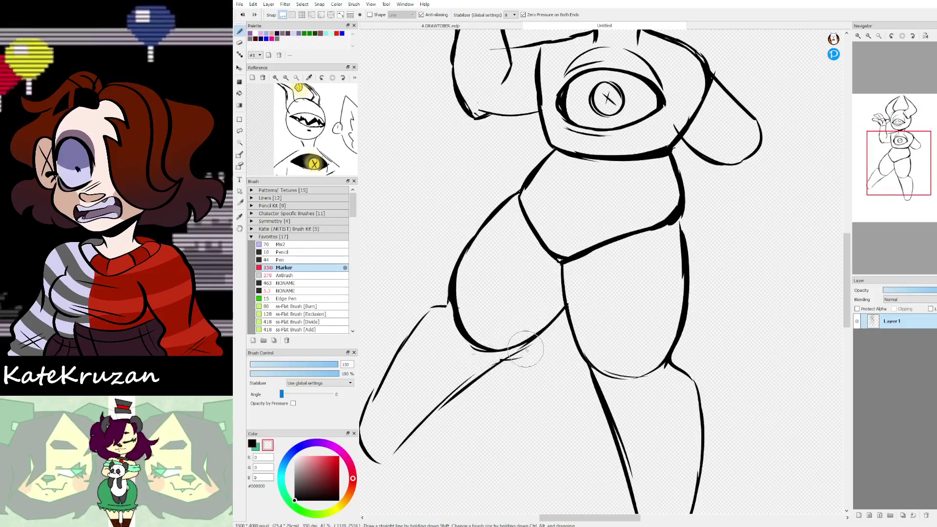
{"action": "left_click_drag", "start_coordinate": [867, 164], "coordinate": [850, 182]}
{"action": "key", "text": "z"}
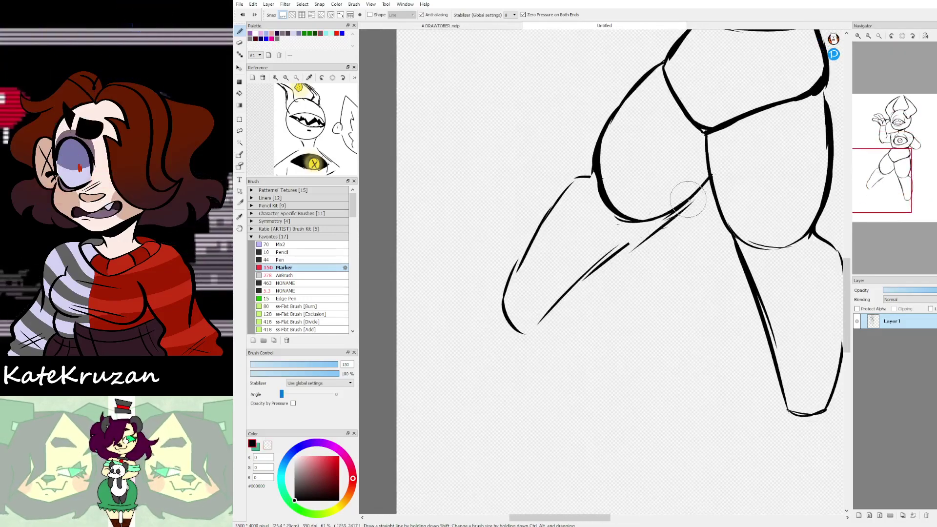
{"action": "left_click_drag", "start_coordinate": [690, 198], "coordinate": [608, 260]}
Step: Draw the standing leg's foot outline with a curved instep, blunt front and rounded heel
{"action": "left_click_drag", "start_coordinate": [917, 184], "coordinate": [899, 191]}
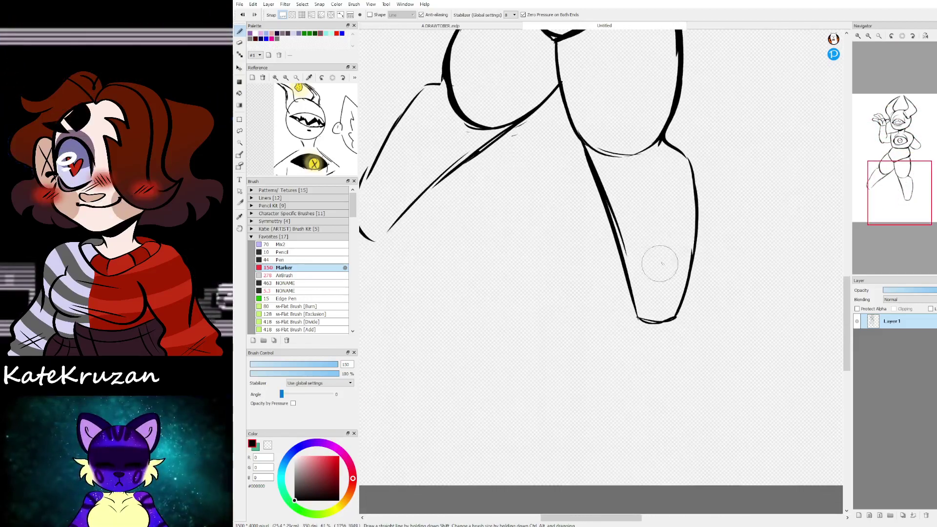
{"action": "mouse_move", "coordinate": [623, 328]}
{"action": "left_mouse_down"}
{"action": "mouse_move", "coordinate": [587, 344]}
{"action": "mouse_move", "coordinate": [581, 361]}
{"action": "mouse_move", "coordinate": [644, 362]}
{"action": "mouse_move", "coordinate": [669, 347]}
{"action": "left_mouse_up"}
{"action": "mouse_move", "coordinate": [909, 189]}
{"action": "left_mouse_down"}
{"action": "mouse_move", "coordinate": [899, 186]}
{"action": "mouse_move", "coordinate": [903, 196]}
{"action": "left_mouse_up"}
{"action": "key", "text": "ctrl+z"}
{"action": "key", "text": "ctrl+z"}
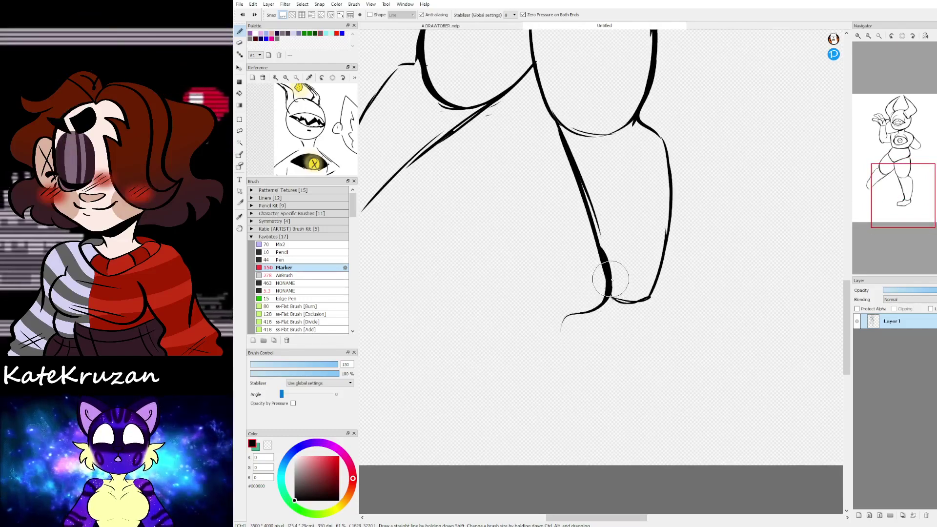
{"action": "key", "text": "ctrl+z"}
{"action": "mouse_move", "coordinate": [606, 275]}
{"action": "left_mouse_down"}
{"action": "mouse_move", "coordinate": [531, 340]}
{"action": "mouse_move", "coordinate": [608, 355]}
{"action": "mouse_move", "coordinate": [663, 322]}
{"action": "left_mouse_up"}
{"action": "mouse_move", "coordinate": [909, 196]}
{"action": "left_mouse_down"}
{"action": "mouse_move", "coordinate": [885, 181]}
{"action": "mouse_move", "coordinate": [900, 207]}
{"action": "left_mouse_up"}
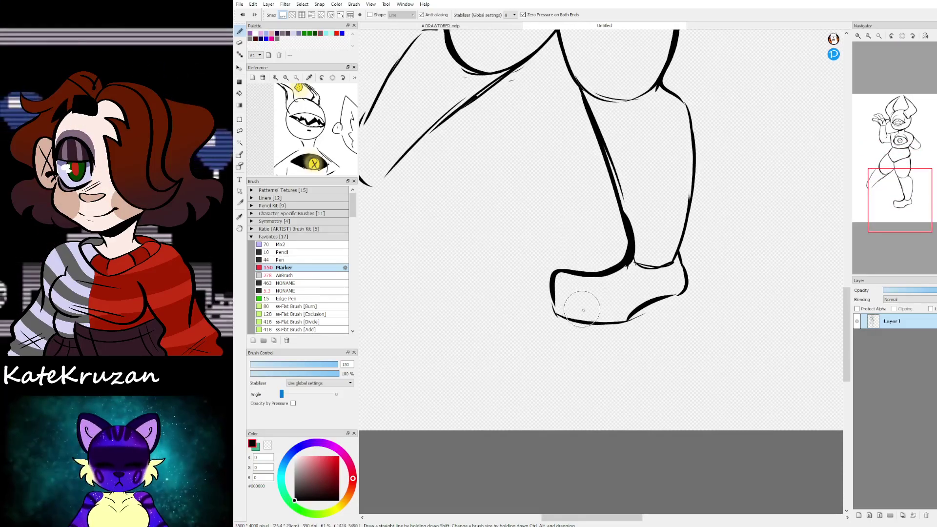
Step: Erase and redraw the front of the standing foot with a sloping top, adding curved clawed toes
{"action": "mouse_move", "coordinate": [606, 266]}
{"action": "left_mouse_down"}
{"action": "mouse_move", "coordinate": [551, 285]}
{"action": "mouse_move", "coordinate": [584, 299]}
{"action": "left_mouse_up"}
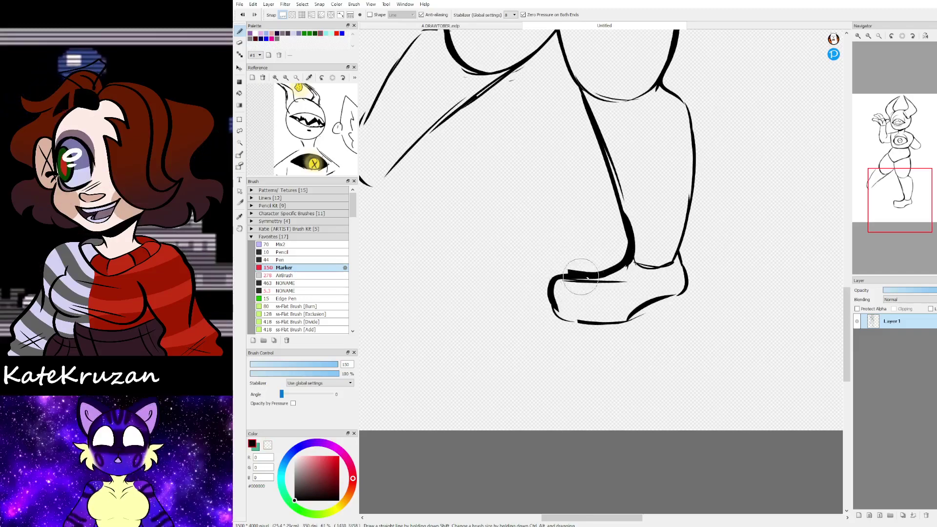
{"action": "left_click_drag", "start_coordinate": [587, 259], "coordinate": [676, 278]}
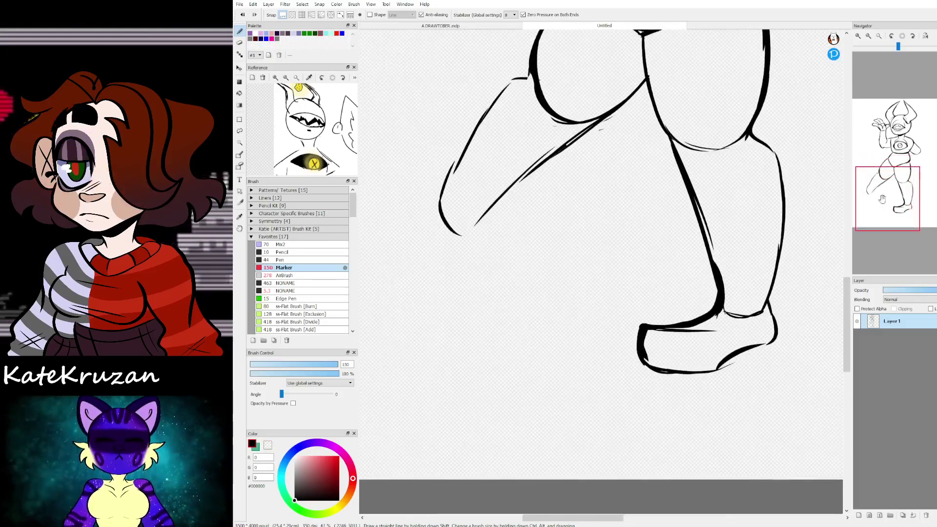
{"action": "left_click_drag", "start_coordinate": [684, 316], "coordinate": [662, 362]}
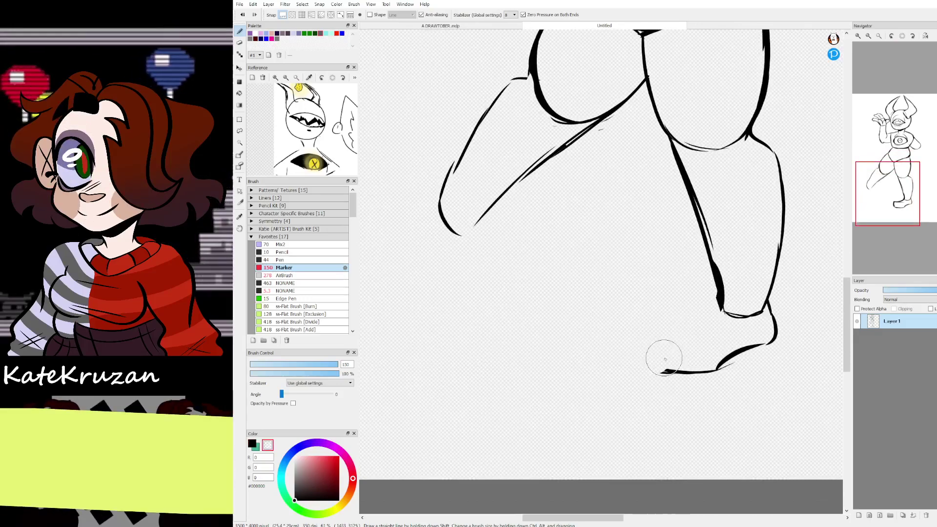
{"action": "mouse_move", "coordinate": [723, 311]}
{"action": "left_mouse_down"}
{"action": "mouse_move", "coordinate": [690, 326]}
{"action": "mouse_move", "coordinate": [655, 345]}
{"action": "mouse_move", "coordinate": [678, 371]}
{"action": "left_mouse_up"}
{"action": "left_click_drag", "start_coordinate": [655, 336], "coordinate": [717, 332]}
{"action": "mouse_move", "coordinate": [892, 204]}
{"action": "left_mouse_down"}
{"action": "mouse_move", "coordinate": [883, 198]}
{"action": "mouse_move", "coordinate": [900, 194]}
{"action": "mouse_move", "coordinate": [891, 201]}
{"action": "left_mouse_up"}
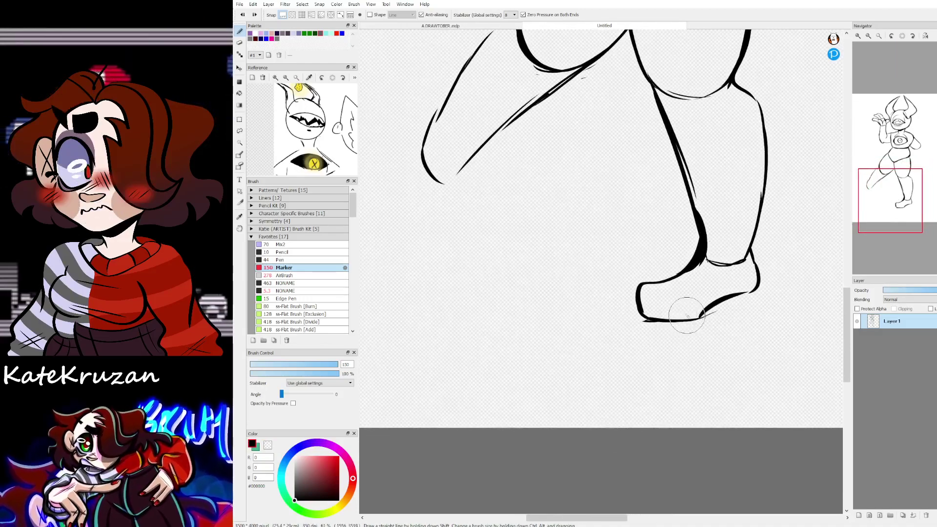
{"action": "mouse_move", "coordinate": [667, 307]}
{"action": "left_mouse_down"}
{"action": "mouse_move", "coordinate": [678, 307]}
{"action": "mouse_move", "coordinate": [610, 300]}
{"action": "mouse_move", "coordinate": [619, 317]}
{"action": "left_mouse_up"}
Step: Draw the outstretched leg's foot with a protruding heel, narrow sides and clawed toes
{"action": "mouse_move", "coordinate": [910, 215]}
{"action": "left_mouse_down"}
{"action": "mouse_move", "coordinate": [892, 182]}
{"action": "mouse_move", "coordinate": [898, 175]}
{"action": "mouse_move", "coordinate": [885, 187]}
{"action": "left_mouse_up"}
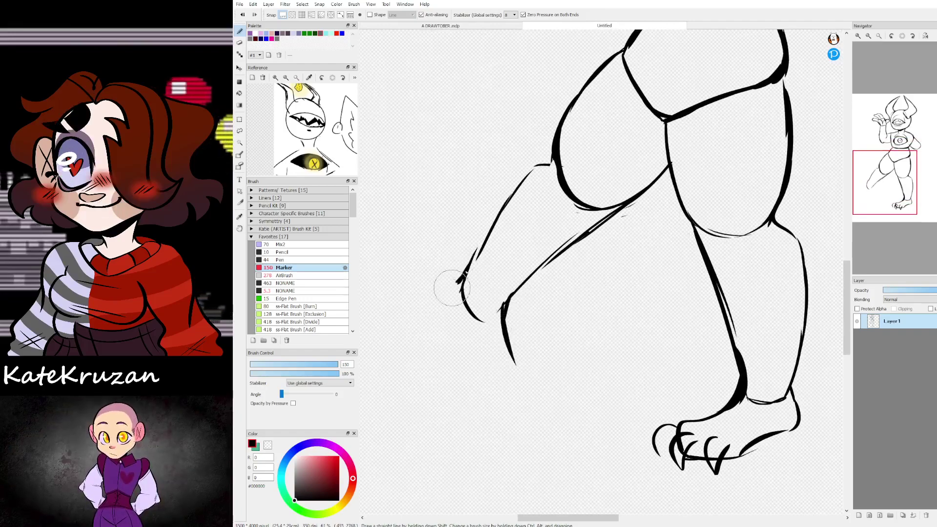
{"action": "left_click_drag", "start_coordinate": [462, 335], "coordinate": [466, 373]}
{"action": "key", "text": "ctrl+z"}
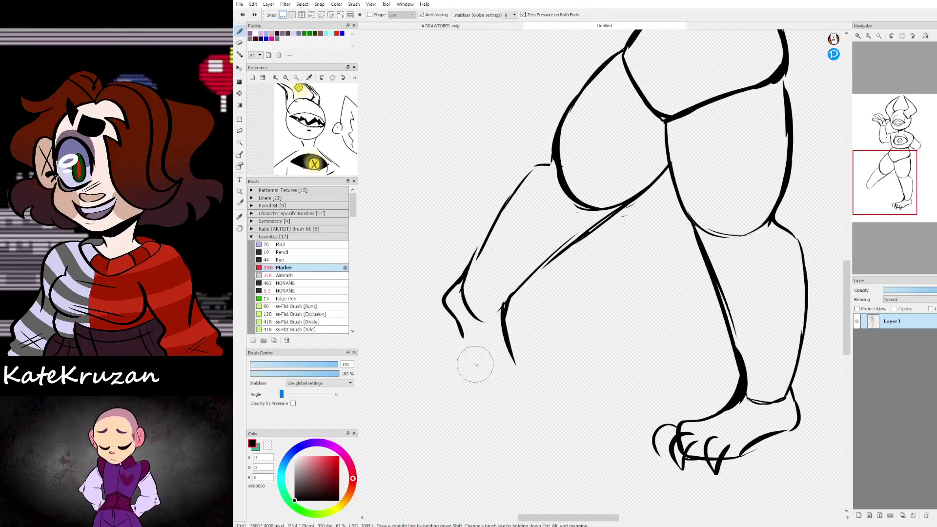
{"action": "mouse_move", "coordinate": [460, 331]}
{"action": "left_mouse_down"}
{"action": "mouse_move", "coordinate": [446, 362]}
{"action": "mouse_move", "coordinate": [482, 373]}
{"action": "mouse_move", "coordinate": [486, 356]}
{"action": "mouse_move", "coordinate": [441, 374]}
{"action": "mouse_move", "coordinate": [450, 385]}
{"action": "mouse_move", "coordinate": [457, 368]}
{"action": "mouse_move", "coordinate": [496, 382]}
{"action": "mouse_move", "coordinate": [480, 373]}
{"action": "mouse_move", "coordinate": [469, 399]}
{"action": "mouse_move", "coordinate": [501, 380]}
{"action": "mouse_move", "coordinate": [494, 372]}
{"action": "mouse_move", "coordinate": [498, 382]}
{"action": "mouse_move", "coordinate": [479, 386]}
{"action": "left_mouse_up"}
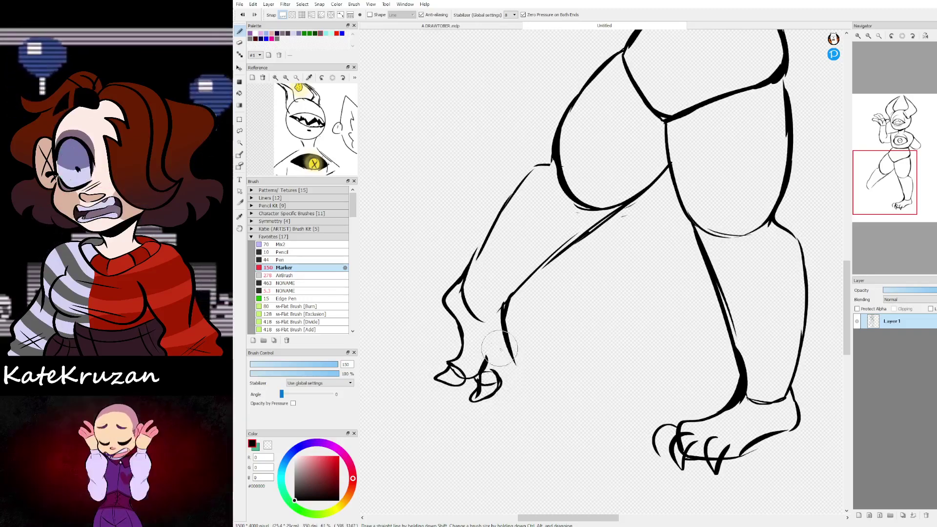
{"action": "mouse_move", "coordinate": [500, 350]}
{"action": "left_mouse_down"}
{"action": "mouse_move", "coordinate": [500, 381]}
{"action": "mouse_move", "coordinate": [525, 368]}
{"action": "mouse_move", "coordinate": [515, 404]}
{"action": "left_mouse_up"}
Step: Thicken the outstretched foot's heel, join it smoothly to the calf and erase the extra line inside the ankle
{"action": "left_click_drag", "start_coordinate": [897, 215], "coordinate": [882, 184]}
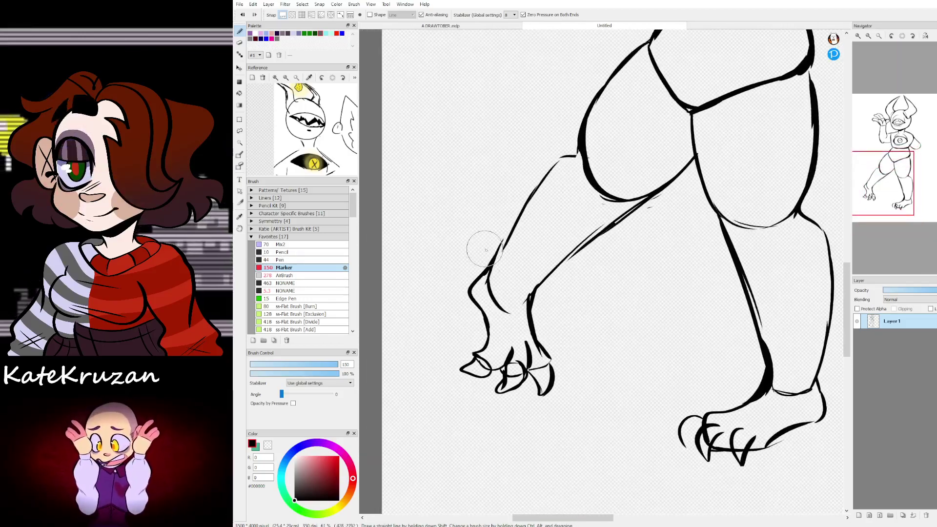
{"action": "mouse_move", "coordinate": [510, 229]}
{"action": "left_mouse_down"}
{"action": "mouse_move", "coordinate": [472, 279]}
{"action": "mouse_move", "coordinate": [486, 314]}
{"action": "left_mouse_up"}
{"action": "key", "text": "z"}
{"action": "left_click_drag", "start_coordinate": [511, 231], "coordinate": [485, 271]}
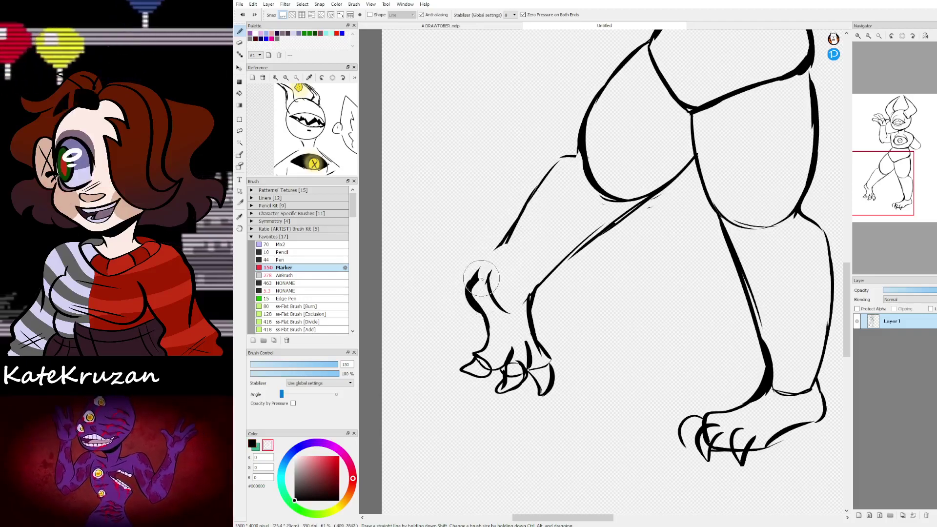
{"action": "key", "text": "ctrl+z"}
{"action": "key", "text": "x"}
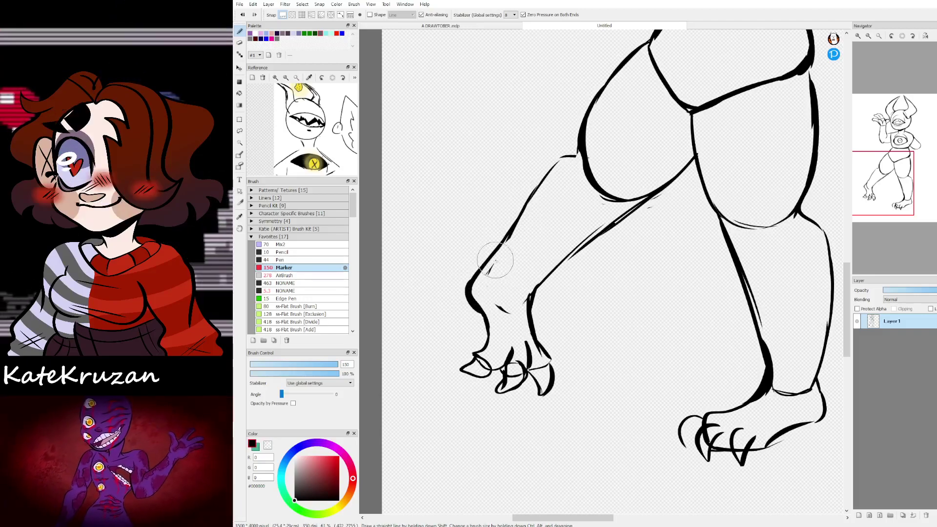
{"action": "key", "text": "x"}
{"action": "left_click_drag", "start_coordinate": [581, 277], "coordinate": [510, 277]}
{"action": "mouse_move", "coordinate": [903, 195]}
{"action": "left_mouse_down"}
{"action": "mouse_move", "coordinate": [906, 214]}
{"action": "mouse_move", "coordinate": [898, 126]}
{"action": "mouse_move", "coordinate": [909, 162]}
{"action": "left_mouse_up"}
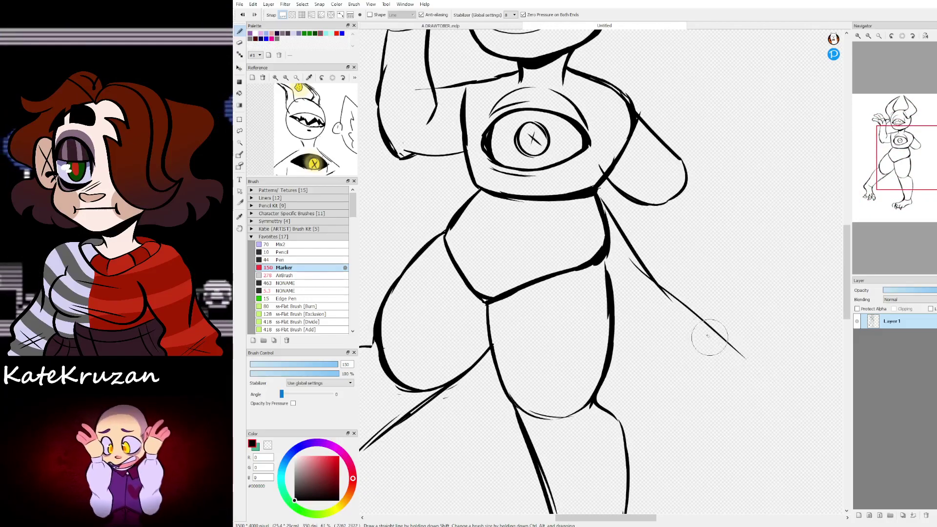
{"action": "left_click_drag", "start_coordinate": [709, 338], "coordinate": [778, 463]}
{"action": "mouse_move", "coordinate": [933, 187]}
{"action": "left_mouse_down"}
{"action": "mouse_move", "coordinate": [912, 159]}
{"action": "mouse_move", "coordinate": [897, 173]}
{"action": "mouse_move", "coordinate": [907, 161]}
{"action": "left_mouse_up"}
{"action": "key", "text": "ctrl+z"}
{"action": "key", "text": "ctrl+z"}
{"action": "key", "text": "ctrl+z"}
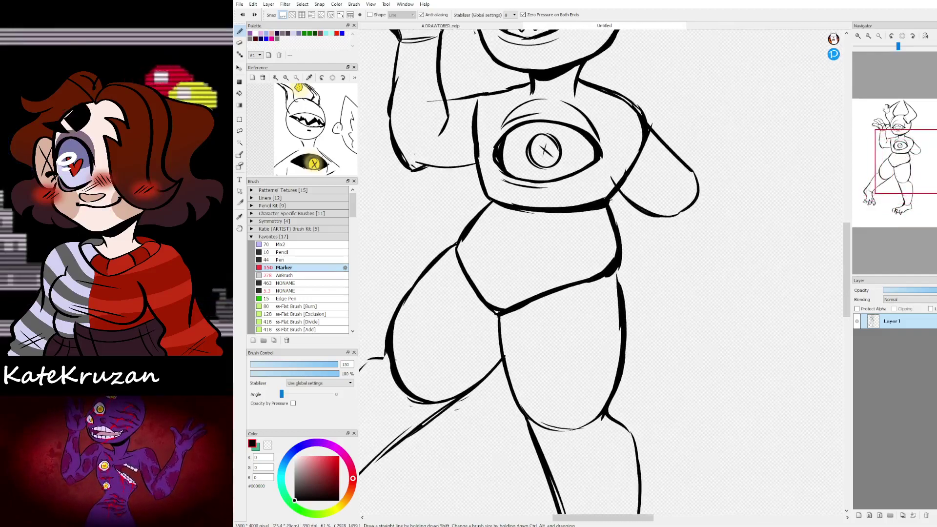
{"action": "scroll", "coordinate": [610, 280], "scroll_direction": "down", "scroll_amount": 2}
{"action": "left_click_drag", "start_coordinate": [606, 233], "coordinate": [757, 352]}
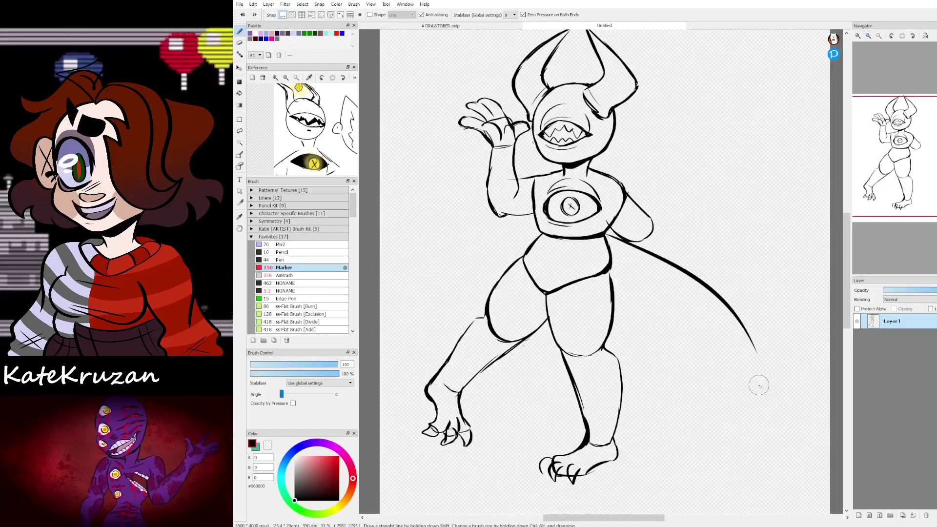
{"action": "key", "text": "ctrl+z"}
{"action": "left_click_drag", "start_coordinate": [608, 235], "coordinate": [647, 320]}
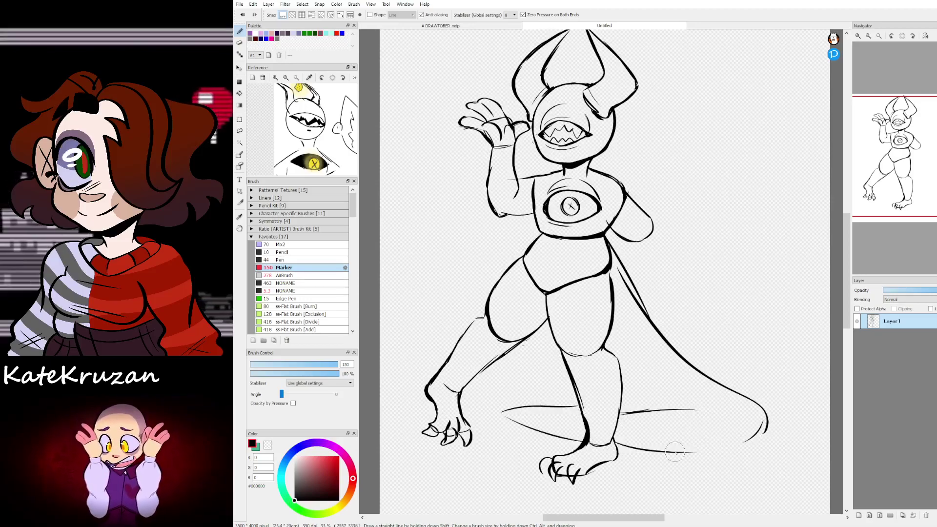
{"action": "left_click_drag", "start_coordinate": [681, 451], "coordinate": [740, 441]}
{"action": "mouse_move", "coordinate": [654, 300]}
{"action": "left_mouse_down"}
{"action": "mouse_move", "coordinate": [673, 344]}
{"action": "mouse_move", "coordinate": [699, 368]}
{"action": "left_mouse_up"}
{"action": "mouse_move", "coordinate": [899, 170]}
{"action": "left_mouse_down"}
{"action": "mouse_move", "coordinate": [903, 212]}
{"action": "mouse_move", "coordinate": [893, 175]}
{"action": "mouse_move", "coordinate": [902, 156]}
{"action": "mouse_move", "coordinate": [897, 169]}
{"action": "left_mouse_up"}
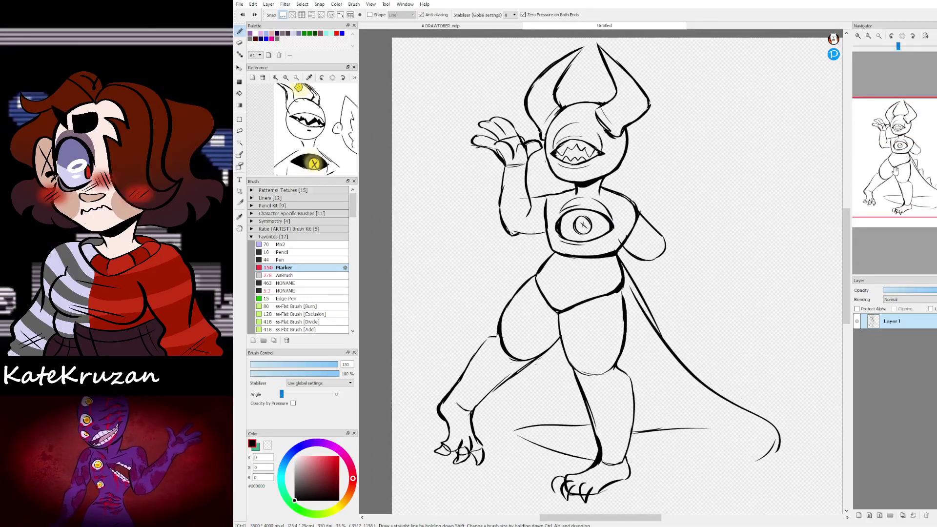
Step: Erase the rounded shoulder and arm stub on the right and redraw the chest's side with an angular shoulder
{"action": "key", "text": "z"}
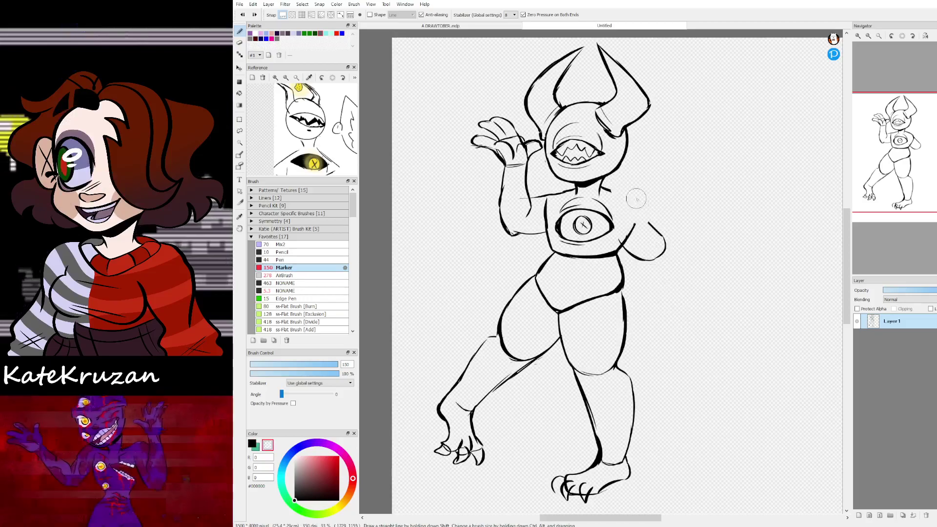
{"action": "mouse_move", "coordinate": [612, 192]}
{"action": "left_mouse_down"}
{"action": "mouse_move", "coordinate": [636, 232]}
{"action": "mouse_move", "coordinate": [625, 250]}
{"action": "left_mouse_up"}
{"action": "key", "text": "z"}
{"action": "left_click_drag", "start_coordinate": [635, 197], "coordinate": [619, 248]}
{"action": "key", "text": "z"}
{"action": "left_click_drag", "start_coordinate": [638, 192], "coordinate": [641, 195]}
{"action": "mouse_move", "coordinate": [907, 155]}
{"action": "left_mouse_down"}
{"action": "mouse_move", "coordinate": [921, 170]}
{"action": "mouse_move", "coordinate": [901, 155]}
{"action": "left_mouse_up"}
{"action": "scroll", "coordinate": [921, 170], "scroll_direction": "down", "scroll_amount": 2}
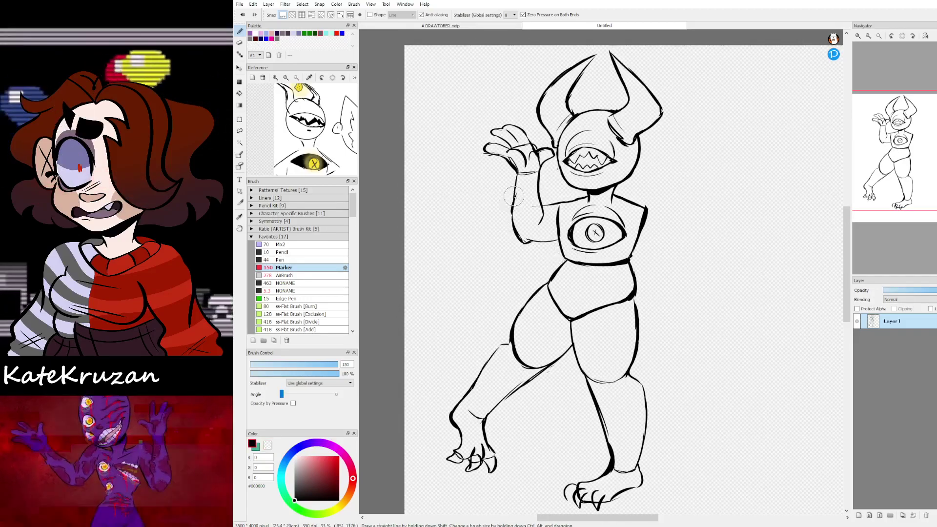
Step: Lasso the raised hand and arm and paste a copy of them onto a new layer
{"action": "key", "text": "l"}
{"action": "mouse_move", "coordinate": [464, 90]}
{"action": "left_mouse_down"}
{"action": "mouse_move", "coordinate": [554, 245]}
{"action": "mouse_move", "coordinate": [554, 168]}
{"action": "left_mouse_up"}
{"action": "left_click_drag", "start_coordinate": [518, 117], "coordinate": [471, 90]}
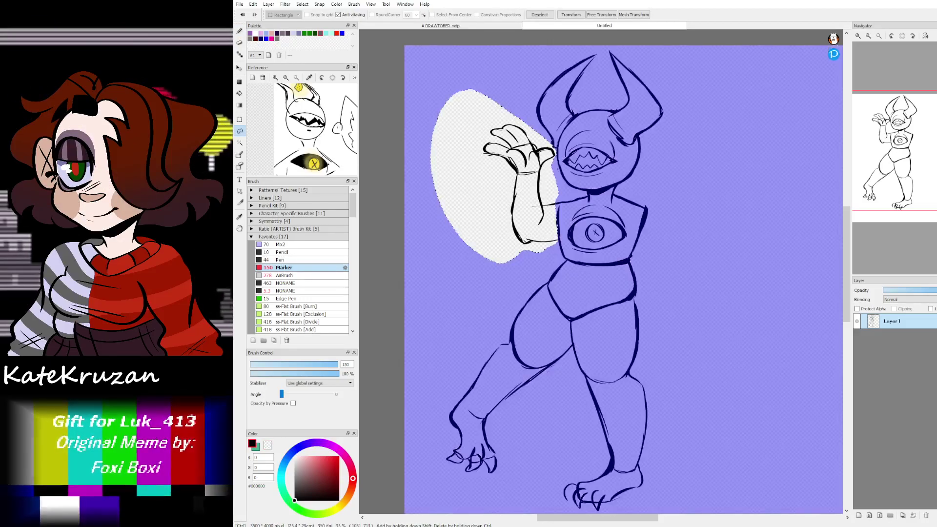
{"action": "key", "text": "ctrl+x"}
{"action": "key", "text": "ctrl+v"}
Step: Mirror the copied arm, move and rotate it into place beside the chest's opposite side, and clear the selection
{"action": "key", "text": "ctrl+t"}
{"action": "left_click_drag", "start_coordinate": [501, 177], "coordinate": [700, 234]}
{"action": "left_click_drag", "start_coordinate": [828, 258], "coordinate": [821, 279]}
{"action": "mouse_move", "coordinate": [658, 238]}
{"action": "left_mouse_down"}
{"action": "mouse_move", "coordinate": [681, 278]}
{"action": "mouse_move", "coordinate": [659, 292]}
{"action": "mouse_move", "coordinate": [671, 248]}
{"action": "left_mouse_up"}
{"action": "left_click_drag", "start_coordinate": [817, 279], "coordinate": [824, 289]}
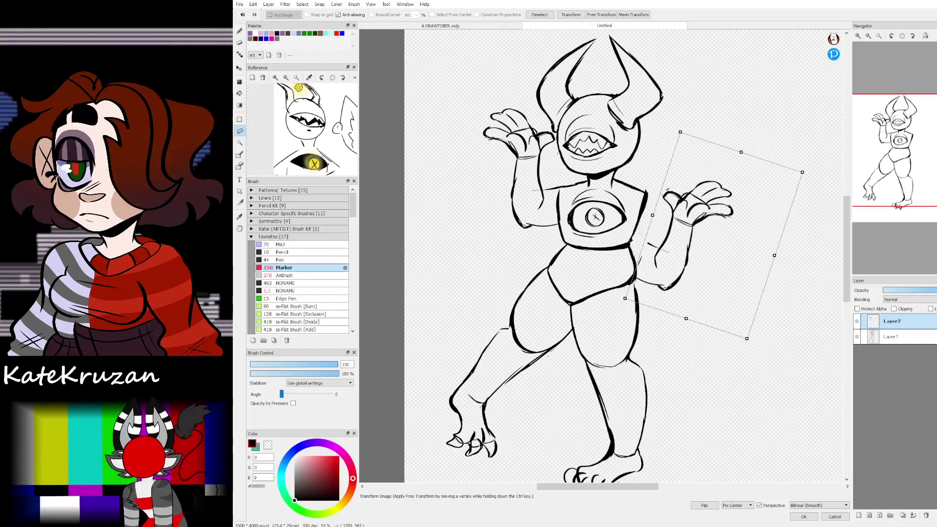
{"action": "key", "text": "Return"}
{"action": "key", "text": "ctrl+d"}
Step: Connect the mirrored arm to the torso, merging its layer into the main sketch and rounding the shoulder corner
{"action": "key", "text": "b"}
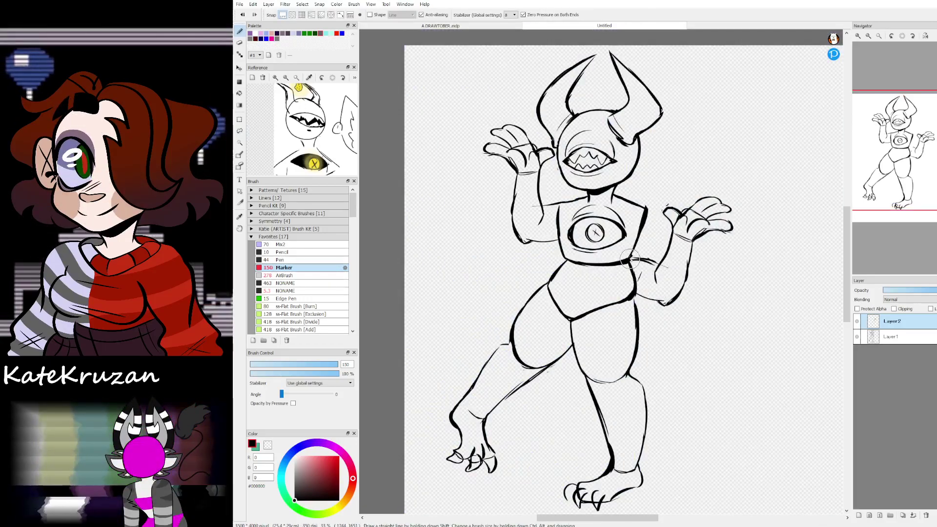
{"action": "key", "text": "x"}
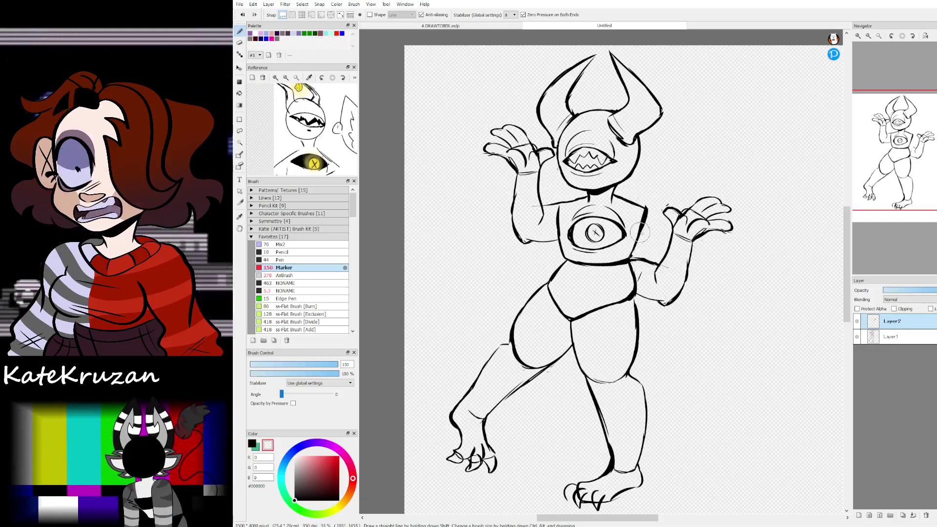
{"action": "left_click", "coordinate": [913, 515]}
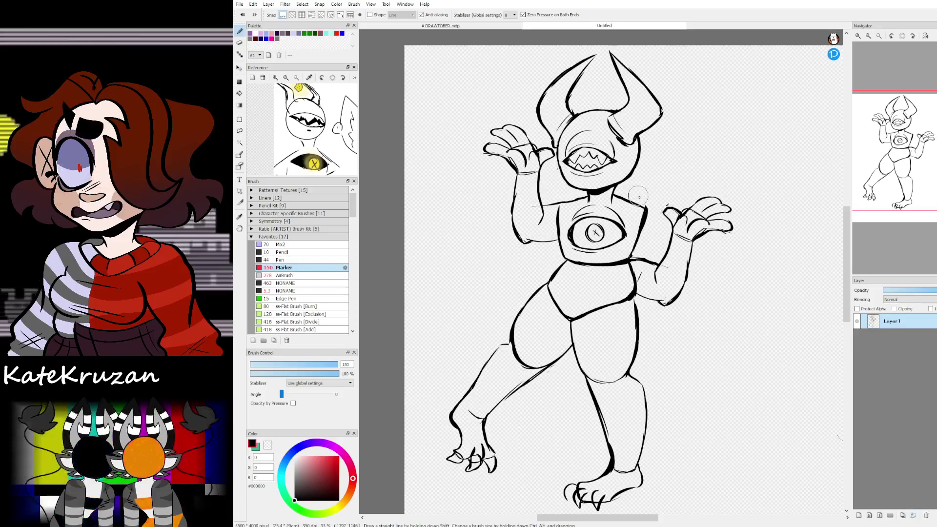
{"action": "key", "text": "z"}
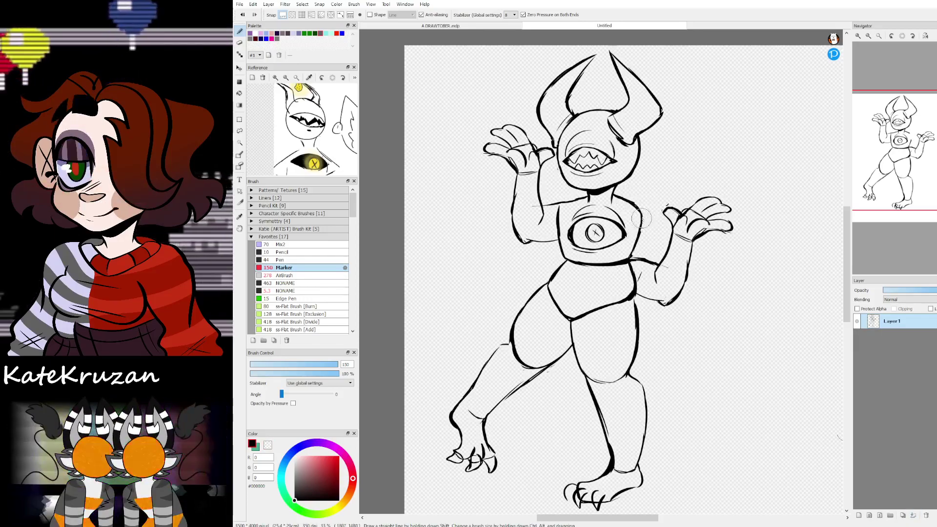
Step: Clean up the overlapping lines where the mirrored arm meets the waist and redraw the joining contour beneath the chest
{"action": "key", "text": "x"}
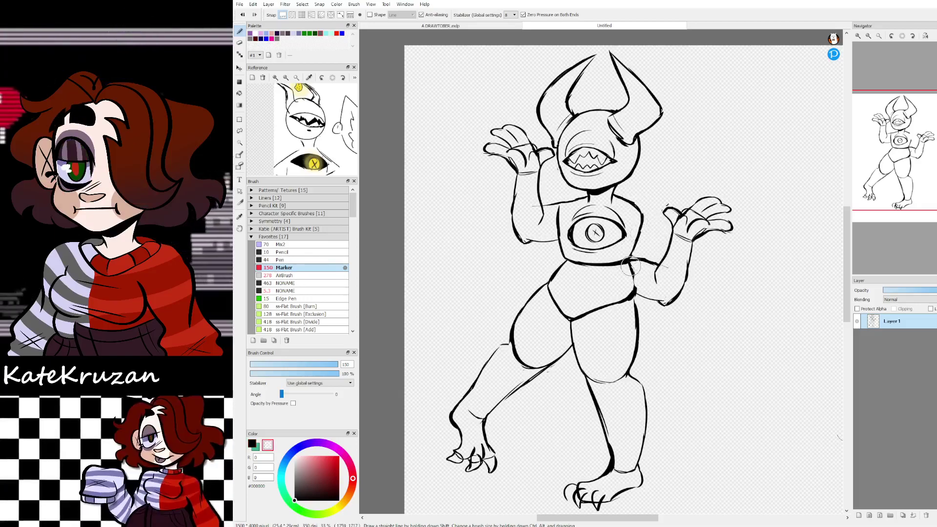
{"action": "key", "text": "x"}
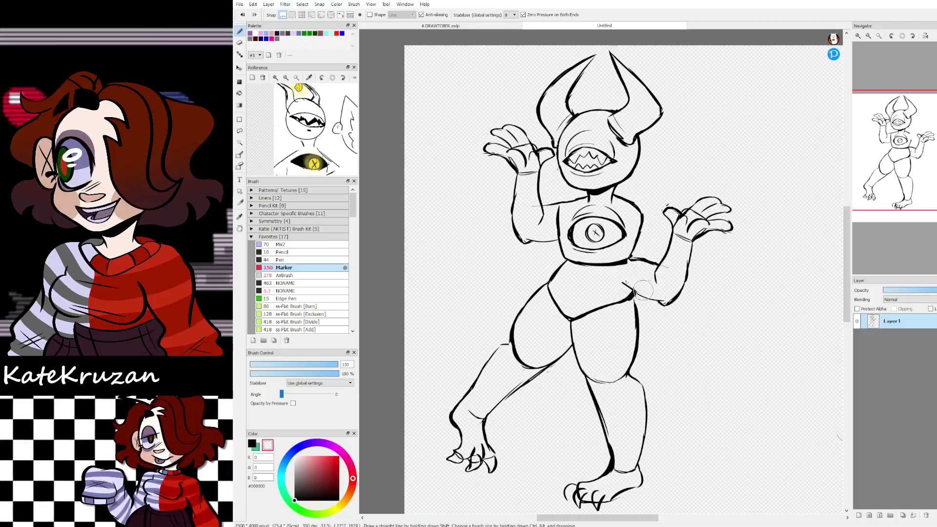
{"action": "mouse_move", "coordinate": [586, 217]}
{"action": "left_mouse_down"}
{"action": "mouse_move", "coordinate": [500, 151]}
{"action": "mouse_move", "coordinate": [592, 172]}
{"action": "mouse_move", "coordinate": [596, 212]}
{"action": "left_mouse_up"}
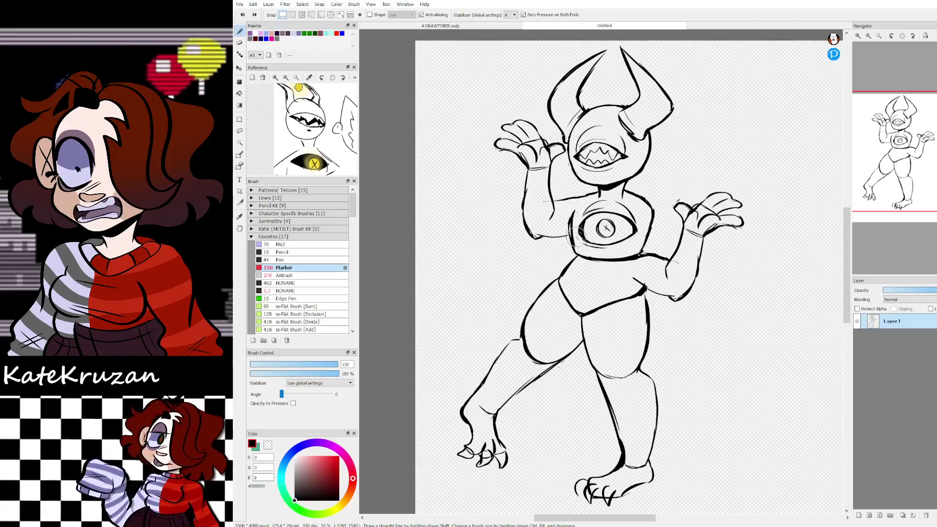
{"action": "mouse_move", "coordinate": [637, 260]}
{"action": "left_mouse_down"}
{"action": "mouse_move", "coordinate": [580, 210]}
{"action": "mouse_move", "coordinate": [663, 265]}
{"action": "mouse_move", "coordinate": [647, 283]}
{"action": "mouse_move", "coordinate": [665, 283]}
{"action": "left_mouse_up"}
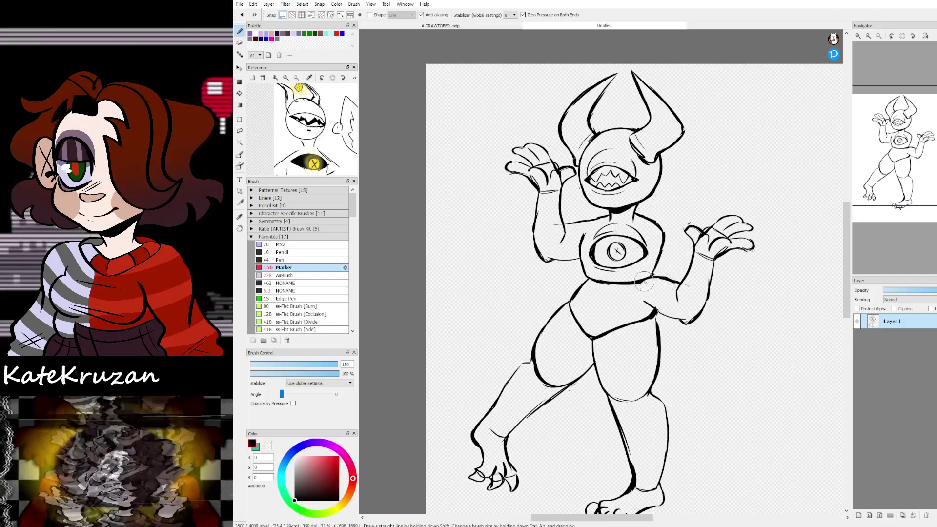
{"action": "left_click_drag", "start_coordinate": [897, 165], "coordinate": [917, 170]}
{"action": "key", "text": "ctrl+z"}
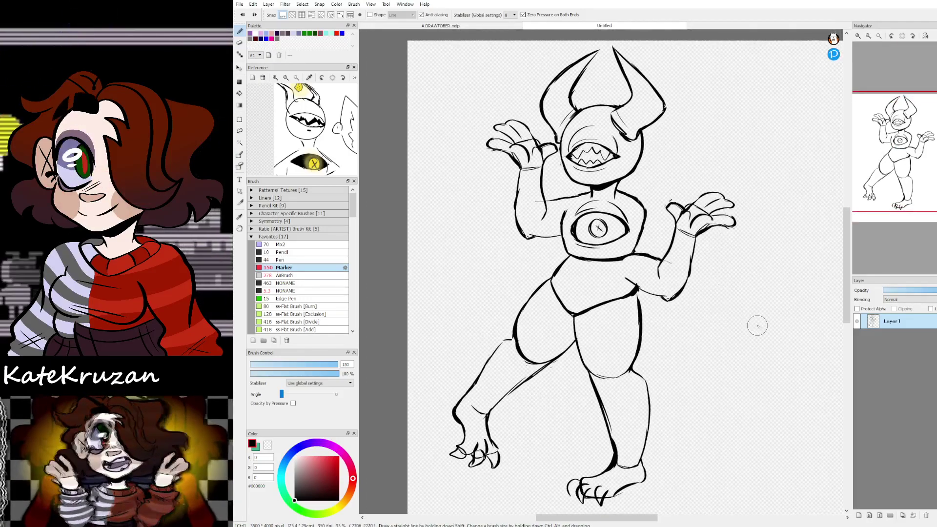
{"action": "left_click_drag", "start_coordinate": [896, 164], "coordinate": [896, 165]}
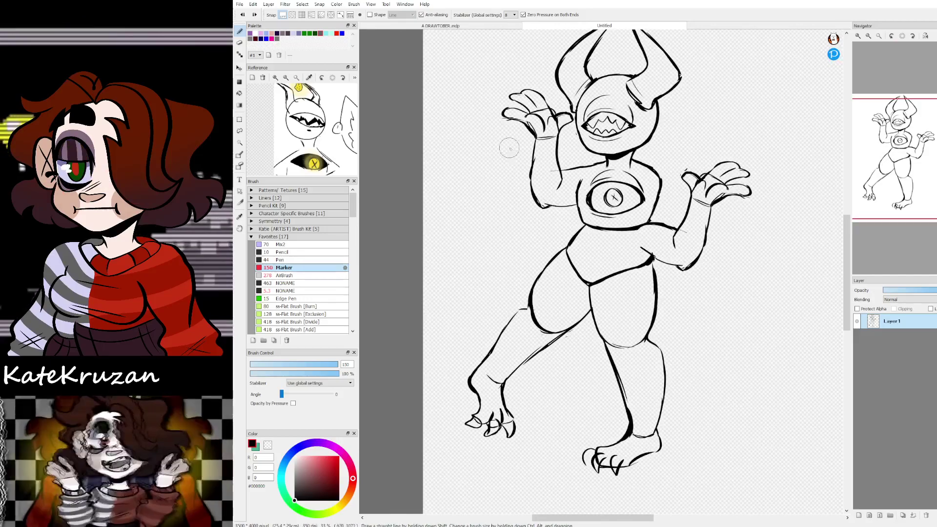
{"action": "key", "text": "z"}
{"action": "key", "text": "ctrl+z"}
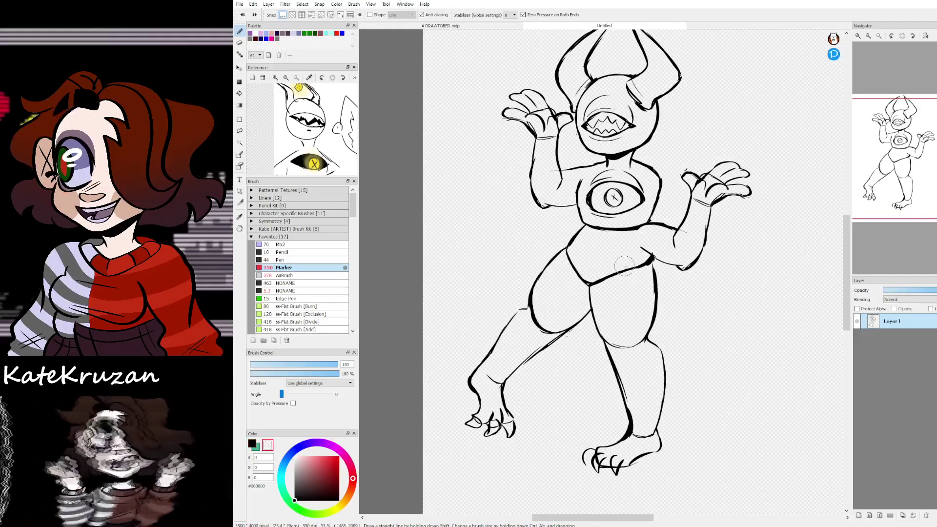
Step: Erase the whole bent, outstretched leg including its thigh and clawed foot, enlarging the eraser to 254
{"action": "key", "text": "l"}
{"action": "key", "text": "e"}
{"action": "left_click_drag", "start_coordinate": [536, 287], "coordinate": [505, 396]}
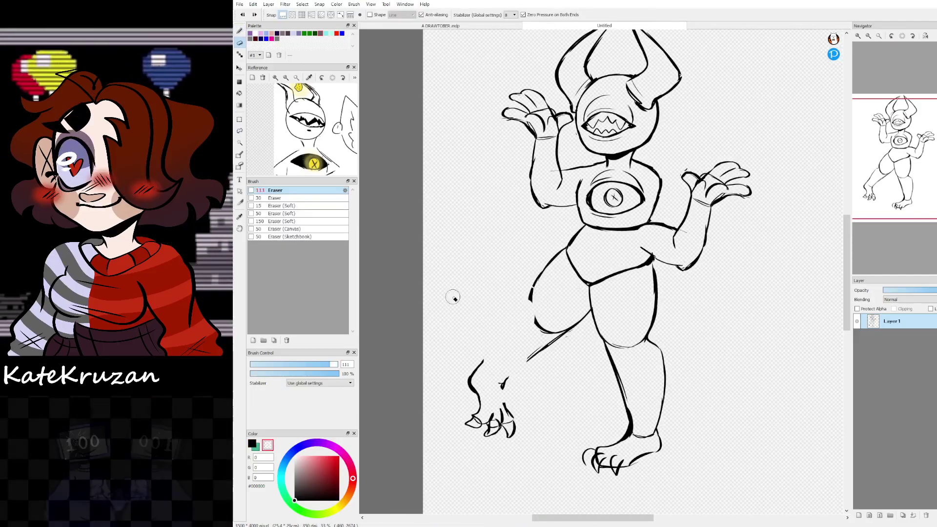
{"action": "left_click", "coordinate": [337, 364]}
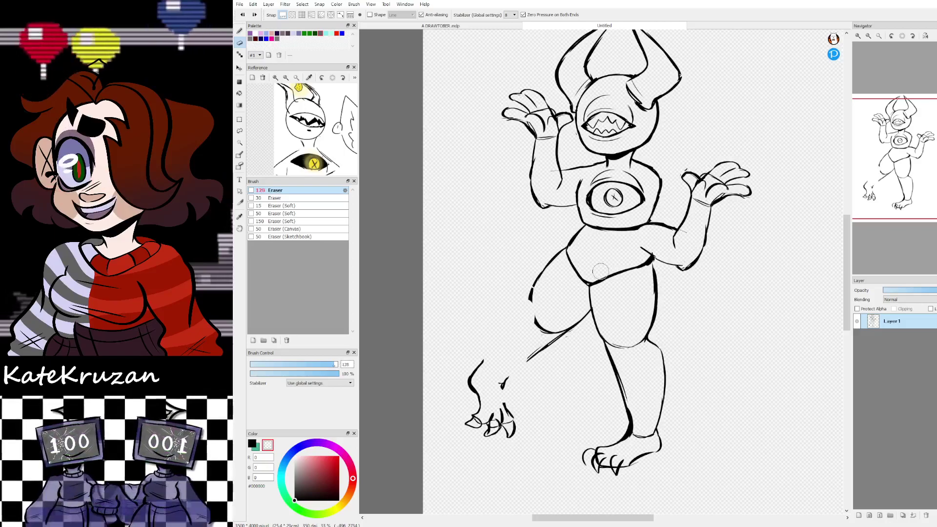
{"action": "left_click_drag", "start_coordinate": [504, 406], "coordinate": [503, 444]}
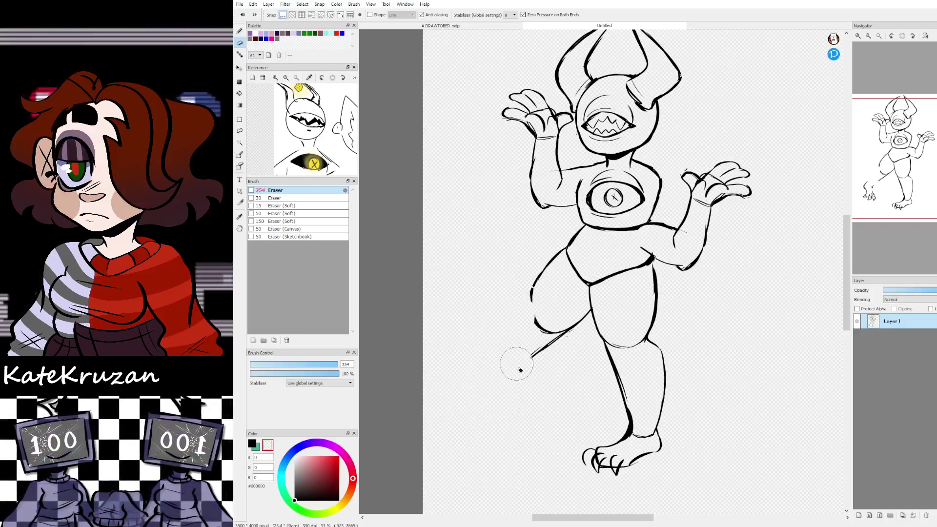
{"action": "left_click_drag", "start_coordinate": [514, 351], "coordinate": [533, 270]}
{"action": "left_click_drag", "start_coordinate": [572, 323], "coordinate": [554, 251]}
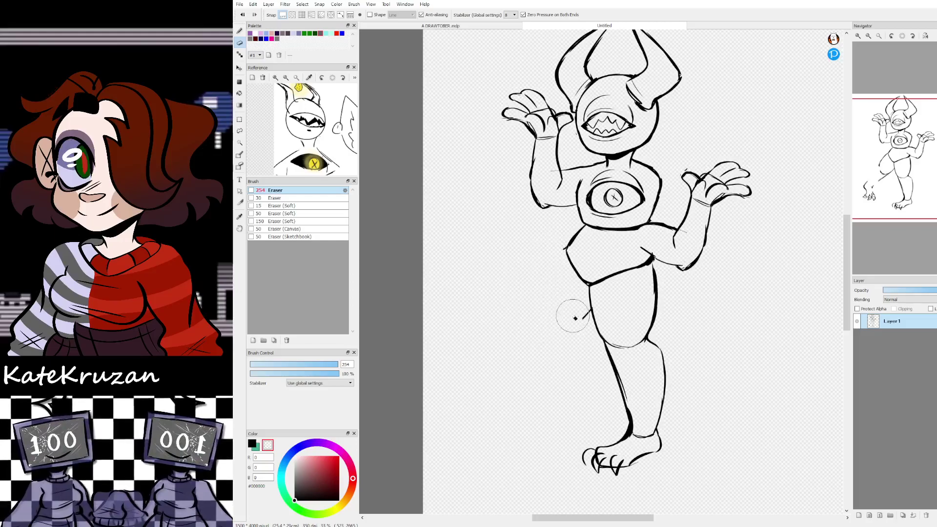
{"action": "left_click_drag", "start_coordinate": [571, 316], "coordinate": [579, 320]}
Step: Lasso the remaining straight leg and paste a copy of it onto a new layer for transforming
{"action": "key", "text": "l"}
{"action": "mouse_move", "coordinate": [689, 297]}
{"action": "left_mouse_down"}
{"action": "mouse_move", "coordinate": [576, 310]}
{"action": "mouse_move", "coordinate": [520, 435]}
{"action": "mouse_move", "coordinate": [595, 505]}
{"action": "mouse_move", "coordinate": [734, 457]}
{"action": "mouse_move", "coordinate": [689, 299]}
{"action": "left_mouse_up"}
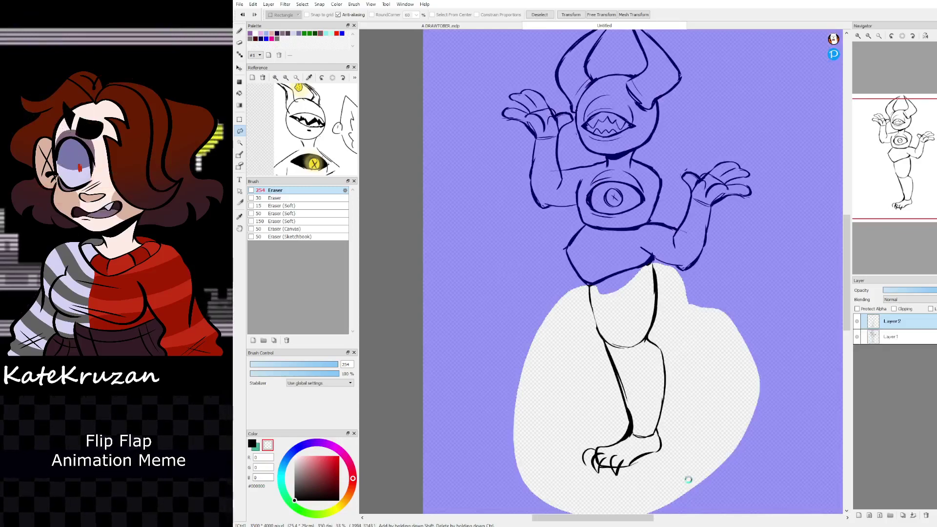
{"action": "key", "text": "ctrl+t"}
{"action": "left_click", "coordinate": [704, 505]}
Step: Mirror the copied leg, move and rotate it beneath the opposite hip, and clear the selection
{"action": "left_click_drag", "start_coordinate": [658, 328], "coordinate": [582, 331]}
{"action": "left_click_drag", "start_coordinate": [755, 341], "coordinate": [757, 373]}
{"action": "mouse_move", "coordinate": [626, 329]}
{"action": "left_mouse_down"}
{"action": "mouse_move", "coordinate": [615, 312]}
{"action": "mouse_move", "coordinate": [625, 314]}
{"action": "left_mouse_up"}
{"action": "left_click_drag", "start_coordinate": [729, 358], "coordinate": [727, 379]}
{"action": "left_click_drag", "start_coordinate": [608, 323], "coordinate": [596, 320]}
{"action": "left_click_drag", "start_coordinate": [911, 196], "coordinate": [896, 167]}
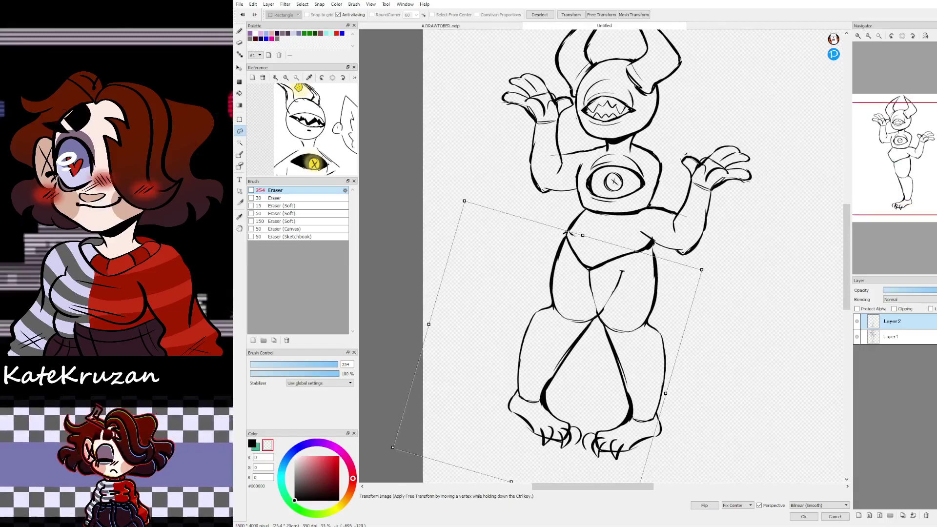
{"action": "left_click", "coordinate": [803, 517]}
{"action": "key", "text": "ctrl+d"}
Step: Remove the copied leg's inner line that overlaps the original thigh
{"action": "key", "text": "b"}
{"action": "left_click_drag", "start_coordinate": [625, 282], "coordinate": [600, 326]}
{"action": "key", "text": "ctrl+z"}
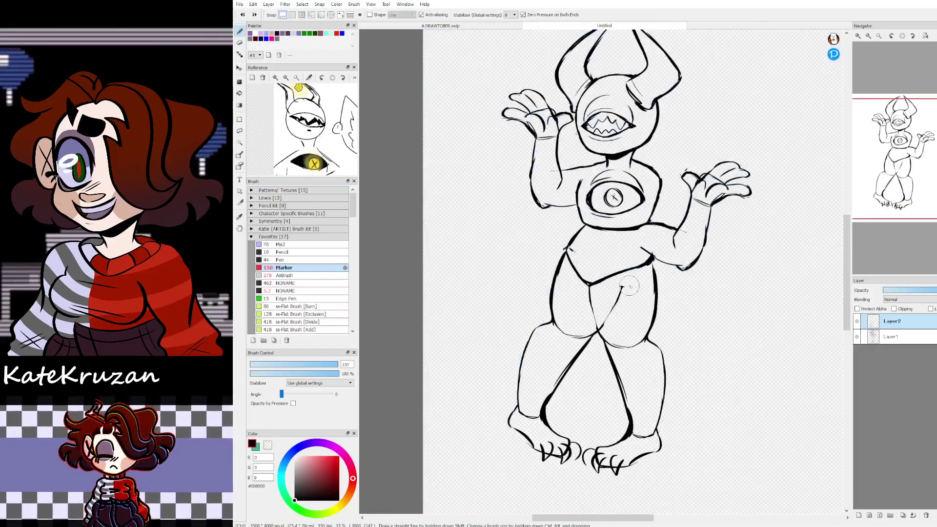
{"action": "key", "text": "z"}
{"action": "left_click_drag", "start_coordinate": [624, 287], "coordinate": [604, 308]}
{"action": "left_click_drag", "start_coordinate": [908, 178], "coordinate": [898, 164]}
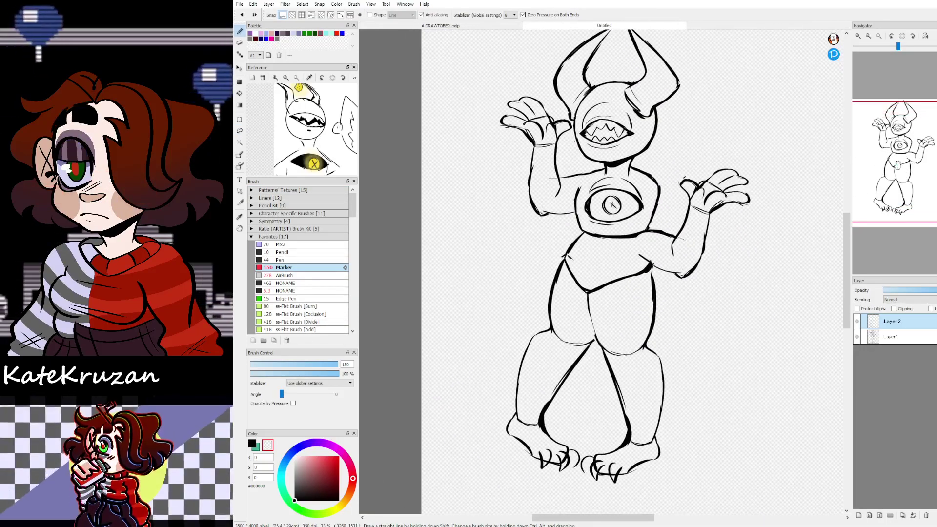
Step: Delete the copied leg's layer and erase the original leg up to the waist
{"action": "left_click", "coordinate": [927, 515]}
{"action": "key", "text": "e"}
{"action": "mouse_move", "coordinate": [591, 326]}
{"action": "left_mouse_down"}
{"action": "mouse_move", "coordinate": [621, 429]}
{"action": "mouse_move", "coordinate": [667, 447]}
{"action": "left_mouse_up"}
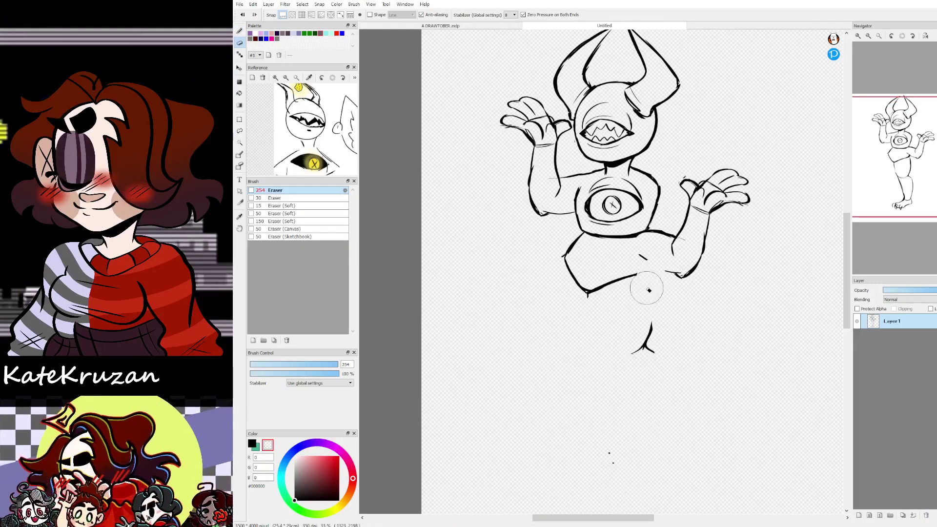
{"action": "left_click_drag", "start_coordinate": [648, 288], "coordinate": [642, 370]}
Step: Rotate the remaining upper-body sketch slightly counterclockwise with a transform
{"action": "key", "text": "b"}
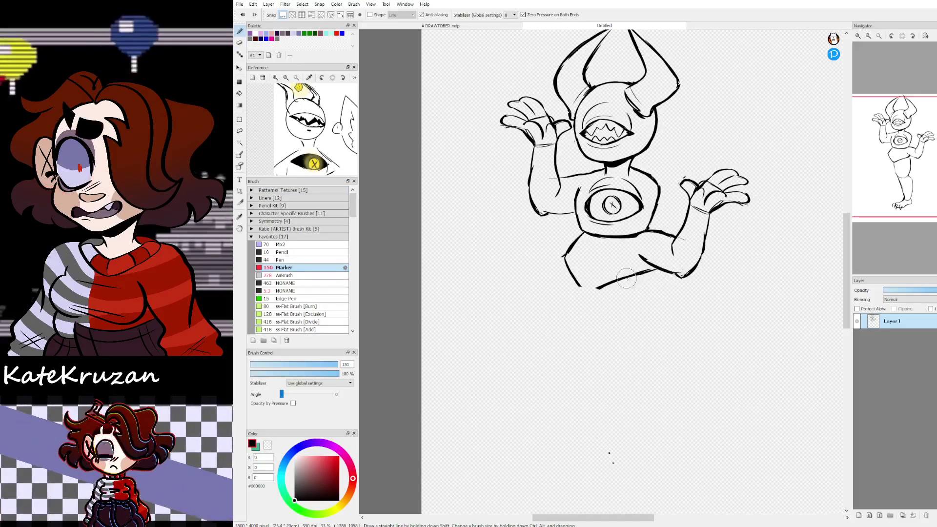
{"action": "key", "text": "ctrl+t"}
{"action": "left_click_drag", "start_coordinate": [766, 317], "coordinate": [770, 297]}
{"action": "left_click", "coordinate": [803, 516]}
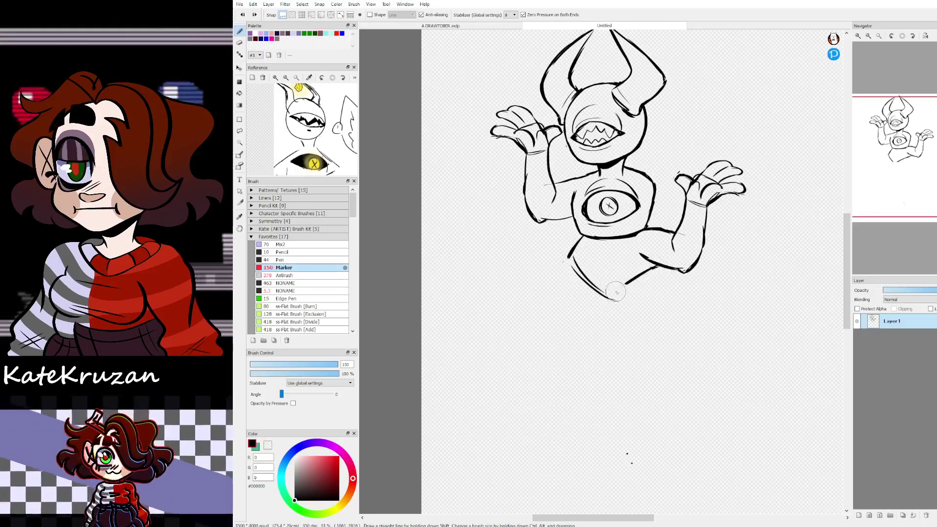
Step: Redraw the lower torso outline as a V-shaped point beneath the waist
{"action": "left_click_drag", "start_coordinate": [621, 287], "coordinate": [609, 299]}
{"action": "left_click_drag", "start_coordinate": [566, 258], "coordinate": [585, 280]}
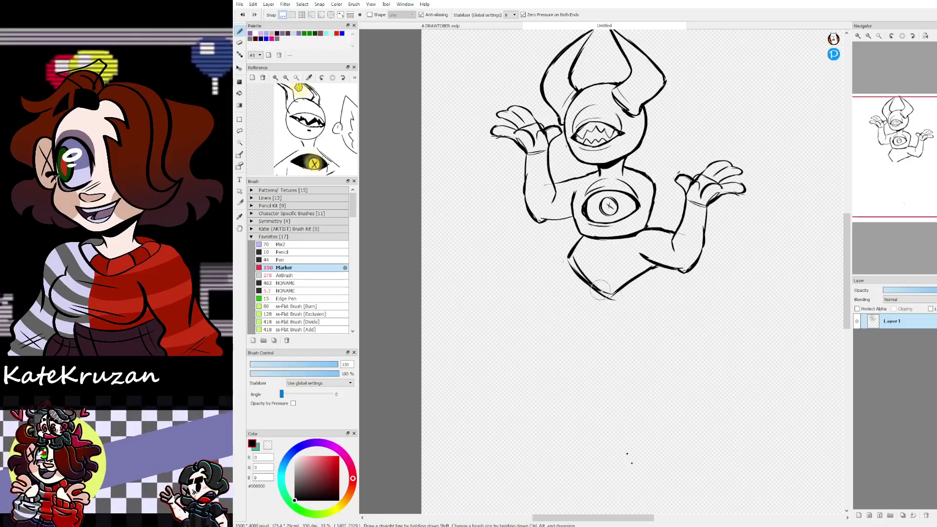
{"action": "left_click_drag", "start_coordinate": [896, 156], "coordinate": [895, 155]}
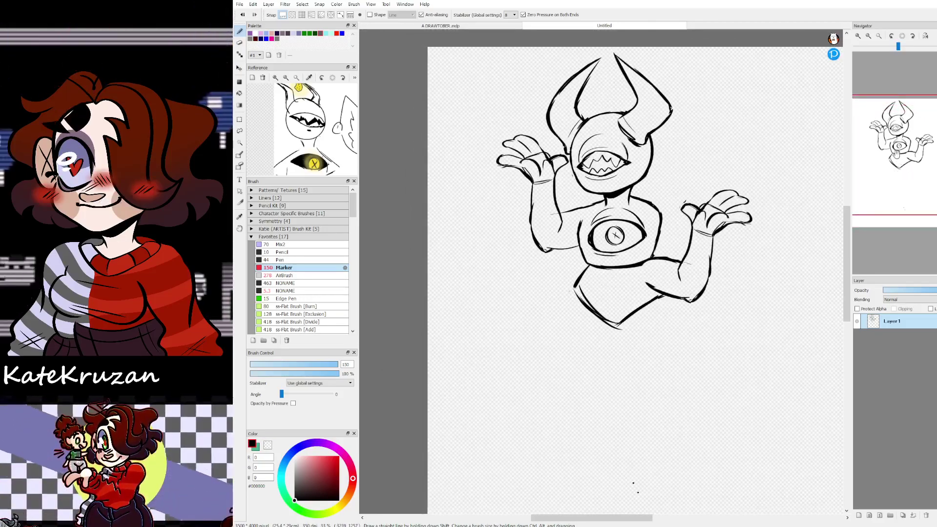
Step: Lasso the raised arm beside the head, cut and paste it onto a new layer, and clear the selection
{"action": "key", "text": "l"}
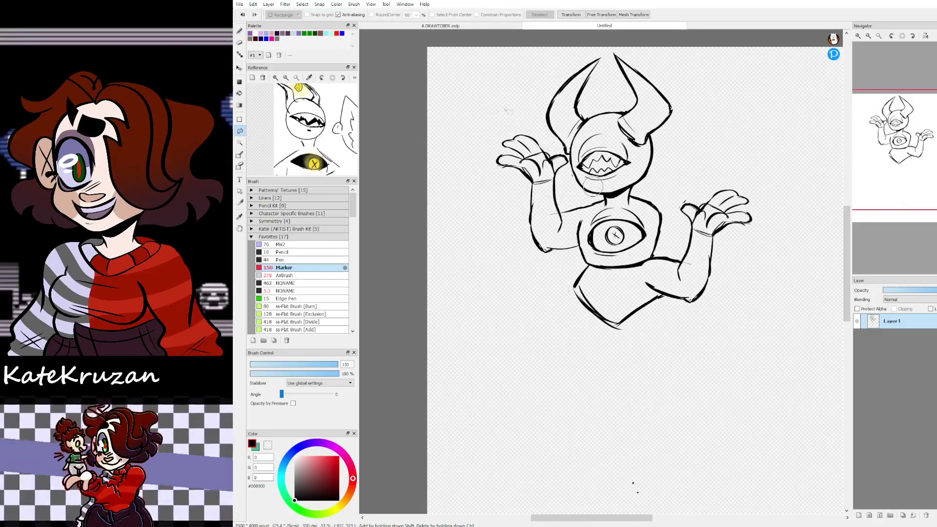
{"action": "mouse_move", "coordinate": [547, 291]}
{"action": "left_mouse_down"}
{"action": "mouse_move", "coordinate": [578, 251]}
{"action": "mouse_move", "coordinate": [575, 225]}
{"action": "left_mouse_up"}
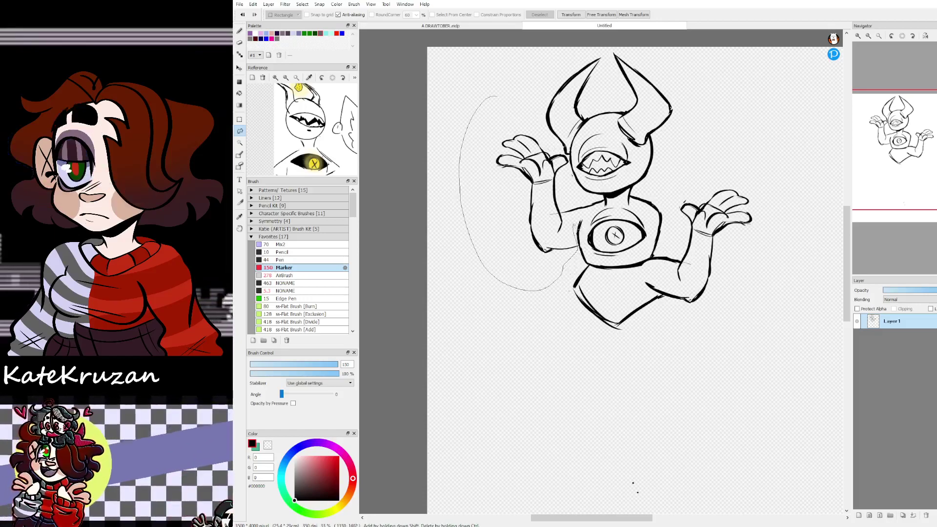
{"action": "left_click_drag", "start_coordinate": [569, 169], "coordinate": [560, 147]}
{"action": "key", "text": "ctrl+x"}
{"action": "key", "text": "ctrl+v"}
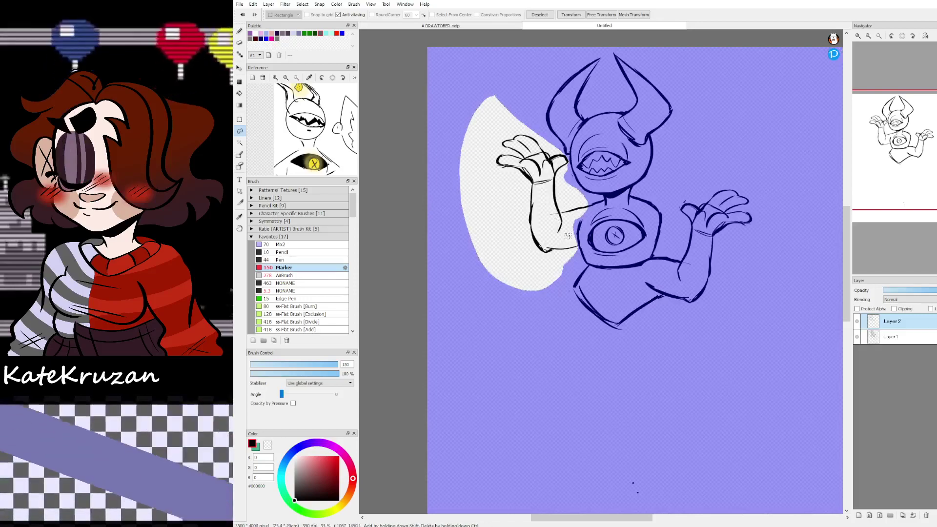
{"action": "key", "text": "ctrl+d"}
Step: Lower the cut arm to the other arm's height, rotate it slightly clockwise, and merge its layer into the main sketch
{"action": "key", "text": "ctrl+t"}
{"action": "left_click_drag", "start_coordinate": [566, 235], "coordinate": [561, 259]}
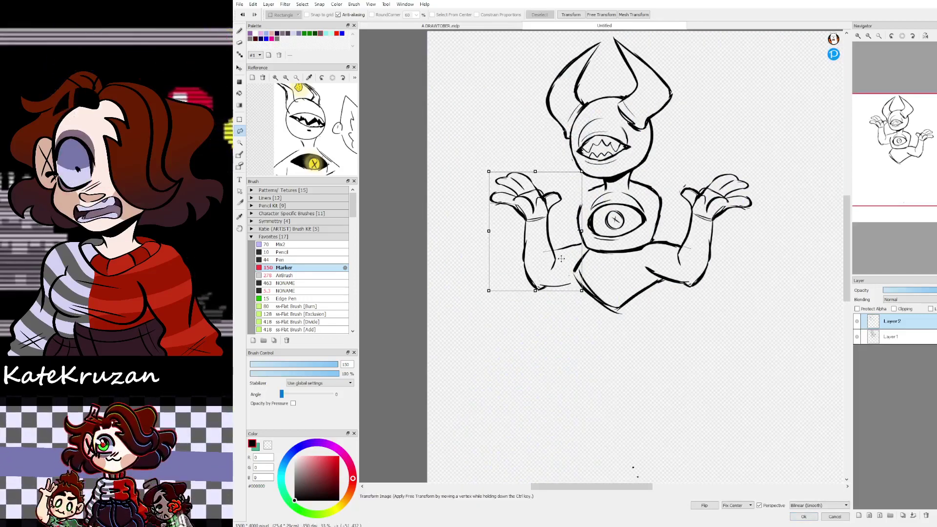
{"action": "left_click_drag", "start_coordinate": [679, 257], "coordinate": [675, 269]}
{"action": "left_click_drag", "start_coordinate": [563, 221], "coordinate": [570, 220]}
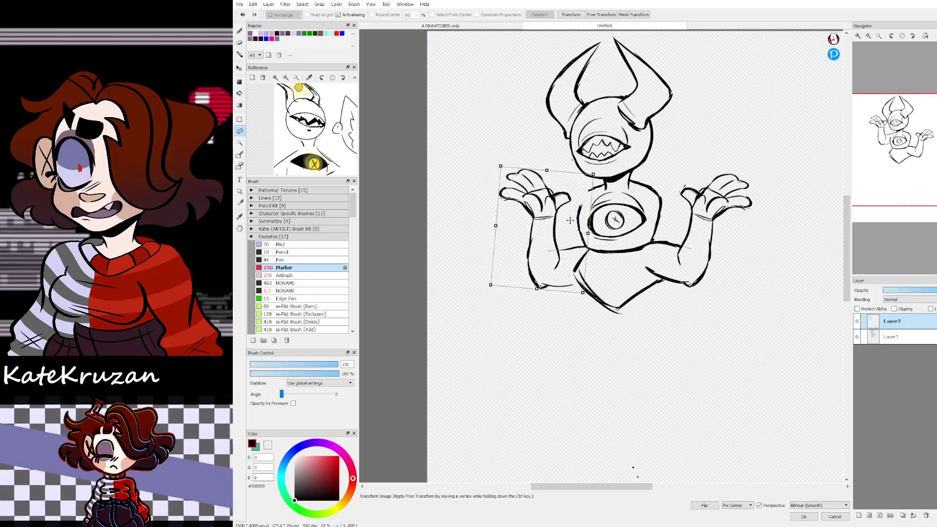
{"action": "left_click", "coordinate": [805, 516]}
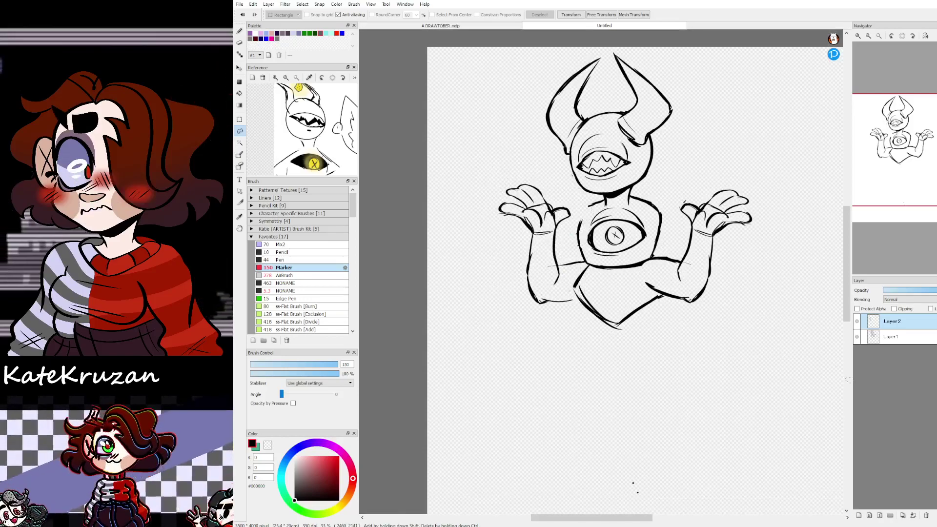
{"action": "left_click", "coordinate": [914, 516]}
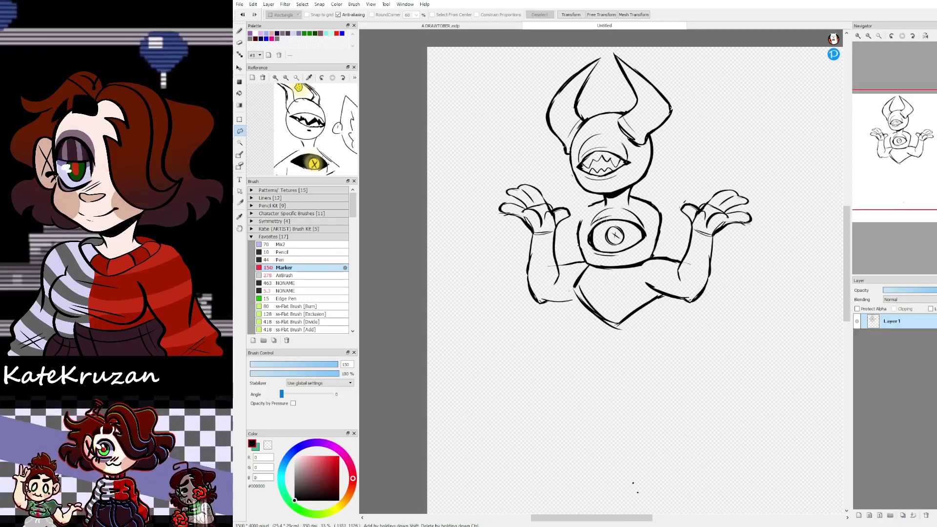
Step: Connect the lowered arm to the waist and redraw the chest's outline at the shoulder on that side
{"action": "key", "text": "b"}
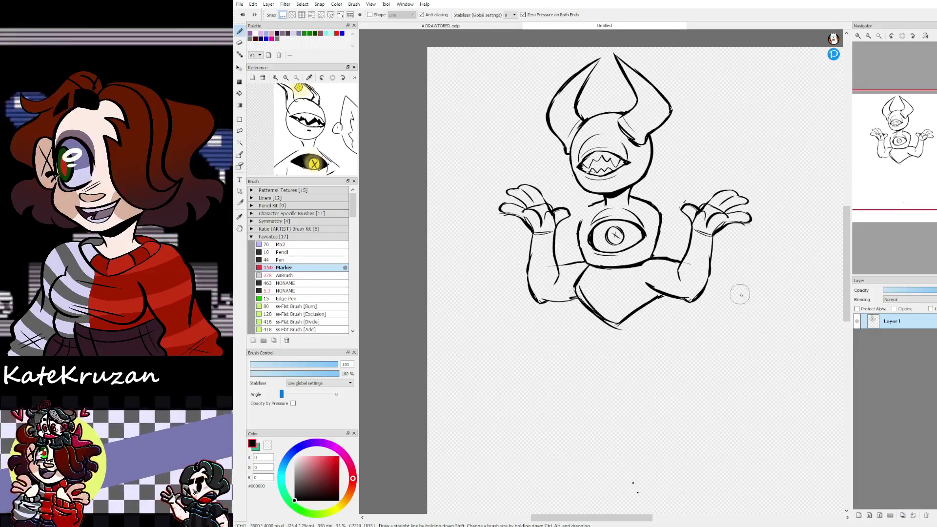
{"action": "key", "text": "x"}
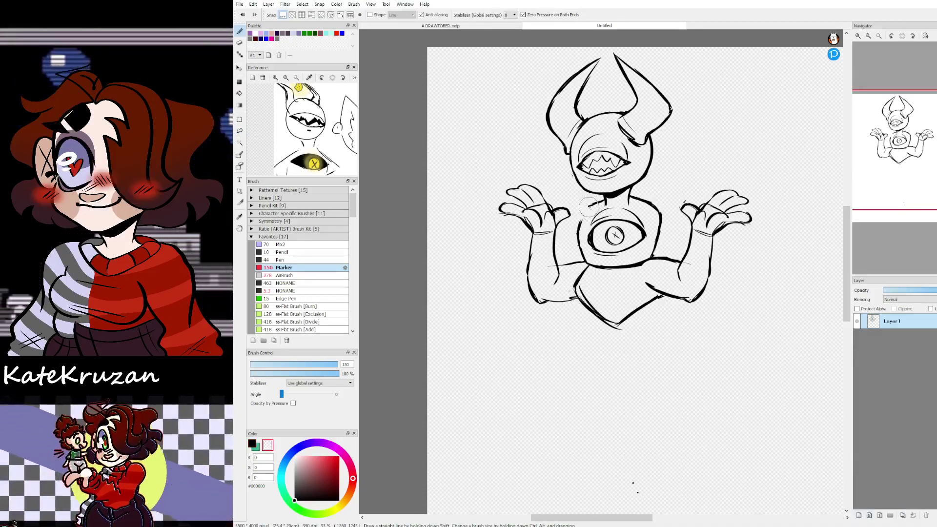
{"action": "key", "text": "x"}
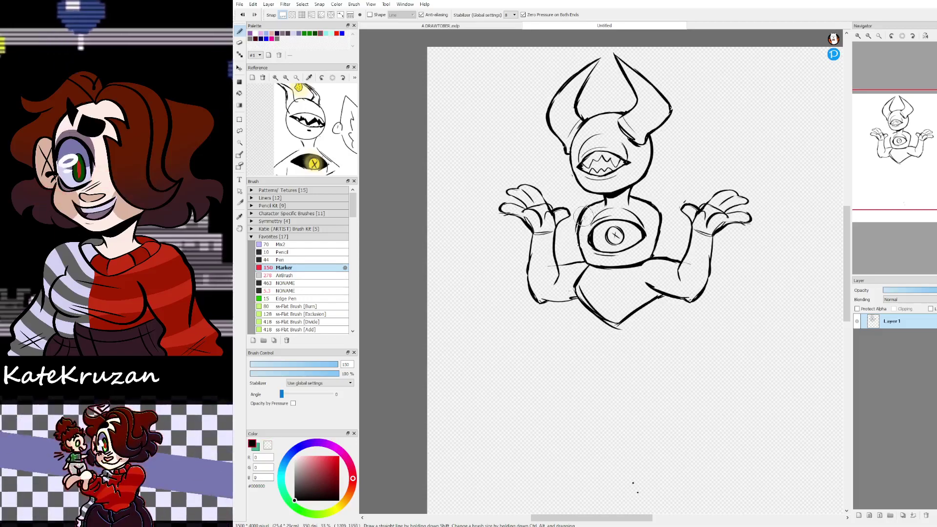
{"action": "key", "text": "x"}
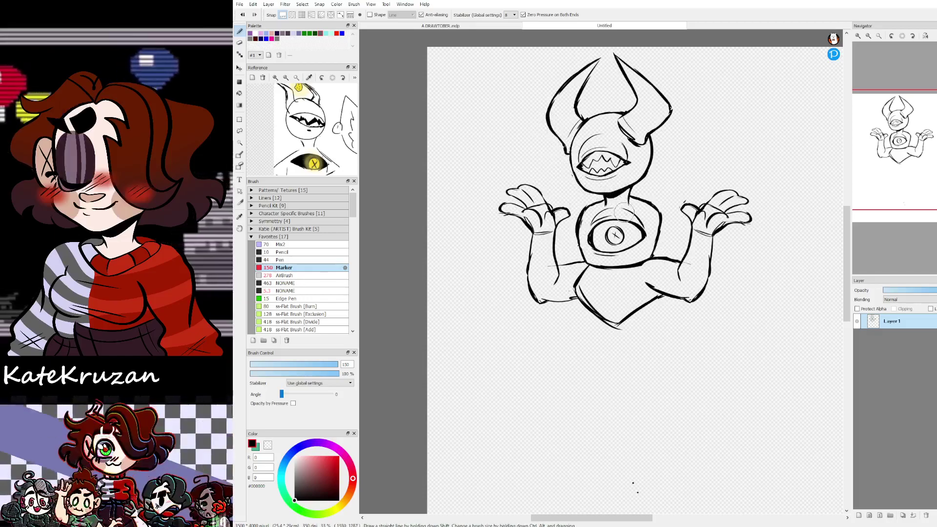
Step: Add an empty layer above the sketch and draw a short hip line down from the waist on the main sketch layer
{"action": "left_click", "coordinate": [859, 515]}
{"action": "left_click_drag", "start_coordinate": [879, 202], "coordinate": [883, 210]}
{"action": "left_click", "coordinate": [892, 337]}
{"action": "key", "text": "z"}
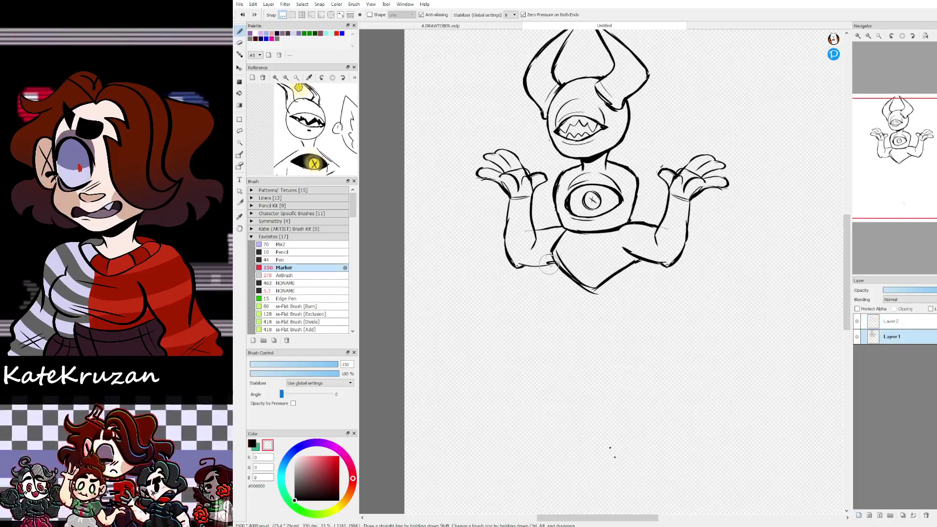
{"action": "mouse_move", "coordinate": [875, 194]}
{"action": "left_mouse_down"}
{"action": "mouse_move", "coordinate": [883, 189]}
{"action": "mouse_move", "coordinate": [871, 180]}
{"action": "left_mouse_up"}
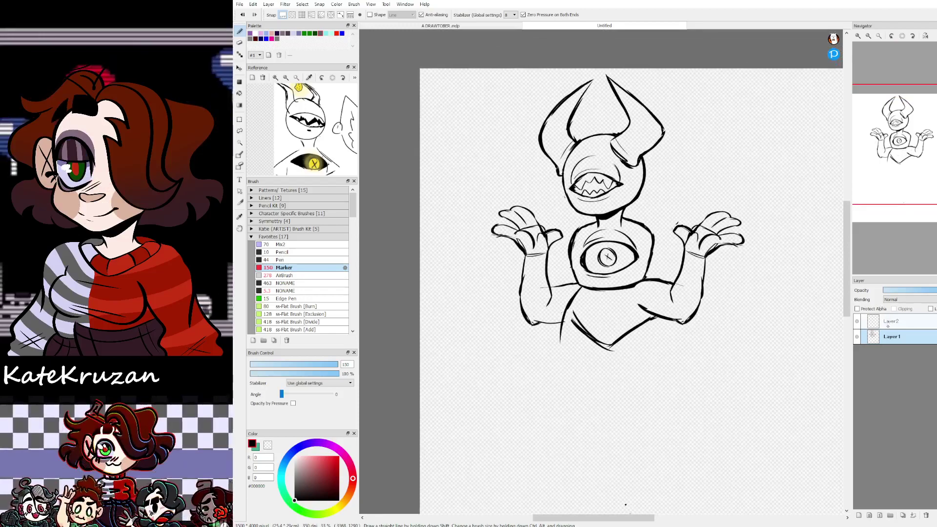
Step: Make the empty top layer active and undo the stroke tried beside the shoulder
{"action": "left_click", "coordinate": [892, 321]}
{"action": "mouse_move", "coordinate": [641, 222]}
{"action": "left_mouse_down"}
{"action": "mouse_move", "coordinate": [683, 200]}
{"action": "mouse_move", "coordinate": [675, 226]}
{"action": "left_mouse_up"}
{"action": "key", "text": "ctrl+z"}
{"action": "key", "text": "ctrl+z"}
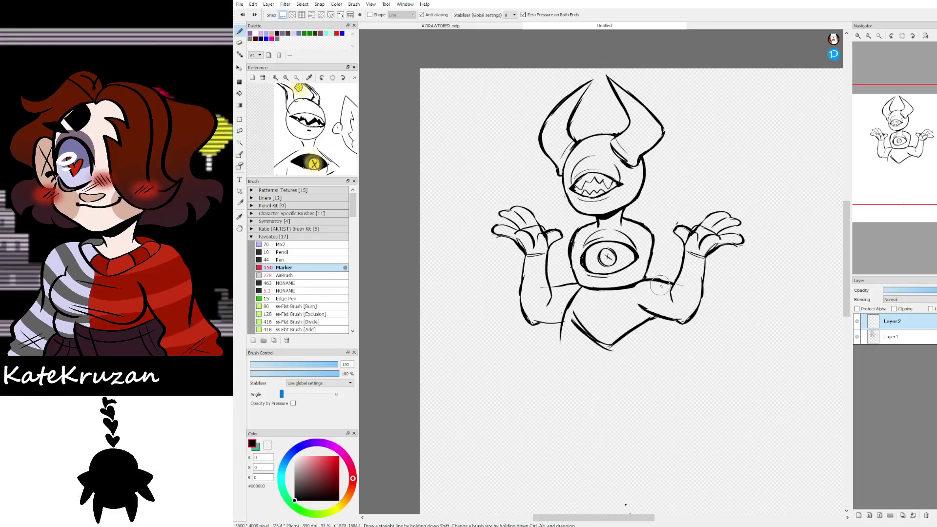
{"action": "left_click_drag", "start_coordinate": [888, 205], "coordinate": [888, 232]}
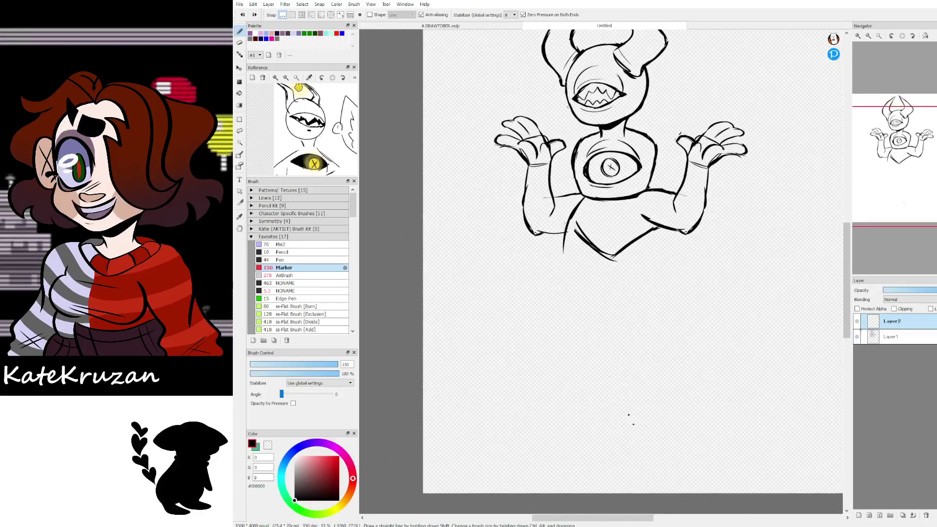
Step: Erase the stray marks below the figure on the main sketch layer
{"action": "left_click", "coordinate": [889, 337]}
{"action": "key", "text": "z"}
{"action": "left_click_drag", "start_coordinate": [629, 413], "coordinate": [640, 449]}
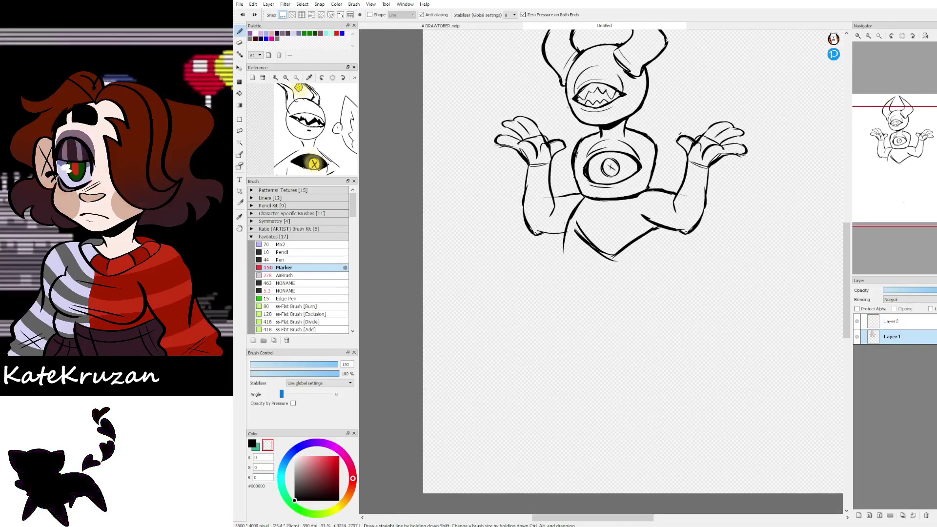
Step: On the upper layer, draw the first thigh's inner line from the crotch and its curved outer line from the hip
{"action": "left_click", "coordinate": [892, 320]}
{"action": "key", "text": "x"}
{"action": "left_click_drag", "start_coordinate": [614, 258], "coordinate": [622, 334]}
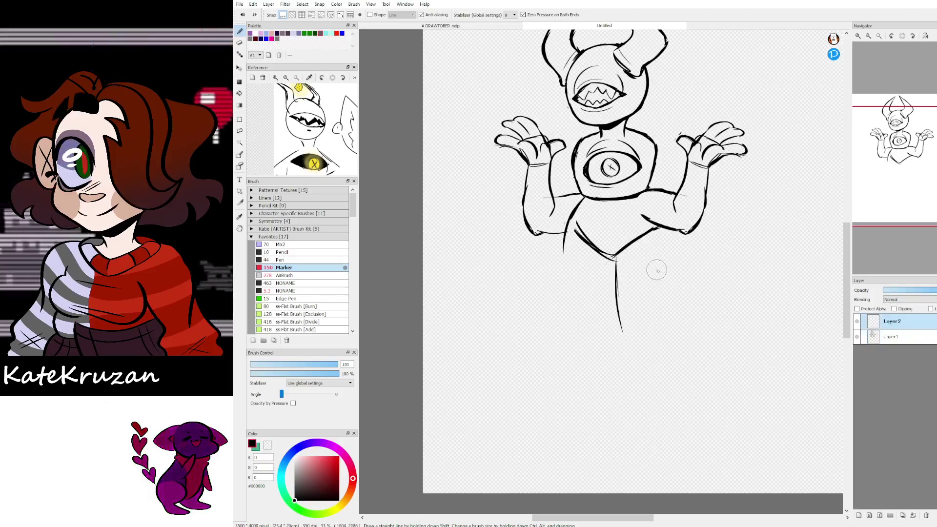
{"action": "key", "text": "ctrl+z"}
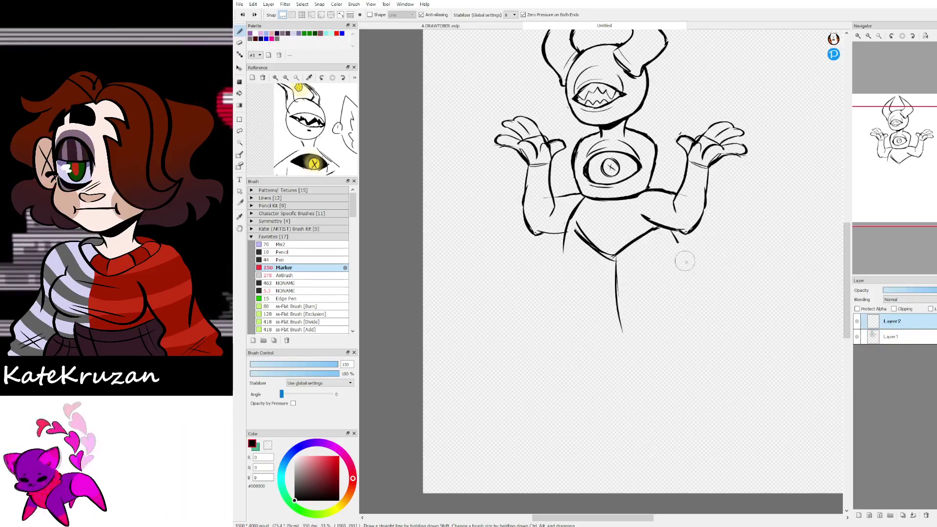
{"action": "left_click_drag", "start_coordinate": [672, 232], "coordinate": [687, 326]}
{"action": "mouse_move", "coordinate": [689, 218]}
{"action": "left_mouse_down"}
{"action": "mouse_move", "coordinate": [627, 234]}
{"action": "mouse_move", "coordinate": [700, 212]}
{"action": "mouse_move", "coordinate": [680, 200]}
{"action": "mouse_move", "coordinate": [678, 267]}
{"action": "mouse_move", "coordinate": [656, 309]}
{"action": "left_mouse_up"}
{"action": "key", "text": "ctrl+z"}
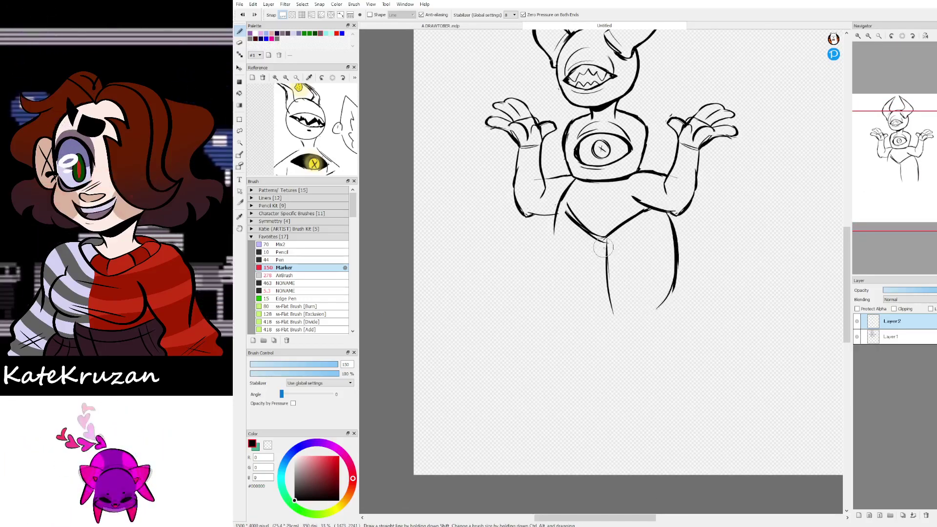
Step: Redraw the inner thigh line, add knee marks, and draw the lower leg with a bulging calf down to the ankle
{"action": "key", "text": "z"}
{"action": "mouse_move", "coordinate": [604, 246]}
{"action": "left_mouse_down"}
{"action": "mouse_move", "coordinate": [615, 305]}
{"action": "mouse_move", "coordinate": [651, 303]}
{"action": "mouse_move", "coordinate": [635, 276]}
{"action": "mouse_move", "coordinate": [615, 290]}
{"action": "mouse_move", "coordinate": [649, 281]}
{"action": "mouse_move", "coordinate": [619, 277]}
{"action": "mouse_move", "coordinate": [663, 295]}
{"action": "mouse_move", "coordinate": [611, 297]}
{"action": "mouse_move", "coordinate": [639, 392]}
{"action": "left_mouse_up"}
{"action": "mouse_move", "coordinate": [615, 315]}
{"action": "left_mouse_down"}
{"action": "mouse_move", "coordinate": [643, 425]}
{"action": "mouse_move", "coordinate": [679, 424]}
{"action": "left_mouse_up"}
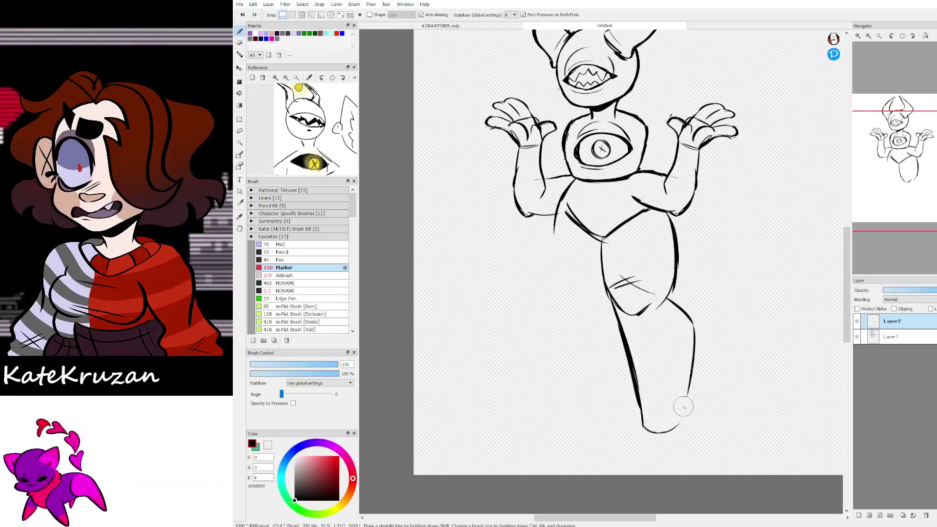
{"action": "left_click_drag", "start_coordinate": [689, 378], "coordinate": [676, 429]}
Step: Rotate the new leg slightly clockwise and reposition it under the waist
{"action": "mouse_move", "coordinate": [854, 208]}
{"action": "left_mouse_down"}
{"action": "mouse_move", "coordinate": [868, 200]}
{"action": "mouse_move", "coordinate": [853, 206]}
{"action": "left_mouse_up"}
{"action": "key", "text": "ctrl+t"}
{"action": "left_click_drag", "start_coordinate": [731, 382], "coordinate": [727, 388]}
{"action": "left_click_drag", "start_coordinate": [661, 337], "coordinate": [655, 345]}
{"action": "left_click", "coordinate": [804, 517]}
Step: Draw a foot with three clawed toes and a heel at the end of the leg
{"action": "left_click_drag", "start_coordinate": [649, 384], "coordinate": [671, 282]}
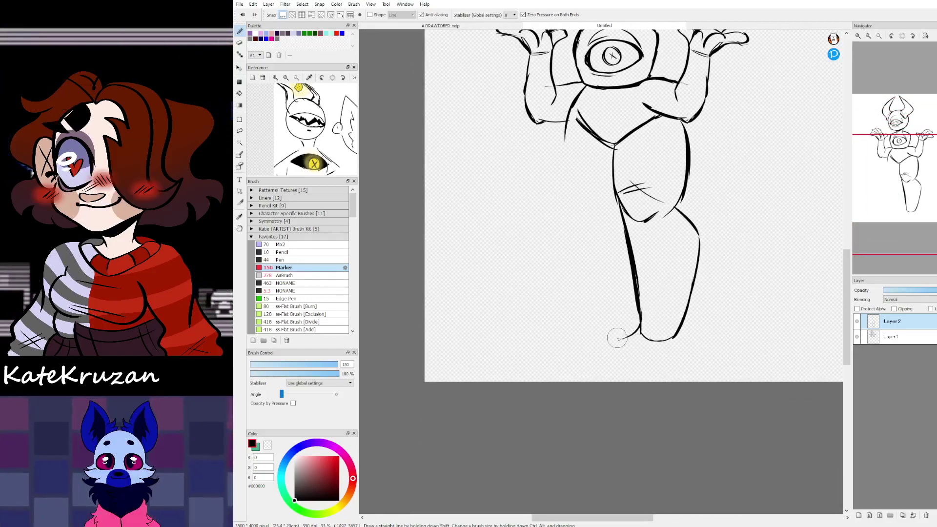
{"action": "left_click_drag", "start_coordinate": [617, 338], "coordinate": [609, 361]}
{"action": "mouse_move", "coordinate": [639, 313]}
{"action": "left_mouse_down"}
{"action": "mouse_move", "coordinate": [592, 361]}
{"action": "mouse_move", "coordinate": [606, 372]}
{"action": "mouse_move", "coordinate": [631, 353]}
{"action": "mouse_move", "coordinate": [620, 373]}
{"action": "left_mouse_up"}
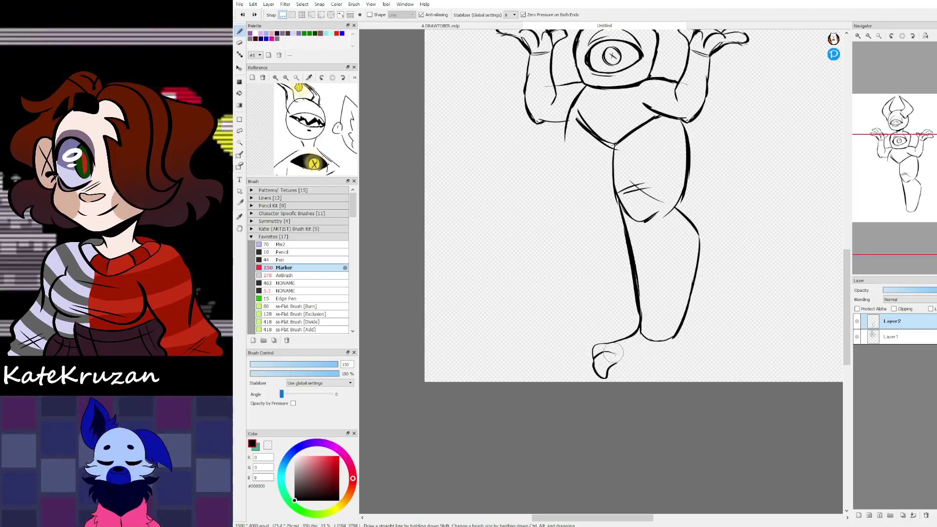
{"action": "left_click_drag", "start_coordinate": [620, 359], "coordinate": [631, 376]}
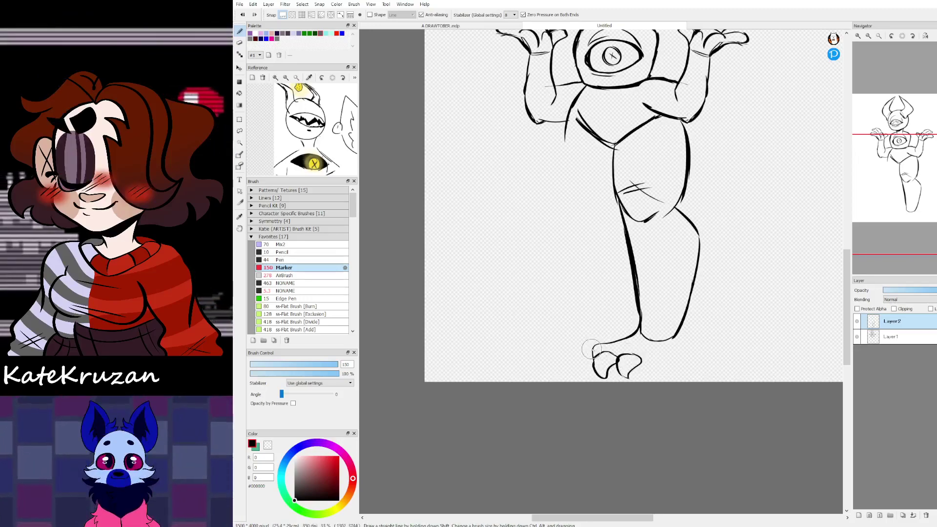
{"action": "left_click_drag", "start_coordinate": [592, 349], "coordinate": [581, 373]}
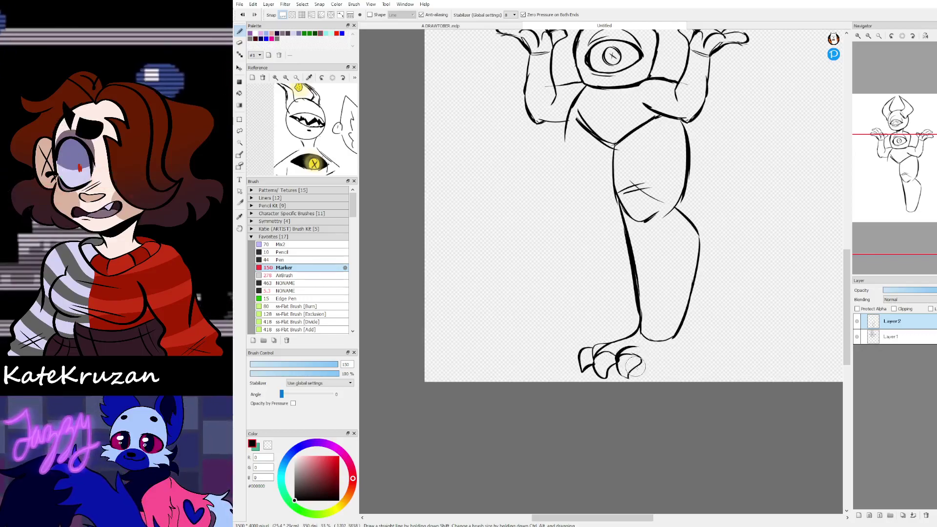
{"action": "left_click_drag", "start_coordinate": [633, 365], "coordinate": [672, 359]}
Step: Duplicate the leg onto a new layer, flip the copy horizontally and place it on the opposite side of the waist
{"action": "mouse_move", "coordinate": [908, 200]}
{"action": "left_mouse_down"}
{"action": "mouse_move", "coordinate": [899, 156]}
{"action": "mouse_move", "coordinate": [896, 180]}
{"action": "left_mouse_up"}
{"action": "key", "text": "ctrl+c"}
{"action": "key", "text": "ctrl+v"}
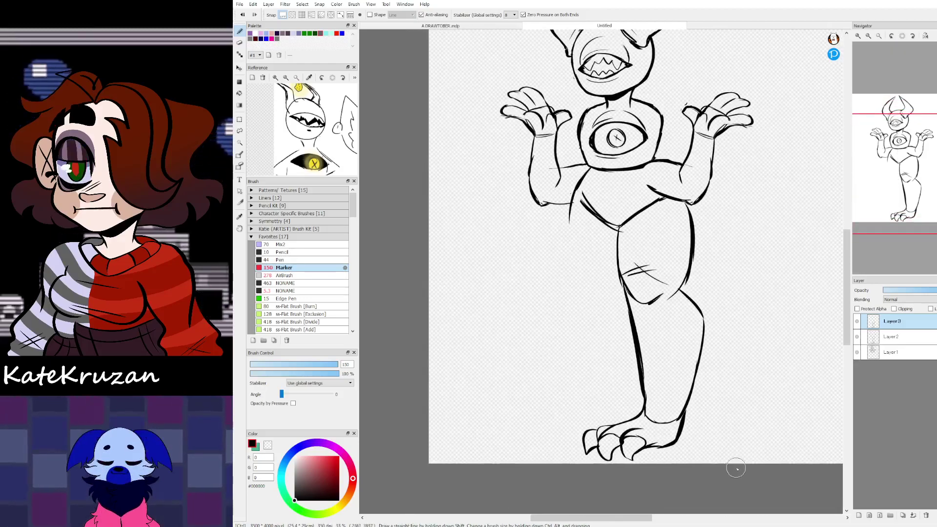
{"action": "key", "text": "ctrl+t"}
{"action": "left_click", "coordinate": [704, 505]}
{"action": "left_click_drag", "start_coordinate": [676, 330], "coordinate": [655, 331]}
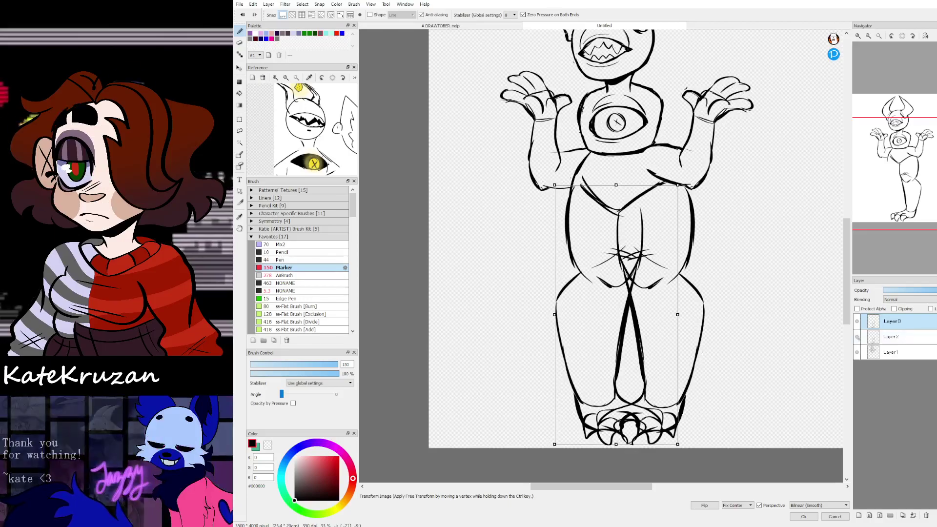
{"action": "key", "text": "Escape"}
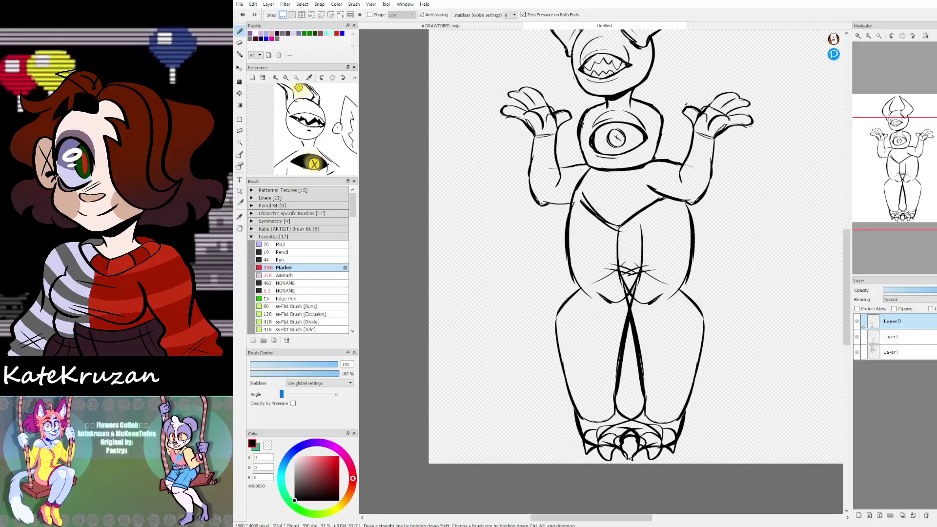
Step: Try flipping only the copied leg's foot so that its toes point the same way as the original foot
{"action": "key", "text": "l"}
{"action": "mouse_move", "coordinate": [710, 371]}
{"action": "left_mouse_down"}
{"action": "mouse_move", "coordinate": [642, 412]}
{"action": "mouse_move", "coordinate": [614, 409]}
{"action": "left_mouse_up"}
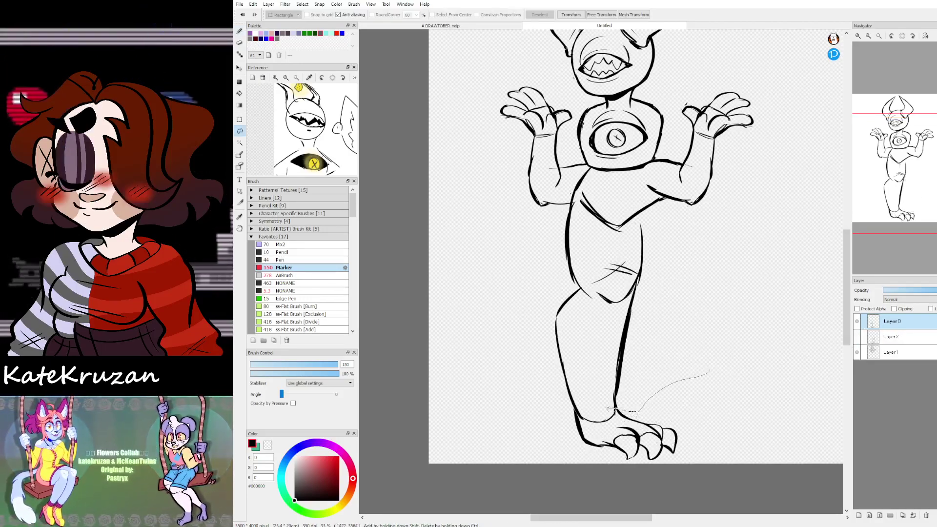
{"action": "key", "text": "ctrl+t"}
{"action": "mouse_move", "coordinate": [728, 449]}
{"action": "left_mouse_down"}
{"action": "mouse_move", "coordinate": [722, 390]}
{"action": "mouse_move", "coordinate": [619, 380]}
{"action": "left_mouse_up"}
{"action": "left_click", "coordinate": [711, 506]}
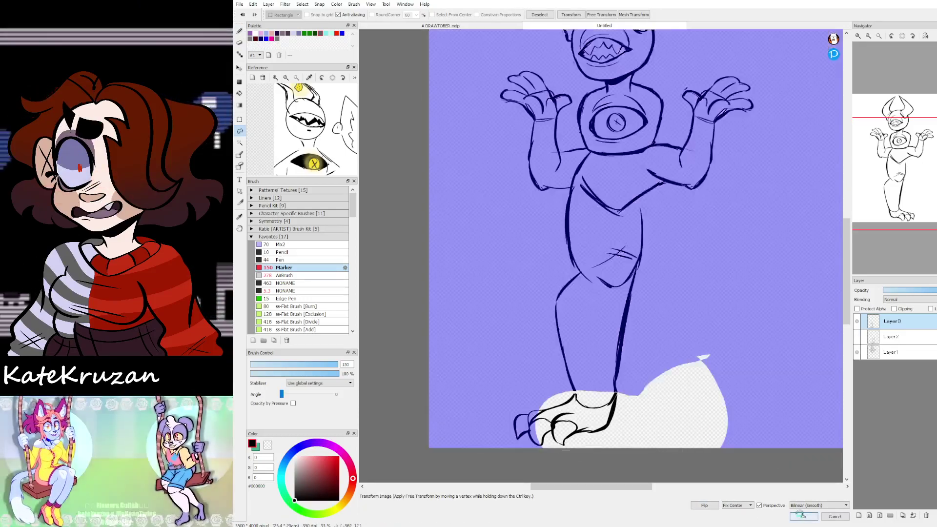
{"action": "left_click", "coordinate": [804, 516]}
{"action": "key", "text": "ctrl+d"}
{"action": "left_click", "coordinate": [857, 337]}
Step: Try erasing the copied leg's lines where they overlap the original thigh, calf and toes
{"action": "left_click_drag", "start_coordinate": [757, 339], "coordinate": [758, 290]}
{"action": "key", "text": "v"}
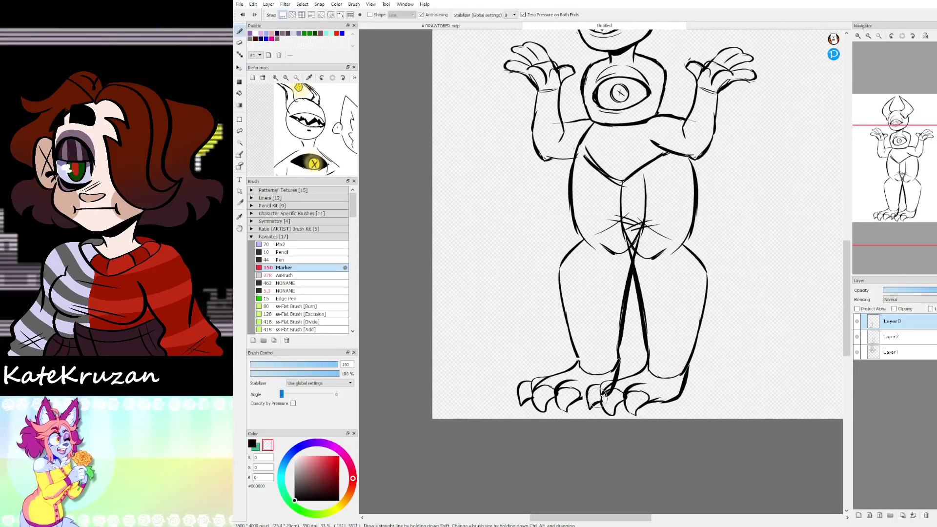
{"action": "key", "text": "x"}
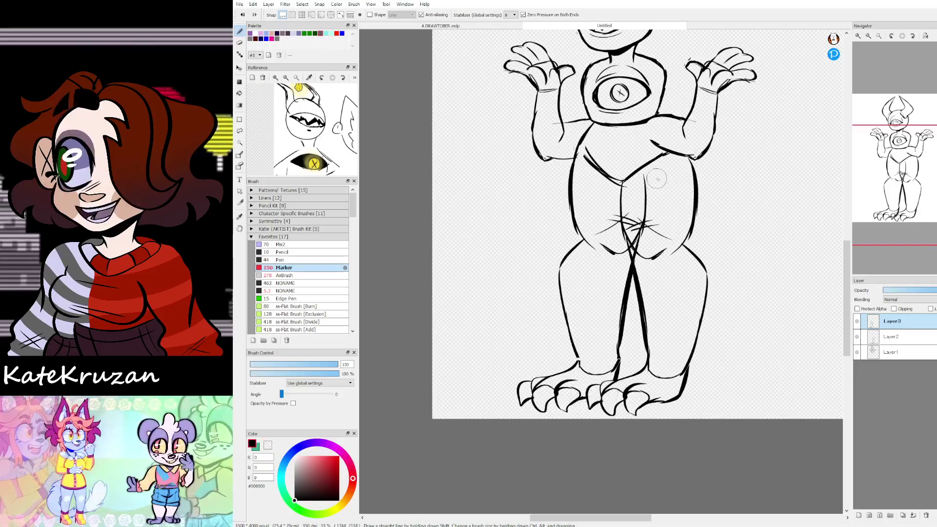
{"action": "left_click_drag", "start_coordinate": [635, 216], "coordinate": [646, 207]}
{"action": "mouse_move", "coordinate": [639, 169]}
{"action": "left_mouse_down"}
{"action": "mouse_move", "coordinate": [374, 135]}
{"action": "mouse_move", "coordinate": [602, 187]}
{"action": "left_mouse_up"}
{"action": "mouse_move", "coordinate": [580, 244]}
{"action": "left_mouse_down"}
{"action": "mouse_move", "coordinate": [566, 224]}
{"action": "mouse_move", "coordinate": [579, 255]}
{"action": "left_mouse_up"}
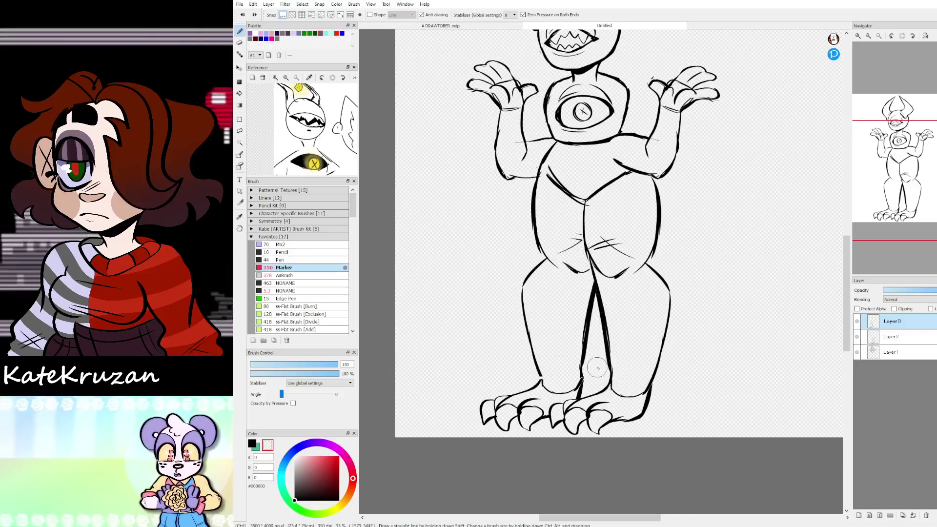
Step: Undo the overlap erasing and the foot flip on the copied leg
{"action": "key", "text": "ctrl+z"}
{"action": "key", "text": "ctrl+z"}
{"action": "key", "text": "ctrl+z"}
{"action": "key", "text": "ctrl+z"}
{"action": "key", "text": "ctrl+z"}
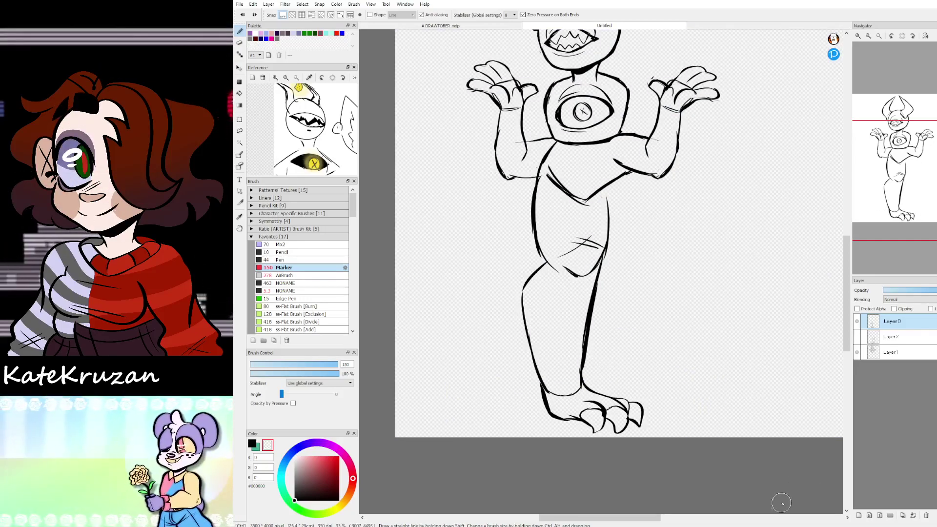
Step: Flip the whole copied leg back to match the original's direction, move it beside the original leg, and show the original's layer
{"action": "key", "text": "ctrl+t"}
{"action": "left_click", "coordinate": [783, 504]}
{"action": "left_click", "coordinate": [803, 516]}
{"action": "key", "text": "v"}
{"action": "left_click_drag", "start_coordinate": [757, 308], "coordinate": [733, 308]}
{"action": "left_click", "coordinate": [856, 336]}
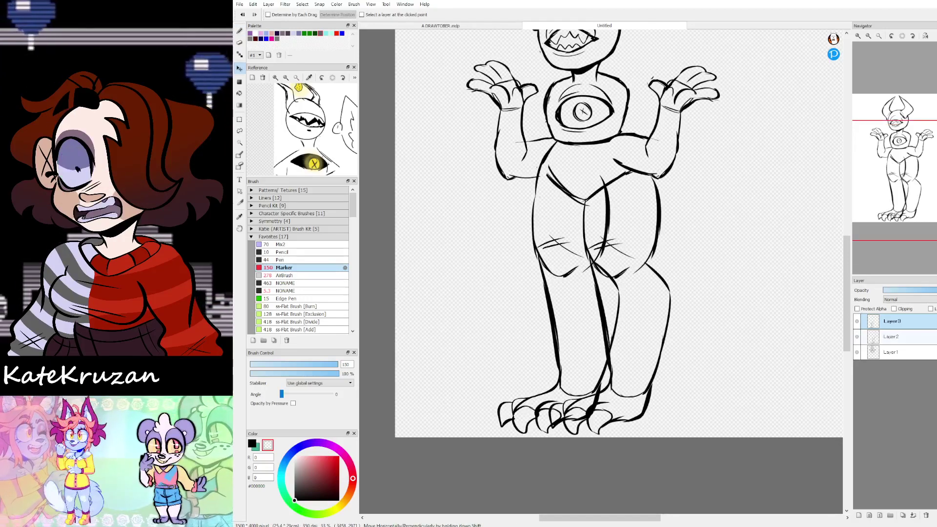
Step: Erase the copied leg's thigh, calf and toe lines where they overlap the front leg
{"action": "left_click", "coordinate": [890, 336]}
{"action": "key", "text": "b"}
{"action": "key", "text": "z"}
{"action": "key", "text": "ctrl+z"}
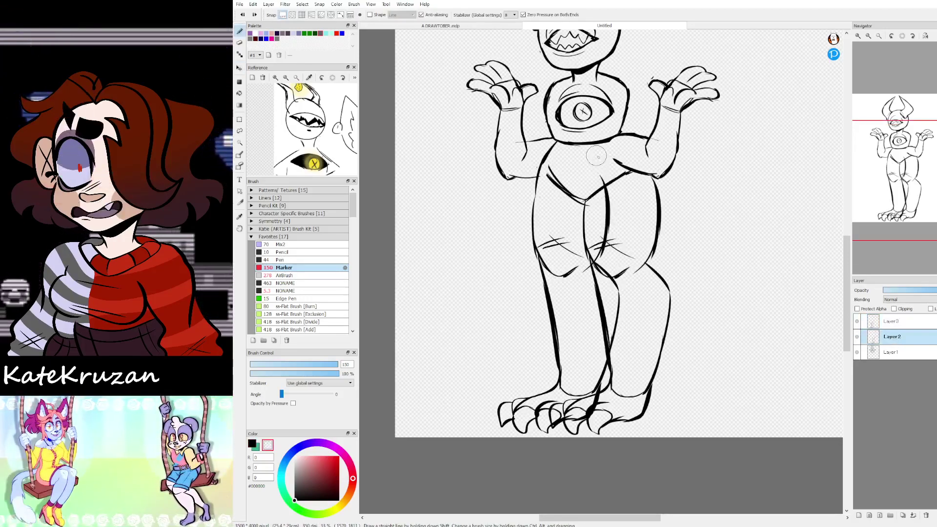
{"action": "left_click", "coordinate": [892, 321]}
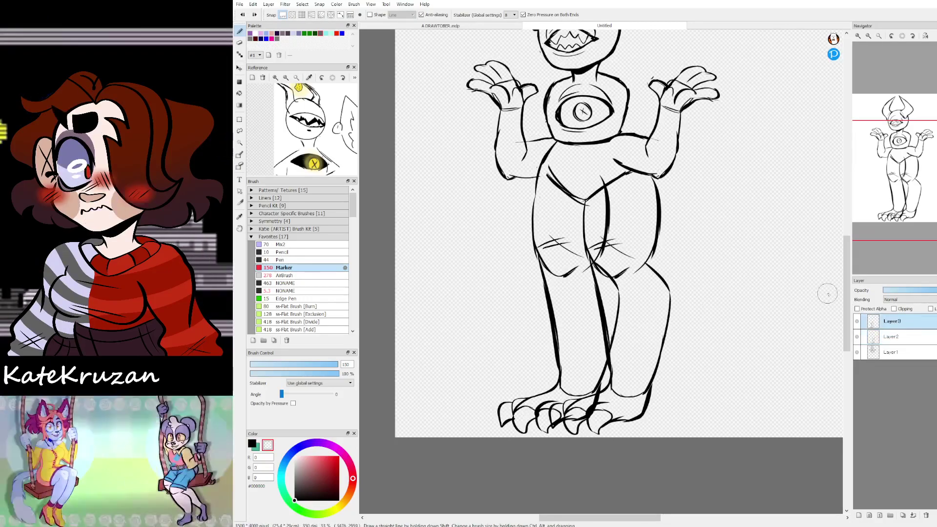
{"action": "left_click_drag", "start_coordinate": [608, 168], "coordinate": [599, 220]}
{"action": "left_click_drag", "start_coordinate": [617, 324], "coordinate": [625, 371]}
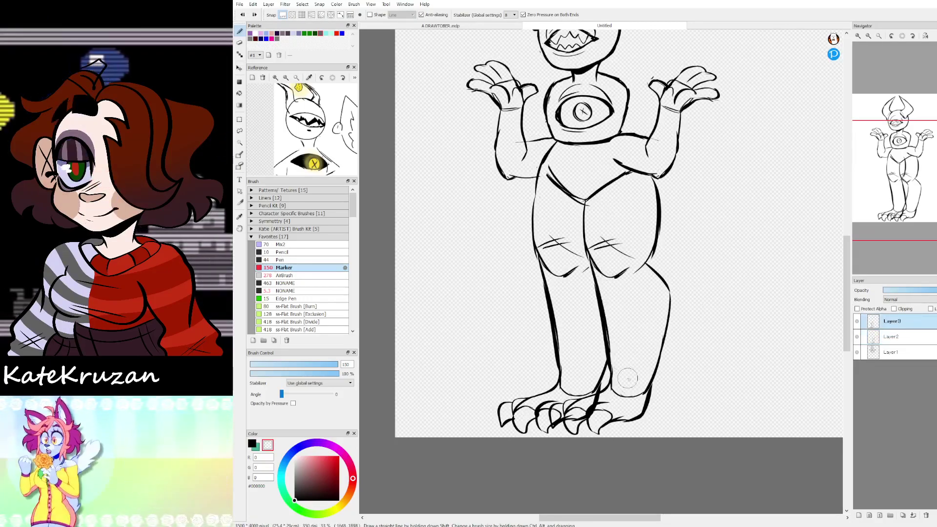
{"action": "mouse_move", "coordinate": [603, 405]}
{"action": "left_mouse_down"}
{"action": "mouse_move", "coordinate": [583, 428]}
{"action": "mouse_move", "coordinate": [561, 413]}
{"action": "left_mouse_up"}
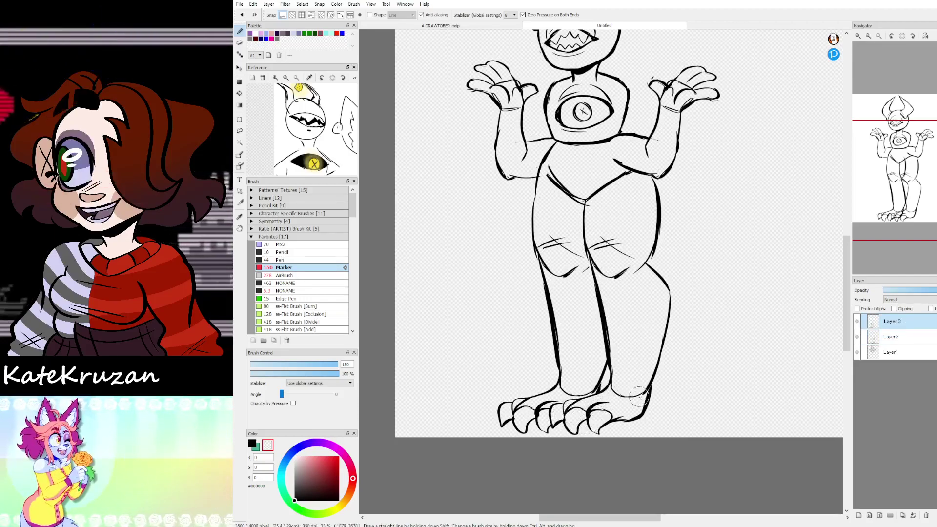
Step: Nudge the front leg slightly downward on its own layer and touch up the line of its foot
{"action": "left_click", "coordinate": [891, 336]}
{"action": "key", "text": "v"}
{"action": "left_click_drag", "start_coordinate": [801, 313], "coordinate": [801, 316]}
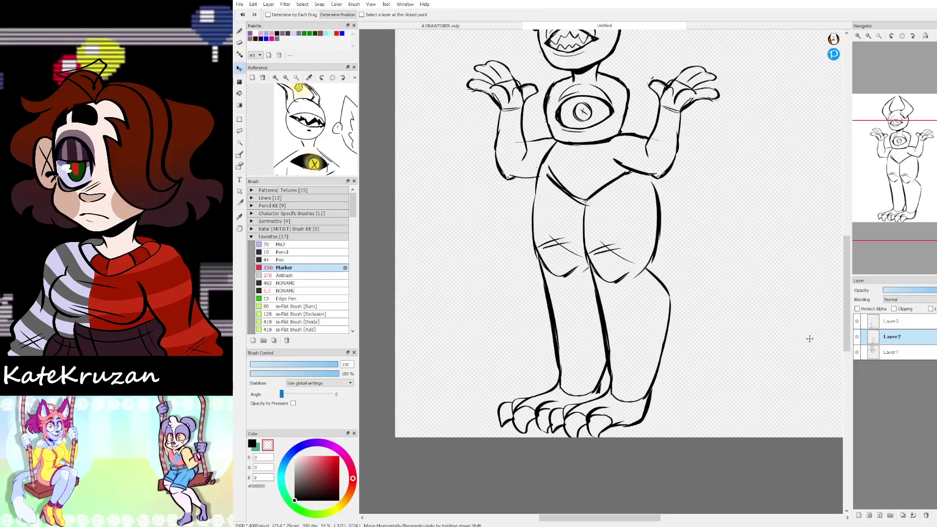
{"action": "key", "text": "b"}
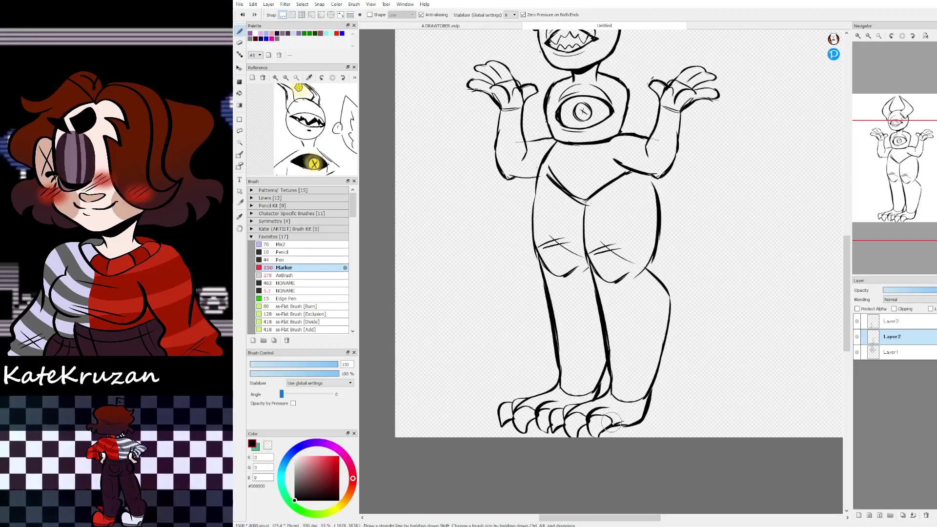
Step: Merge the two leg layers and narrow the pair of legs slightly from the outer side
{"action": "left_click_drag", "start_coordinate": [890, 183], "coordinate": [895, 156]}
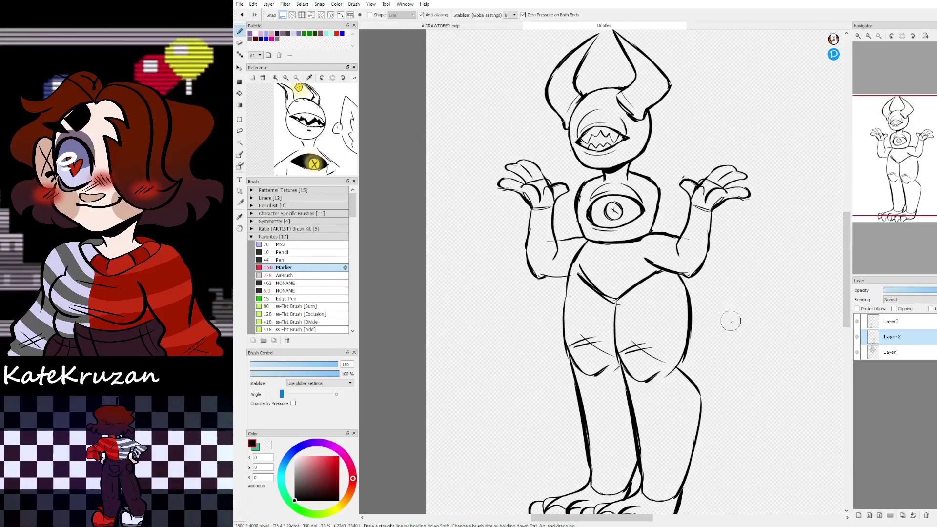
{"action": "left_click", "coordinate": [891, 321]}
{"action": "left_click", "coordinate": [913, 516]}
{"action": "key", "text": "ctrl+t"}
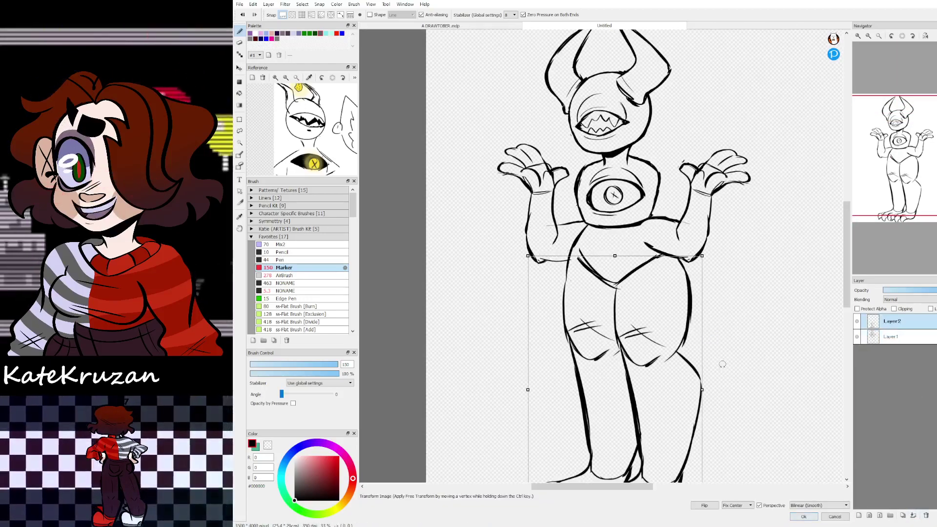
{"action": "left_click_drag", "start_coordinate": [703, 389], "coordinate": [696, 390]}
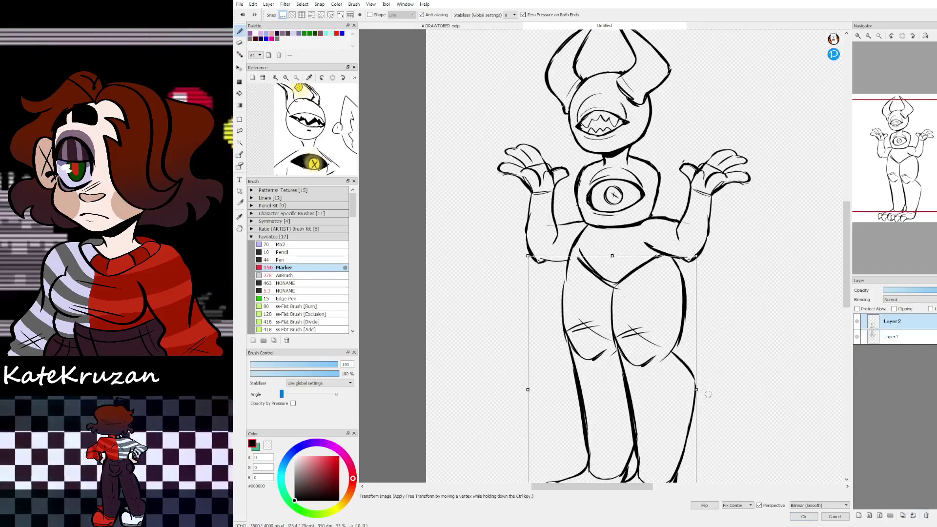
{"action": "key", "text": "Return"}
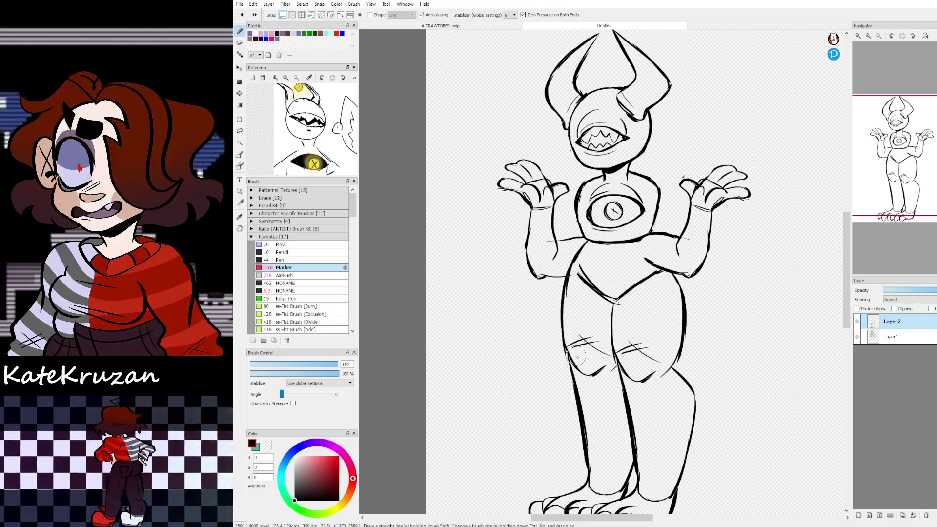
Step: Draw a thick tail curving down from behind the hip, along the ground beside the feet, and up at its outer side
{"action": "mouse_move", "coordinate": [626, 282]}
{"action": "left_mouse_down"}
{"action": "mouse_move", "coordinate": [536, 281]}
{"action": "mouse_move", "coordinate": [604, 188]}
{"action": "mouse_move", "coordinate": [614, 272]}
{"action": "left_mouse_up"}
{"action": "mouse_move", "coordinate": [910, 188]}
{"action": "left_mouse_down"}
{"action": "mouse_move", "coordinate": [910, 170]}
{"action": "mouse_move", "coordinate": [920, 184]}
{"action": "left_mouse_up"}
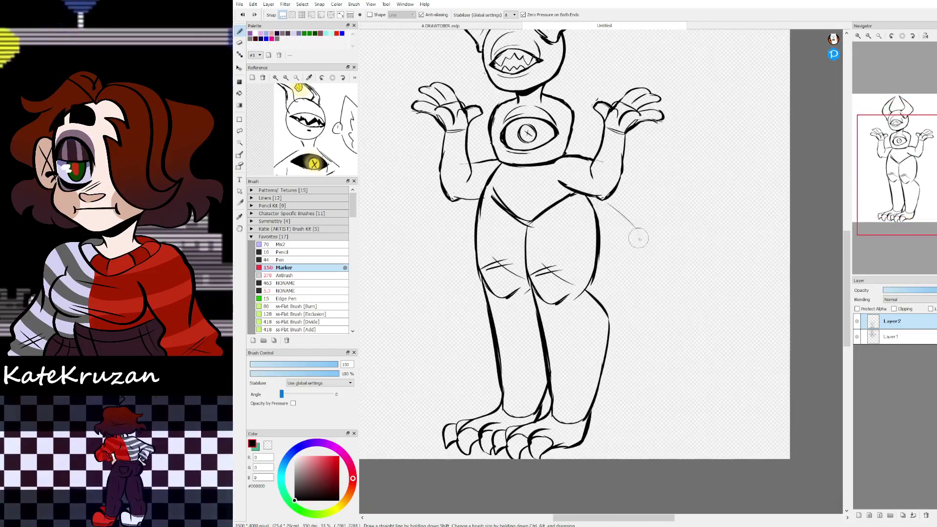
{"action": "left_click_drag", "start_coordinate": [642, 242], "coordinate": [643, 261]}
{"action": "left_click_drag", "start_coordinate": [658, 314], "coordinate": [696, 372]}
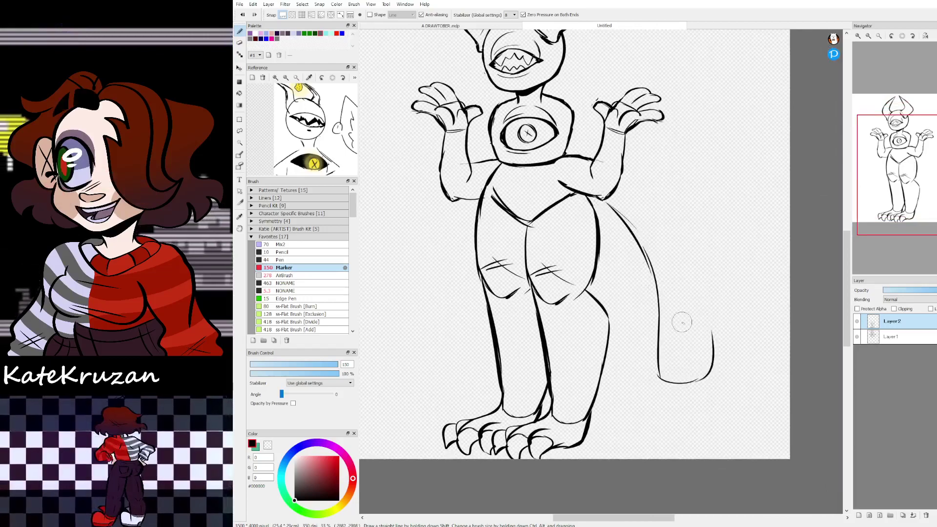
{"action": "left_click_drag", "start_coordinate": [599, 434], "coordinate": [641, 452]}
{"action": "mouse_move", "coordinate": [595, 394]}
{"action": "left_mouse_down"}
{"action": "mouse_move", "coordinate": [667, 445]}
{"action": "mouse_move", "coordinate": [735, 433]}
{"action": "mouse_move", "coordinate": [736, 356]}
{"action": "left_mouse_up"}
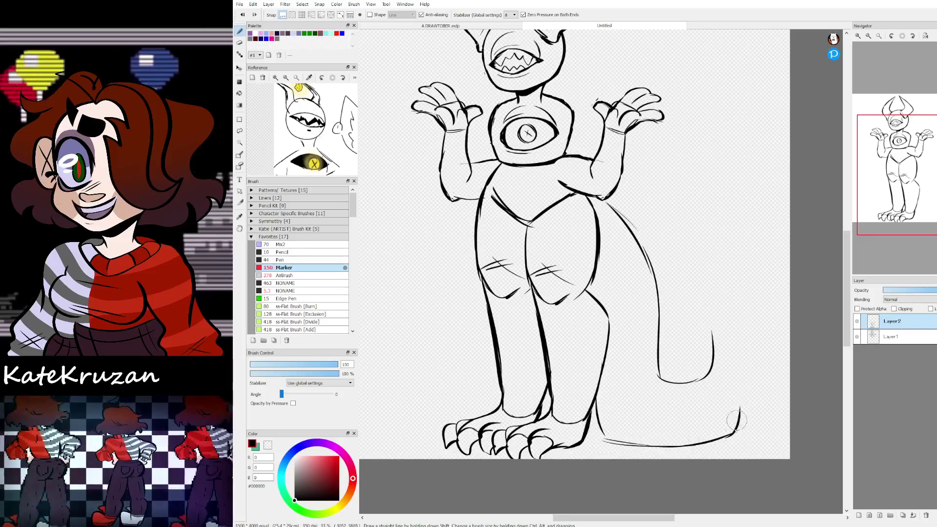
{"action": "key", "text": "ctrl+z"}
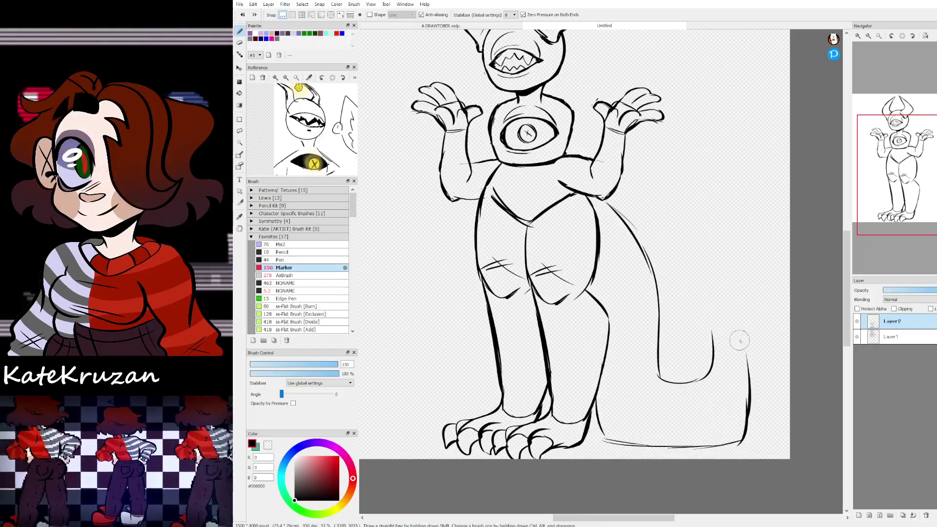
Step: Redraw the tail's rising inner line and extend the tail upward into a curved, pointed tip joined to its outer edge
{"action": "key", "text": "z"}
{"action": "left_click_drag", "start_coordinate": [708, 353], "coordinate": [708, 377]}
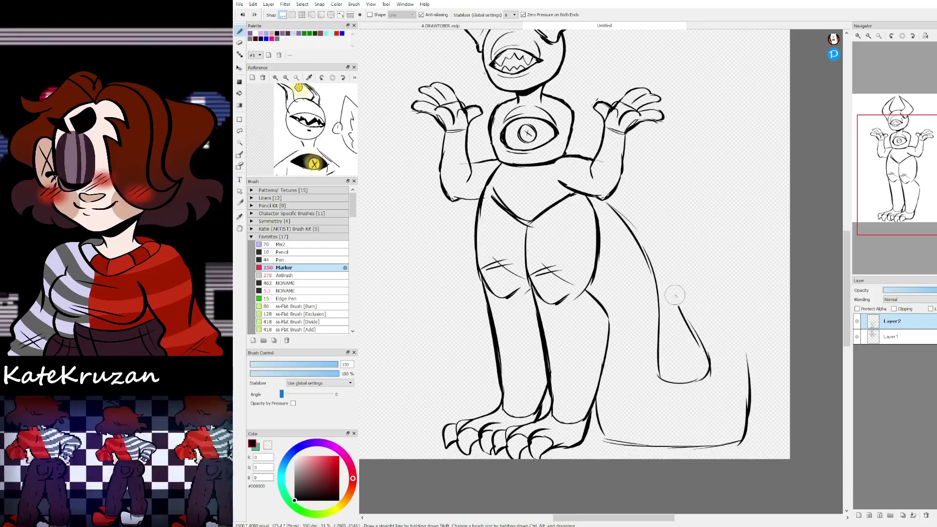
{"action": "left_click_drag", "start_coordinate": [676, 301], "coordinate": [689, 257]}
{"action": "left_click_drag", "start_coordinate": [743, 215], "coordinate": [730, 227]}
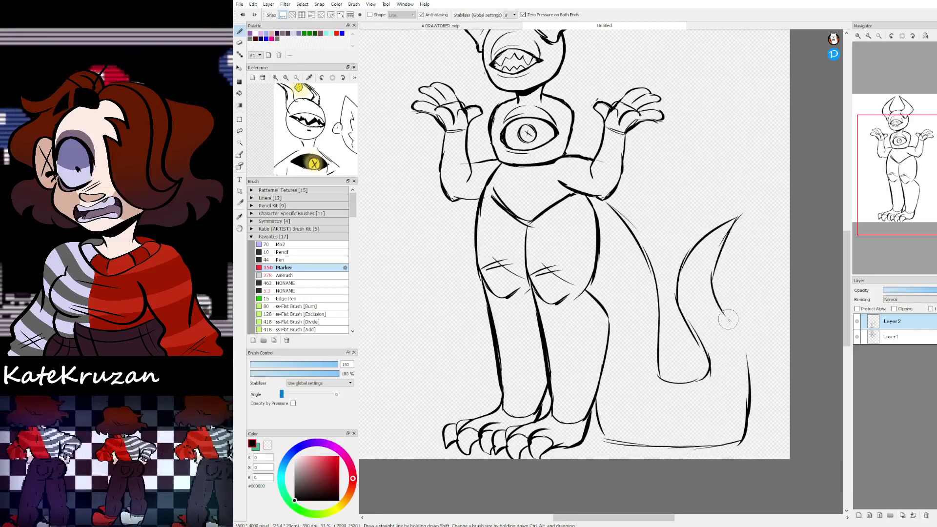
{"action": "left_click_drag", "start_coordinate": [737, 332], "coordinate": [719, 307]}
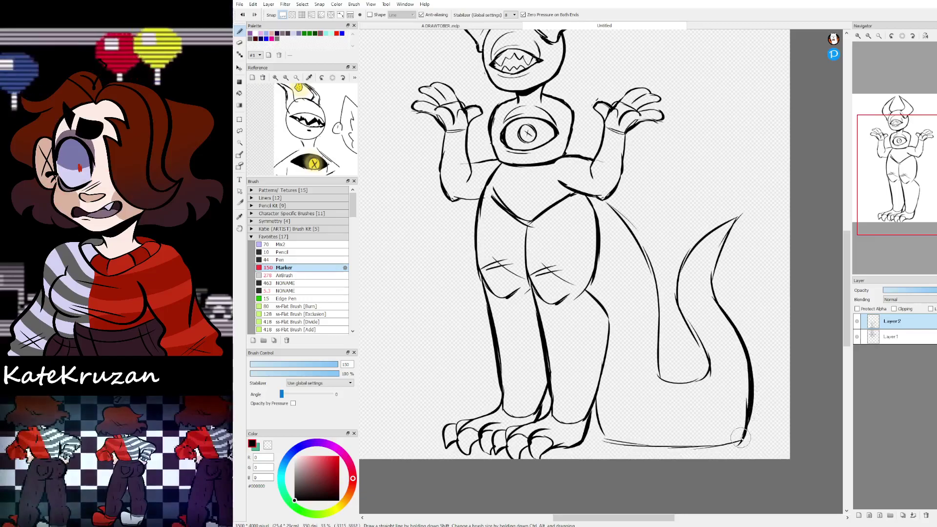
Step: Thicken the tail's outlines from the hip along the ground, around the inner bend and up towards the tip, cleaning the bottom corner
{"action": "left_click", "coordinate": [918, 201]}
{"action": "left_click_drag", "start_coordinate": [918, 201], "coordinate": [929, 202]}
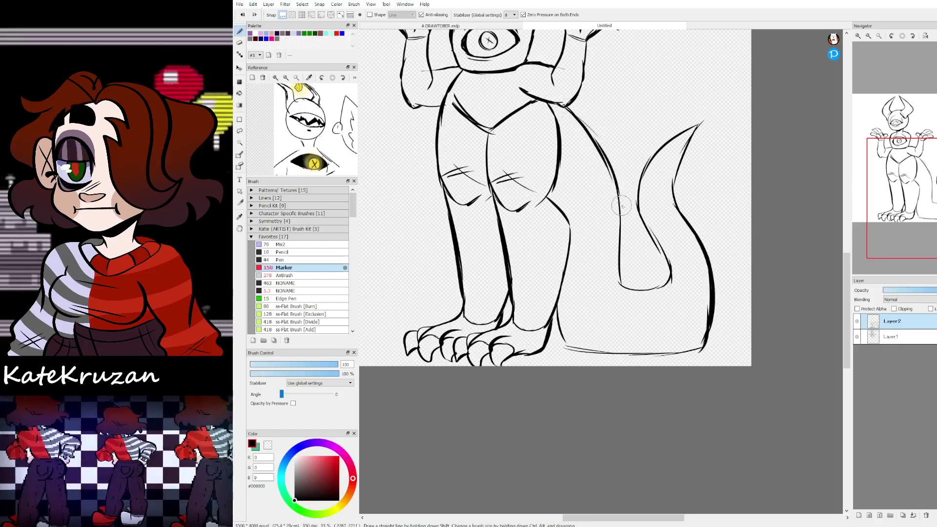
{"action": "left_click_drag", "start_coordinate": [601, 154], "coordinate": [616, 261]}
{"action": "mouse_move", "coordinate": [556, 322]}
{"action": "left_mouse_down"}
{"action": "mouse_move", "coordinate": [573, 347]}
{"action": "mouse_move", "coordinate": [628, 360]}
{"action": "mouse_move", "coordinate": [646, 353]}
{"action": "left_mouse_up"}
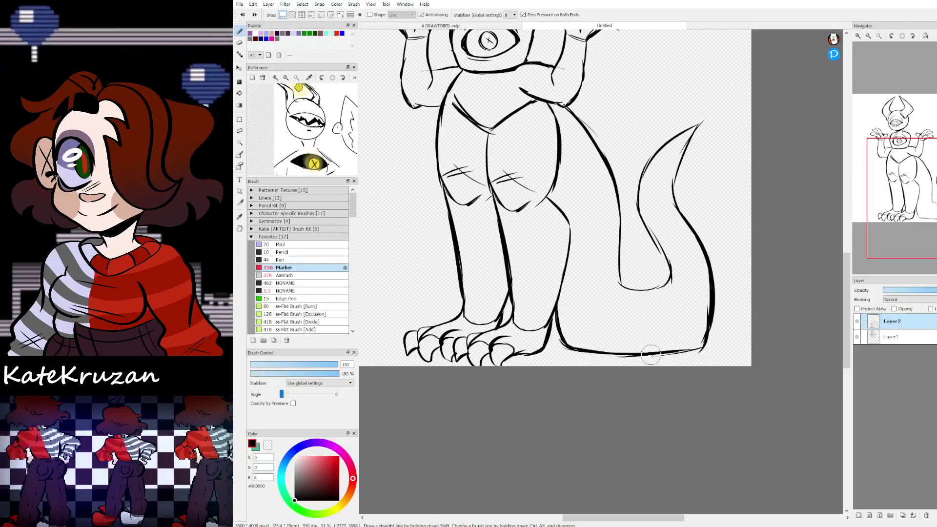
{"action": "key", "text": "z"}
{"action": "left_click_drag", "start_coordinate": [715, 338], "coordinate": [675, 359]}
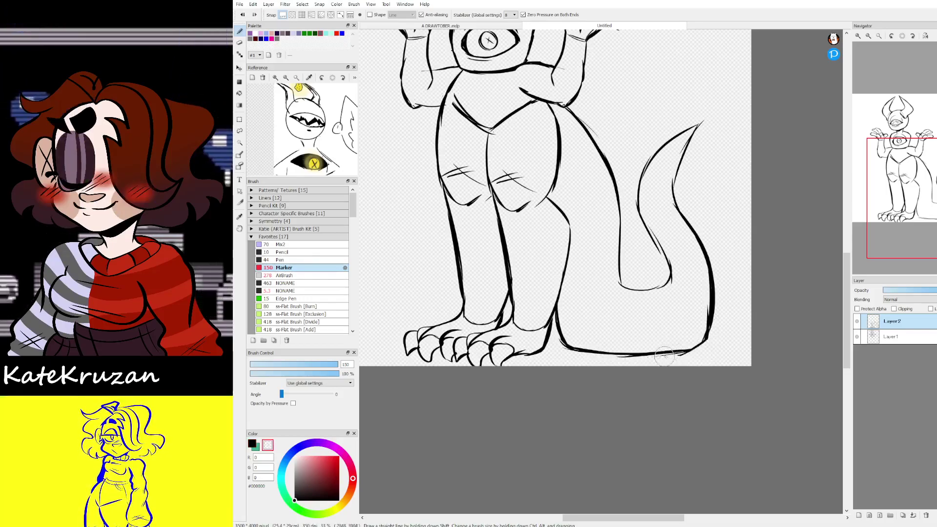
{"action": "key", "text": "x"}
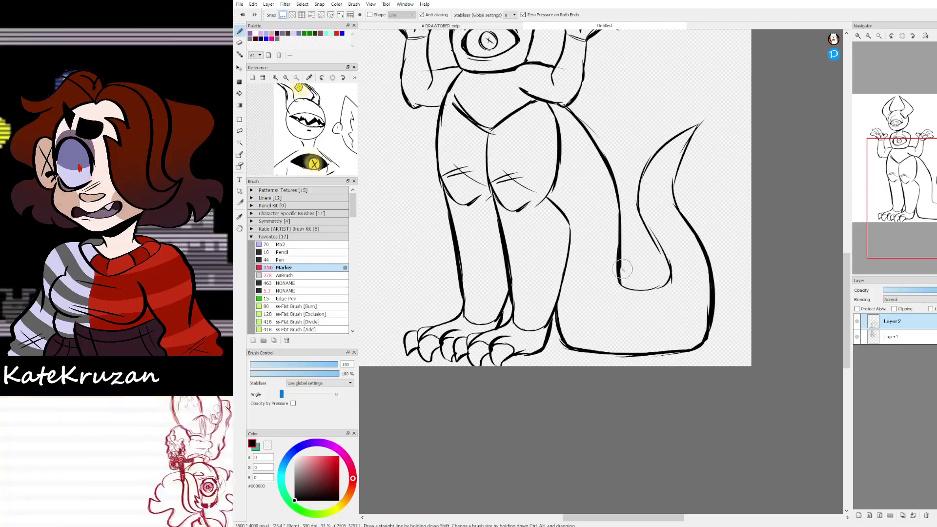
{"action": "mouse_move", "coordinate": [616, 277]}
{"action": "left_mouse_down"}
{"action": "mouse_move", "coordinate": [651, 292]}
{"action": "mouse_move", "coordinate": [667, 273]}
{"action": "mouse_move", "coordinate": [667, 281]}
{"action": "mouse_move", "coordinate": [649, 234]}
{"action": "mouse_move", "coordinate": [650, 296]}
{"action": "left_mouse_up"}
{"action": "key", "text": "ctrl+z"}
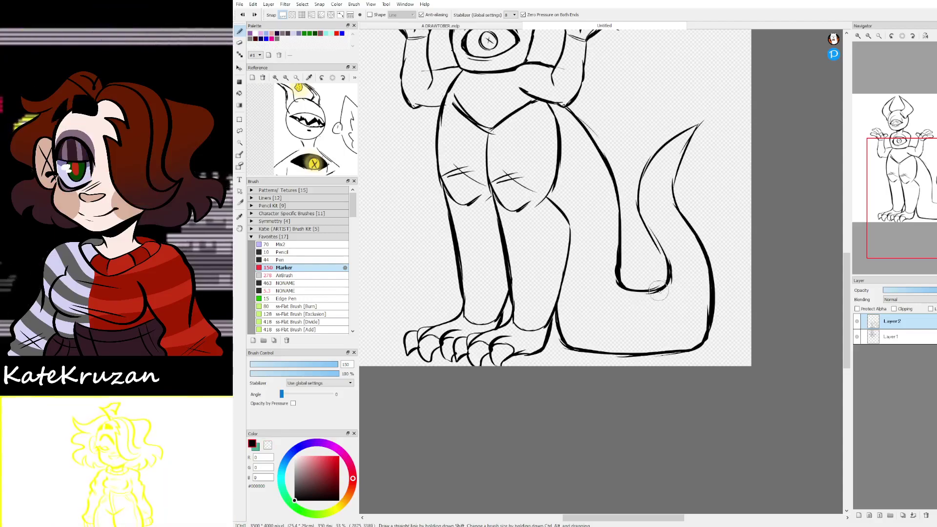
{"action": "left_click_drag", "start_coordinate": [644, 223], "coordinate": [667, 267]}
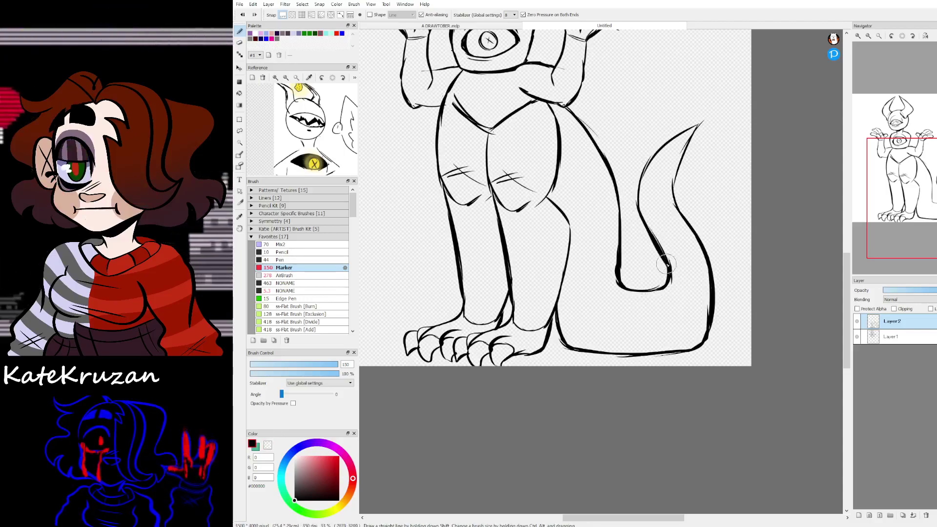
{"action": "left_click_drag", "start_coordinate": [654, 224], "coordinate": [675, 287]}
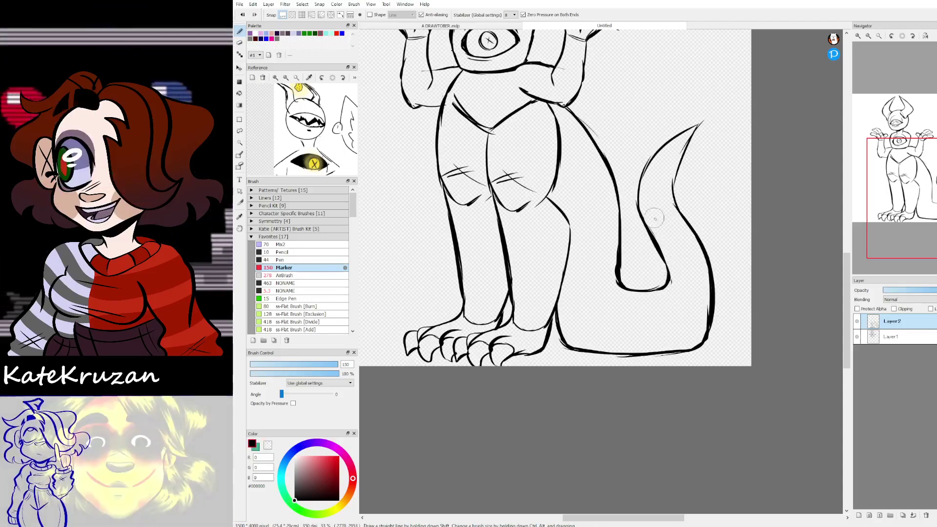
{"action": "mouse_move", "coordinate": [641, 182]}
{"action": "left_mouse_down"}
{"action": "mouse_move", "coordinate": [698, 126]}
{"action": "mouse_move", "coordinate": [680, 157]}
{"action": "mouse_move", "coordinate": [676, 197]}
{"action": "left_mouse_up"}
Step: Draw a lower arm hanging beside the thigh opposite the tail, with a band across the forearm and a small hand
{"action": "left_click_drag", "start_coordinate": [913, 185], "coordinate": [907, 158]}
{"action": "left_click_drag", "start_coordinate": [533, 192], "coordinate": [519, 234]}
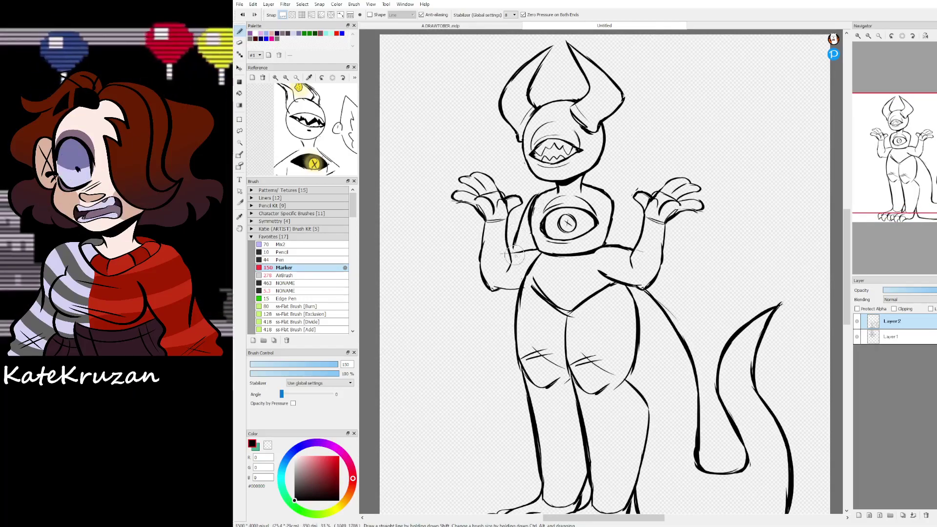
{"action": "left_click_drag", "start_coordinate": [505, 285], "coordinate": [506, 367]}
{"action": "mouse_move", "coordinate": [905, 165]}
{"action": "left_mouse_down"}
{"action": "mouse_move", "coordinate": [905, 156]}
{"action": "mouse_move", "coordinate": [914, 174]}
{"action": "left_mouse_up"}
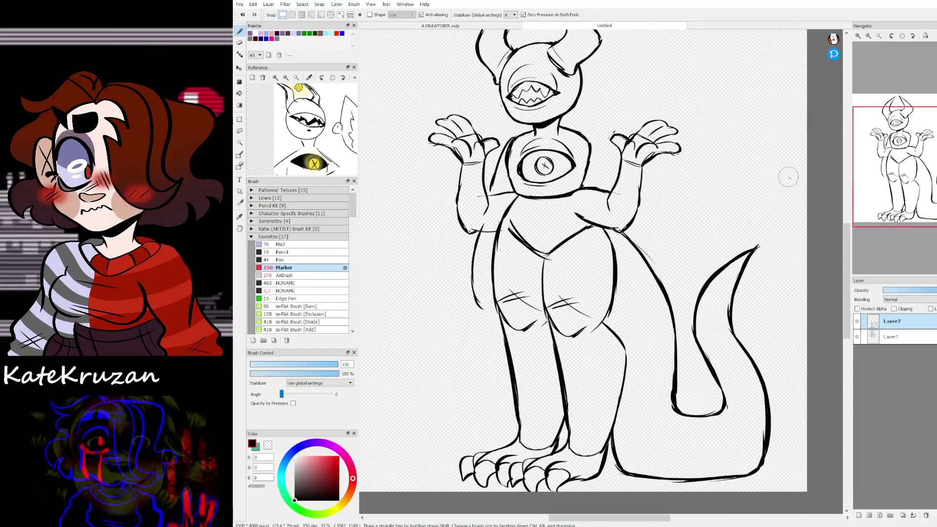
{"action": "left_click_drag", "start_coordinate": [490, 268], "coordinate": [469, 270]}
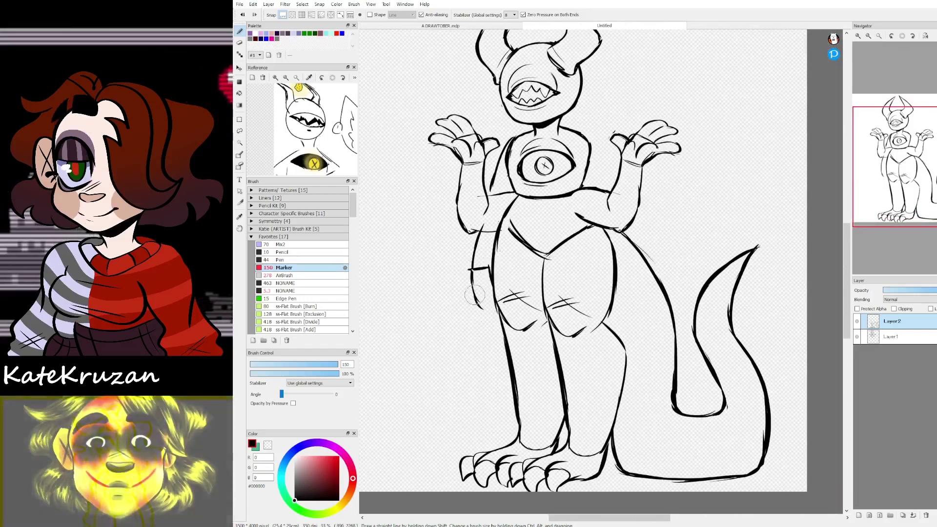
{"action": "mouse_move", "coordinate": [475, 303]}
{"action": "left_mouse_down"}
{"action": "mouse_move", "coordinate": [493, 333]}
{"action": "mouse_move", "coordinate": [494, 309]}
{"action": "mouse_move", "coordinate": [501, 331]}
{"action": "left_mouse_up"}
Step: Merge the two sketch layers and erase the shoulder line between the neck and the torso's tail-side edge
{"action": "mouse_move", "coordinate": [752, 41]}
{"action": "left_mouse_down"}
{"action": "mouse_move", "coordinate": [770, 129]}
{"action": "mouse_move", "coordinate": [784, 123]}
{"action": "left_mouse_up"}
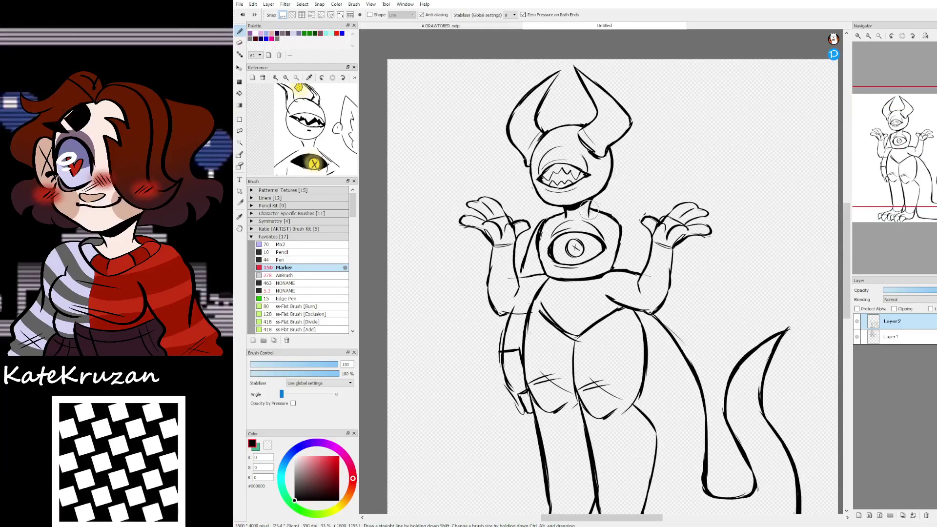
{"action": "key", "text": "ctrl+z"}
{"action": "key", "text": "z"}
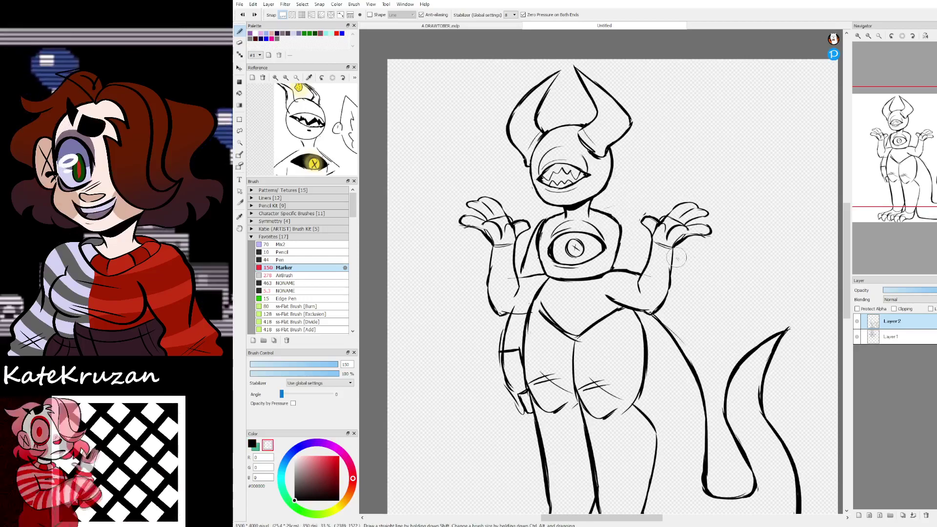
{"action": "key", "text": "ctrl+e"}
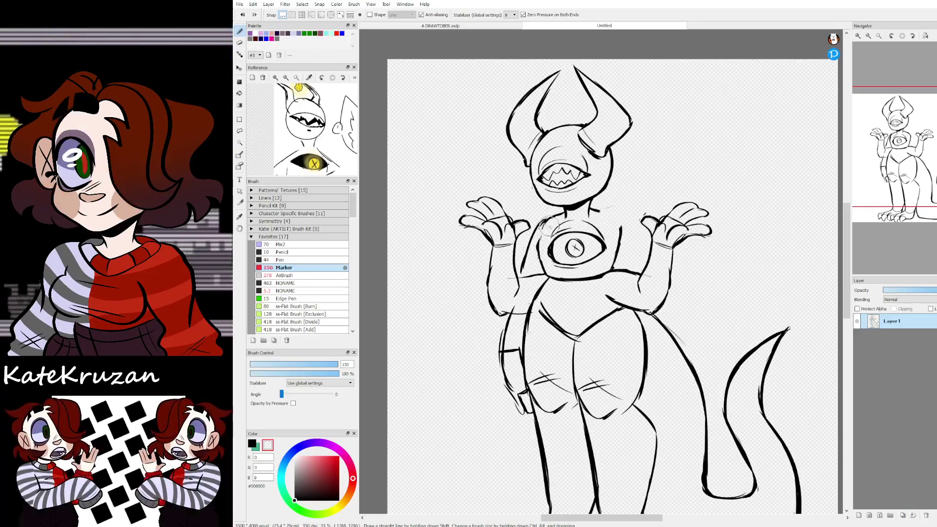
{"action": "key", "text": "z"}
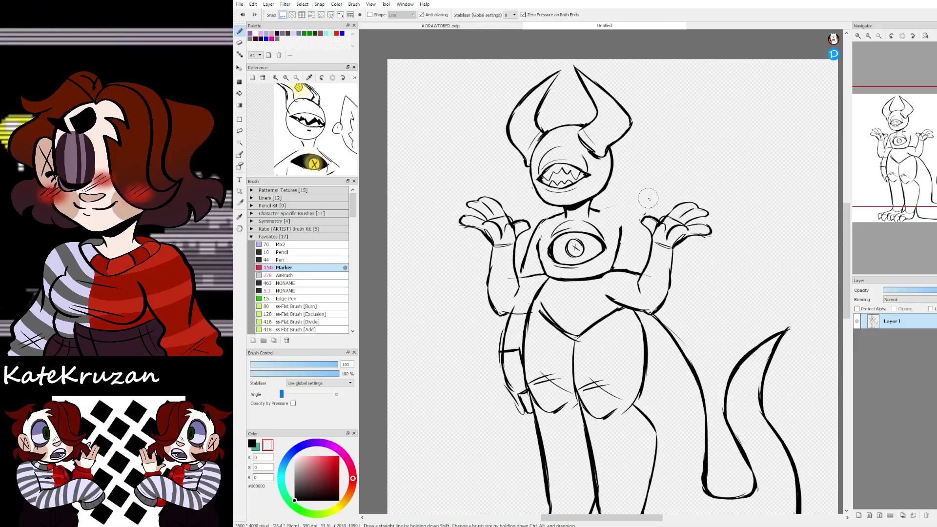
Step: Draw the shoulder and upper arm of an extra arm extending up from the neck on the tail side
{"action": "mouse_move", "coordinate": [591, 210]}
{"action": "left_mouse_down"}
{"action": "mouse_move", "coordinate": [640, 192]}
{"action": "mouse_move", "coordinate": [644, 228]}
{"action": "mouse_move", "coordinate": [619, 247]}
{"action": "left_mouse_up"}
{"action": "key", "text": "z"}
{"action": "key", "text": "x"}
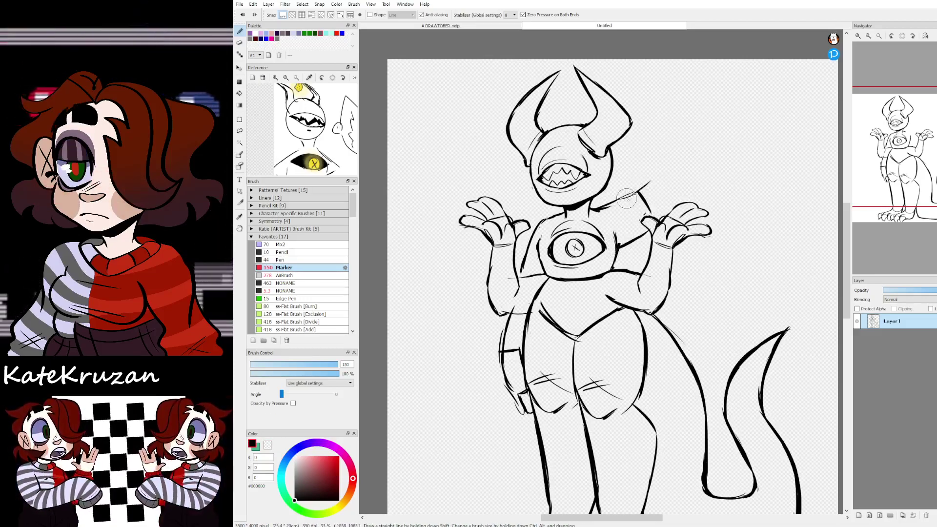
{"action": "key", "text": "ctrl+z"}
Step: Draw the extra arm's forearm reaching diagonally upward behind the raised hand, with a line across the wrist
{"action": "mouse_move", "coordinate": [645, 185]}
{"action": "left_mouse_down"}
{"action": "mouse_move", "coordinate": [701, 137]}
{"action": "mouse_move", "coordinate": [711, 146]}
{"action": "left_mouse_up"}
{"action": "mouse_move", "coordinate": [682, 203]}
{"action": "left_mouse_down"}
{"action": "mouse_move", "coordinate": [708, 157]}
{"action": "mouse_move", "coordinate": [695, 190]}
{"action": "left_mouse_up"}
{"action": "left_click_drag", "start_coordinate": [919, 142], "coordinate": [921, 131]}
{"action": "mouse_move", "coordinate": [680, 196]}
{"action": "left_mouse_down"}
{"action": "mouse_move", "coordinate": [702, 210]}
{"action": "mouse_move", "coordinate": [720, 175]}
{"action": "mouse_move", "coordinate": [702, 209]}
{"action": "left_mouse_up"}
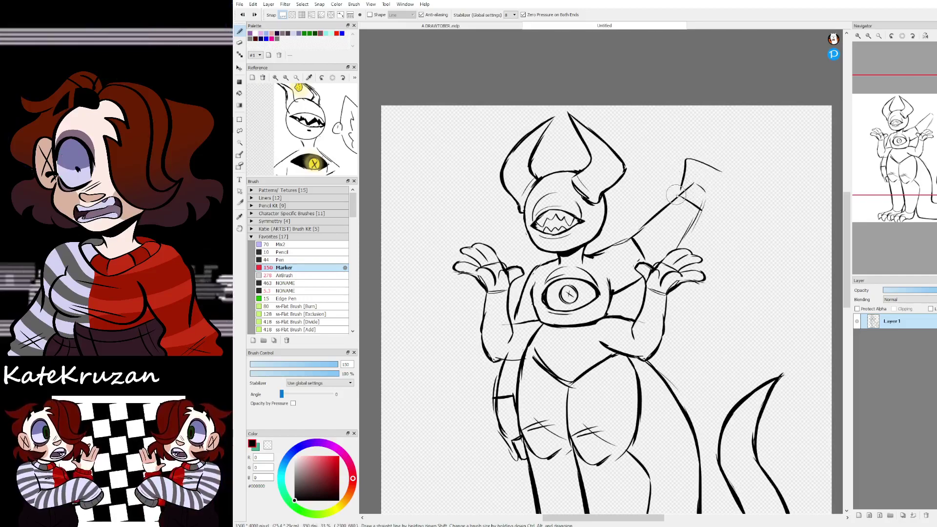
Step: Draw an open waving hand with spread fingers at the end of the extra arm and clean up its overlapping lines
{"action": "key", "text": "z"}
{"action": "mouse_move", "coordinate": [694, 157]}
{"action": "left_mouse_down"}
{"action": "mouse_move", "coordinate": [721, 171]}
{"action": "mouse_move", "coordinate": [703, 210]}
{"action": "left_mouse_up"}
{"action": "mouse_move", "coordinate": [658, 187]}
{"action": "left_mouse_down"}
{"action": "mouse_move", "coordinate": [680, 200]}
{"action": "mouse_move", "coordinate": [680, 180]}
{"action": "mouse_move", "coordinate": [702, 155]}
{"action": "mouse_move", "coordinate": [697, 171]}
{"action": "mouse_move", "coordinate": [726, 165]}
{"action": "mouse_move", "coordinate": [729, 173]}
{"action": "mouse_move", "coordinate": [707, 207]}
{"action": "left_mouse_up"}
{"action": "left_click_drag", "start_coordinate": [919, 158], "coordinate": [904, 144]}
{"action": "key", "text": "z"}
{"action": "left_click_drag", "start_coordinate": [727, 143], "coordinate": [730, 140]}
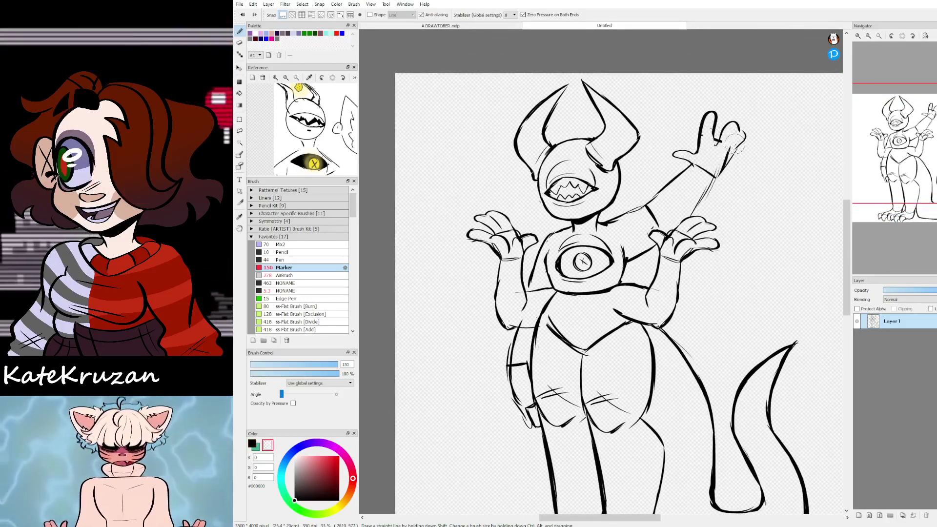
Step: Thicken the waving arm's forearm outlines and tidy its outer edge below the wrist
{"action": "key", "text": "x"}
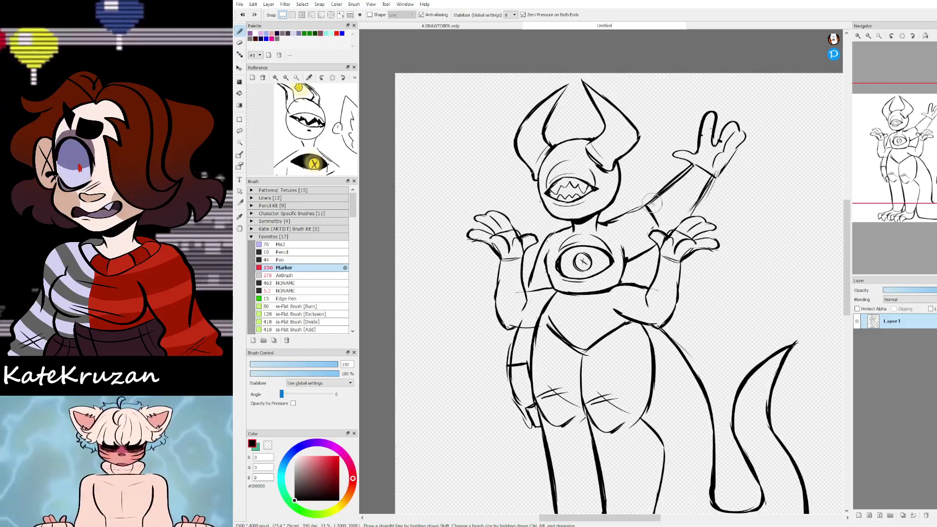
{"action": "left_click_drag", "start_coordinate": [679, 316], "coordinate": [637, 214]}
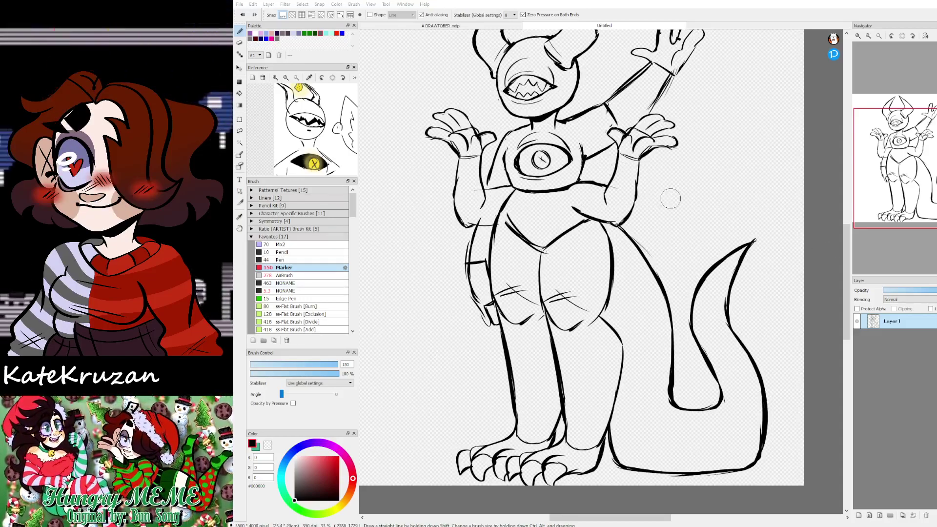
{"action": "mouse_move", "coordinate": [911, 165]}
{"action": "left_mouse_down"}
{"action": "mouse_move", "coordinate": [911, 146]}
{"action": "mouse_move", "coordinate": [919, 163]}
{"action": "mouse_move", "coordinate": [905, 157]}
{"action": "left_mouse_up"}
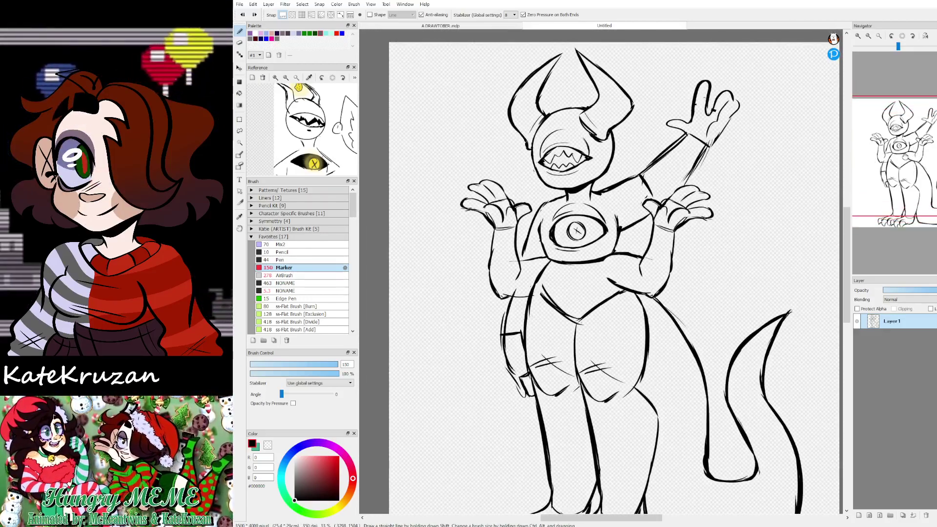
{"action": "key", "text": "z"}
{"action": "key", "text": "x"}
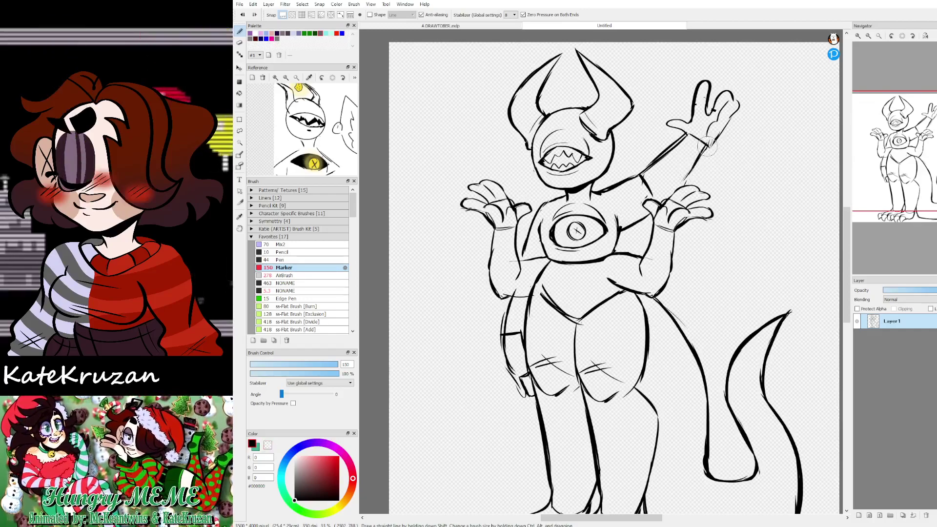
{"action": "left_click_drag", "start_coordinate": [708, 146], "coordinate": [693, 170]}
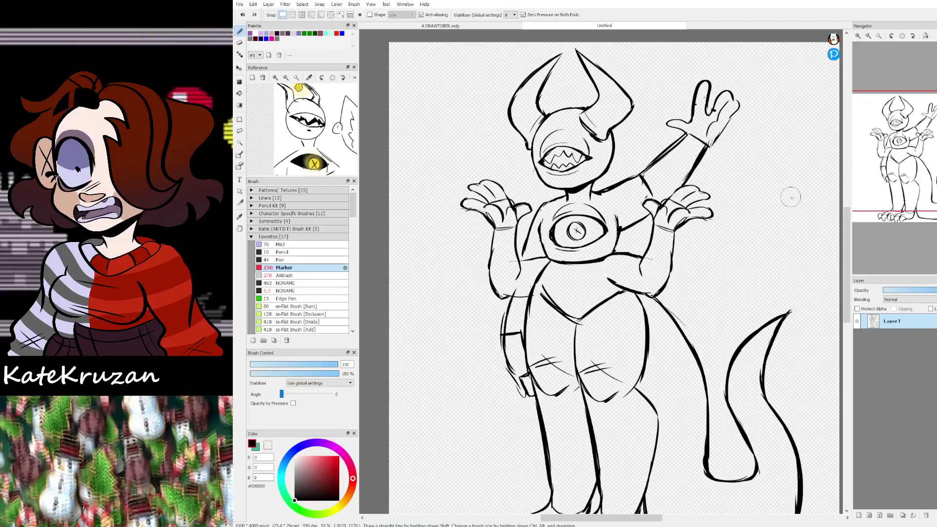
Step: Move the whole drawing slightly upward so the feet clear the canvas's lower edge
{"action": "left_click_drag", "start_coordinate": [910, 167], "coordinate": [908, 176]}
{"action": "left_click", "coordinate": [868, 36]}
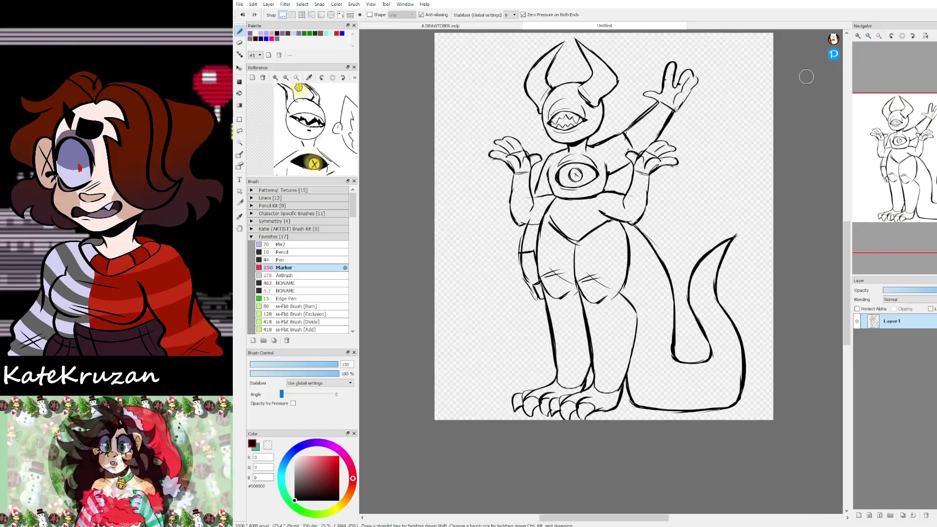
{"action": "left_click", "coordinate": [878, 36]}
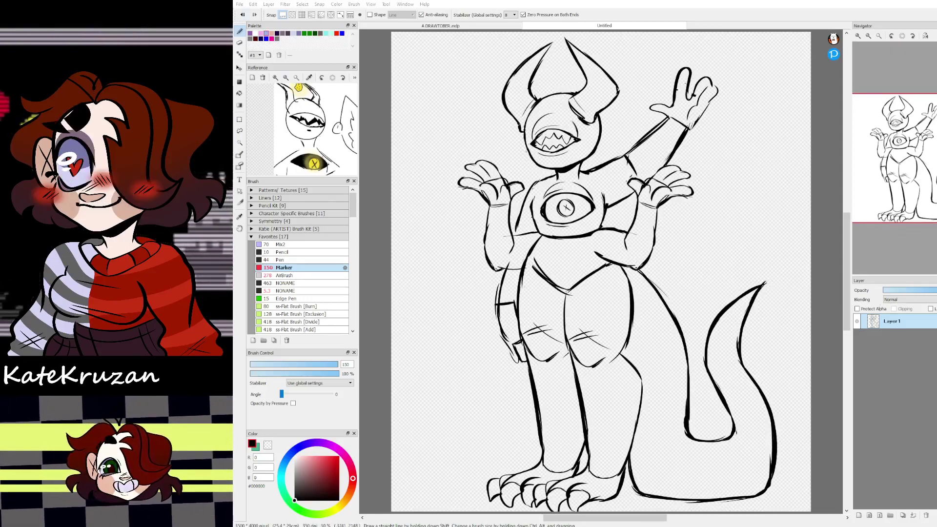
{"action": "left_click_drag", "start_coordinate": [905, 172], "coordinate": [912, 147]}
{"action": "key", "text": "v"}
{"action": "left_click_drag", "start_coordinate": [772, 228], "coordinate": [772, 222]}
{"action": "key", "text": "b"}
{"action": "left_click_drag", "start_coordinate": [929, 170], "coordinate": [928, 181]}
Step: Draw a row of pointed spikes along the tail's upper edge from the hip down into the inner bend
{"action": "left_click_drag", "start_coordinate": [560, 215], "coordinate": [585, 316]}
{"action": "key", "text": "ctrl+z"}
{"action": "left_click_drag", "start_coordinate": [919, 177], "coordinate": [923, 171]}
{"action": "left_click_drag", "start_coordinate": [585, 221], "coordinate": [605, 217]}
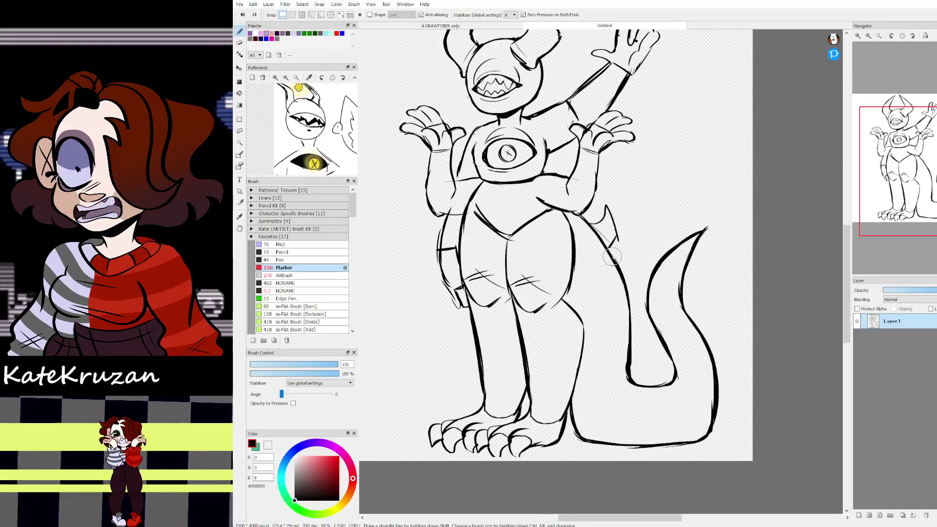
{"action": "left_click_drag", "start_coordinate": [612, 256], "coordinate": [634, 255]}
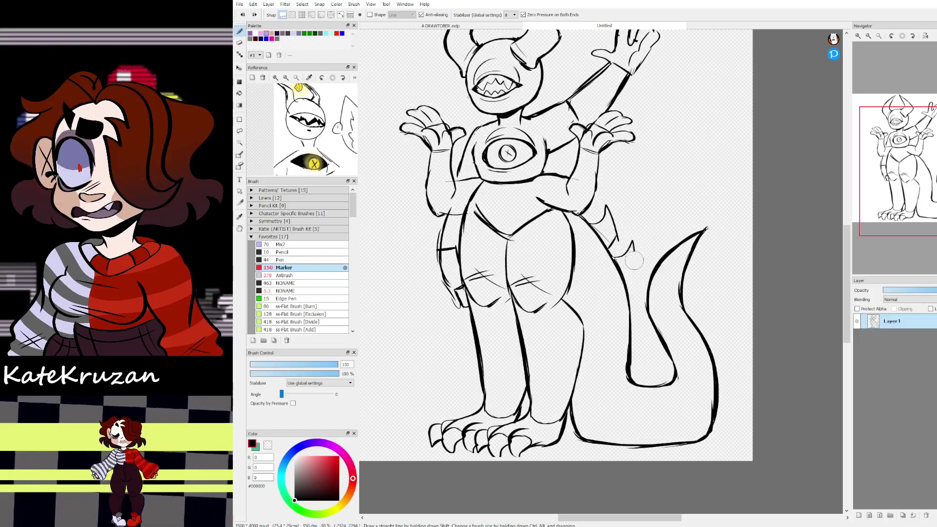
{"action": "mouse_move", "coordinate": [630, 320]}
{"action": "left_mouse_down"}
{"action": "mouse_move", "coordinate": [639, 297]}
{"action": "mouse_move", "coordinate": [636, 380]}
{"action": "mouse_move", "coordinate": [678, 350]}
{"action": "left_mouse_up"}
{"action": "key", "text": "ctrl+z"}
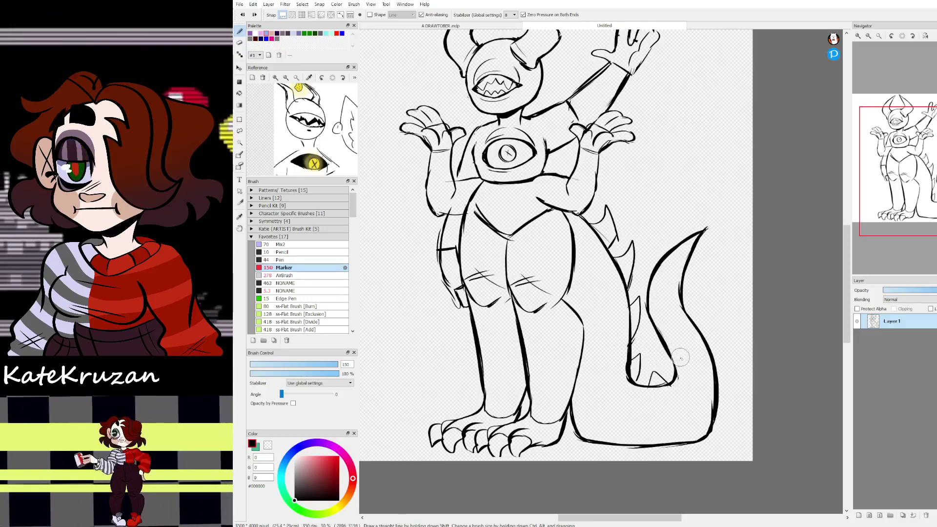
Step: Continue the spikes up the inner edge of the rising tail section to just below its tip
{"action": "left_click_drag", "start_coordinate": [675, 381], "coordinate": [680, 360]}
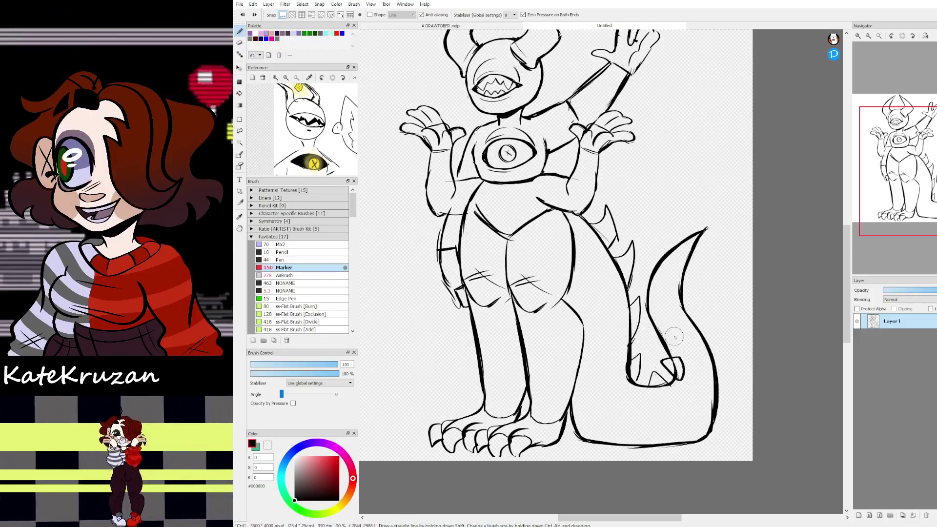
{"action": "left_click_drag", "start_coordinate": [664, 319], "coordinate": [671, 342]}
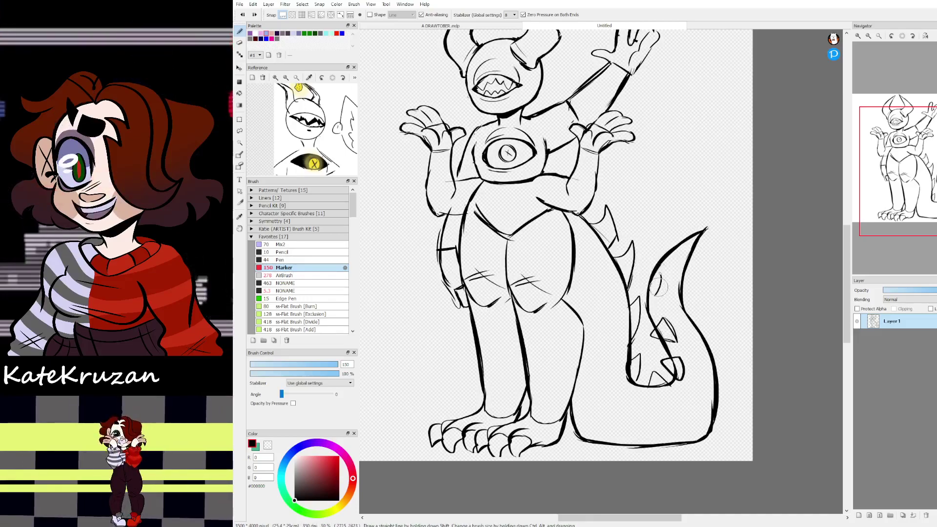
{"action": "left_click_drag", "start_coordinate": [637, 285], "coordinate": [654, 298]}
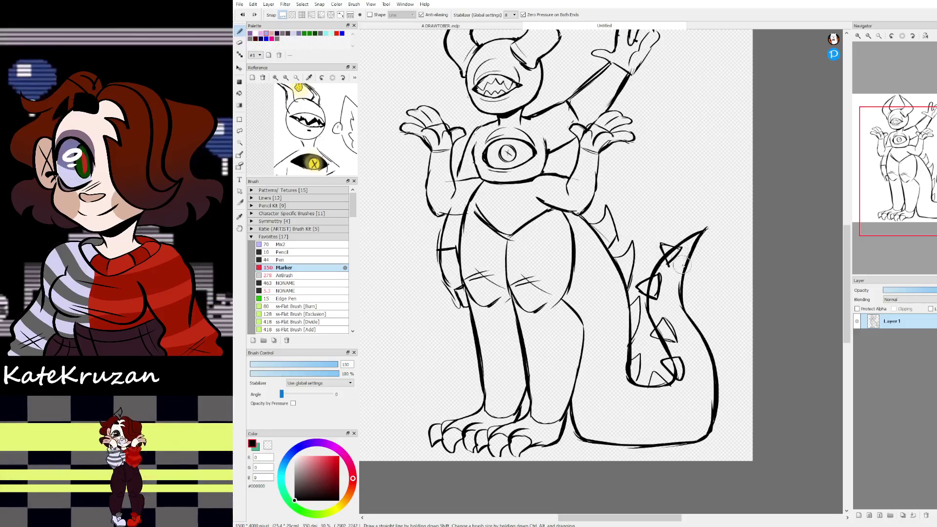
Step: Erase the tail outline where it runs through the spikes on the rising section
{"action": "mouse_move", "coordinate": [908, 181]}
{"action": "left_mouse_down"}
{"action": "mouse_move", "coordinate": [913, 150]}
{"action": "mouse_move", "coordinate": [919, 167]}
{"action": "left_mouse_up"}
{"action": "key", "text": "z"}
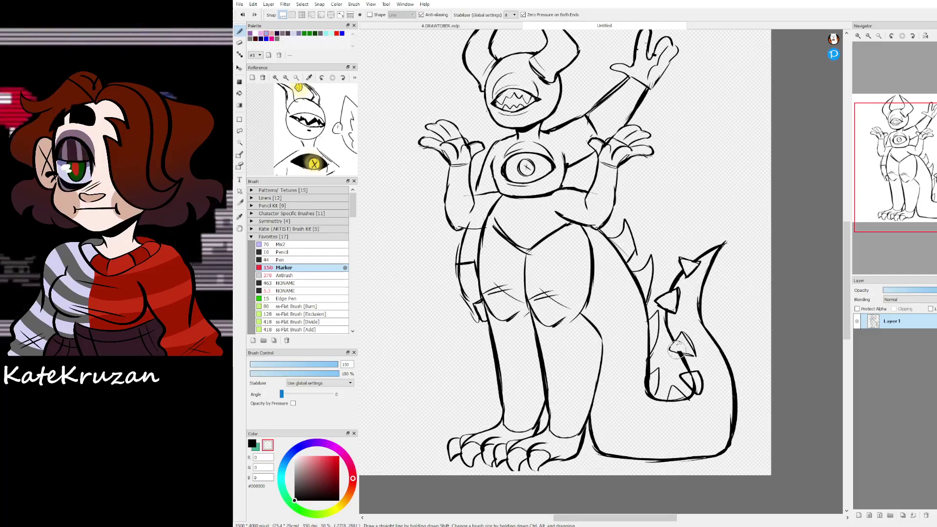
{"action": "key", "text": "x"}
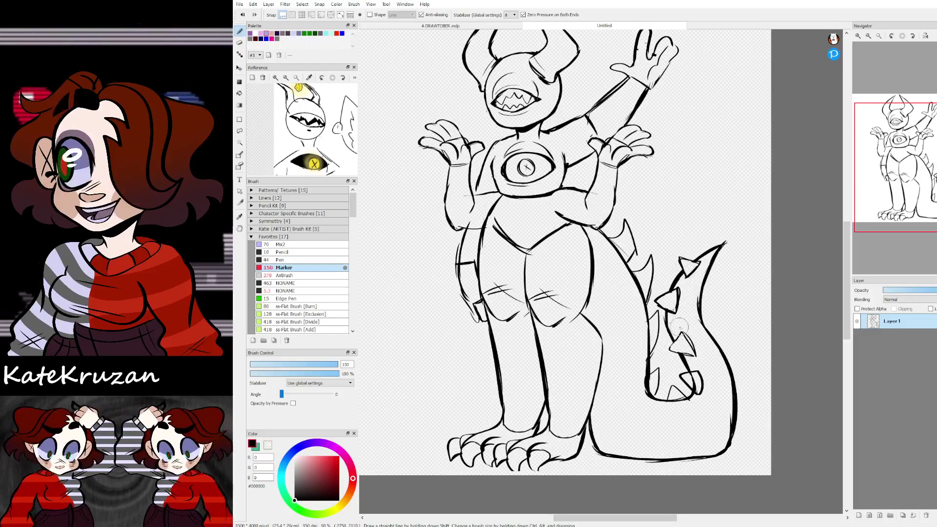
Step: Erase the tail outline beneath the spikes in the inner bend and draw an underside contour line along the tail
{"action": "key", "text": "x"}
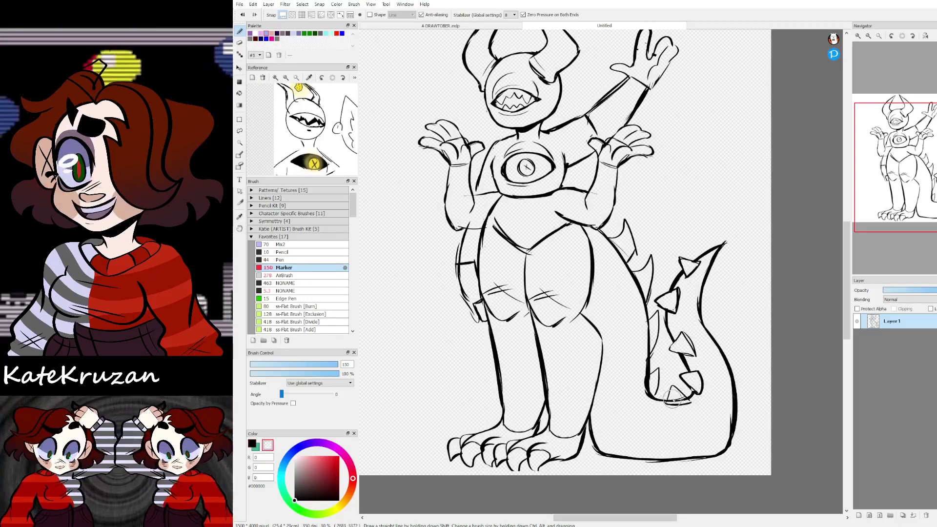
{"action": "left_click_drag", "start_coordinate": [666, 398], "coordinate": [693, 397]}
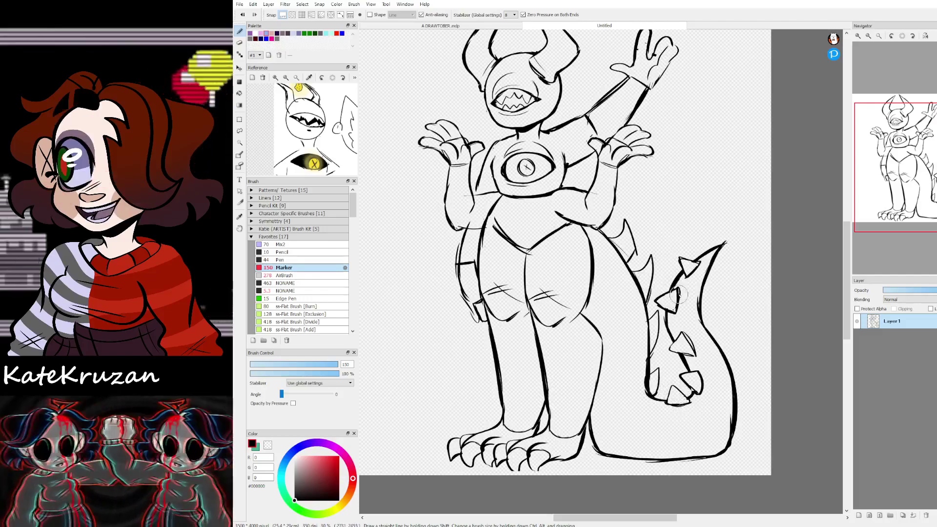
{"action": "mouse_move", "coordinate": [585, 253]}
{"action": "left_mouse_down"}
{"action": "mouse_move", "coordinate": [619, 330]}
{"action": "mouse_move", "coordinate": [604, 282]}
{"action": "mouse_move", "coordinate": [620, 409]}
{"action": "mouse_move", "coordinate": [622, 402]}
{"action": "mouse_move", "coordinate": [633, 421]}
{"action": "mouse_move", "coordinate": [686, 435]}
{"action": "mouse_move", "coordinate": [648, 434]}
{"action": "mouse_move", "coordinate": [712, 418]}
{"action": "left_mouse_up"}
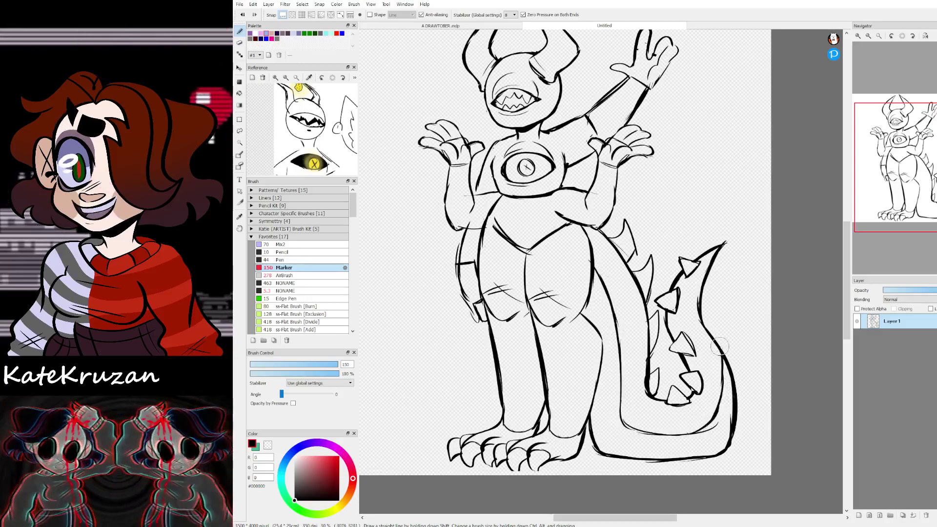
{"action": "left_click_drag", "start_coordinate": [924, 179], "coordinate": [913, 165]}
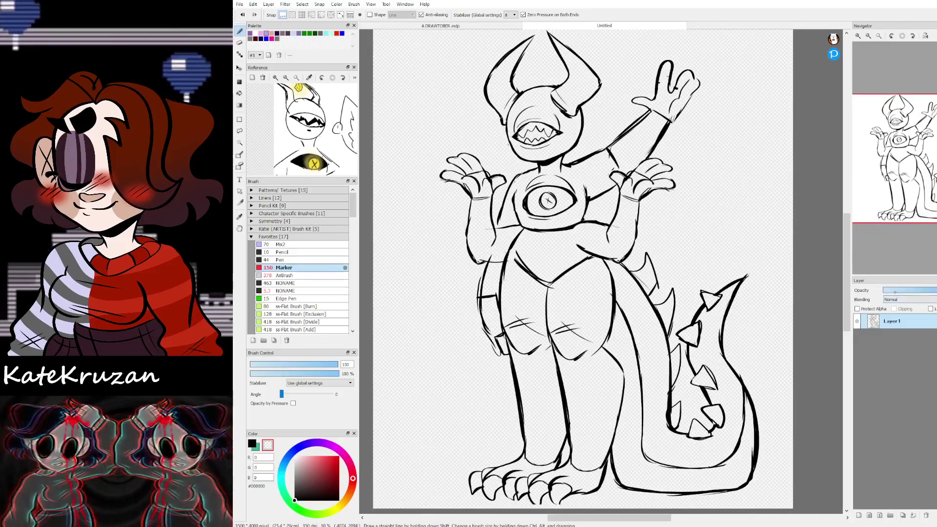
Step: Lower the sketch layer's opacity to a light grey and add a new empty layer above it for inking
{"action": "left_click", "coordinate": [895, 291]}
{"action": "left_click", "coordinate": [859, 515]}
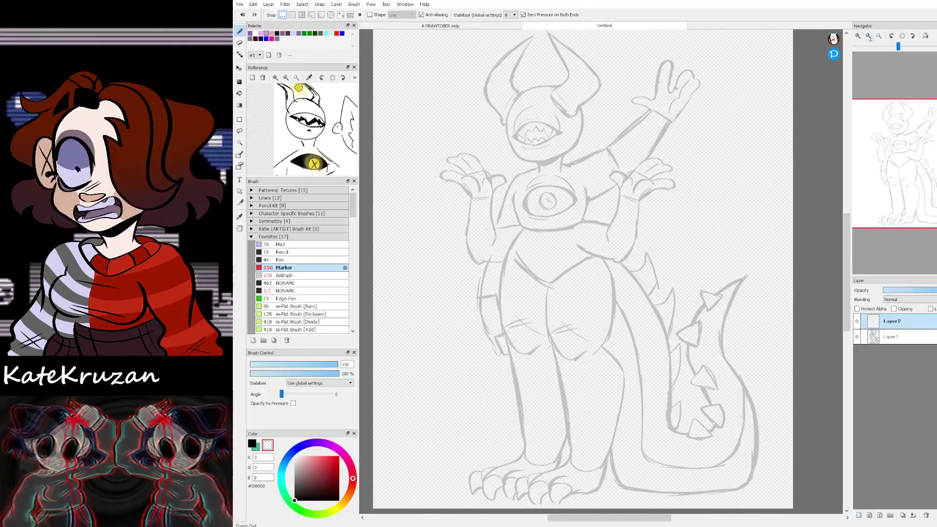
{"action": "scroll", "coordinate": [900, 137], "scroll_direction": "up", "scroll_amount": 3}
{"action": "left_click", "coordinate": [898, 131]}
{"action": "scroll", "coordinate": [897, 131], "scroll_direction": "up", "scroll_amount": 3}
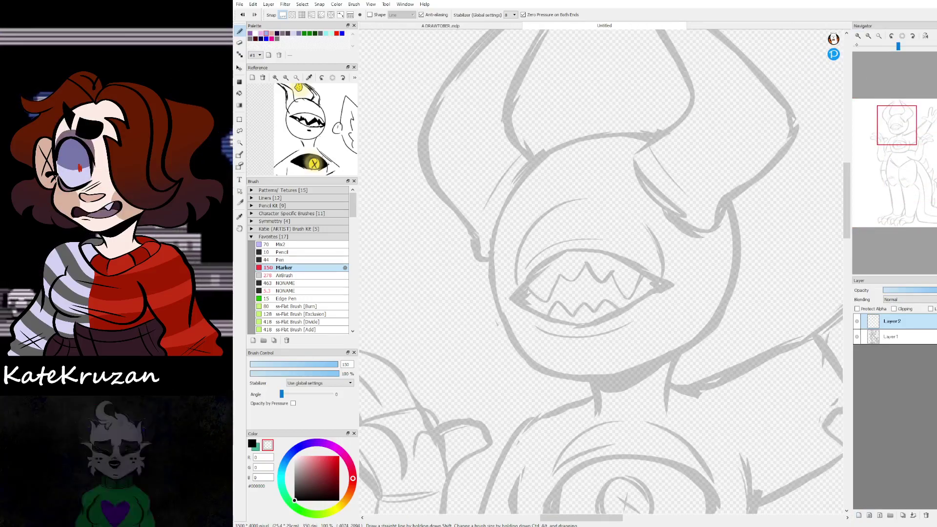
Step: Set the Marker brush size to 72, fade the sketch layer further and make Layer2 the active layer
{"action": "key", "text": "x"}
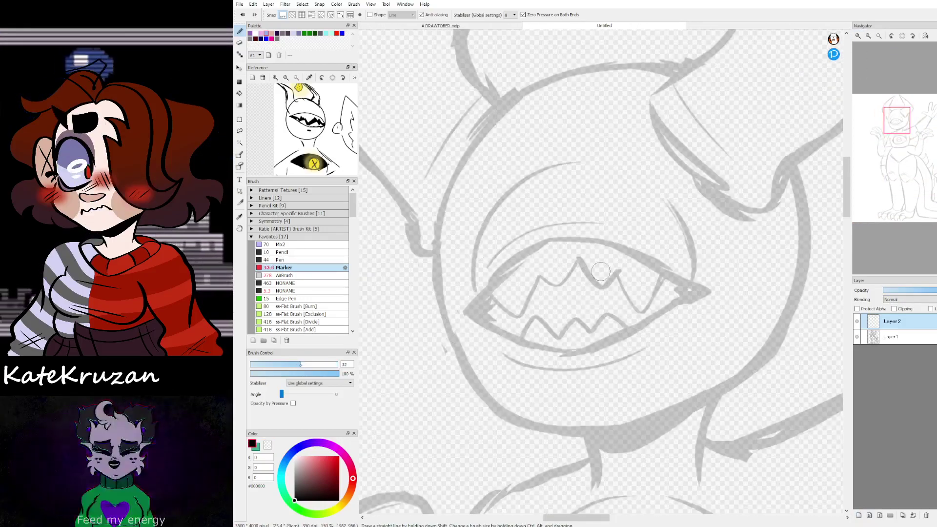
{"action": "left_click_drag", "start_coordinate": [300, 364], "coordinate": [311, 365]}
{"action": "mouse_move", "coordinate": [481, 306]}
{"action": "left_mouse_down"}
{"action": "mouse_move", "coordinate": [660, 267]}
{"action": "mouse_move", "coordinate": [717, 302]}
{"action": "left_mouse_up"}
{"action": "left_click", "coordinate": [903, 336]}
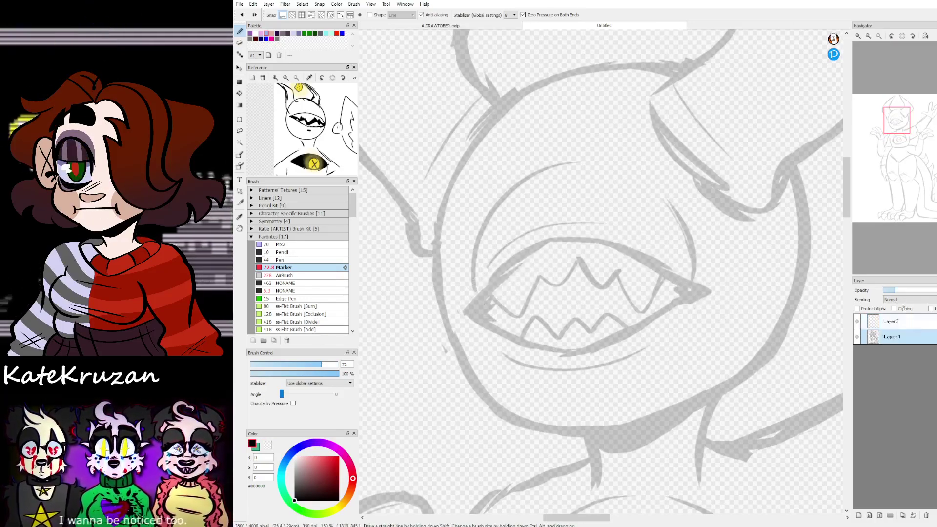
{"action": "left_click", "coordinate": [889, 290]}
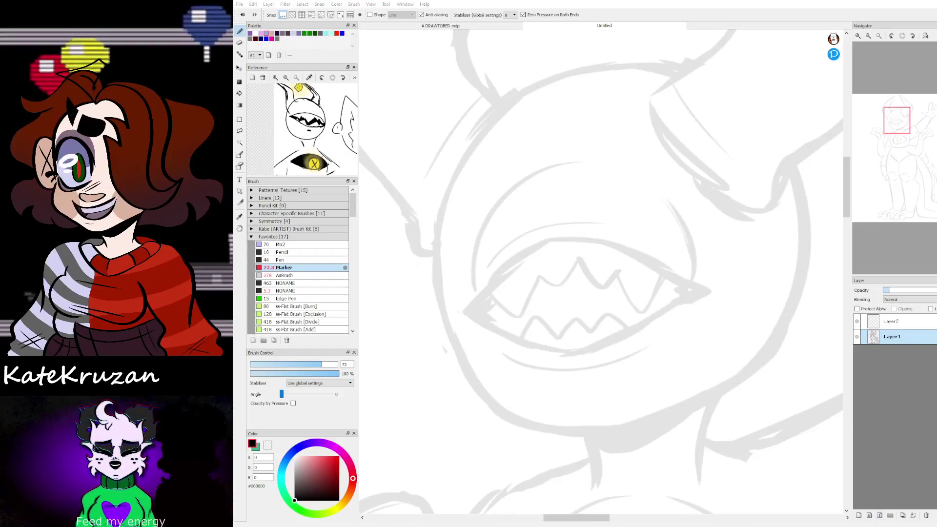
{"action": "left_click", "coordinate": [892, 321]}
Step: Ink the eye-shaped mouth outline over the sketch with a thick upper edge, thinner lower edge and solid pointed corners
{"action": "left_click_drag", "start_coordinate": [477, 301], "coordinate": [683, 288]}
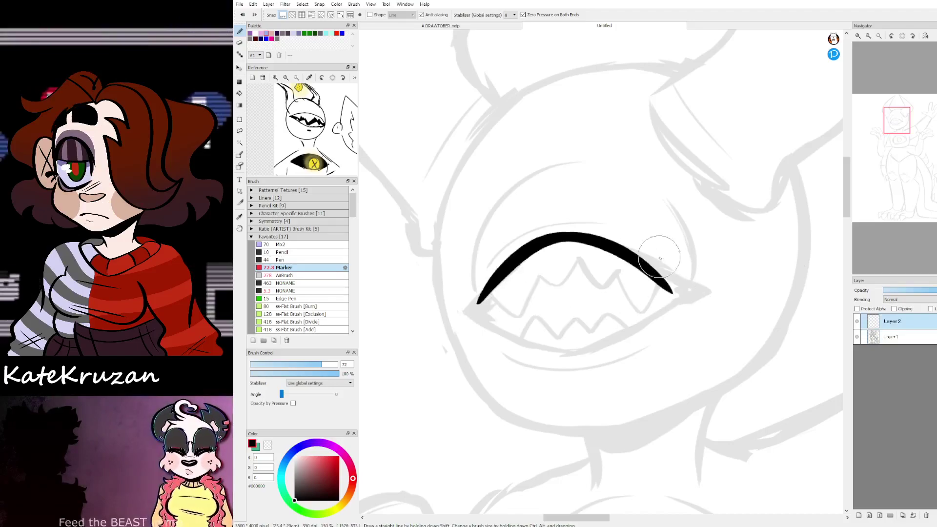
{"action": "key", "text": "ctrl+z"}
{"action": "mouse_move", "coordinate": [480, 310]}
{"action": "left_mouse_down"}
{"action": "mouse_move", "coordinate": [584, 238]}
{"action": "mouse_move", "coordinate": [692, 291]}
{"action": "left_mouse_up"}
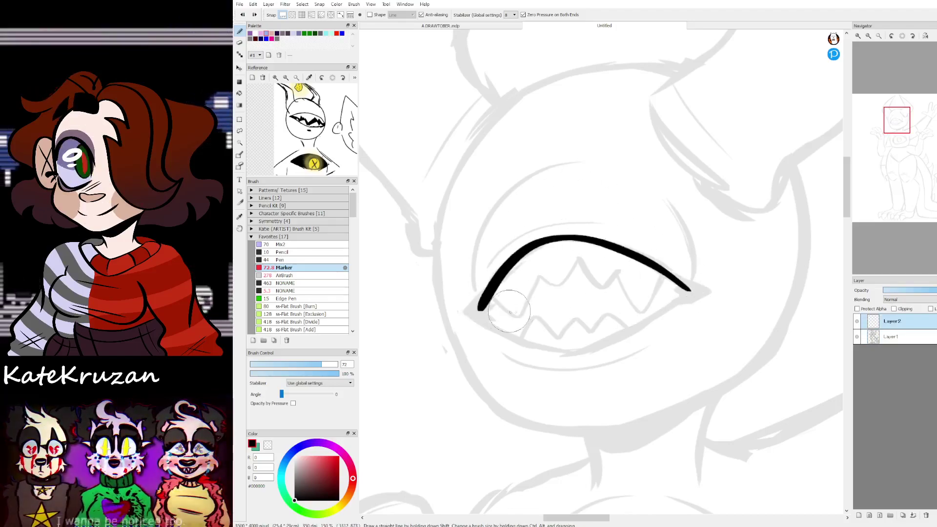
{"action": "key", "text": "ctrl+z"}
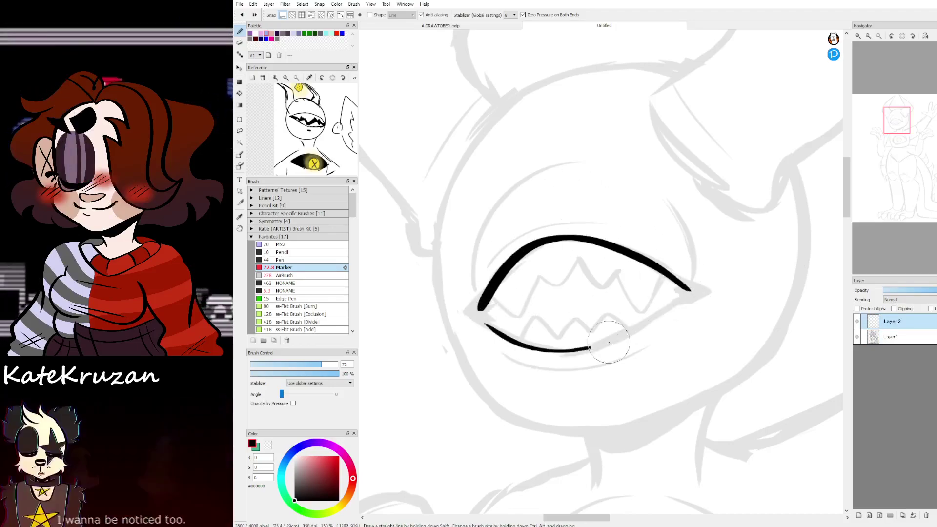
{"action": "left_click_drag", "start_coordinate": [599, 345], "coordinate": [676, 303]}
{"action": "mouse_move", "coordinate": [491, 292]}
{"action": "left_mouse_down"}
{"action": "mouse_move", "coordinate": [465, 312]}
{"action": "mouse_move", "coordinate": [499, 327]}
{"action": "mouse_move", "coordinate": [489, 327]}
{"action": "mouse_move", "coordinate": [492, 286]}
{"action": "mouse_move", "coordinate": [481, 302]}
{"action": "mouse_move", "coordinate": [495, 334]}
{"action": "mouse_move", "coordinate": [494, 295]}
{"action": "mouse_move", "coordinate": [470, 311]}
{"action": "left_mouse_up"}
{"action": "mouse_move", "coordinate": [694, 285]}
{"action": "left_mouse_down"}
{"action": "mouse_move", "coordinate": [671, 311]}
{"action": "mouse_move", "coordinate": [712, 289]}
{"action": "mouse_move", "coordinate": [674, 289]}
{"action": "mouse_move", "coordinate": [665, 275]}
{"action": "mouse_move", "coordinate": [675, 308]}
{"action": "mouse_move", "coordinate": [688, 286]}
{"action": "mouse_move", "coordinate": [676, 306]}
{"action": "mouse_move", "coordinate": [700, 291]}
{"action": "left_mouse_up"}
{"action": "key", "text": "z"}
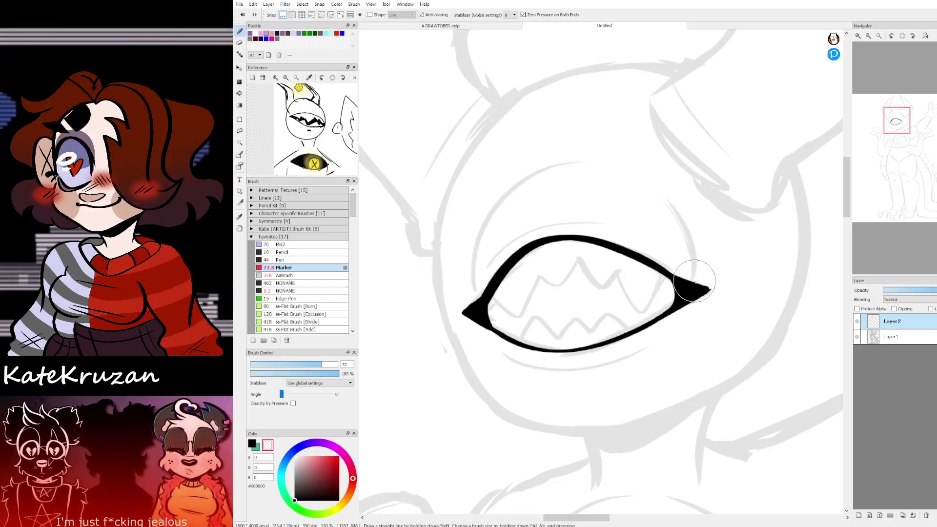
{"action": "key", "text": "c"}
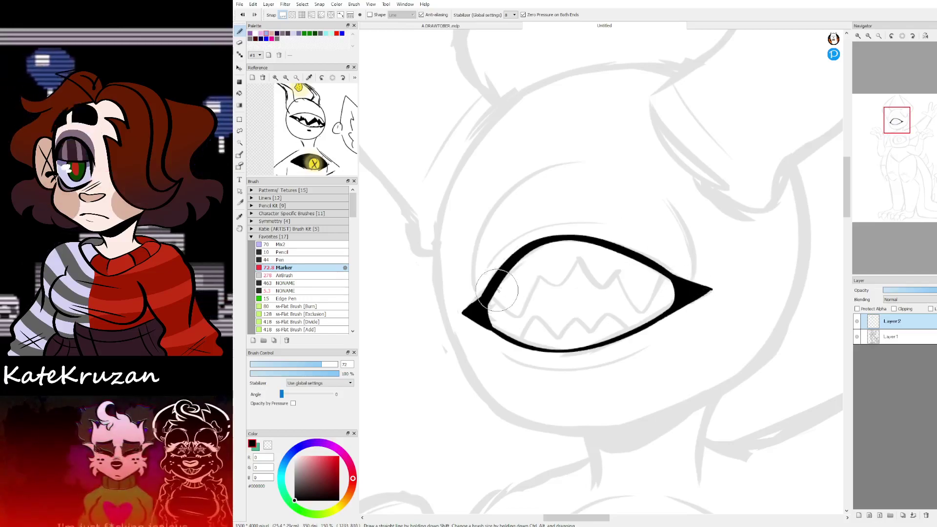
Step: Ink the zigzag row of upper teeth across the inside of the mouth
{"action": "mouse_move", "coordinate": [491, 291]}
{"action": "left_mouse_down"}
{"action": "mouse_move", "coordinate": [518, 312]}
{"action": "mouse_move", "coordinate": [547, 274]}
{"action": "left_mouse_up"}
{"action": "key", "text": "ctrl+z"}
{"action": "mouse_move", "coordinate": [493, 296]}
{"action": "left_mouse_down"}
{"action": "mouse_move", "coordinate": [519, 316]}
{"action": "mouse_move", "coordinate": [533, 283]}
{"action": "mouse_move", "coordinate": [563, 285]}
{"action": "mouse_move", "coordinate": [568, 275]}
{"action": "mouse_move", "coordinate": [587, 292]}
{"action": "mouse_move", "coordinate": [603, 271]}
{"action": "mouse_move", "coordinate": [632, 309]}
{"action": "mouse_move", "coordinate": [655, 268]}
{"action": "left_mouse_up"}
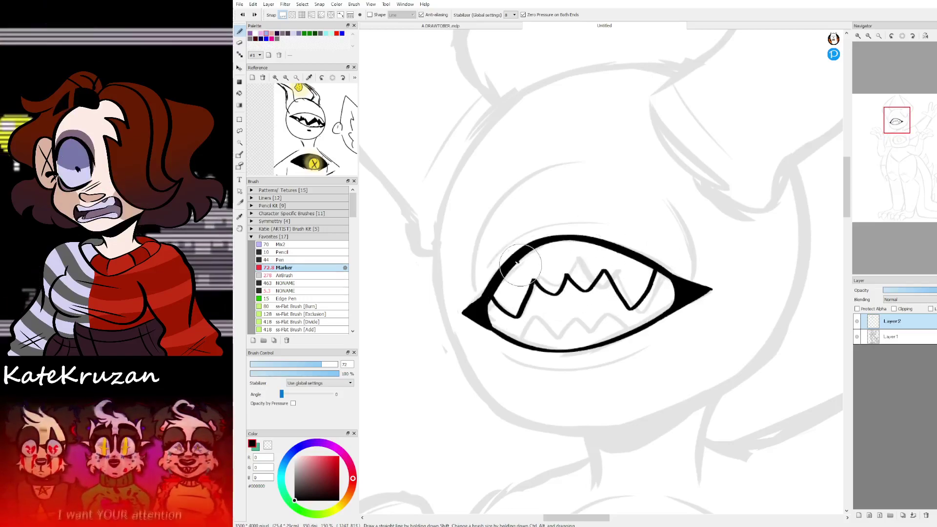
{"action": "mouse_move", "coordinate": [553, 254]}
{"action": "left_mouse_down"}
{"action": "mouse_move", "coordinate": [529, 261]}
{"action": "mouse_move", "coordinate": [554, 254]}
{"action": "mouse_move", "coordinate": [533, 260]}
{"action": "mouse_move", "coordinate": [543, 250]}
{"action": "mouse_move", "coordinate": [624, 249]}
{"action": "left_mouse_up"}
{"action": "key", "text": "ctrl+z"}
{"action": "key", "text": "ctrl+z"}
{"action": "key", "text": "ctrl+z"}
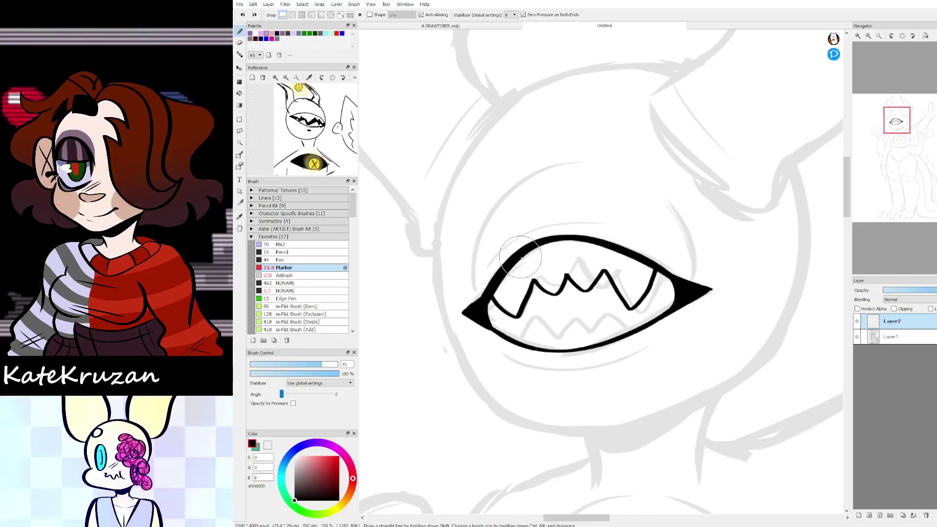
{"action": "mouse_move", "coordinate": [599, 261]}
{"action": "left_mouse_down"}
{"action": "mouse_move", "coordinate": [612, 252]}
{"action": "mouse_move", "coordinate": [596, 256]}
{"action": "left_mouse_up"}
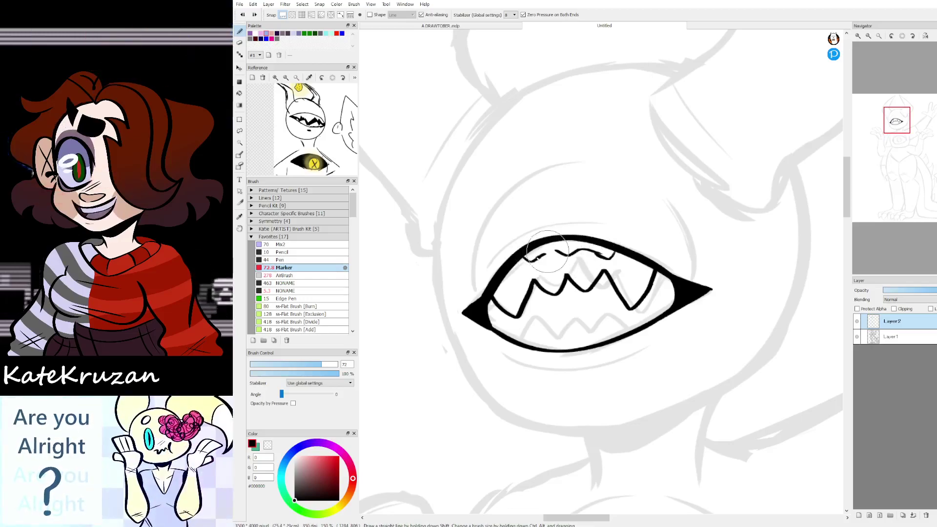
{"action": "key", "text": "x"}
{"action": "key", "text": "x"}
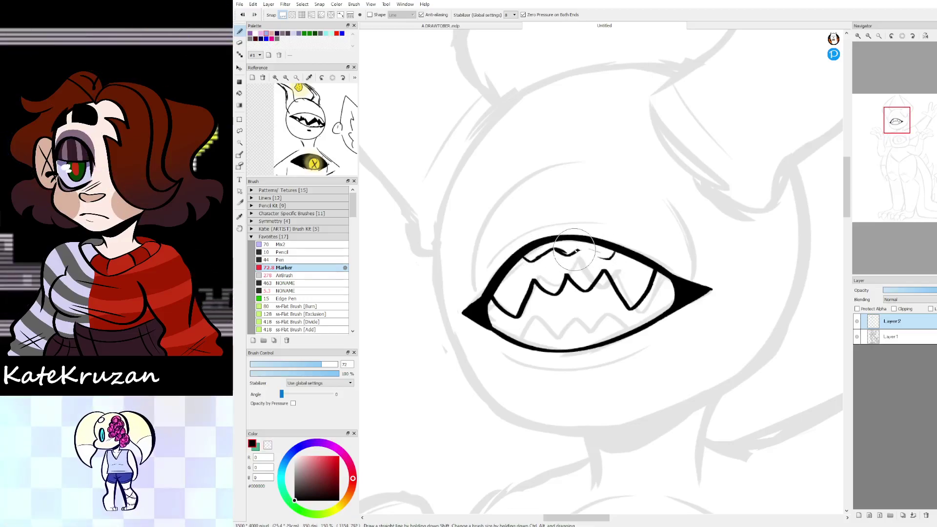
{"action": "key", "text": "ctrl+z"}
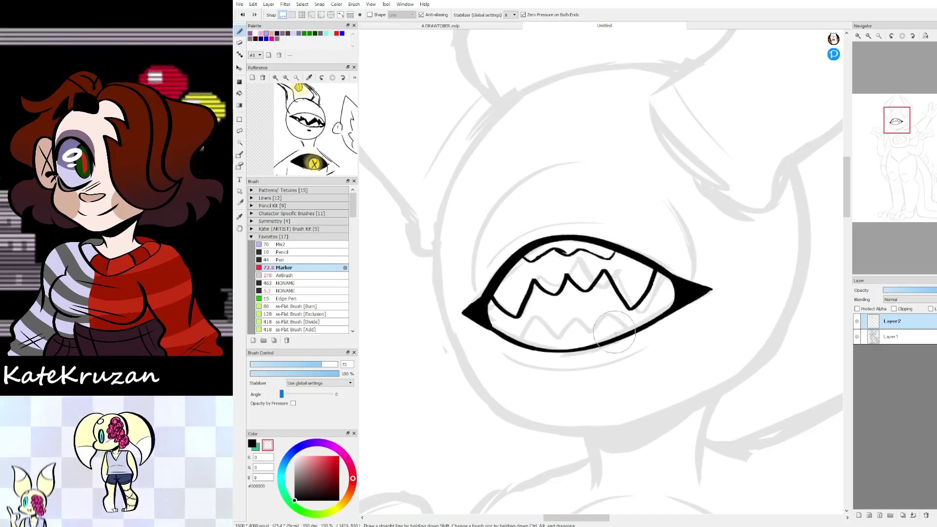
{"action": "mouse_move", "coordinate": [613, 259]}
{"action": "left_mouse_down"}
{"action": "mouse_move", "coordinate": [526, 263]}
{"action": "mouse_move", "coordinate": [584, 250]}
{"action": "left_mouse_up"}
{"action": "key", "text": "x"}
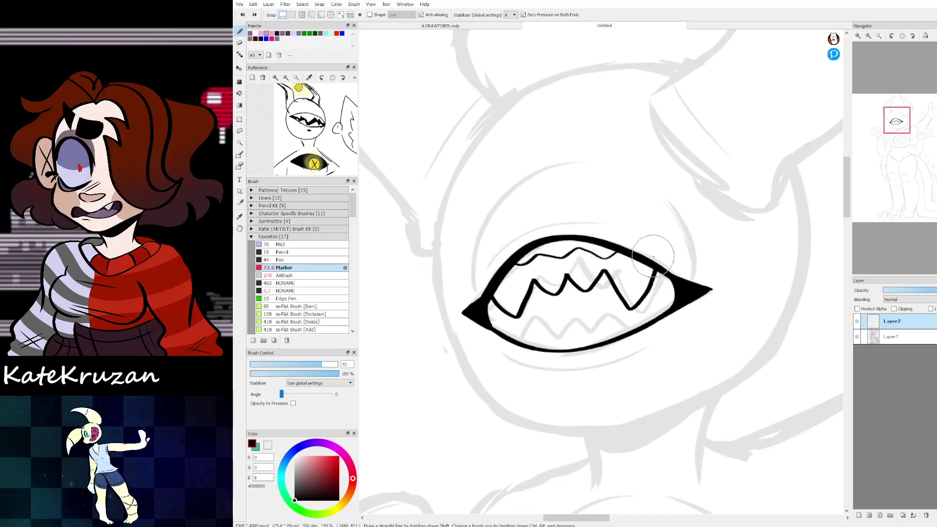
{"action": "key", "text": "ctrl+z"}
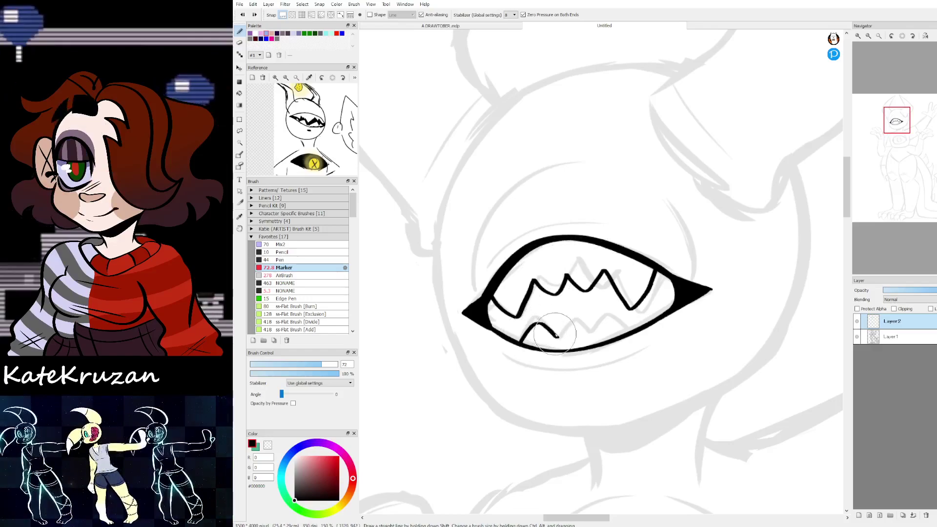
Step: Ink the zigzag row of lower teeth and a thin crease line just above the mouth's upper edge
{"action": "mouse_move", "coordinate": [521, 343]}
{"action": "left_mouse_down"}
{"action": "mouse_move", "coordinate": [577, 317]}
{"action": "mouse_move", "coordinate": [594, 328]}
{"action": "left_mouse_up"}
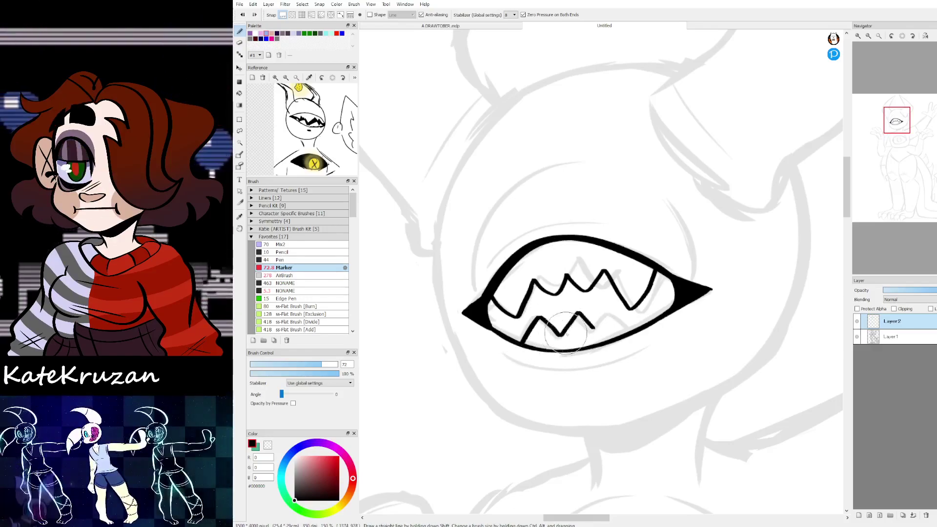
{"action": "mouse_move", "coordinate": [521, 345]}
{"action": "left_mouse_down"}
{"action": "mouse_move", "coordinate": [560, 330]}
{"action": "mouse_move", "coordinate": [574, 309]}
{"action": "mouse_move", "coordinate": [605, 310]}
{"action": "left_mouse_up"}
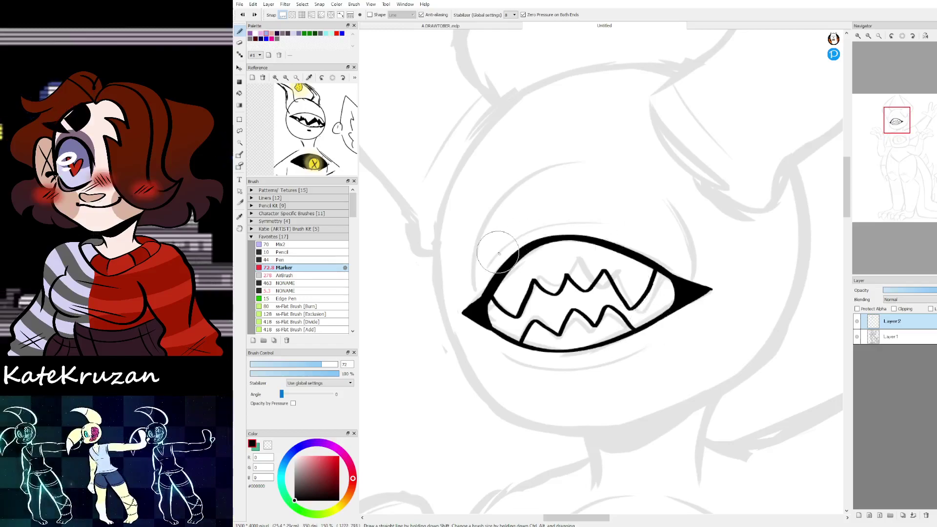
{"action": "left_click_drag", "start_coordinate": [489, 264], "coordinate": [596, 232]}
{"action": "mouse_move", "coordinate": [489, 264]}
{"action": "left_mouse_down"}
{"action": "mouse_move", "coordinate": [508, 243]}
{"action": "mouse_move", "coordinate": [616, 231]}
{"action": "left_mouse_up"}
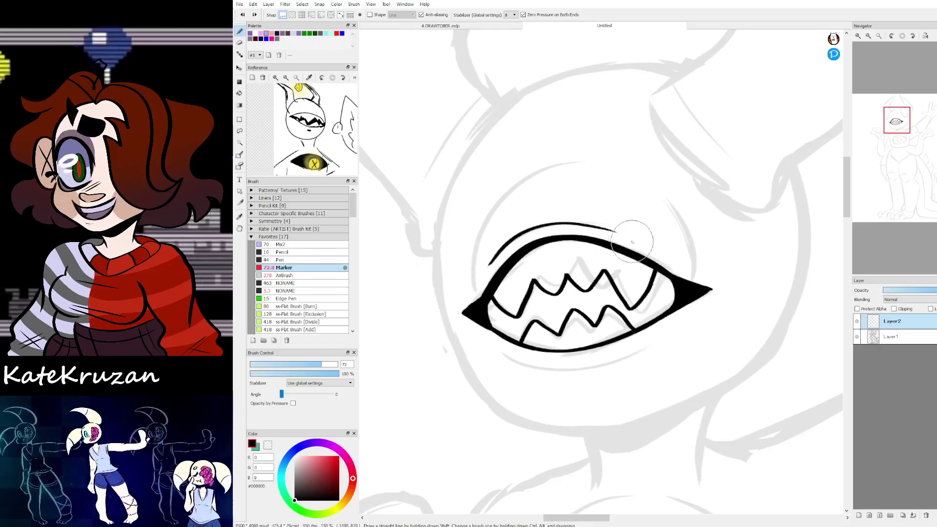
Step: Ink two tapered socket curves rising from the mouth's corners, leaving a gap between them at the top
{"action": "left_click_drag", "start_coordinate": [476, 299], "coordinate": [558, 168]}
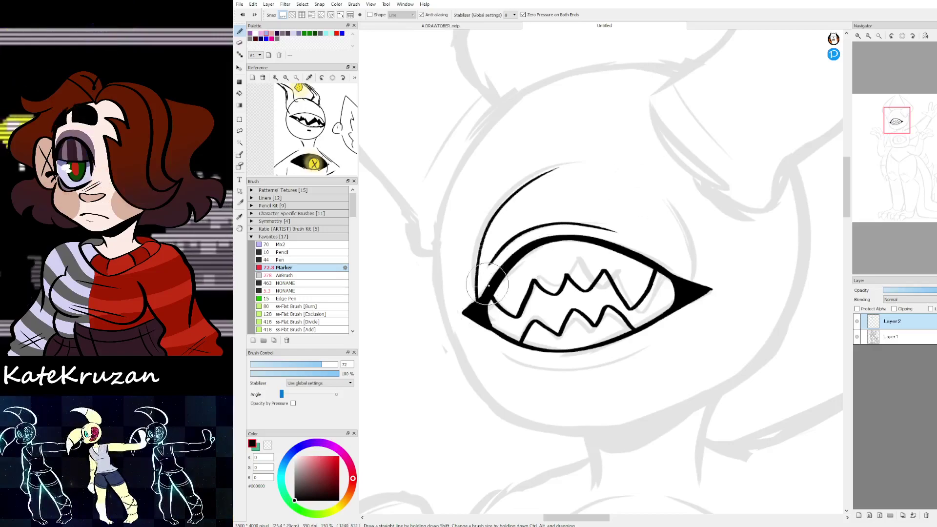
{"action": "left_click_drag", "start_coordinate": [479, 303], "coordinate": [591, 162]}
{"action": "left_click_drag", "start_coordinate": [688, 288], "coordinate": [688, 222]}
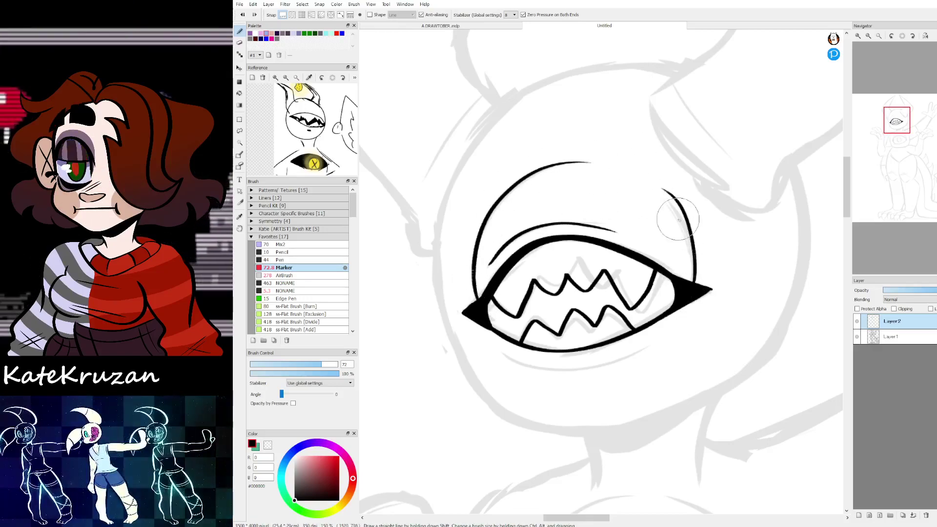
{"action": "key", "text": "ctrl+z"}
{"action": "left_click_drag", "start_coordinate": [696, 288], "coordinate": [656, 182]}
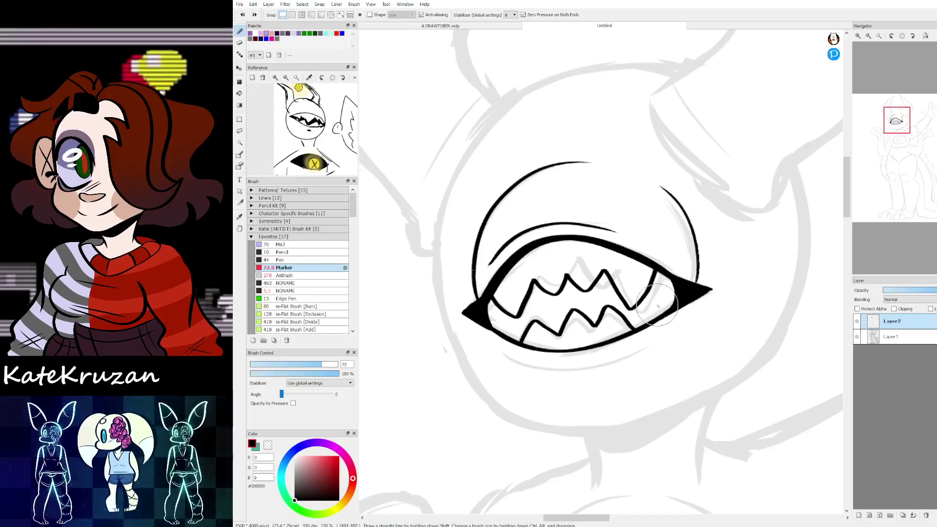
Step: Ink a thin tapered crease line beneath the mouth's lower edge
{"action": "left_click_drag", "start_coordinate": [502, 351], "coordinate": [651, 347]}
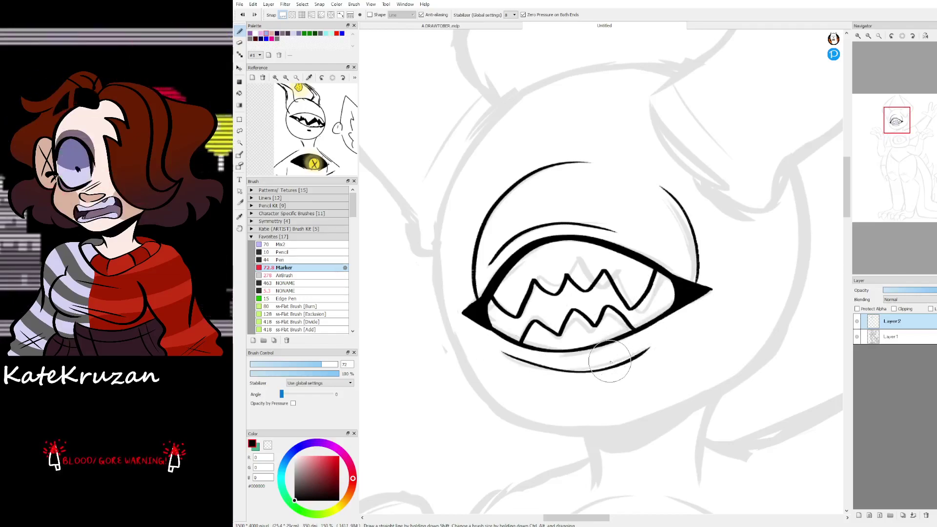
{"action": "key", "text": "ctrl+z"}
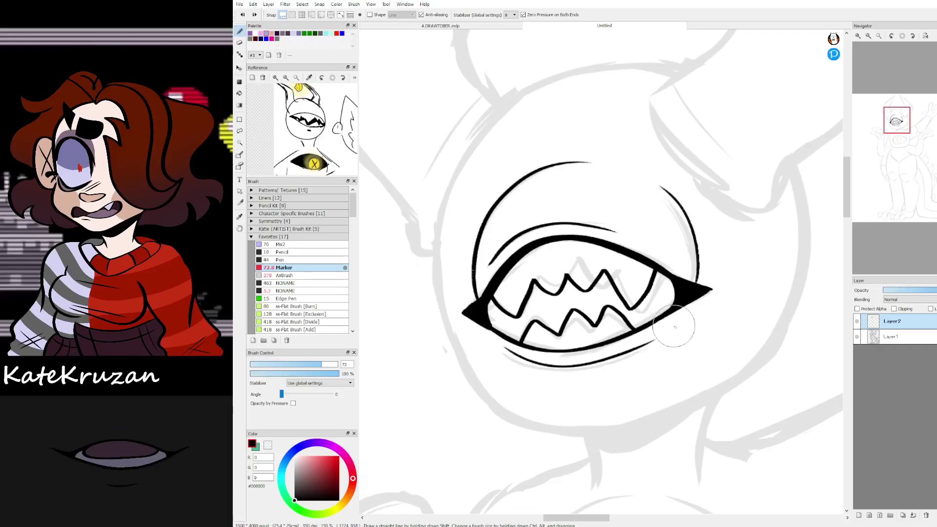
{"action": "mouse_move", "coordinate": [507, 350]}
{"action": "left_mouse_down"}
{"action": "mouse_move", "coordinate": [601, 363]}
{"action": "mouse_move", "coordinate": [676, 324]}
{"action": "left_mouse_up"}
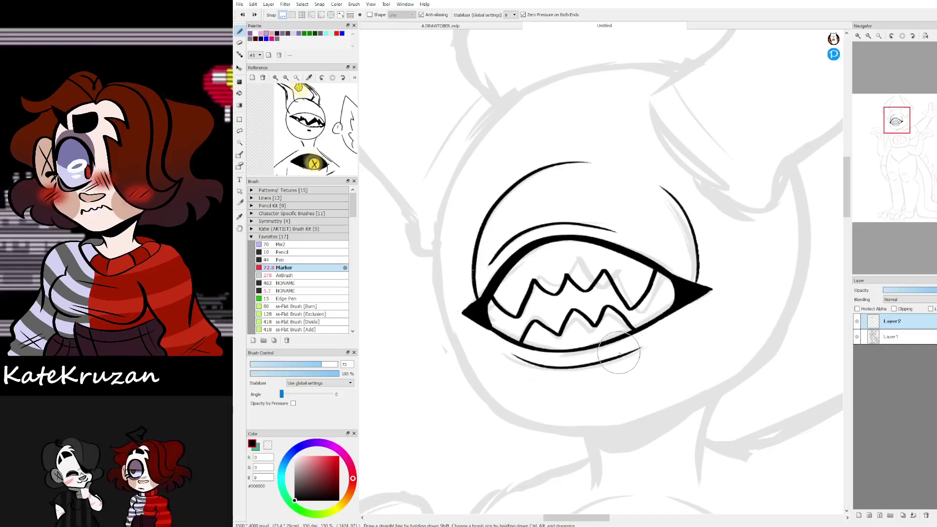
Step: Add another new layer above the mouth line art for inking the horns
{"action": "mouse_move", "coordinate": [896, 121]}
{"action": "left_mouse_down"}
{"action": "mouse_move", "coordinate": [900, 131]}
{"action": "mouse_move", "coordinate": [896, 124]}
{"action": "mouse_move", "coordinate": [892, 131]}
{"action": "mouse_move", "coordinate": [921, 111]}
{"action": "left_mouse_up"}
{"action": "key", "text": "ctrl+shift+n"}
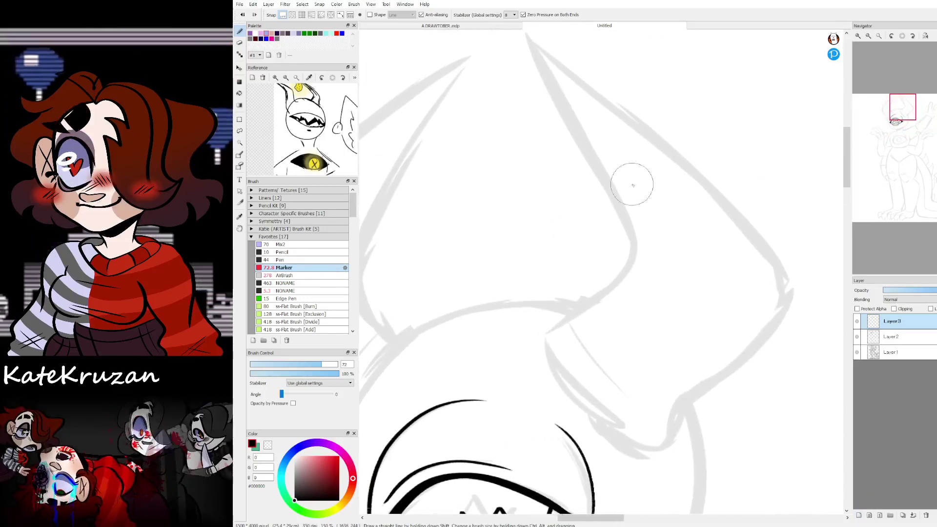
{"action": "left_click_drag", "start_coordinate": [626, 223], "coordinate": [596, 304]}
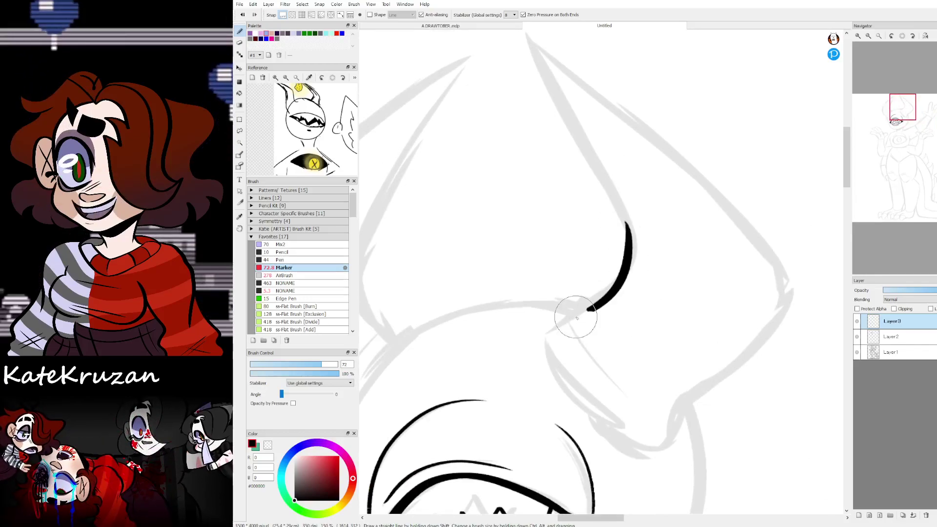
{"action": "key", "text": "ctrl+z"}
{"action": "left_click_drag", "start_coordinate": [626, 230], "coordinate": [607, 283]}
{"action": "key", "text": "ctrl+z"}
{"action": "mouse_move", "coordinate": [634, 245]}
{"action": "left_mouse_down"}
{"action": "mouse_move", "coordinate": [591, 297]}
{"action": "mouse_move", "coordinate": [552, 312]}
{"action": "mouse_move", "coordinate": [543, 340]}
{"action": "mouse_move", "coordinate": [629, 434]}
{"action": "left_mouse_up"}
{"action": "mouse_move", "coordinate": [901, 107]}
{"action": "left_mouse_down"}
{"action": "mouse_move", "coordinate": [906, 118]}
{"action": "mouse_move", "coordinate": [902, 111]}
{"action": "left_mouse_up"}
{"action": "key", "text": "ctrl+z"}
{"action": "mouse_move", "coordinate": [613, 200]}
{"action": "left_mouse_down"}
{"action": "mouse_move", "coordinate": [570, 262]}
{"action": "mouse_move", "coordinate": [537, 269]}
{"action": "mouse_move", "coordinate": [528, 297]}
{"action": "mouse_move", "coordinate": [569, 347]}
{"action": "mouse_move", "coordinate": [634, 400]}
{"action": "left_mouse_up"}
{"action": "key", "text": "ctrl+z"}
{"action": "left_click_drag", "start_coordinate": [527, 289], "coordinate": [556, 343]}
{"action": "key", "text": "ctrl+z"}
{"action": "mouse_move", "coordinate": [525, 289]}
{"action": "left_mouse_down"}
{"action": "mouse_move", "coordinate": [568, 369]}
{"action": "mouse_move", "coordinate": [606, 398]}
{"action": "mouse_move", "coordinate": [560, 343]}
{"action": "left_mouse_up"}
{"action": "key", "text": "ctrl+z"}
Step: Ink the right horn's base: the short inner curve, the rounded bottom rim, a thin inner crease and the lower outer edge
{"action": "left_click_drag", "start_coordinate": [614, 194], "coordinate": [602, 219]}
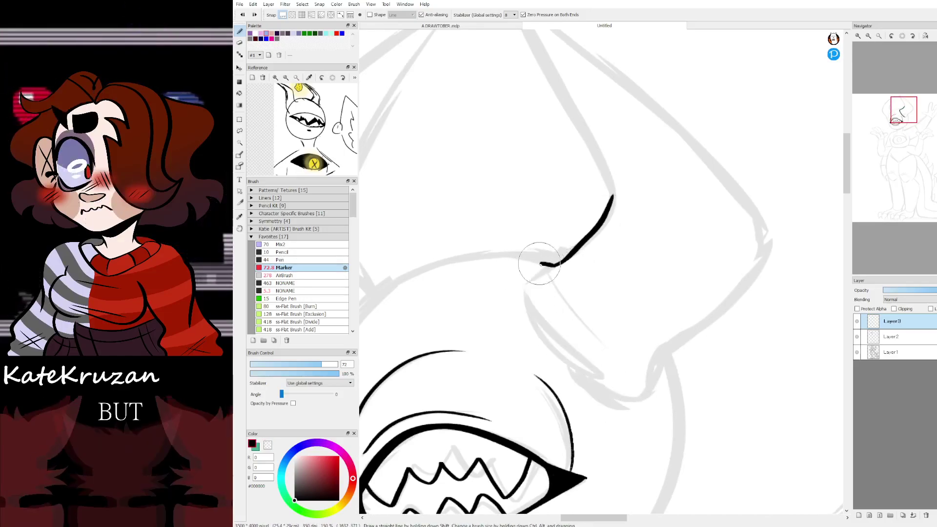
{"action": "mouse_move", "coordinate": [541, 263]}
{"action": "left_mouse_down"}
{"action": "mouse_move", "coordinate": [521, 285]}
{"action": "mouse_move", "coordinate": [561, 358]}
{"action": "left_mouse_up"}
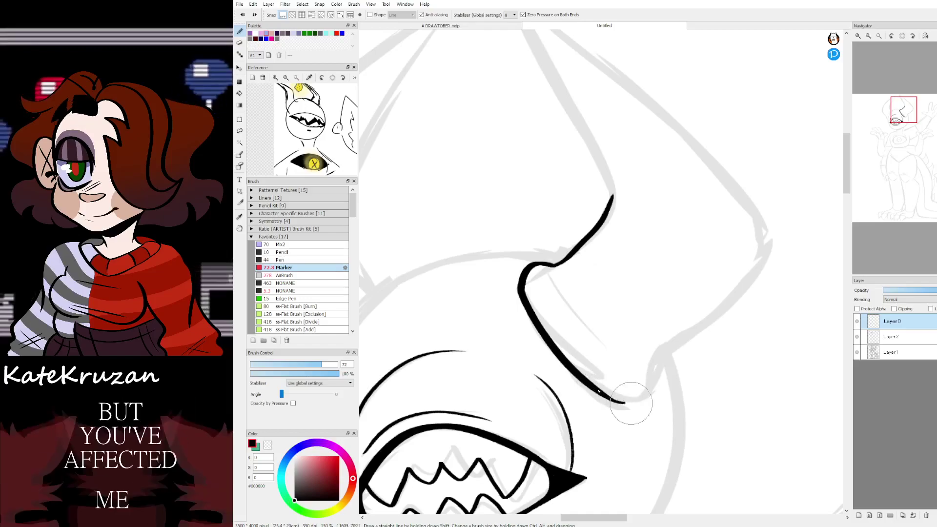
{"action": "mouse_move", "coordinate": [601, 392]}
{"action": "left_mouse_down"}
{"action": "mouse_move", "coordinate": [634, 399]}
{"action": "mouse_move", "coordinate": [646, 364]}
{"action": "left_mouse_up"}
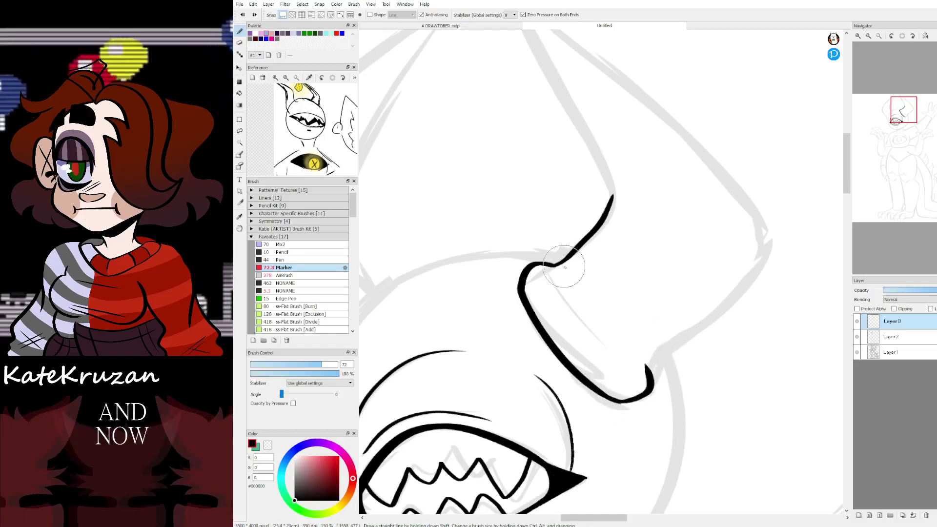
{"action": "mouse_move", "coordinate": [553, 266]}
{"action": "left_mouse_down"}
{"action": "mouse_move", "coordinate": [614, 360]}
{"action": "mouse_move", "coordinate": [759, 259]}
{"action": "left_mouse_up"}
{"action": "left_click_drag", "start_coordinate": [926, 148], "coordinate": [907, 111]}
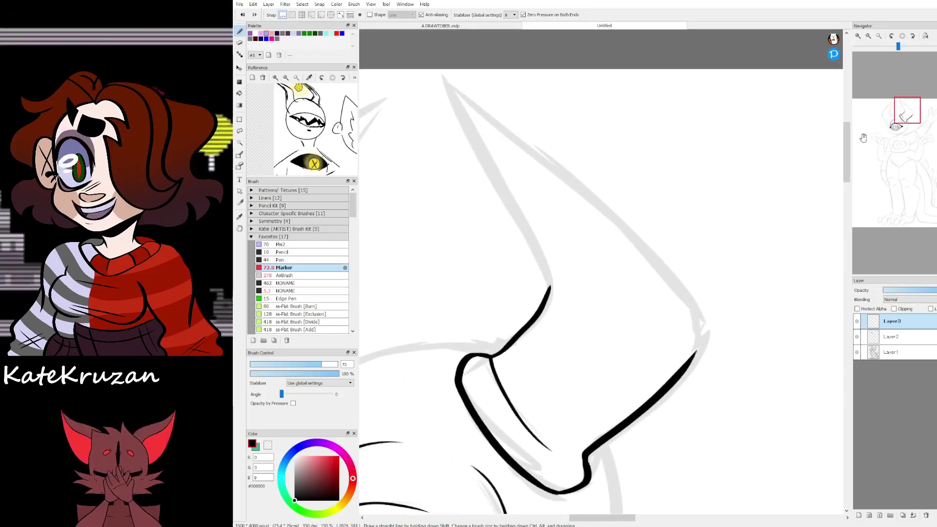
Step: Ink the right horn's inner edge from the base curve up to the pointed tip
{"action": "mouse_move", "coordinate": [543, 297]}
{"action": "left_mouse_down"}
{"action": "mouse_move", "coordinate": [541, 259]}
{"action": "mouse_move", "coordinate": [485, 105]}
{"action": "mouse_move", "coordinate": [447, 84]}
{"action": "left_mouse_up"}
{"action": "key", "text": "ctrl+z"}
{"action": "mouse_move", "coordinate": [547, 299]}
{"action": "left_mouse_down"}
{"action": "mouse_move", "coordinate": [462, 93]}
{"action": "mouse_move", "coordinate": [491, 161]}
{"action": "left_mouse_up"}
{"action": "key", "text": "ctrl+z"}
{"action": "left_click_drag", "start_coordinate": [445, 79], "coordinate": [482, 136]}
Step: Ink the right horn's long outer edge from the tip down to its widest corner
{"action": "left_click_drag", "start_coordinate": [446, 78], "coordinate": [589, 201]}
{"action": "key", "text": "ctrl+z"}
{"action": "mouse_move", "coordinate": [444, 77]}
{"action": "left_mouse_down"}
{"action": "mouse_move", "coordinate": [604, 191]}
{"action": "mouse_move", "coordinate": [655, 250]}
{"action": "left_mouse_up"}
{"action": "key", "text": "ctrl+z"}
{"action": "left_click_drag", "start_coordinate": [449, 81], "coordinate": [622, 229]}
{"action": "key", "text": "ctrl+z"}
{"action": "left_click_drag", "start_coordinate": [446, 80], "coordinate": [637, 244]}
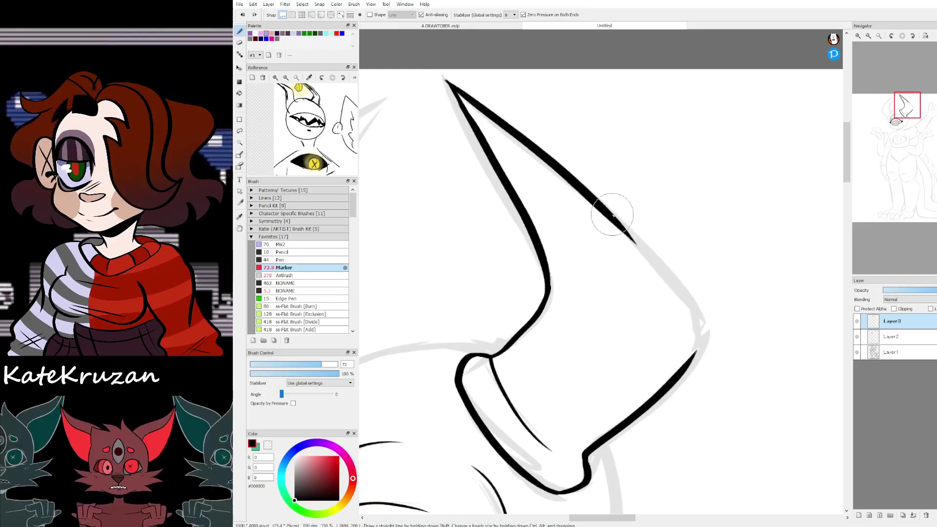
{"action": "key", "text": "ctrl+z"}
{"action": "left_click_drag", "start_coordinate": [663, 266], "coordinate": [675, 297]}
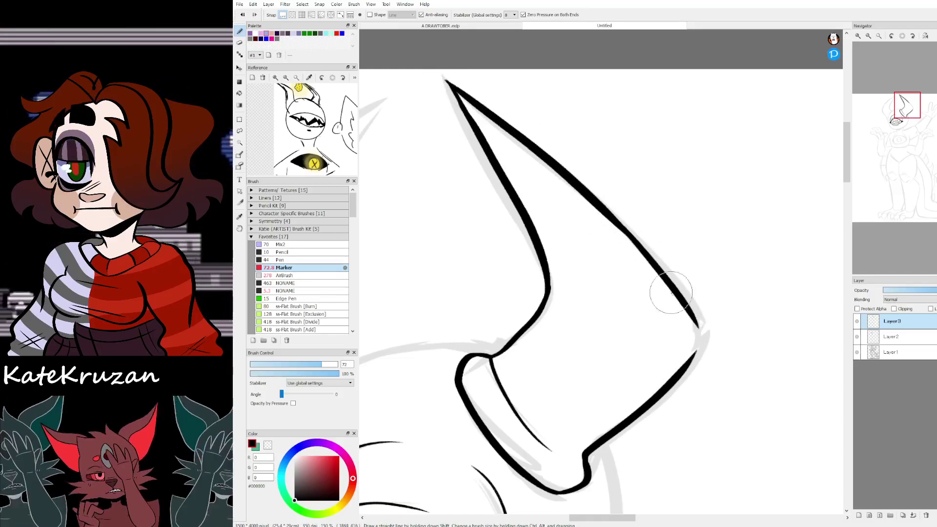
Step: Round off the right horn's outer corner with a curve joining the upper and lower outer edges
{"action": "key", "text": "ctrl+z"}
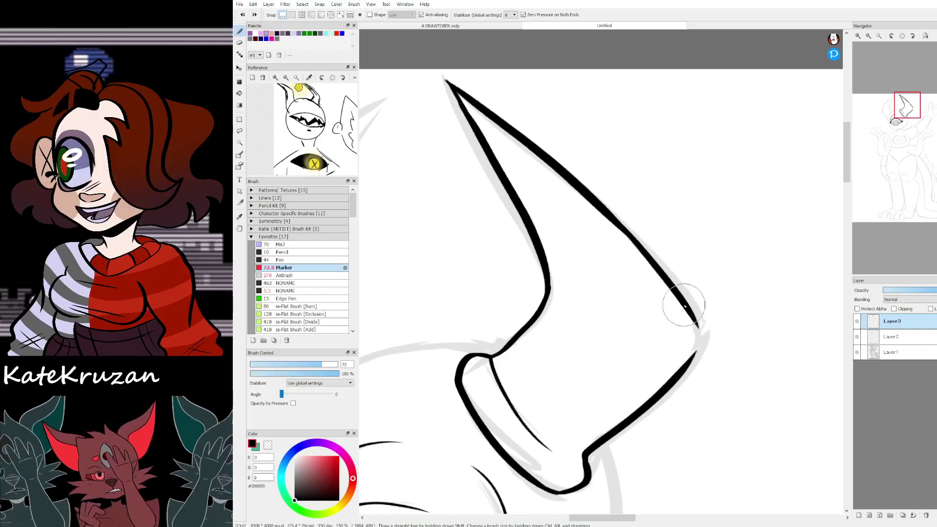
{"action": "key", "text": "ctrl+z"}
{"action": "mouse_move", "coordinate": [686, 305]}
{"action": "left_mouse_down"}
{"action": "mouse_move", "coordinate": [696, 343]}
{"action": "mouse_move", "coordinate": [682, 366]}
{"action": "left_mouse_up"}
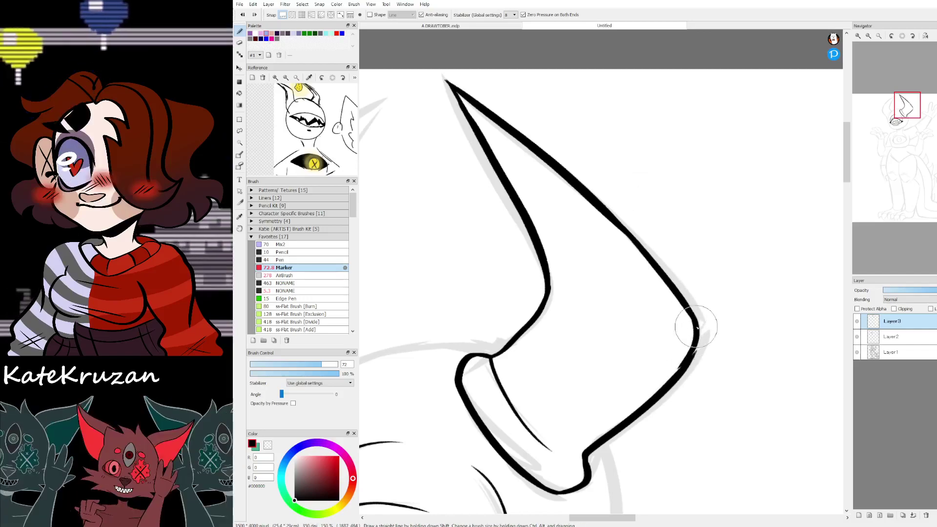
{"action": "key", "text": "ctrl+z"}
{"action": "left_click_drag", "start_coordinate": [685, 304], "coordinate": [694, 361]}
{"action": "left_click_drag", "start_coordinate": [685, 300], "coordinate": [681, 373]}
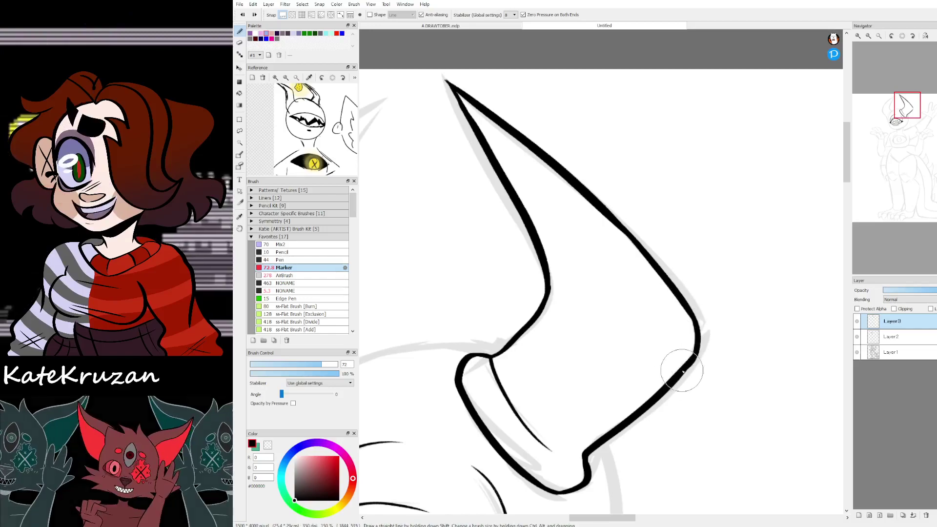
{"action": "key", "text": "ctrl+z"}
{"action": "key", "text": "ctrl+z"}
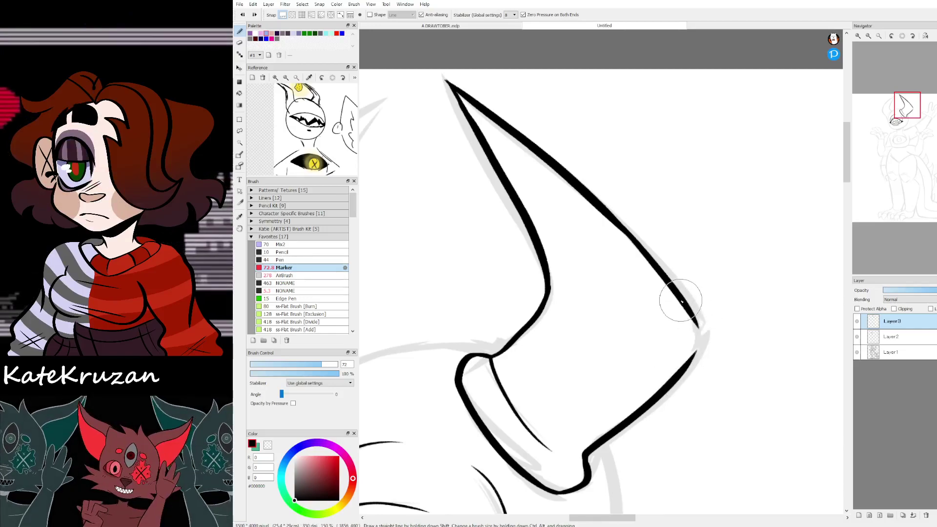
Step: Duplicate the horn layer, flip the copy horizontally and move it to the left side of the head
{"action": "mouse_move", "coordinate": [907, 105]}
{"action": "left_mouse_down"}
{"action": "mouse_move", "coordinate": [914, 140]}
{"action": "mouse_move", "coordinate": [907, 96]}
{"action": "mouse_move", "coordinate": [895, 108]}
{"action": "left_mouse_up"}
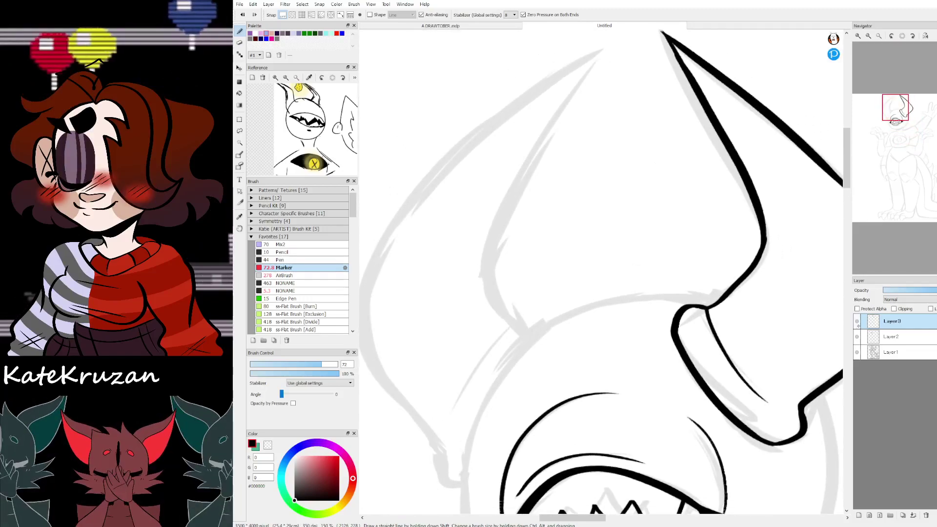
{"action": "key", "text": "ctrl+shift+n"}
{"action": "key", "text": "ctrl+t"}
{"action": "left_click", "coordinate": [734, 504]}
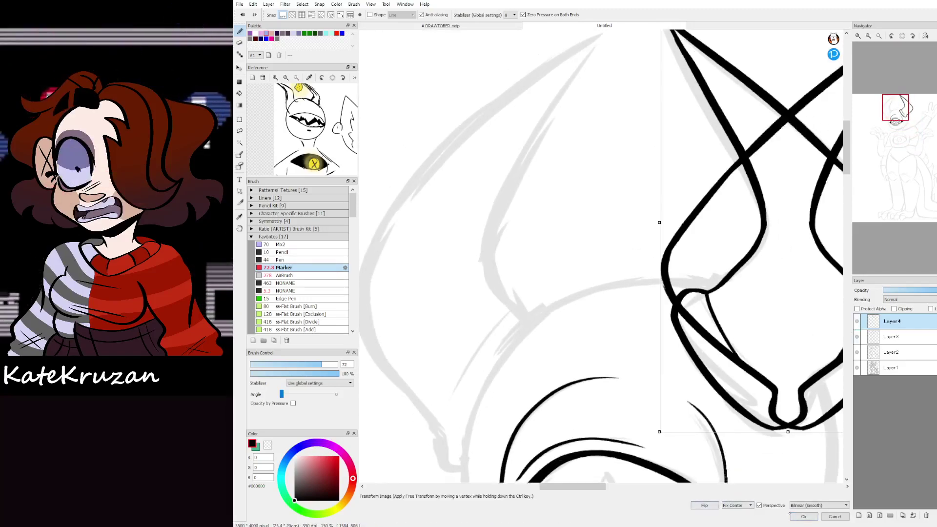
{"action": "left_click", "coordinate": [801, 504]}
{"action": "key", "text": "v"}
{"action": "left_click_drag", "start_coordinate": [756, 314], "coordinate": [446, 324]}
Step: Erase the left horn's rounded base and crease where they overlap the head, and merge its layer into the right horn's layer
{"action": "left_click", "coordinate": [867, 37]}
{"action": "left_click", "coordinate": [867, 37]}
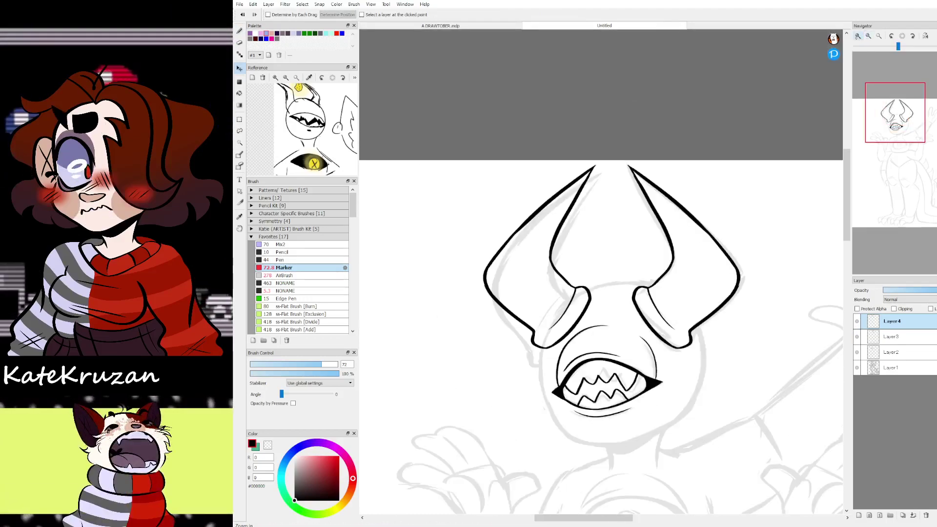
{"action": "left_click", "coordinate": [858, 36]}
{"action": "mouse_move", "coordinate": [895, 120]}
{"action": "left_mouse_down"}
{"action": "mouse_move", "coordinate": [898, 131]}
{"action": "mouse_move", "coordinate": [896, 121]}
{"action": "left_mouse_up"}
{"action": "key", "text": "b"}
{"action": "key", "text": "z"}
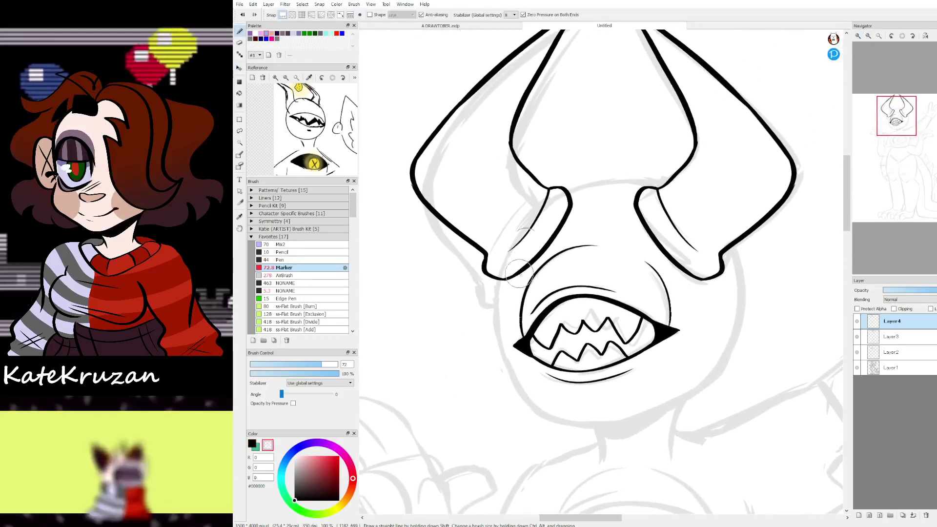
{"action": "mouse_move", "coordinate": [570, 200]}
{"action": "left_mouse_down"}
{"action": "mouse_move", "coordinate": [511, 272]}
{"action": "mouse_move", "coordinate": [567, 196]}
{"action": "mouse_move", "coordinate": [540, 247]}
{"action": "left_mouse_up"}
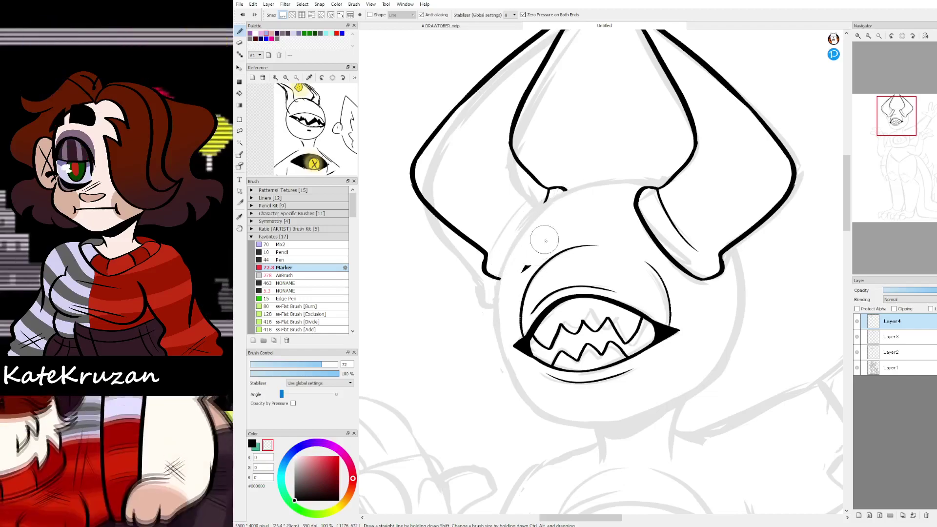
{"action": "left_click_drag", "start_coordinate": [903, 123], "coordinate": [899, 118]}
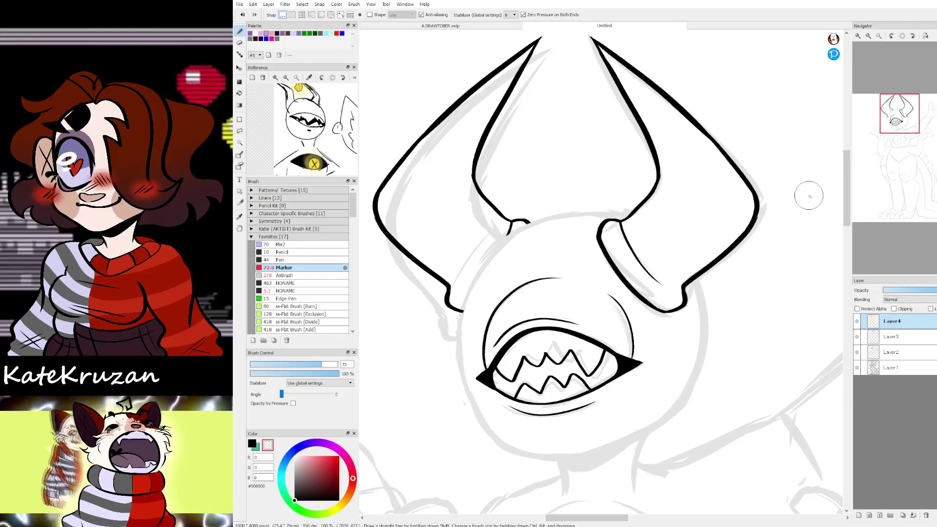
{"action": "key", "text": "x"}
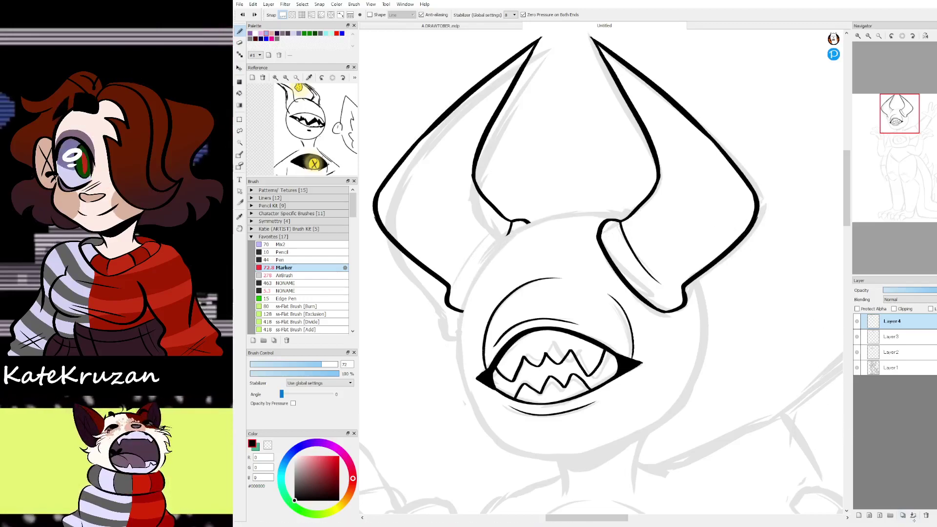
{"action": "key", "text": "ctrl+shift+n"}
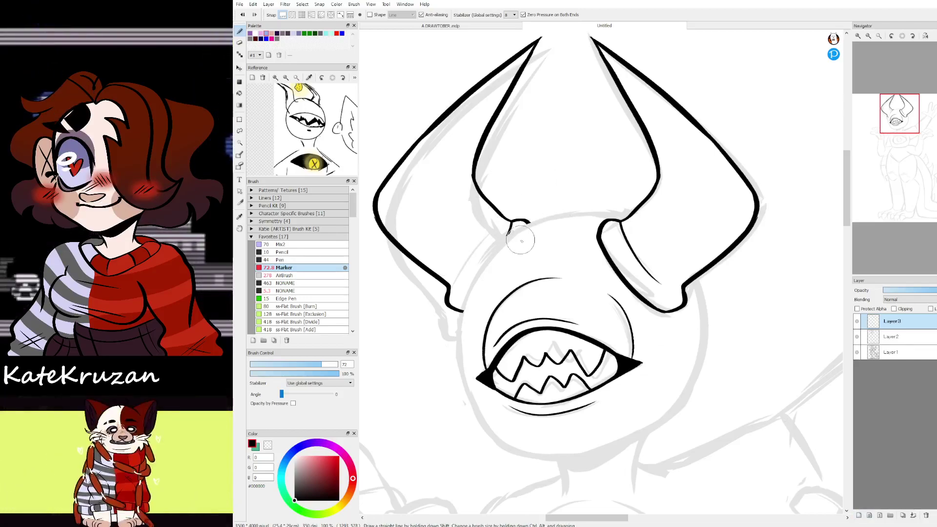
Step: Ink the head's top arc between the horns and its left side down past the mouth's left corner
{"action": "key", "text": "ctrl+z"}
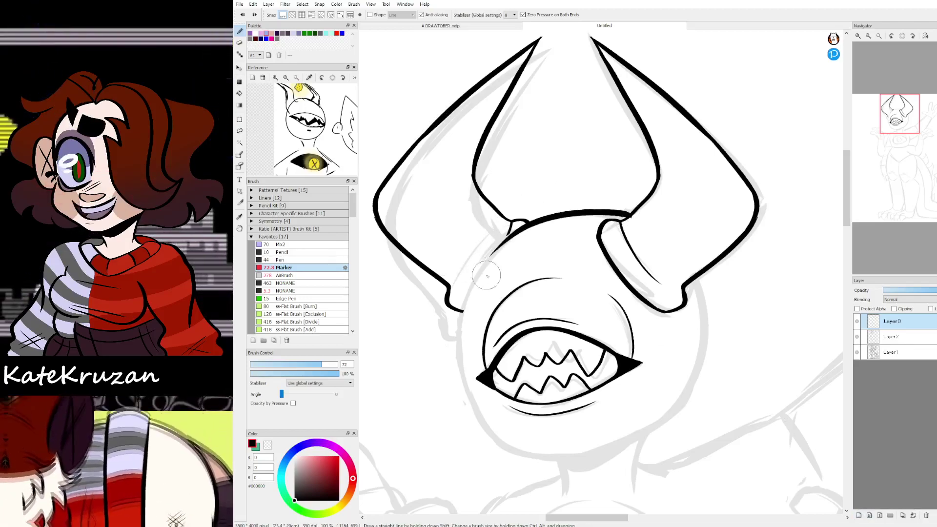
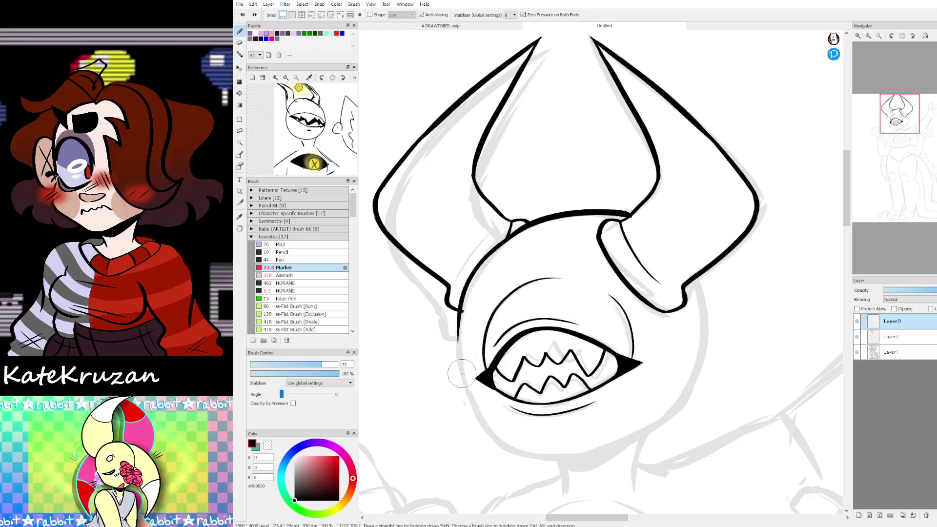
{"action": "key", "text": "ctrl+z"}
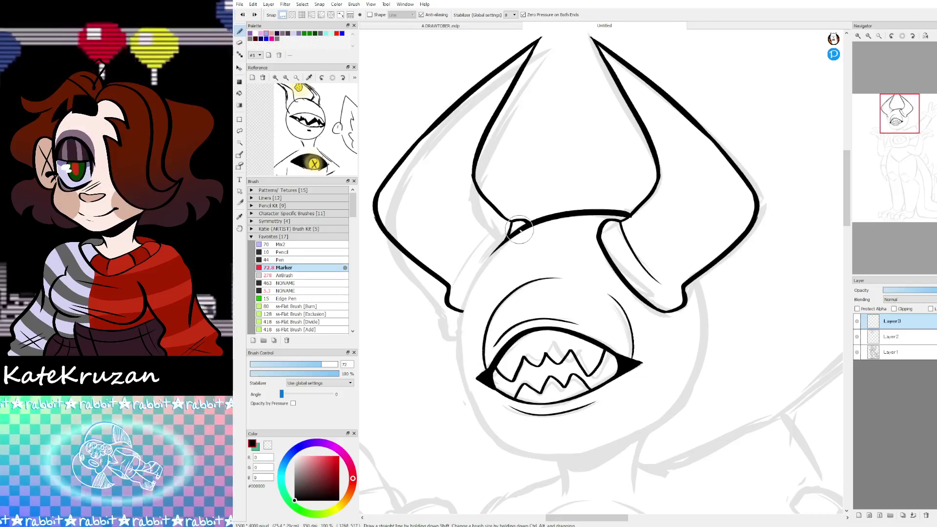
{"action": "left_click_drag", "start_coordinate": [520, 230], "coordinate": [476, 361]}
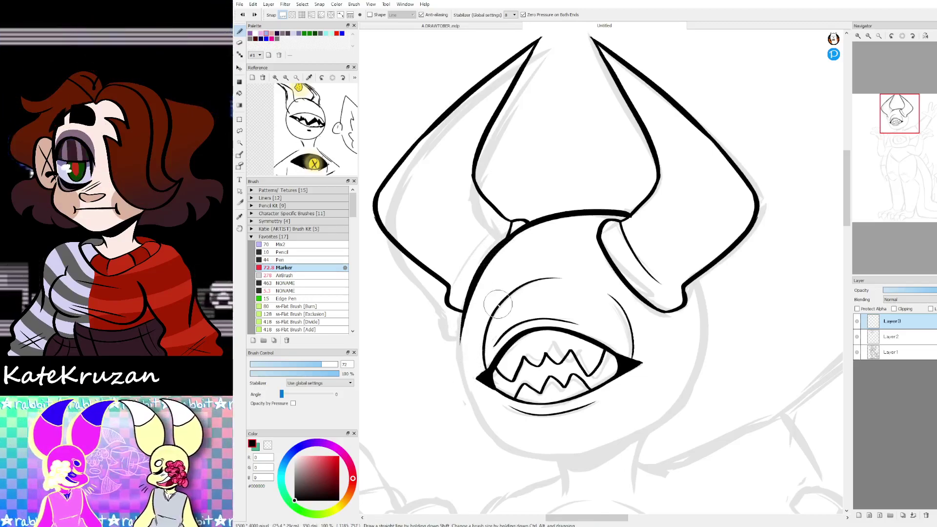
{"action": "key", "text": "ctrl+z"}
{"action": "left_click_drag", "start_coordinate": [495, 246], "coordinate": [456, 366]}
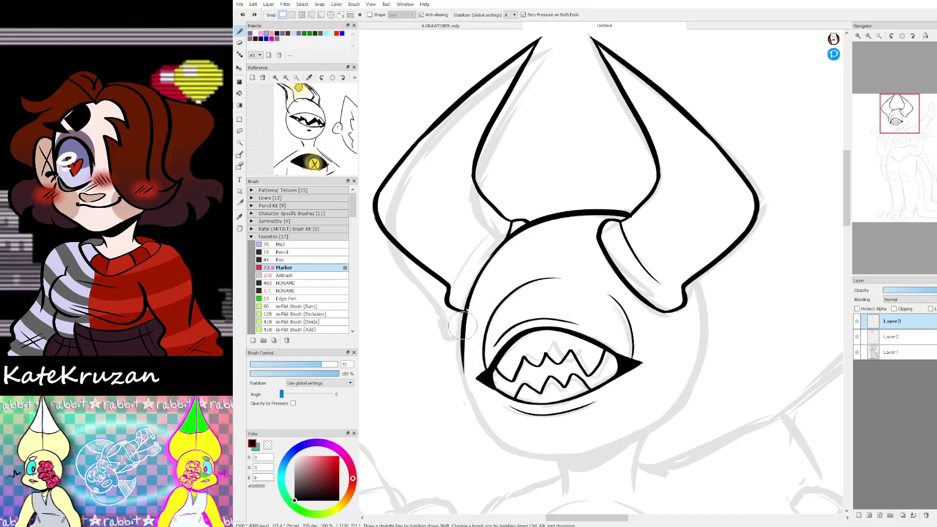
{"action": "left_click_drag", "start_coordinate": [464, 319], "coordinate": [472, 407]}
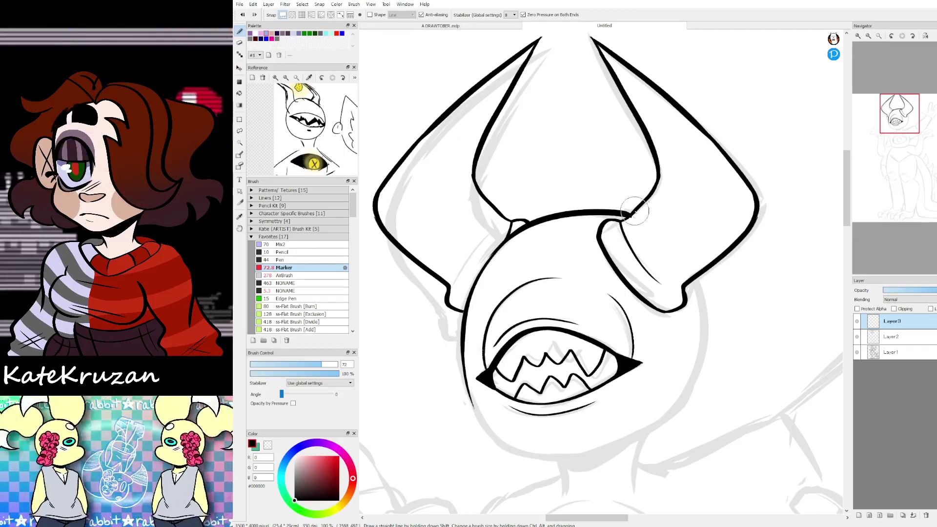
Step: Trim the lower end of the head's left outline beside the mouth's corner with transparent colour
{"action": "scroll", "coordinate": [900, 114], "scroll_direction": "up", "scroll_amount": 1}
{"action": "left_click_drag", "start_coordinate": [899, 115], "coordinate": [895, 126]}
{"action": "key", "text": "x"}
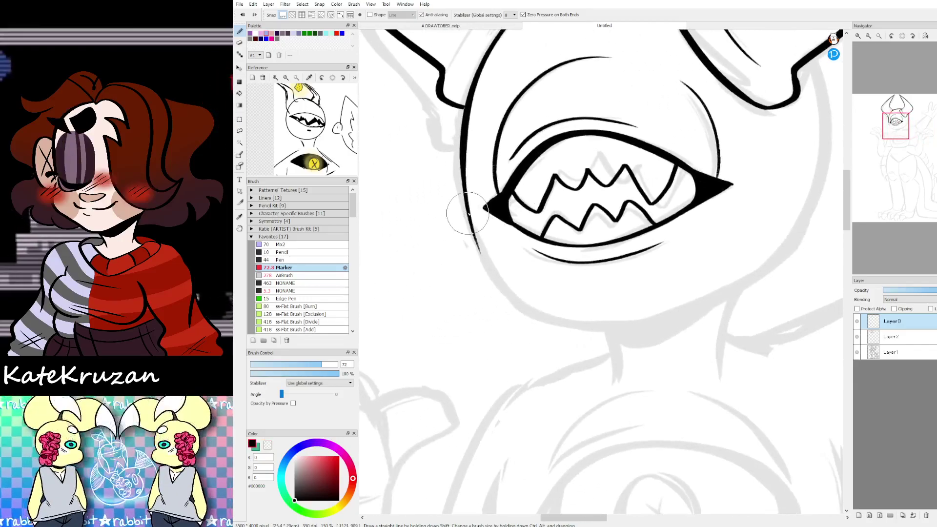
{"action": "key", "text": "c"}
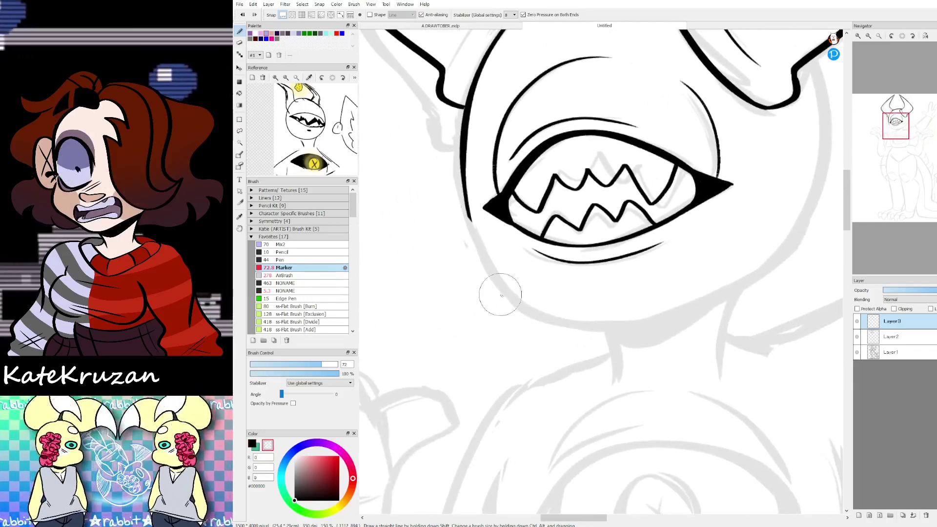
Step: Ink the jaw curve from the head's left outline around beneath the mouth to the right side of the chin
{"action": "key", "text": "c"}
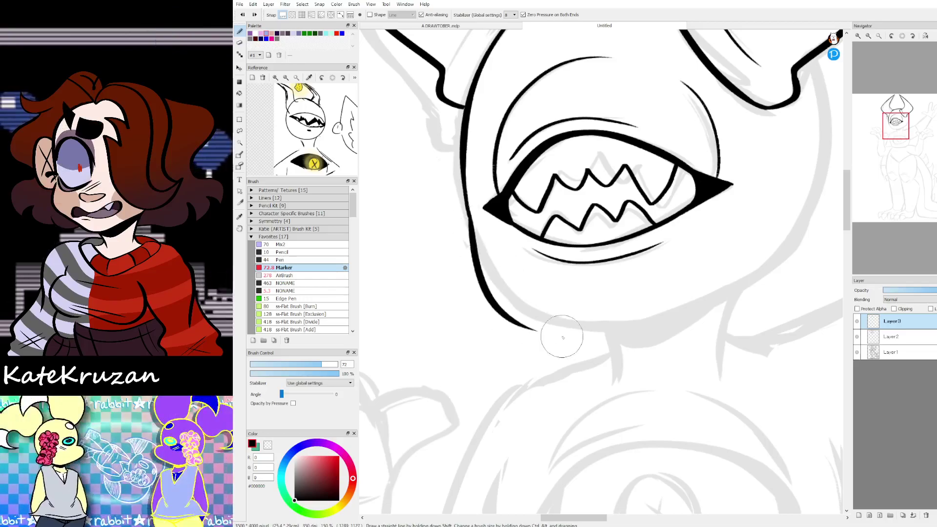
{"action": "key", "text": "ctrl+z"}
{"action": "left_click_drag", "start_coordinate": [467, 213], "coordinate": [491, 278]}
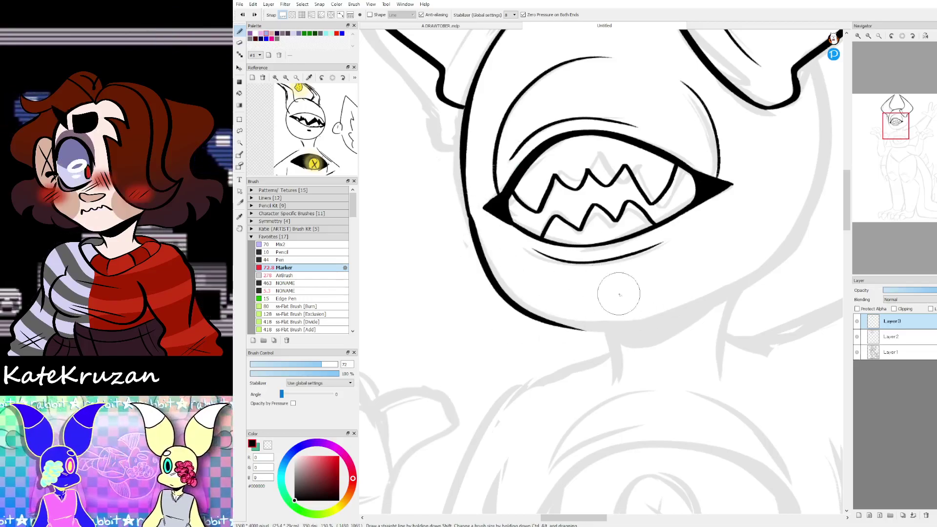
{"action": "key", "text": "ctrl+z"}
{"action": "left_click_drag", "start_coordinate": [470, 212], "coordinate": [690, 286]}
{"action": "key", "text": "ctrl+z"}
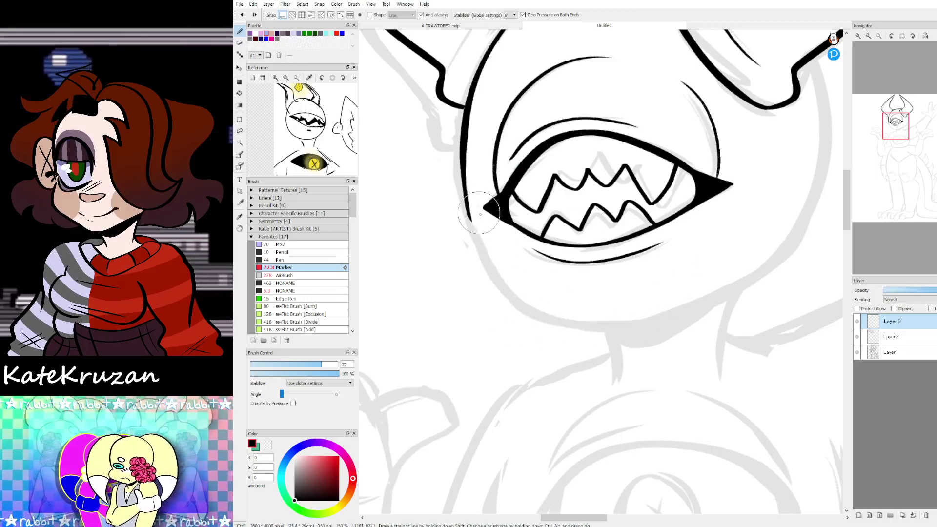
{"action": "mouse_move", "coordinate": [467, 216]}
{"action": "left_mouse_down"}
{"action": "mouse_move", "coordinate": [478, 259]}
{"action": "mouse_move", "coordinate": [659, 322]}
{"action": "left_mouse_up"}
{"action": "key", "text": "ctrl+z"}
{"action": "mouse_move", "coordinate": [469, 219]}
{"action": "left_mouse_down"}
{"action": "mouse_move", "coordinate": [558, 326]}
{"action": "mouse_move", "coordinate": [614, 332]}
{"action": "mouse_move", "coordinate": [750, 271]}
{"action": "left_mouse_up"}
Step: Trim the right end of the chin line and ink the head's right side in a curve up toward the right horn's base
{"action": "left_click_drag", "start_coordinate": [904, 120], "coordinate": [900, 123]}
{"action": "mouse_move", "coordinate": [717, 117]}
{"action": "left_mouse_down"}
{"action": "mouse_move", "coordinate": [722, 154]}
{"action": "mouse_move", "coordinate": [663, 348]}
{"action": "left_mouse_up"}
{"action": "left_click_drag", "start_coordinate": [909, 130], "coordinate": [893, 127]}
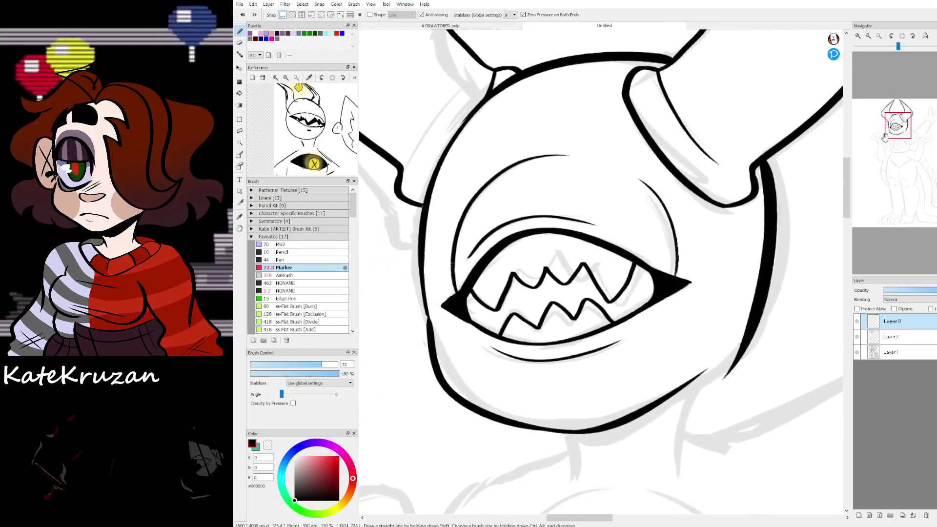
{"action": "key", "text": "ctrl+z"}
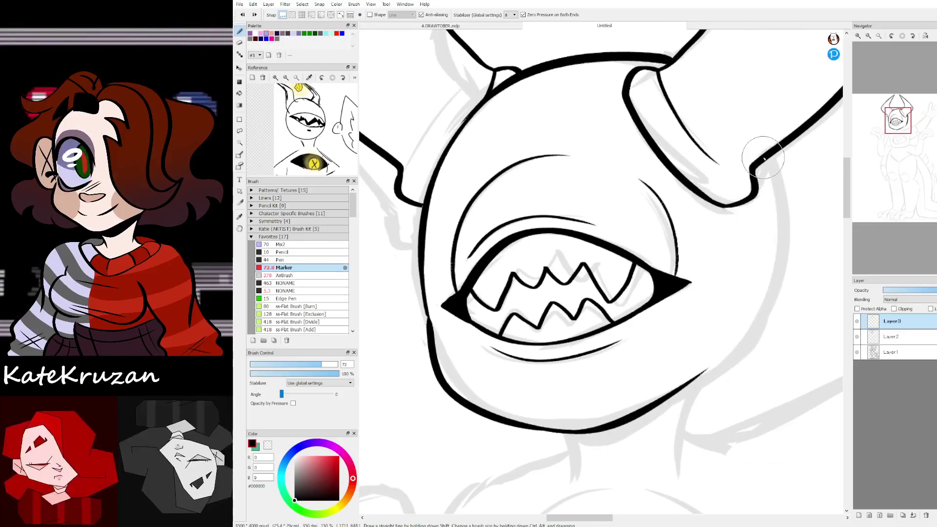
{"action": "key", "text": "ctrl+z"}
{"action": "key", "text": "ctrl+z"}
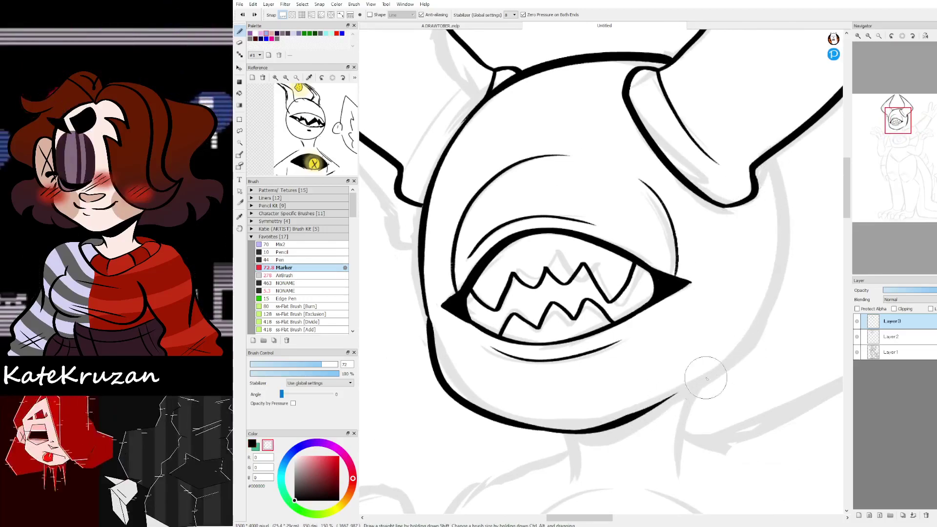
{"action": "left_click_drag", "start_coordinate": [620, 424], "coordinate": [779, 219]}
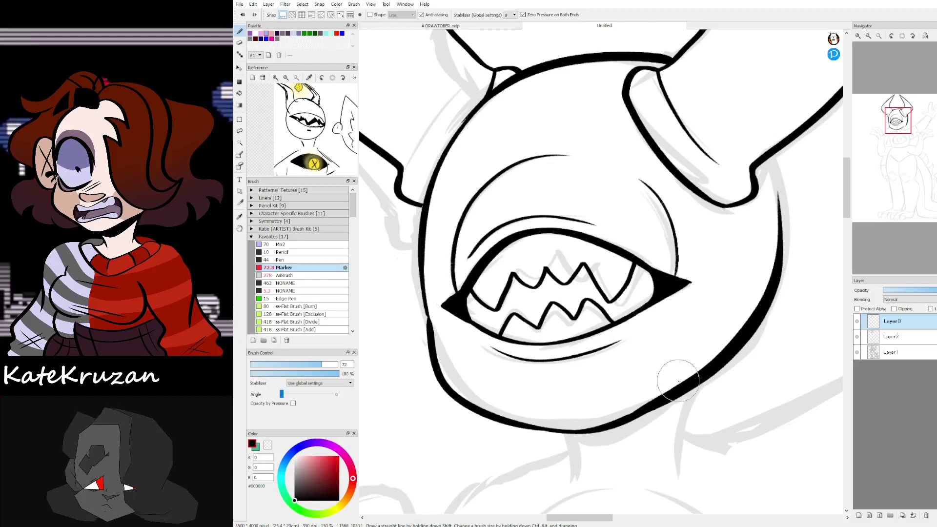
{"action": "key", "text": "ctrl+z"}
{"action": "mouse_move", "coordinate": [621, 424]}
{"action": "left_mouse_down"}
{"action": "mouse_move", "coordinate": [722, 365]}
{"action": "mouse_move", "coordinate": [785, 191]}
{"action": "left_mouse_up"}
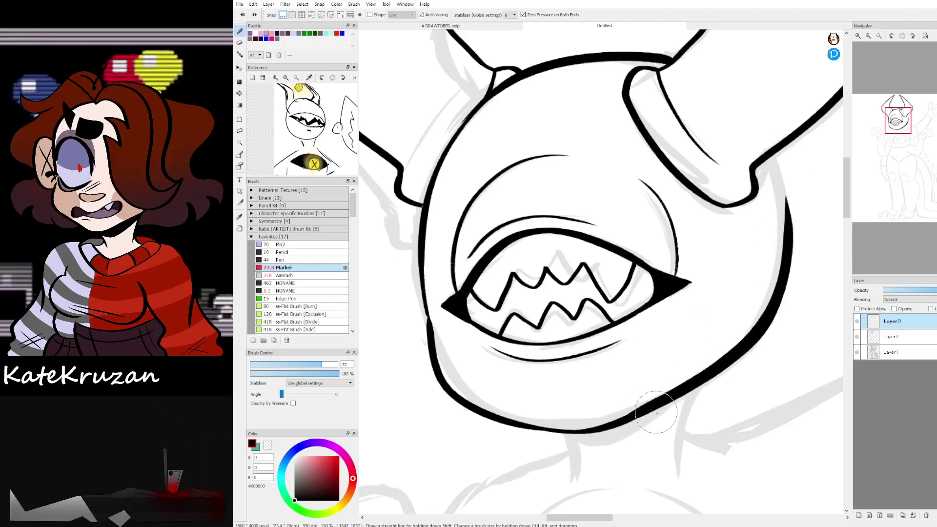
{"action": "key", "text": "ctrl+z"}
{"action": "mouse_move", "coordinate": [625, 426]}
{"action": "left_mouse_down"}
{"action": "mouse_move", "coordinate": [706, 380]}
{"action": "mouse_move", "coordinate": [789, 209]}
{"action": "mouse_move", "coordinate": [786, 188]}
{"action": "left_mouse_up"}
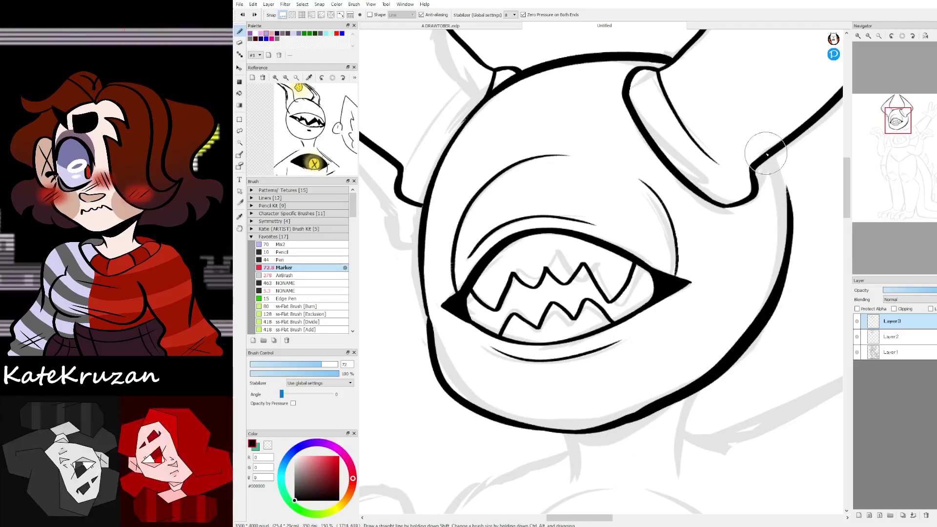
Step: Undo the last line inked up the head's right side toward the right horn
{"action": "key", "text": "ctrl+z"}
{"action": "key", "text": "z"}
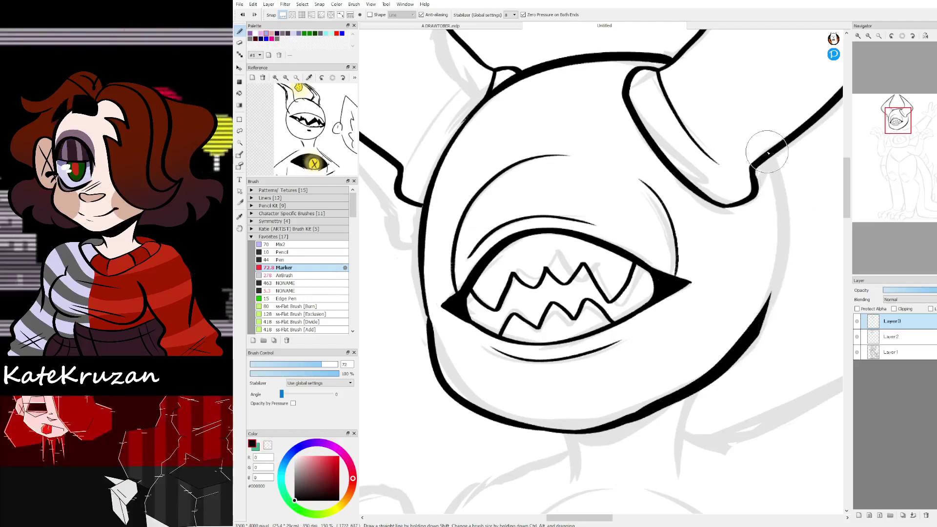
{"action": "key", "text": "ctrl+z"}
{"action": "mouse_move", "coordinate": [768, 156]}
{"action": "left_mouse_down"}
{"action": "mouse_move", "coordinate": [751, 331]}
{"action": "mouse_move", "coordinate": [727, 356]}
{"action": "left_mouse_up"}
{"action": "key", "text": "ctrl+z"}
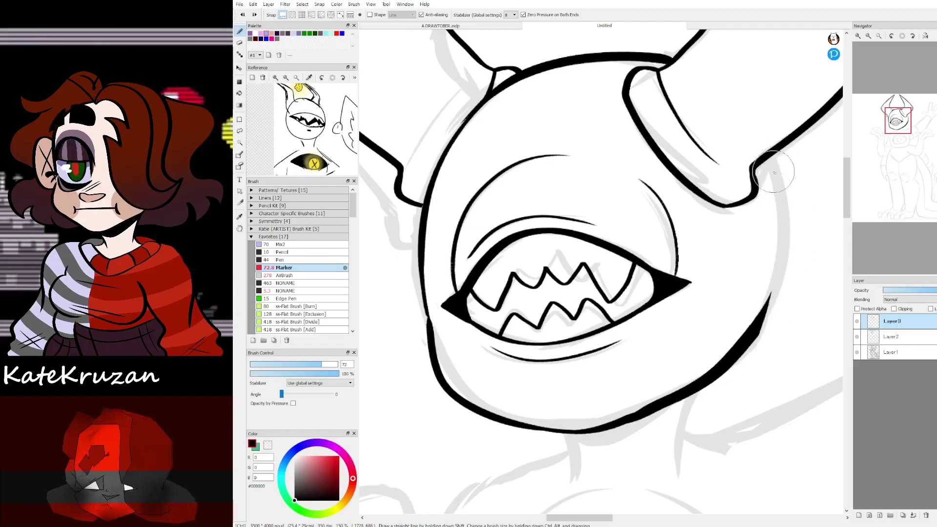
{"action": "mouse_move", "coordinate": [781, 175]}
{"action": "left_mouse_down"}
{"action": "mouse_move", "coordinate": [724, 375]}
{"action": "mouse_move", "coordinate": [775, 163]}
{"action": "mouse_move", "coordinate": [725, 379]}
{"action": "mouse_move", "coordinate": [760, 164]}
{"action": "left_mouse_up"}
{"action": "key", "text": "ctrl+z"}
{"action": "key", "text": "ctrl+z"}
{"action": "key", "text": "ctrl+z"}
{"action": "key", "text": "ctrl+z"}
{"action": "mouse_move", "coordinate": [734, 357]}
{"action": "left_mouse_down"}
{"action": "mouse_move", "coordinate": [780, 206]}
{"action": "mouse_move", "coordinate": [772, 158]}
{"action": "left_mouse_up"}
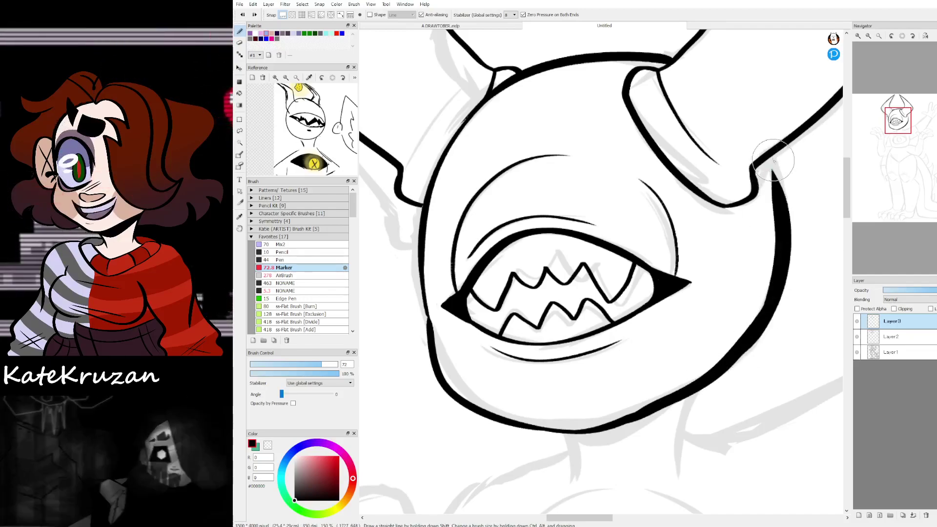
{"action": "key", "text": "ctrl+z"}
Step: Trim the chin line's right end with transparent colour and ink the head's right side in one curve up to the right horn's base
{"action": "key", "text": "x"}
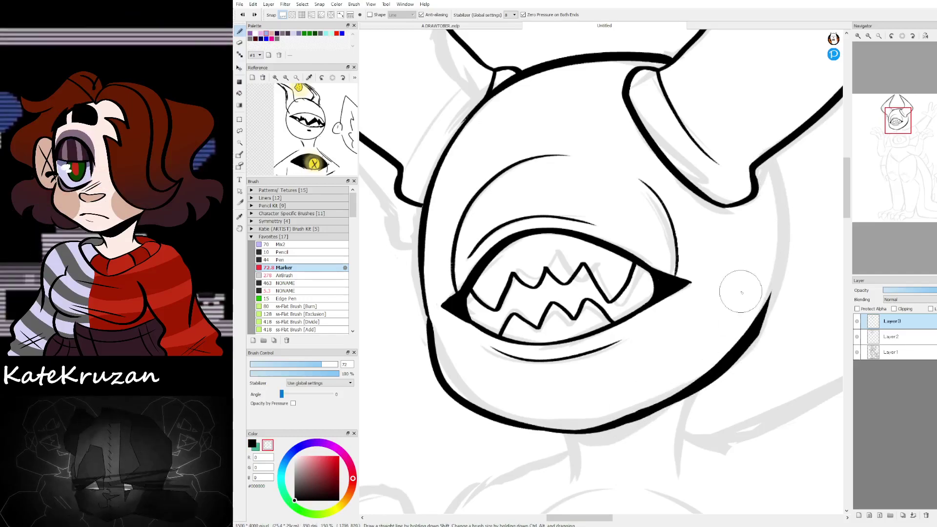
{"action": "left_click_drag", "start_coordinate": [611, 420], "coordinate": [773, 293]}
{"action": "key", "text": "x"}
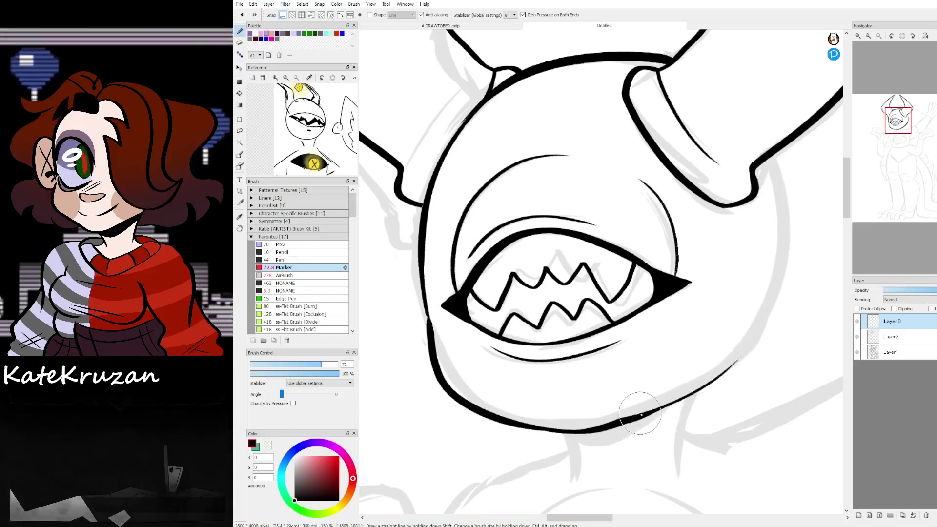
{"action": "left_click_drag", "start_coordinate": [612, 425], "coordinate": [749, 362]}
{"action": "key", "text": "ctrl+z"}
{"action": "mouse_move", "coordinate": [625, 423]}
{"action": "left_mouse_down"}
{"action": "mouse_move", "coordinate": [786, 234]}
{"action": "mouse_move", "coordinate": [776, 301]}
{"action": "mouse_move", "coordinate": [774, 165]}
{"action": "left_mouse_up"}
{"action": "key", "text": "x"}
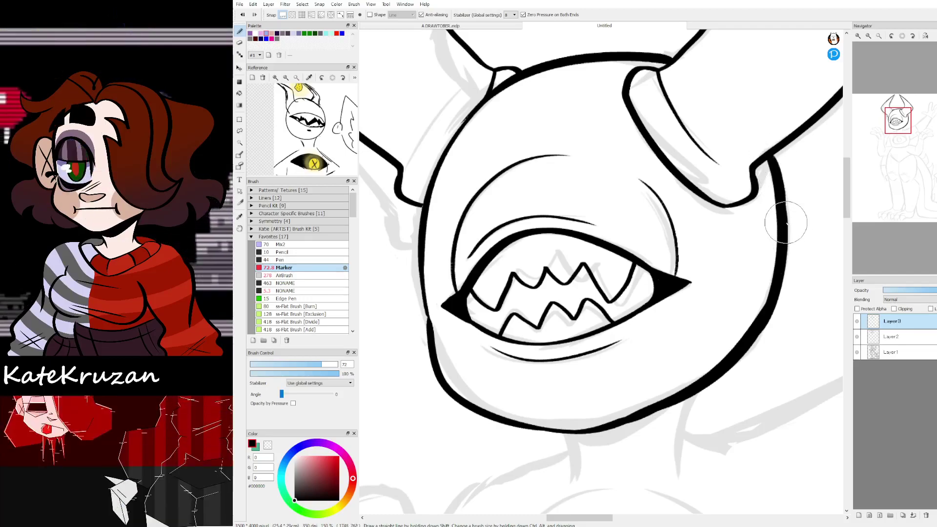
Step: Check the head in a flipped view, then ink both sides of the neck and a curved shadow edge beneath the chin
{"action": "mouse_move", "coordinate": [898, 126]}
{"action": "left_mouse_down"}
{"action": "mouse_move", "coordinate": [900, 146]}
{"action": "mouse_move", "coordinate": [898, 123]}
{"action": "left_mouse_up"}
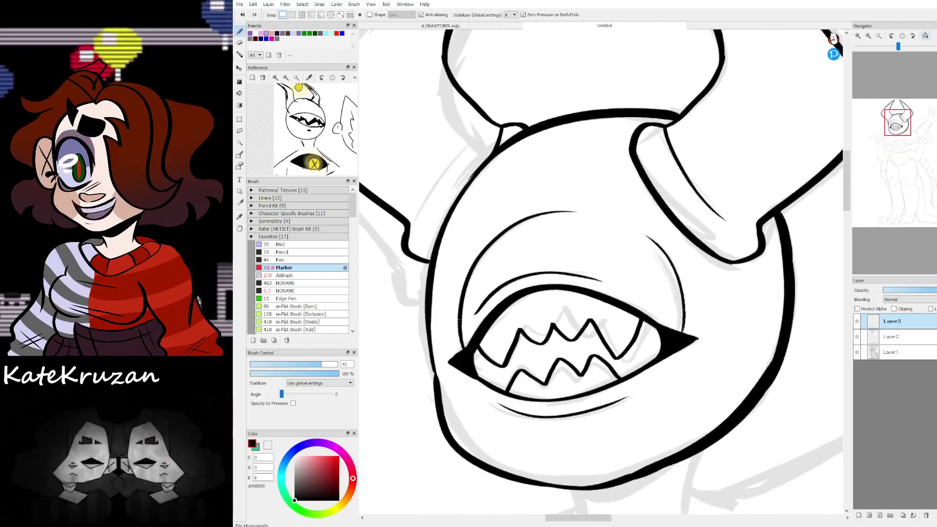
{"action": "left_click", "coordinate": [924, 37]}
{"action": "left_click", "coordinate": [912, 36]}
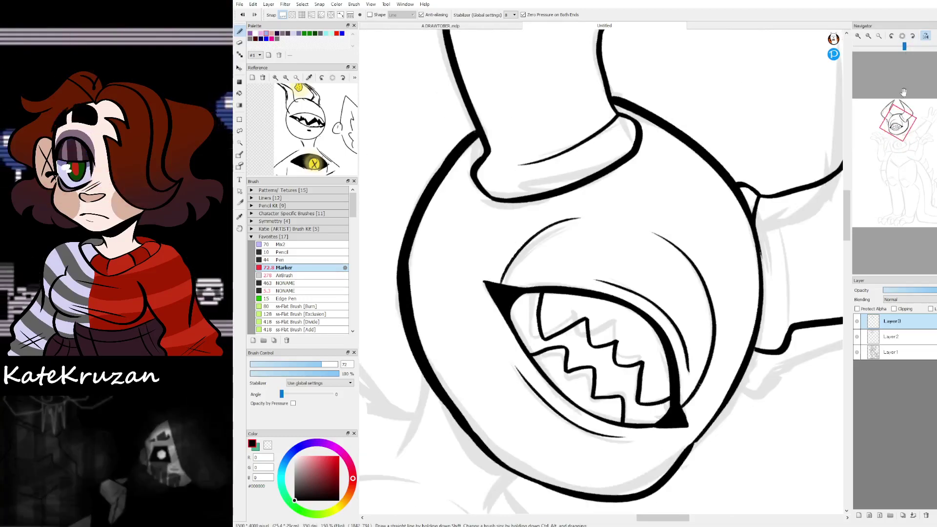
{"action": "left_click", "coordinate": [925, 36]}
{"action": "left_click", "coordinate": [901, 36]}
{"action": "left_click_drag", "start_coordinate": [897, 118], "coordinate": [898, 130]}
{"action": "key", "text": "ctrl+z"}
{"action": "left_click_drag", "start_coordinate": [542, 259], "coordinate": [545, 305]}
{"action": "left_click_drag", "start_coordinate": [669, 220], "coordinate": [674, 298]}
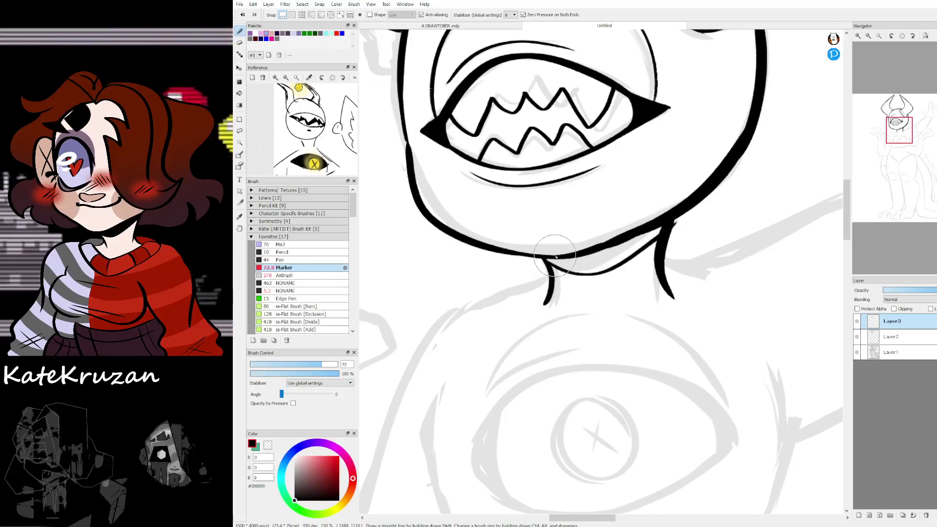
Step: Fill the shadow area between the chin line and the curve across the neck with solid black
{"action": "left_click_drag", "start_coordinate": [664, 232], "coordinate": [607, 262]}
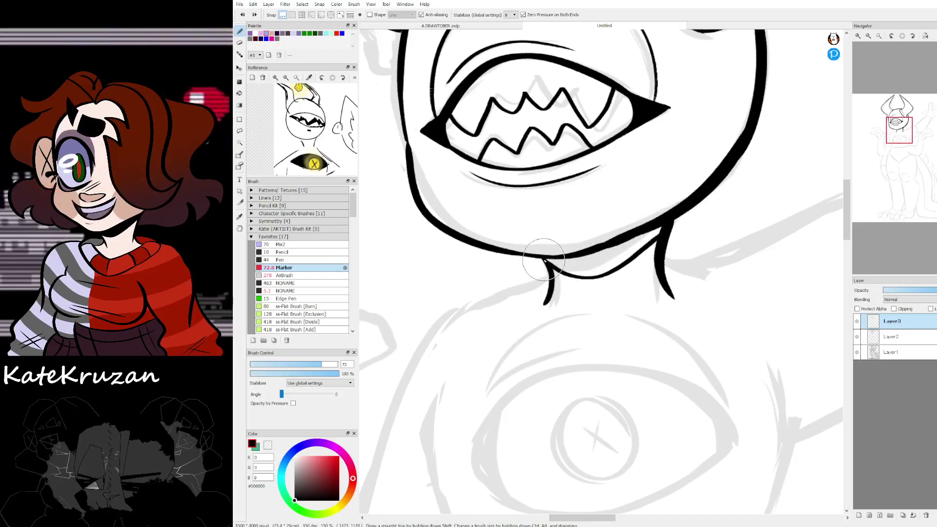
{"action": "mouse_move", "coordinate": [544, 260]}
{"action": "left_mouse_down"}
{"action": "mouse_move", "coordinate": [578, 263]}
{"action": "mouse_move", "coordinate": [652, 233]}
{"action": "left_mouse_up"}
{"action": "mouse_move", "coordinate": [543, 260]}
{"action": "left_mouse_down"}
{"action": "mouse_move", "coordinate": [630, 249]}
{"action": "mouse_move", "coordinate": [576, 259]}
{"action": "mouse_move", "coordinate": [667, 226]}
{"action": "left_mouse_up"}
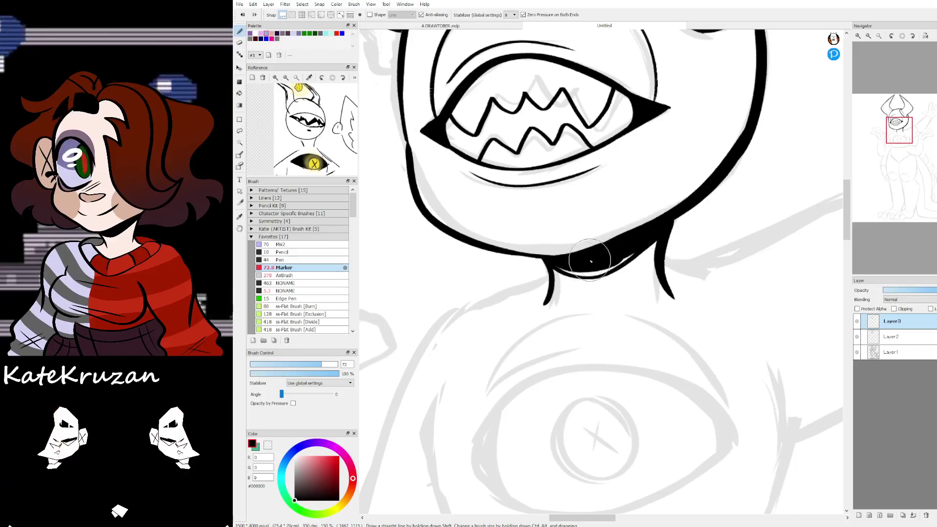
{"action": "mouse_move", "coordinate": [564, 266]}
{"action": "left_mouse_down"}
{"action": "mouse_move", "coordinate": [615, 262]}
{"action": "mouse_move", "coordinate": [576, 273]}
{"action": "mouse_move", "coordinate": [595, 276]}
{"action": "mouse_move", "coordinate": [618, 262]}
{"action": "mouse_move", "coordinate": [636, 266]}
{"action": "left_mouse_up"}
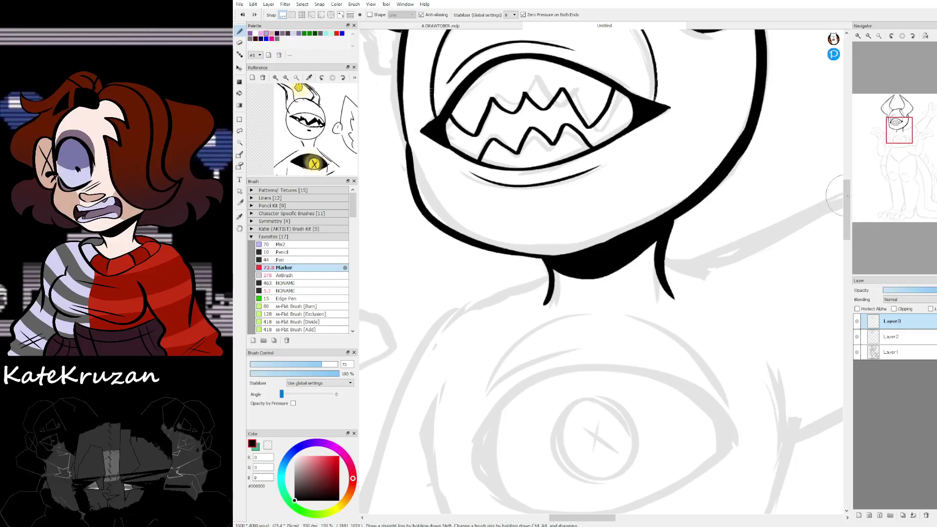
Step: Ink the chest eye's thick upper lid from its left corner over to its right corner, redoing the right end
{"action": "scroll", "coordinate": [832, 199], "scroll_direction": "down", "scroll_amount": 5}
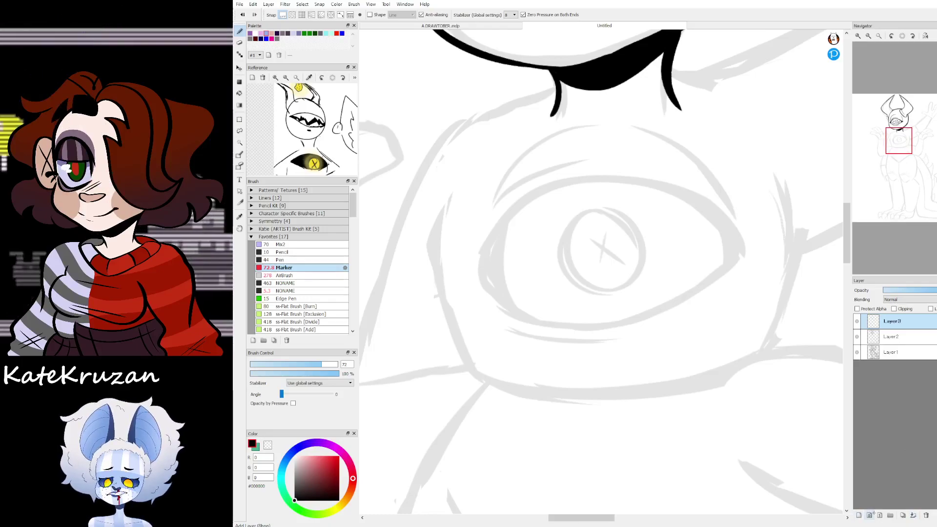
{"action": "mouse_move", "coordinate": [476, 271]}
{"action": "left_mouse_down"}
{"action": "mouse_move", "coordinate": [495, 233]}
{"action": "mouse_move", "coordinate": [749, 246]}
{"action": "left_mouse_up"}
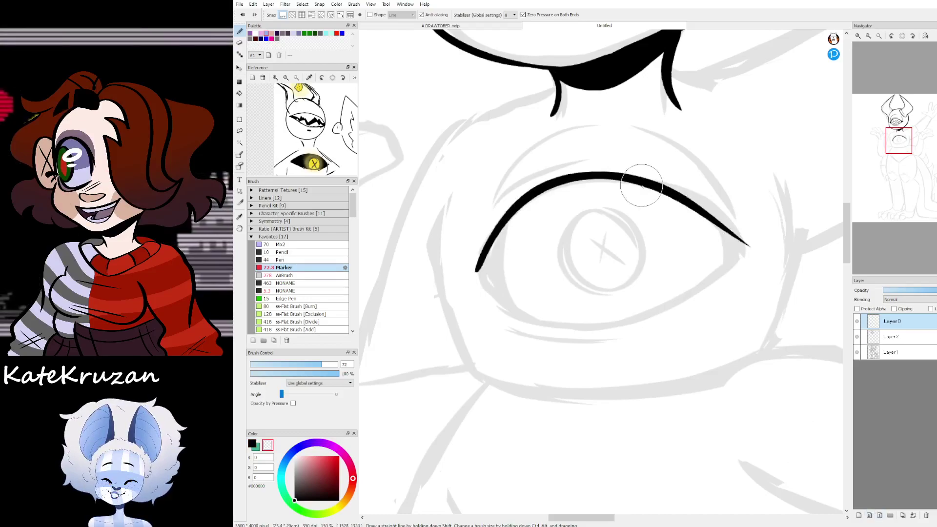
{"action": "left_click_drag", "start_coordinate": [643, 186], "coordinate": [761, 253]}
{"action": "key", "text": "z"}
{"action": "left_click_drag", "start_coordinate": [648, 186], "coordinate": [747, 252]}
{"action": "key", "text": "ctrl+z"}
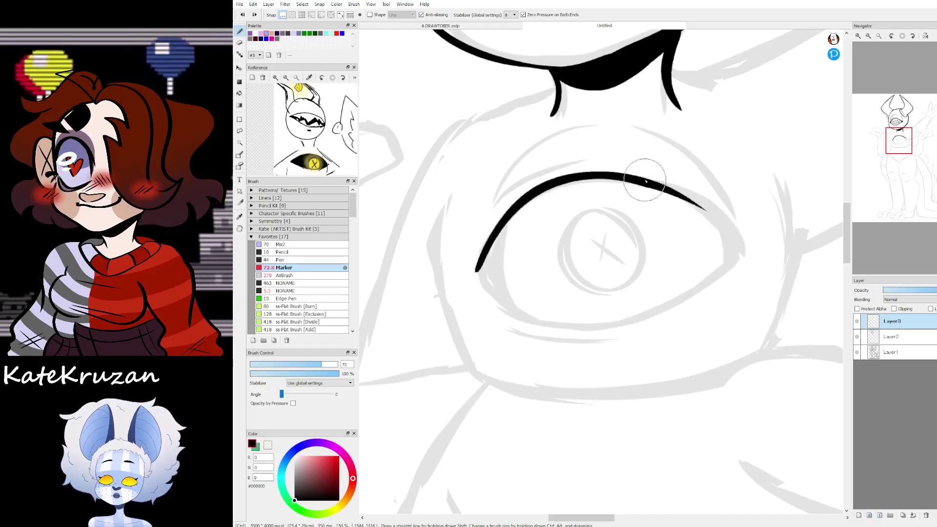
{"action": "mouse_move", "coordinate": [645, 185]}
{"action": "left_mouse_down"}
{"action": "mouse_move", "coordinate": [689, 196]}
{"action": "mouse_move", "coordinate": [754, 236]}
{"action": "left_mouse_up"}
{"action": "left_click_drag", "start_coordinate": [649, 184], "coordinate": [757, 241]}
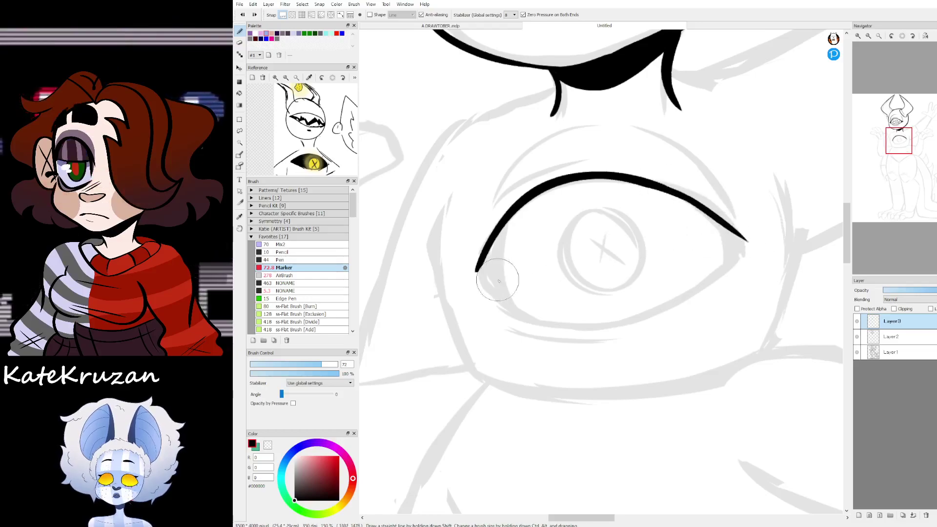
{"action": "key", "text": "ctrl+z"}
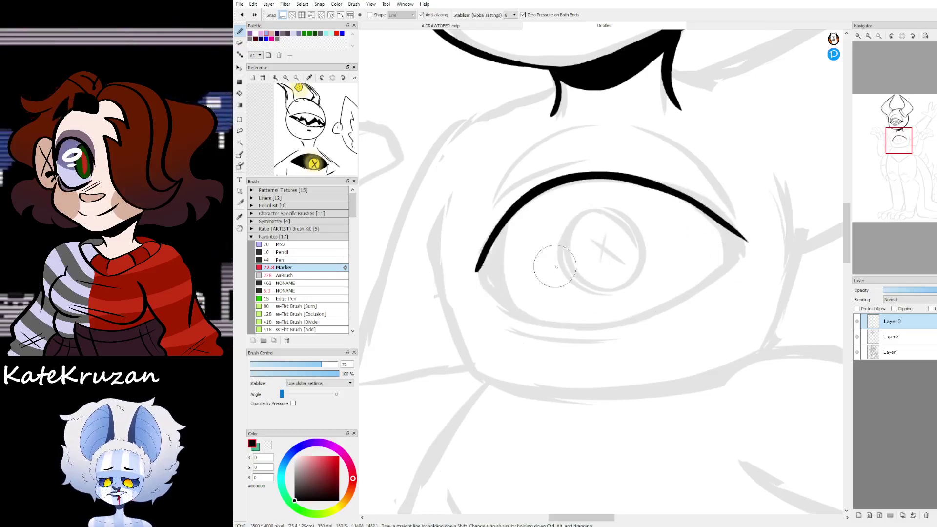
Step: Ink the chest eye's lower lid from the left corner around to a rounded join at the right corner
{"action": "left_click_drag", "start_coordinate": [556, 324], "coordinate": [725, 273]}
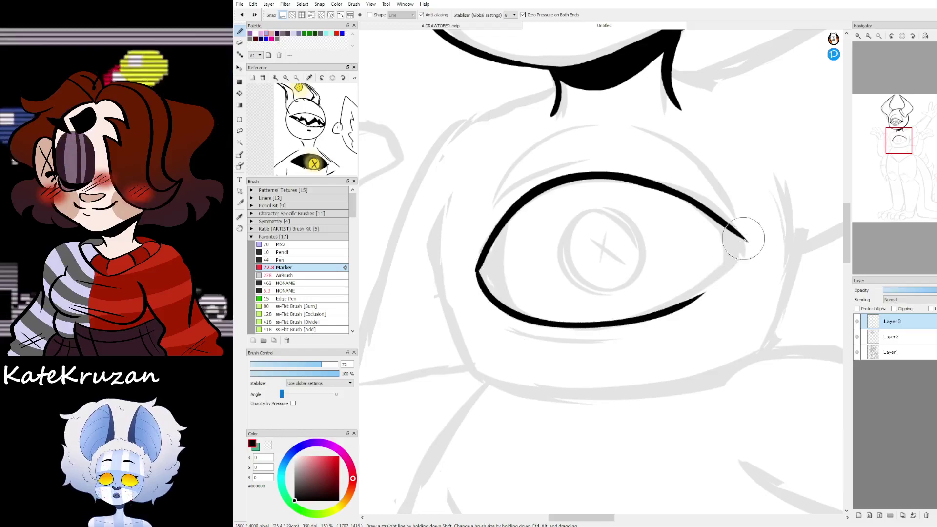
{"action": "left_click_drag", "start_coordinate": [744, 239], "coordinate": [701, 283]}
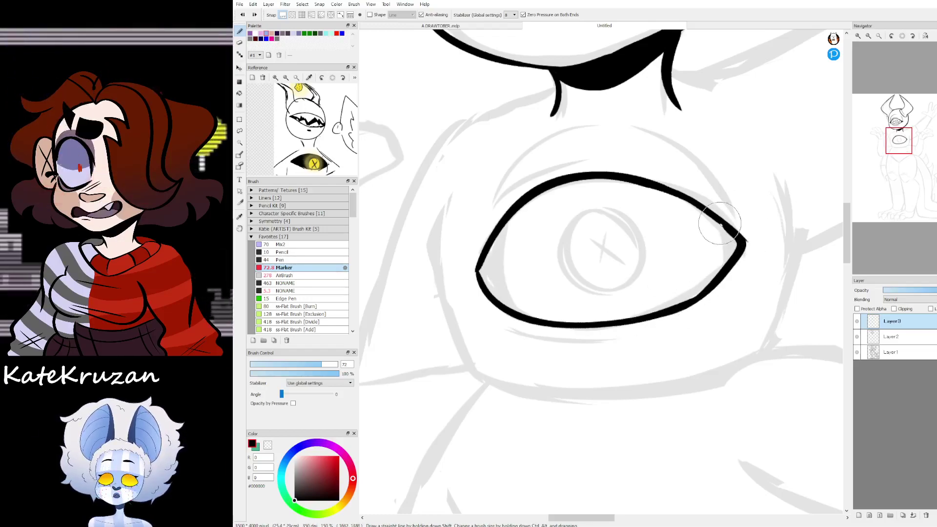
{"action": "key", "text": "ctrl+z"}
{"action": "key", "text": "ctrl+z"}
{"action": "key", "text": "ctrl+z"}
{"action": "mouse_move", "coordinate": [705, 293]}
{"action": "left_mouse_down"}
{"action": "mouse_move", "coordinate": [649, 322]}
{"action": "mouse_move", "coordinate": [751, 234]}
{"action": "mouse_move", "coordinate": [736, 279]}
{"action": "left_mouse_up"}
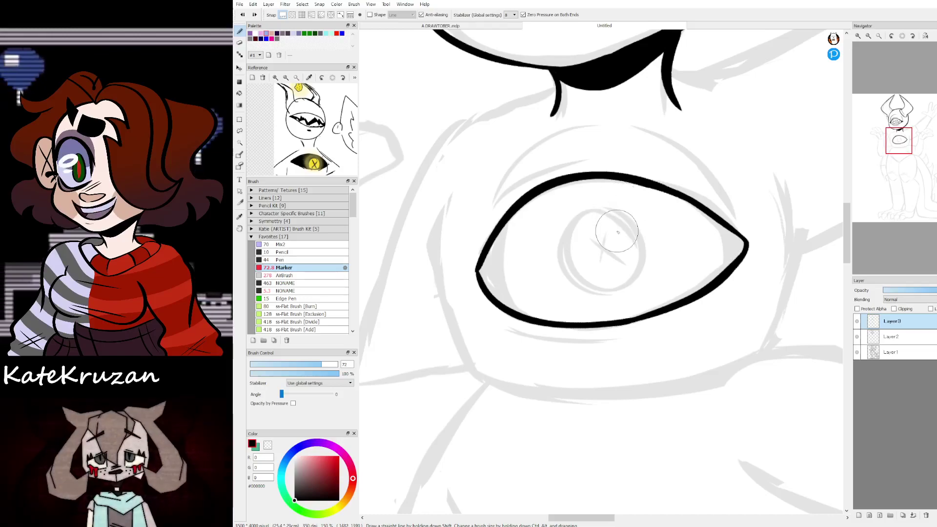
Step: Ink an oval iris in the middle of the chest eye and an X-shaped pupil inside it
{"action": "mouse_move", "coordinate": [612, 212]}
{"action": "left_mouse_down"}
{"action": "mouse_move", "coordinate": [607, 292]}
{"action": "mouse_move", "coordinate": [607, 206]}
{"action": "left_mouse_up"}
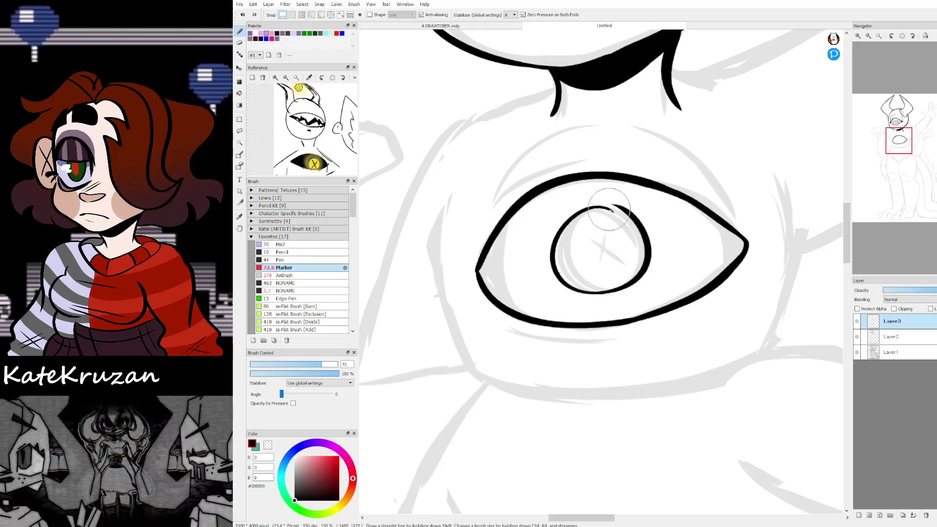
{"action": "key", "text": "ctrl+z"}
{"action": "key", "text": "ctrl+y"}
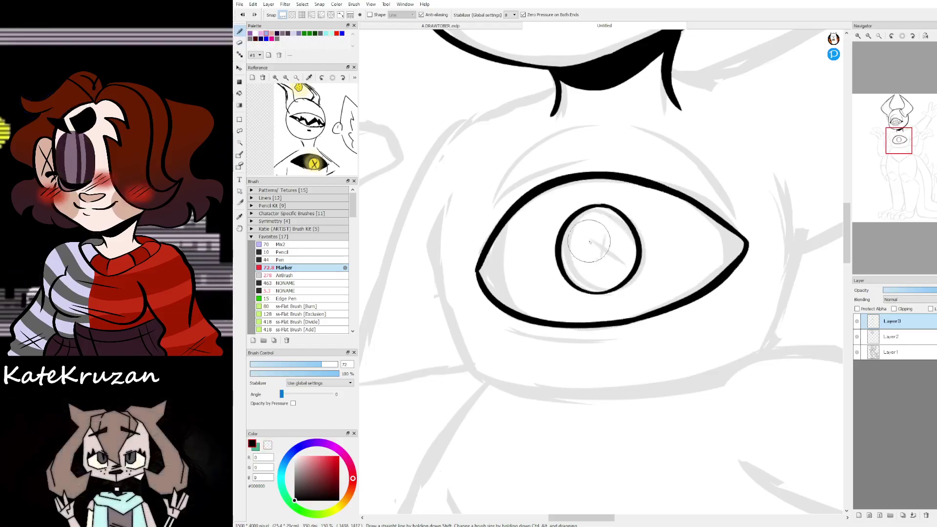
{"action": "left_click_drag", "start_coordinate": [604, 254], "coordinate": [627, 276]}
{"action": "left_click_drag", "start_coordinate": [577, 230], "coordinate": [619, 268]}
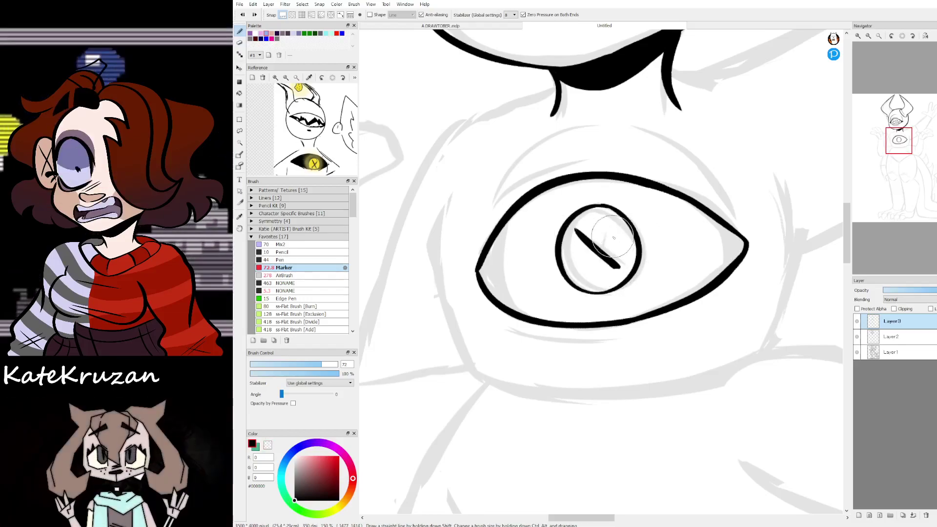
{"action": "key", "text": "ctrl+z"}
{"action": "left_click_drag", "start_coordinate": [576, 228], "coordinate": [619, 268]}
{"action": "left_click_drag", "start_coordinate": [609, 224], "coordinate": [576, 270]}
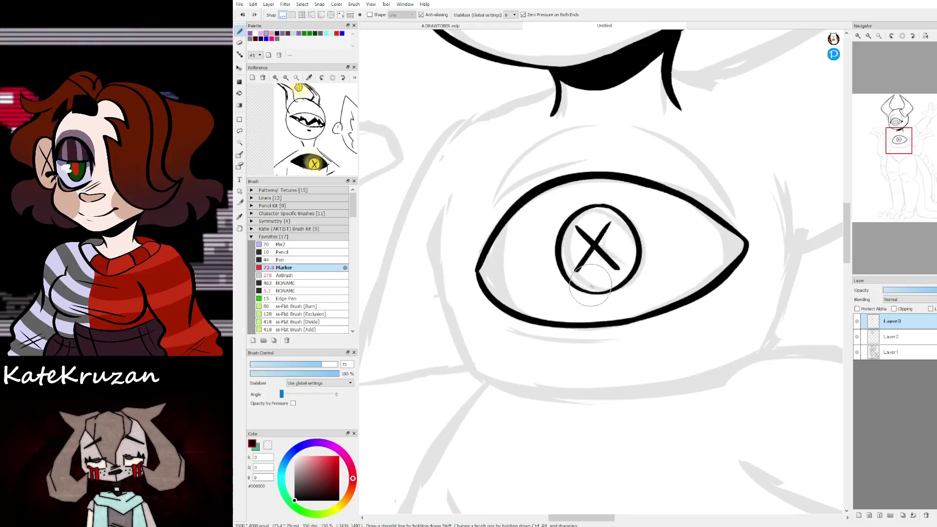
{"action": "mouse_move", "coordinate": [486, 231]}
{"action": "left_mouse_down"}
{"action": "mouse_move", "coordinate": [564, 168]}
{"action": "mouse_move", "coordinate": [599, 169]}
{"action": "left_mouse_up"}
{"action": "key", "text": "ctrl+z"}
{"action": "mouse_move", "coordinate": [489, 224]}
{"action": "left_mouse_down"}
{"action": "mouse_move", "coordinate": [510, 197]}
{"action": "mouse_move", "coordinate": [605, 167]}
{"action": "left_mouse_up"}
{"action": "key", "text": "ctrl+z"}
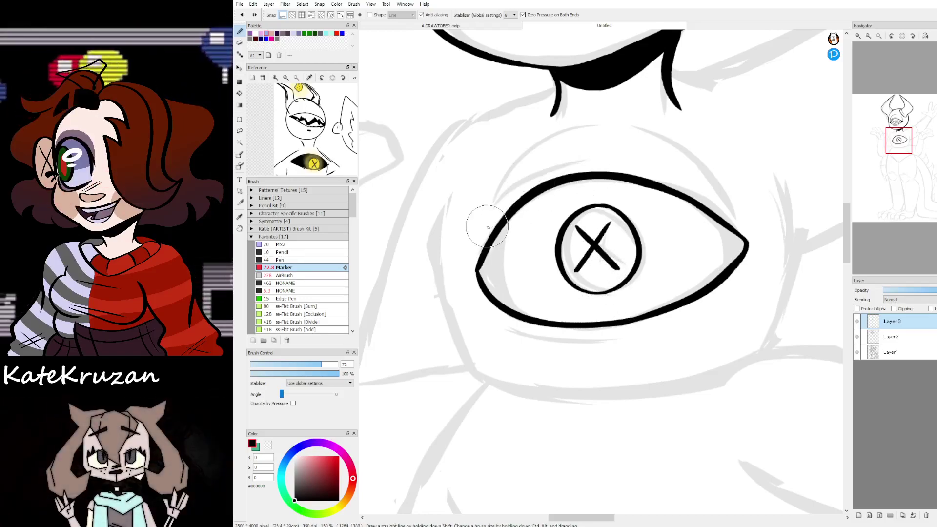
{"action": "left_click_drag", "start_coordinate": [488, 223], "coordinate": [621, 161]}
{"action": "key", "text": "ctrl+z"}
Step: Ink outer fold curves rising from both corners of the chest eye and thin crease lines just above its upper lid
{"action": "left_click_drag", "start_coordinate": [480, 250], "coordinate": [623, 109]}
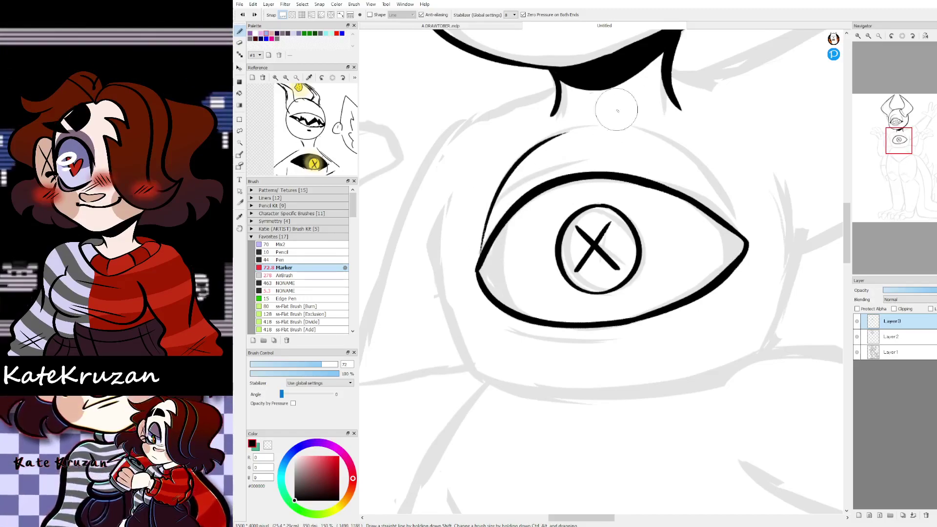
{"action": "key", "text": "ctrl+z"}
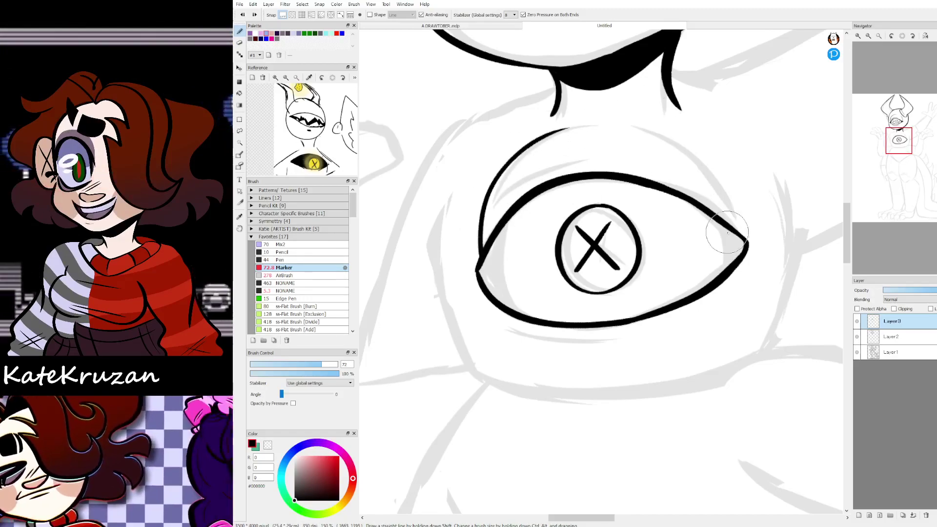
{"action": "left_click_drag", "start_coordinate": [739, 237], "coordinate": [658, 128]}
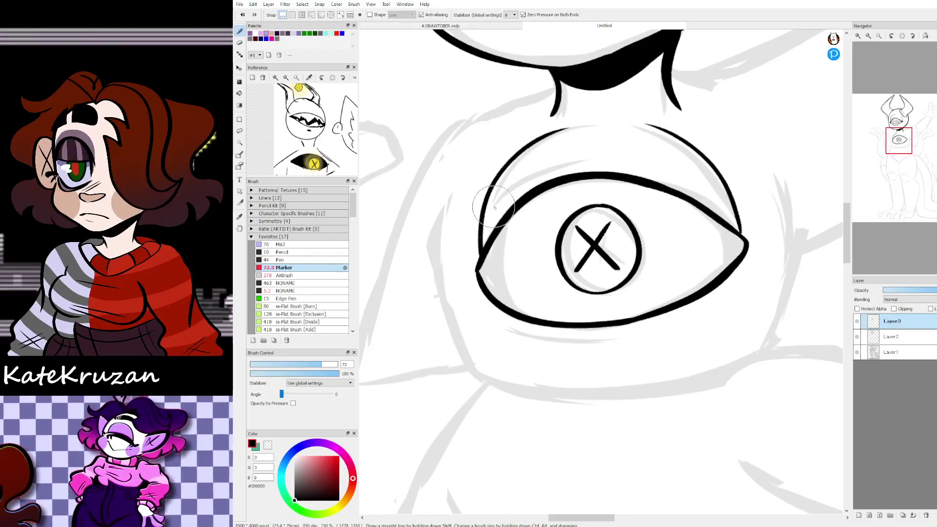
{"action": "key", "text": "ctrl+z"}
{"action": "mouse_move", "coordinate": [487, 211]}
{"action": "left_mouse_down"}
{"action": "mouse_move", "coordinate": [508, 188]}
{"action": "mouse_move", "coordinate": [626, 158]}
{"action": "mouse_move", "coordinate": [700, 193]}
{"action": "left_mouse_up"}
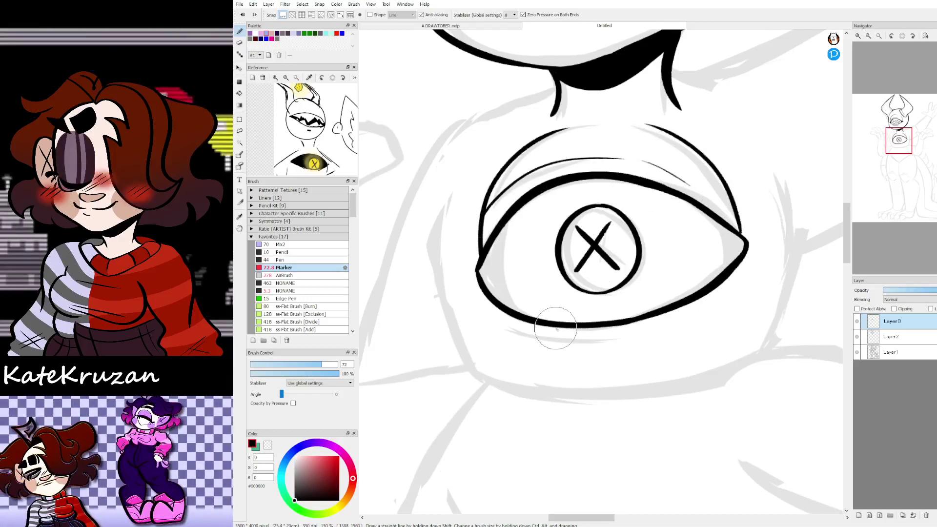
Step: Ink a thin, broken crease line curving beneath the chest eye's lower lid
{"action": "left_click_drag", "start_coordinate": [494, 313], "coordinate": [605, 346]}
{"action": "left_click_drag", "start_coordinate": [492, 318], "coordinate": [620, 337]}
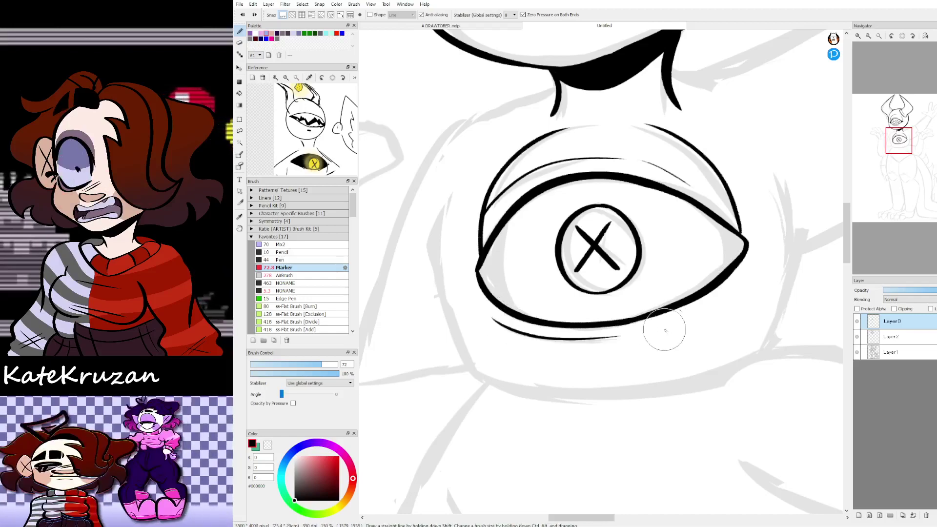
{"action": "mouse_move", "coordinate": [505, 328]}
{"action": "left_mouse_down"}
{"action": "mouse_move", "coordinate": [620, 349]}
{"action": "mouse_move", "coordinate": [698, 322]}
{"action": "left_mouse_up"}
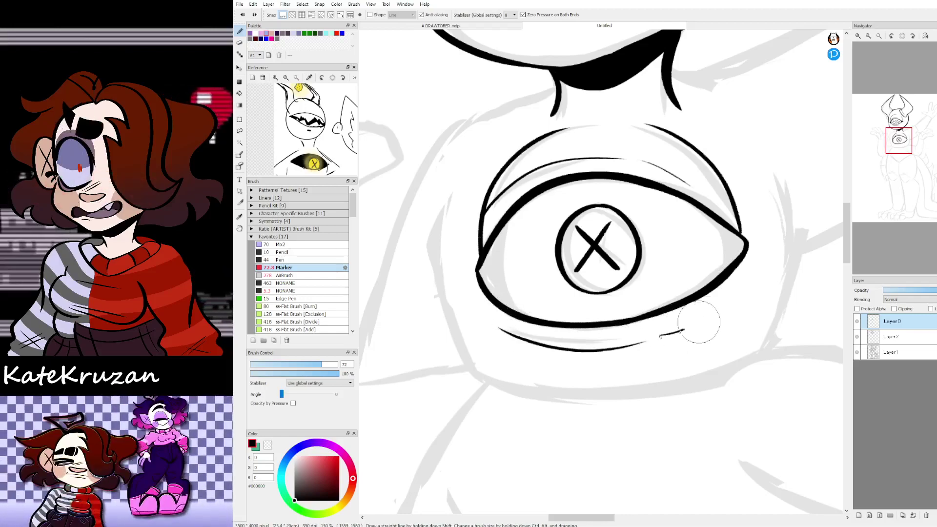
Step: Ink the torso's left contour in a curve beside the chest eye down toward the bottom of the chest
{"action": "mouse_move", "coordinate": [898, 137]}
{"action": "left_mouse_down"}
{"action": "mouse_move", "coordinate": [903, 158]}
{"action": "mouse_move", "coordinate": [897, 143]}
{"action": "left_mouse_up"}
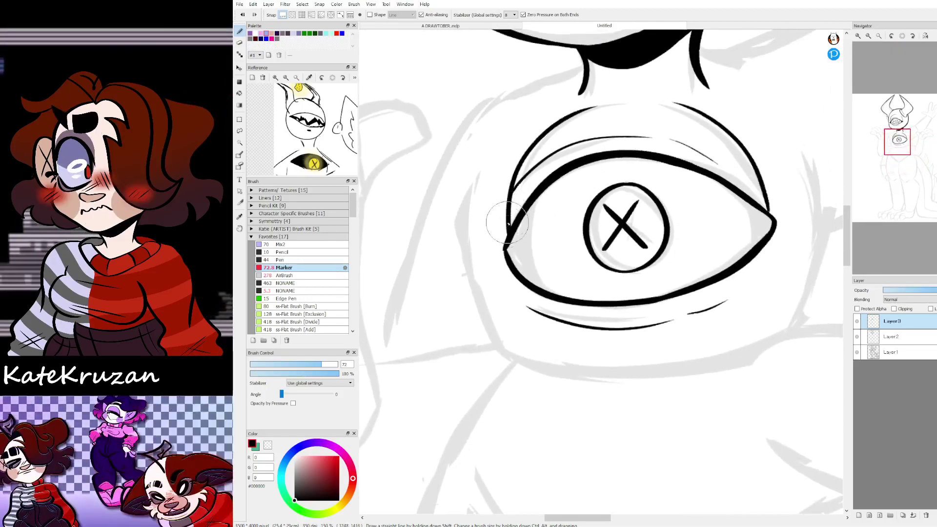
{"action": "left_click_drag", "start_coordinate": [477, 181], "coordinate": [520, 358]}
{"action": "key", "text": "ctrl+z"}
{"action": "left_click_drag", "start_coordinate": [479, 180], "coordinate": [514, 351]}
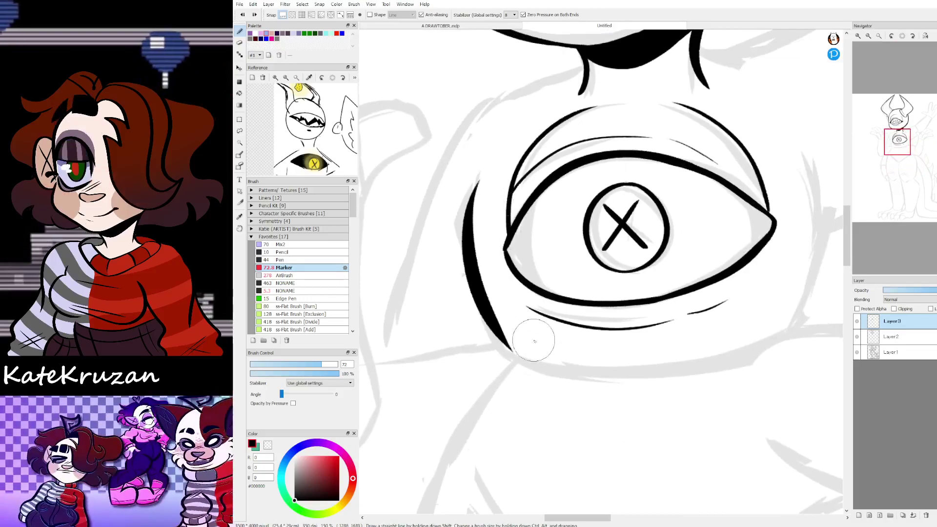
{"action": "key", "text": "ctrl+z"}
{"action": "key", "text": "ctrl+z"}
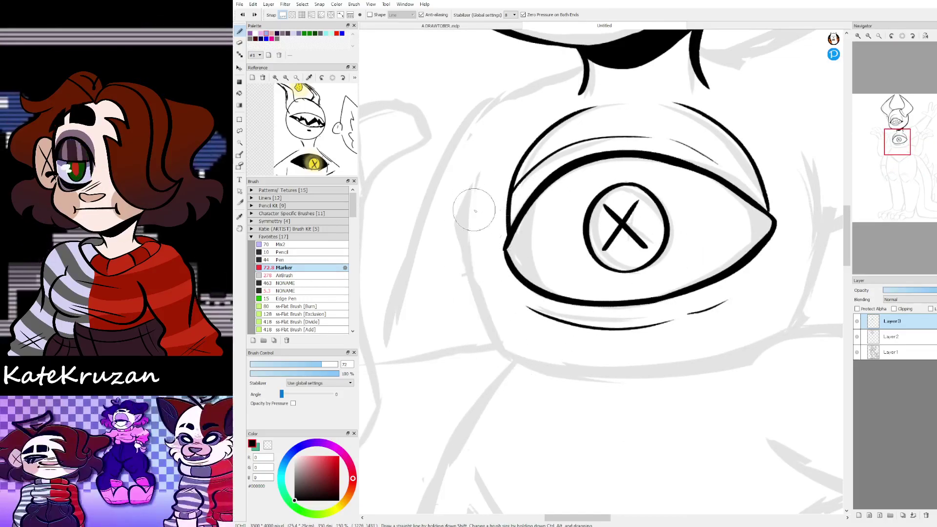
{"action": "left_click_drag", "start_coordinate": [473, 300], "coordinate": [515, 360]}
{"action": "mouse_move", "coordinate": [904, 160]}
{"action": "left_mouse_down"}
{"action": "mouse_move", "coordinate": [904, 148]}
{"action": "mouse_move", "coordinate": [921, 142]}
{"action": "mouse_move", "coordinate": [890, 152]}
{"action": "mouse_move", "coordinate": [909, 141]}
{"action": "left_mouse_up"}
{"action": "left_click", "coordinate": [927, 161]}
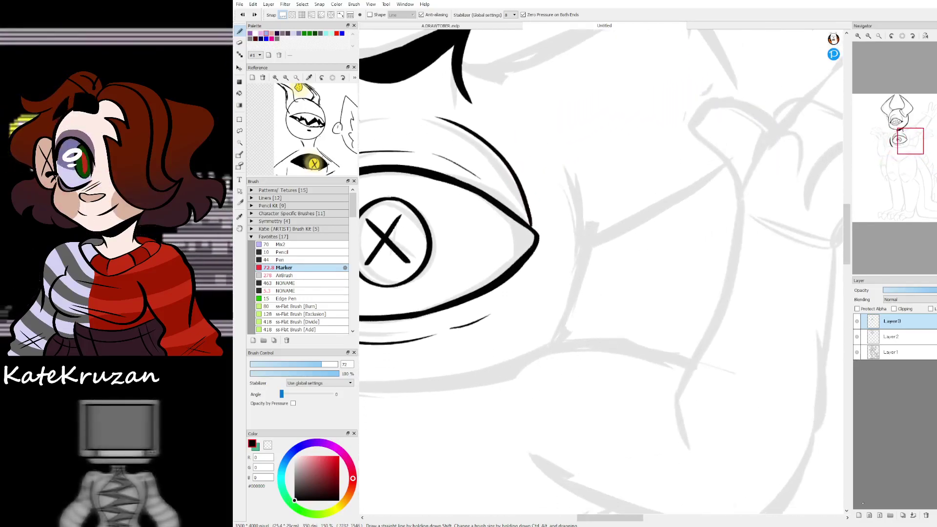
Step: Merge the chest eye's line art layer into the layer beneath it and add a new layer on top
{"action": "left_click", "coordinate": [913, 515]}
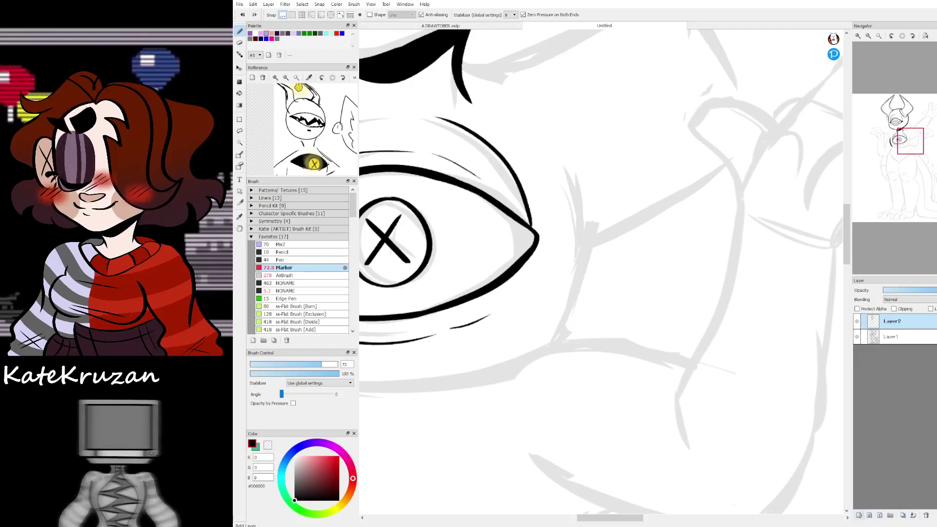
{"action": "left_click", "coordinate": [859, 515]}
Step: Ink the outer contour of the raised hand's fingers beside the chest, from the thumb notch around the fingertips back toward the wrist
{"action": "left_click_drag", "start_coordinate": [933, 147], "coordinate": [925, 143]}
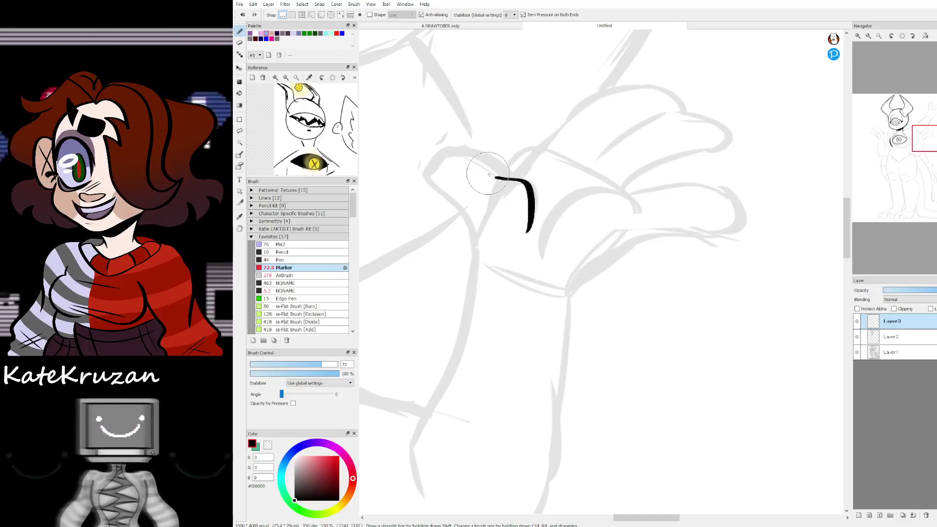
{"action": "key", "text": "ctrl+z"}
{"action": "mouse_move", "coordinate": [493, 167]}
{"action": "left_mouse_down"}
{"action": "mouse_move", "coordinate": [540, 164]}
{"action": "mouse_move", "coordinate": [661, 101]}
{"action": "mouse_move", "coordinate": [690, 115]}
{"action": "left_mouse_up"}
{"action": "key", "text": "ctrl+z"}
{"action": "mouse_move", "coordinate": [518, 170]}
{"action": "left_mouse_down"}
{"action": "mouse_move", "coordinate": [669, 100]}
{"action": "mouse_move", "coordinate": [707, 142]}
{"action": "mouse_move", "coordinate": [619, 184]}
{"action": "mouse_move", "coordinate": [676, 236]}
{"action": "mouse_move", "coordinate": [585, 279]}
{"action": "left_mouse_up"}
{"action": "key", "text": "ctrl+z"}
{"action": "left_click_drag", "start_coordinate": [681, 104], "coordinate": [702, 148]}
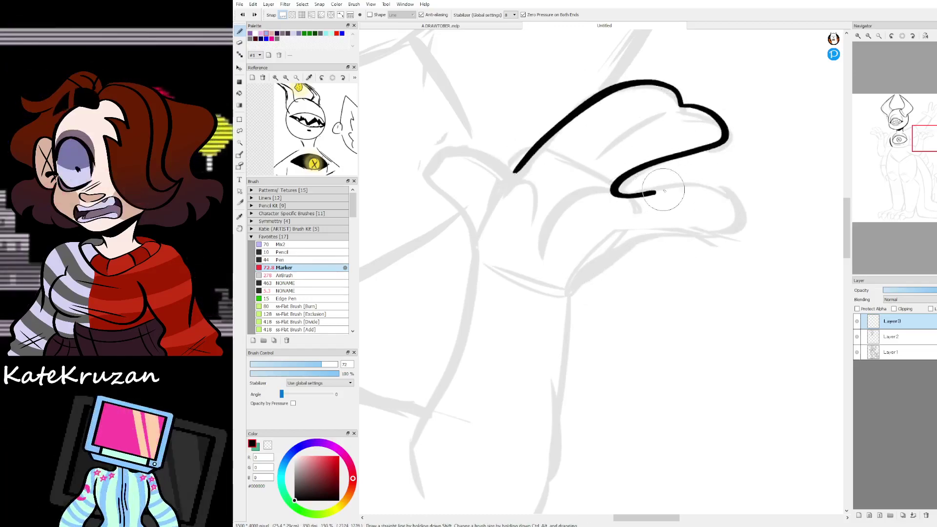
{"action": "left_click_drag", "start_coordinate": [656, 192], "coordinate": [741, 228]}
{"action": "left_click_drag", "start_coordinate": [609, 260], "coordinate": [583, 283]}
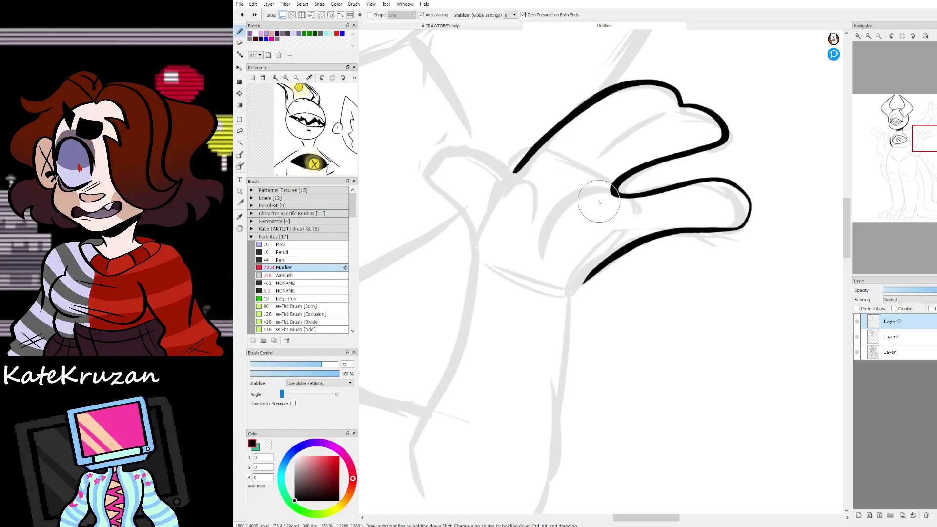
Step: Ink a curved crease in the raised hand's palm and the rounded thumb outline down to the wrist
{"action": "left_click_drag", "start_coordinate": [607, 198], "coordinate": [547, 257]}
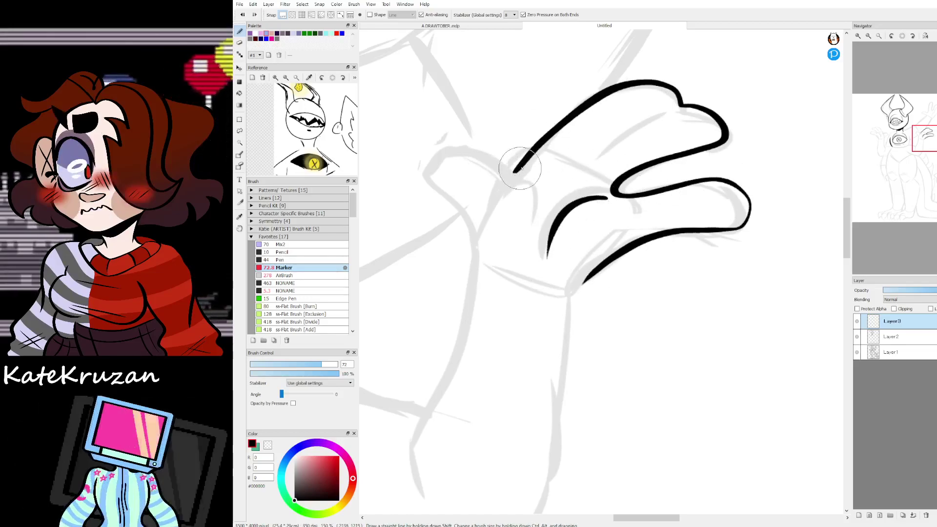
{"action": "left_click_drag", "start_coordinate": [517, 168], "coordinate": [397, 177]}
{"action": "key", "text": "ctrl+z"}
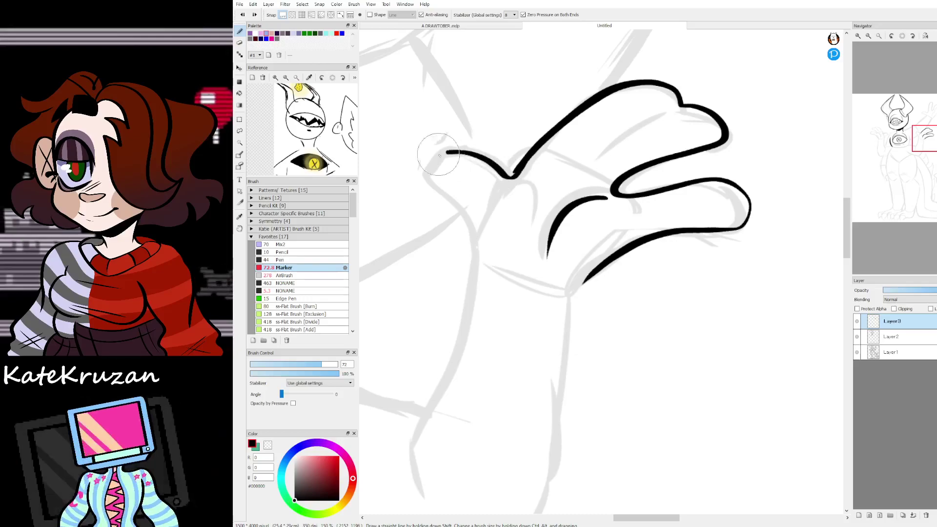
{"action": "left_click_drag", "start_coordinate": [444, 154], "coordinate": [483, 262]}
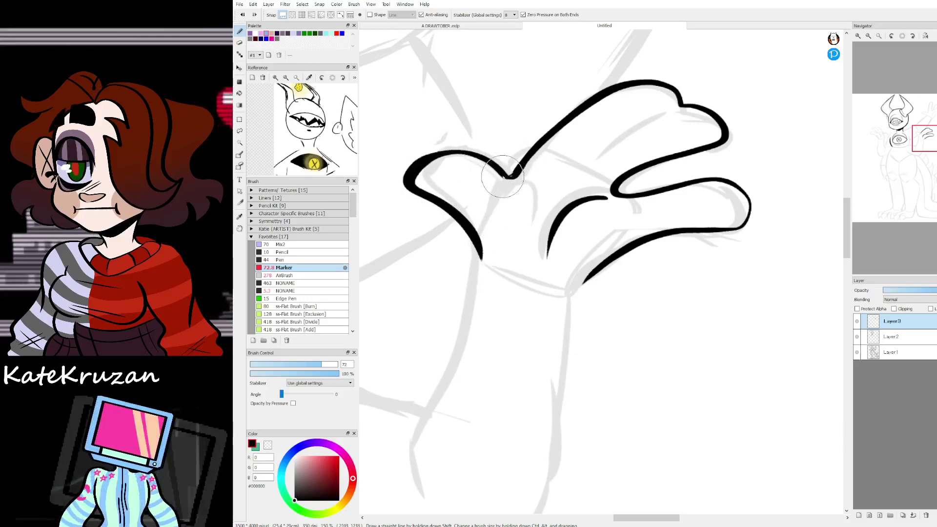
Step: Ink the thumb-base crease, the line dividing the upper two fingers, and a crease across the finger bases of the raised hand
{"action": "mouse_move", "coordinate": [502, 176]}
{"action": "left_mouse_down"}
{"action": "mouse_move", "coordinate": [533, 186]}
{"action": "mouse_move", "coordinate": [520, 224]}
{"action": "left_mouse_up"}
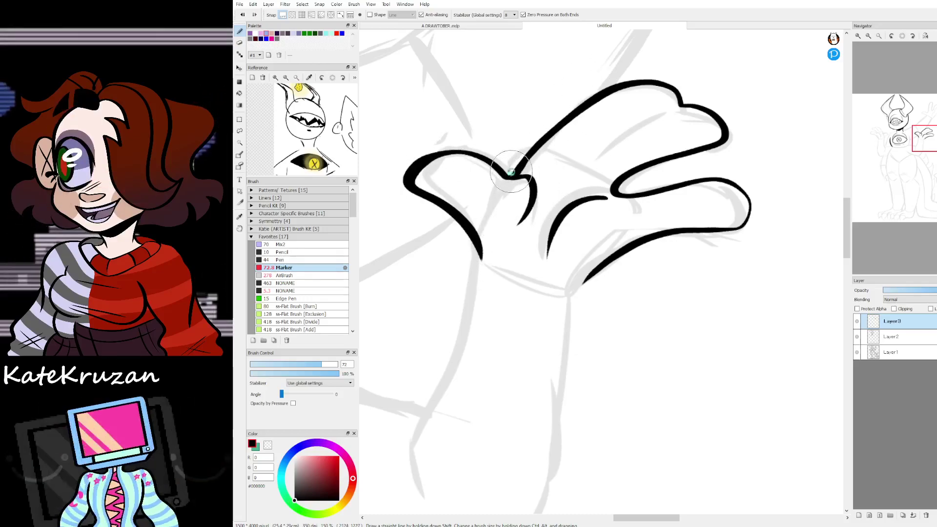
{"action": "key", "text": "ctrl+z"}
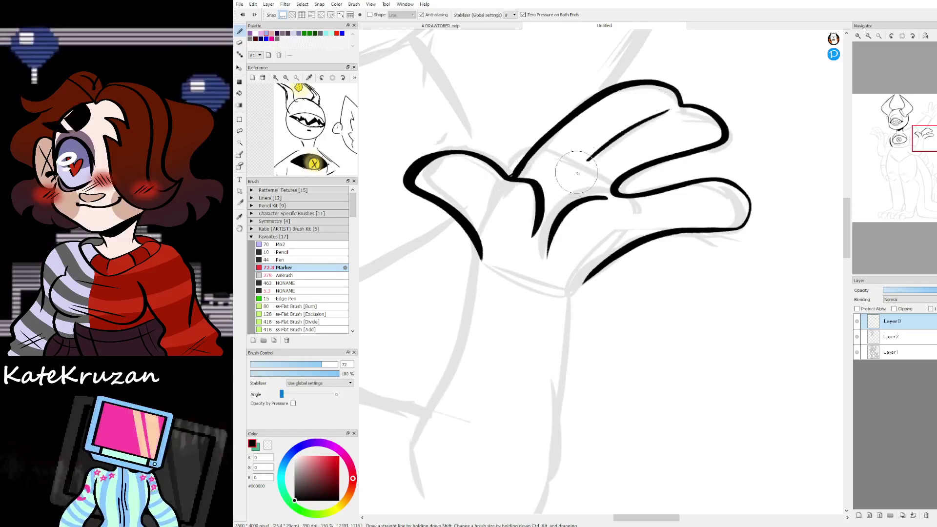
{"action": "left_click_drag", "start_coordinate": [541, 149], "coordinate": [583, 163]}
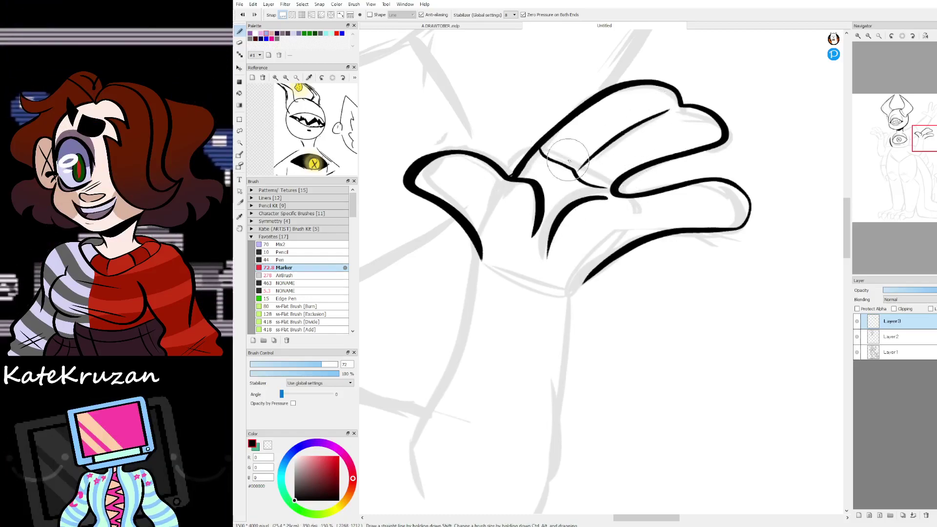
Step: Ink two thin crease lines curving across the raised hand's wrist beneath the palm
{"action": "mouse_move", "coordinate": [481, 249]}
{"action": "left_mouse_down"}
{"action": "mouse_move", "coordinate": [493, 273]}
{"action": "mouse_move", "coordinate": [533, 288]}
{"action": "left_mouse_up"}
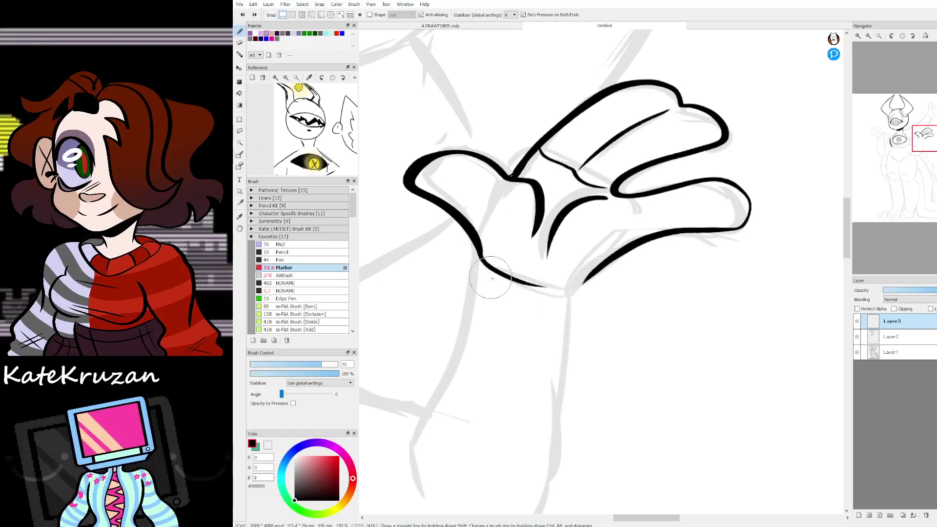
{"action": "left_click_drag", "start_coordinate": [484, 272], "coordinate": [533, 293]}
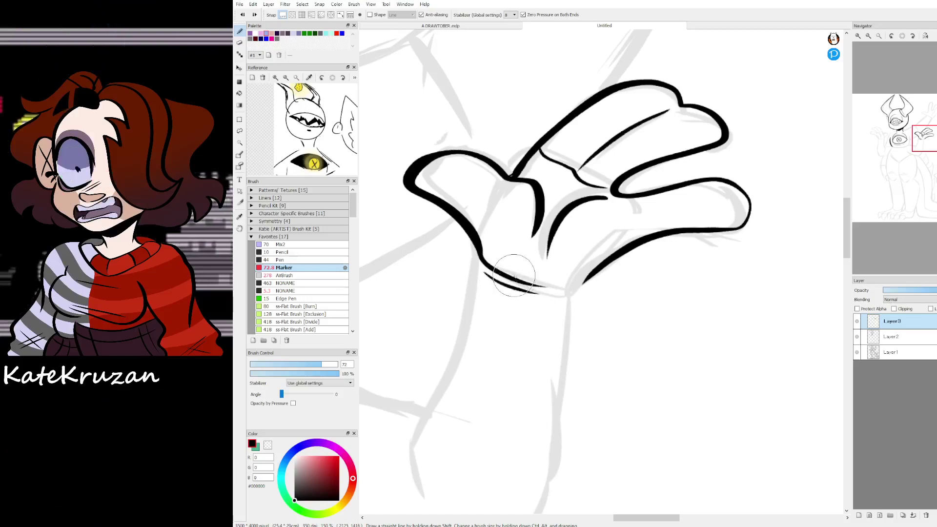
{"action": "key", "text": "ctrl+z"}
{"action": "left_click_drag", "start_coordinate": [484, 275], "coordinate": [571, 297]}
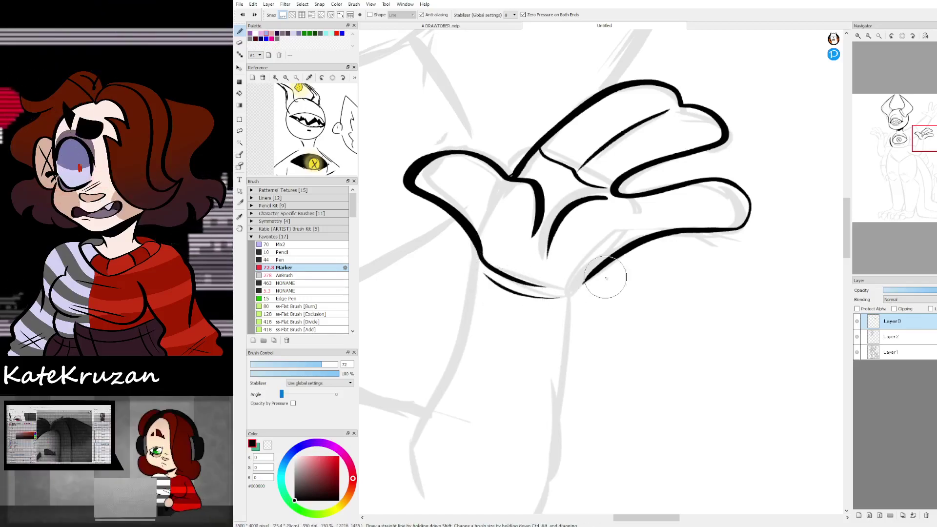
Step: Ink both sides of the raised forearm with tapered strokes from the wrist down to the elbow
{"action": "mouse_move", "coordinate": [914, 138]}
{"action": "left_mouse_down"}
{"action": "mouse_move", "coordinate": [914, 158]}
{"action": "mouse_move", "coordinate": [917, 146]}
{"action": "left_mouse_up"}
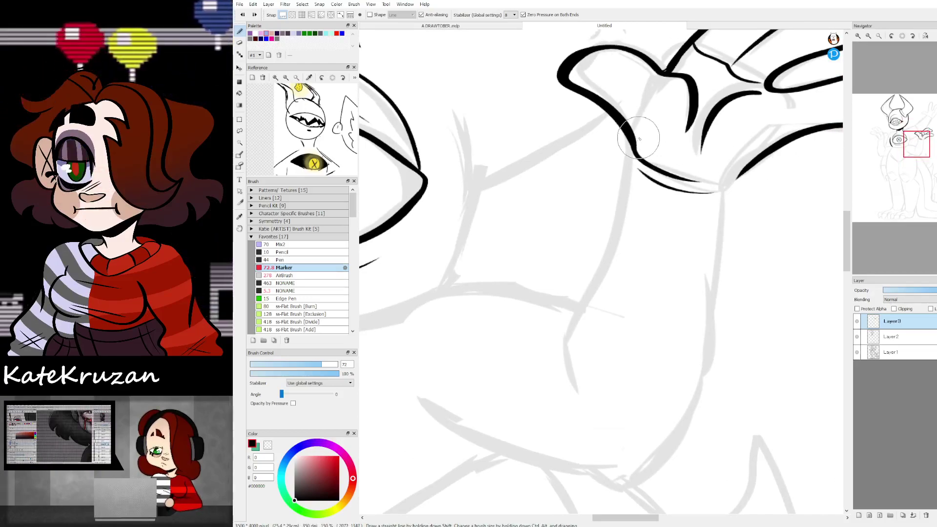
{"action": "left_click_drag", "start_coordinate": [643, 146], "coordinate": [550, 369]}
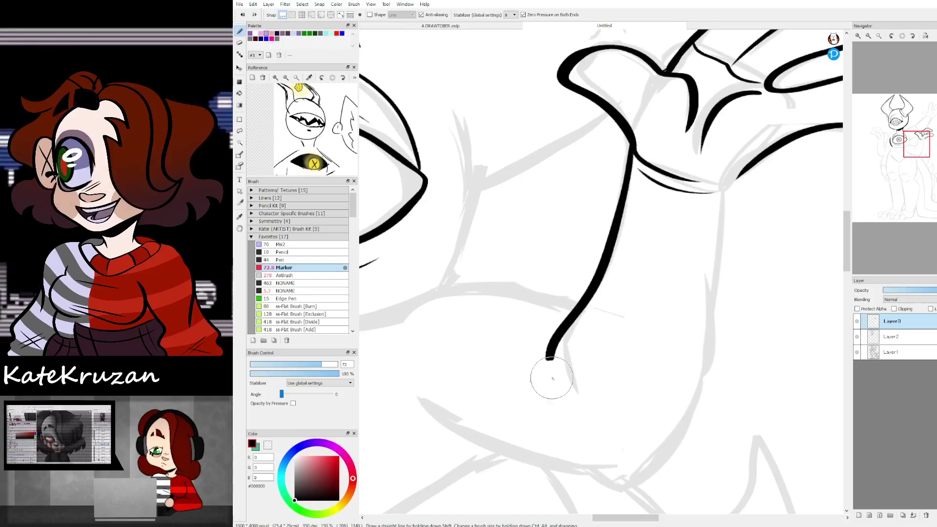
{"action": "key", "text": "ctrl+z"}
{"action": "left_click_drag", "start_coordinate": [634, 144], "coordinate": [567, 375]}
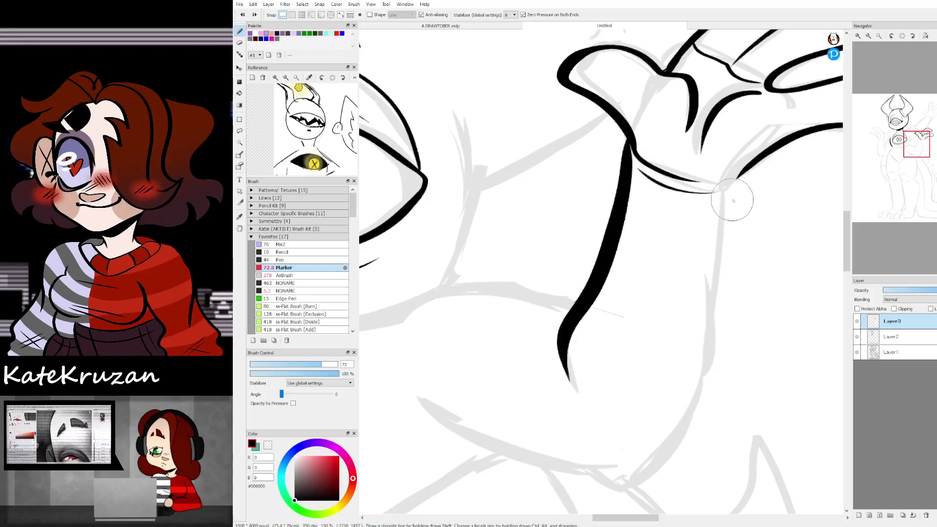
{"action": "left_click_drag", "start_coordinate": [735, 180], "coordinate": [746, 166]}
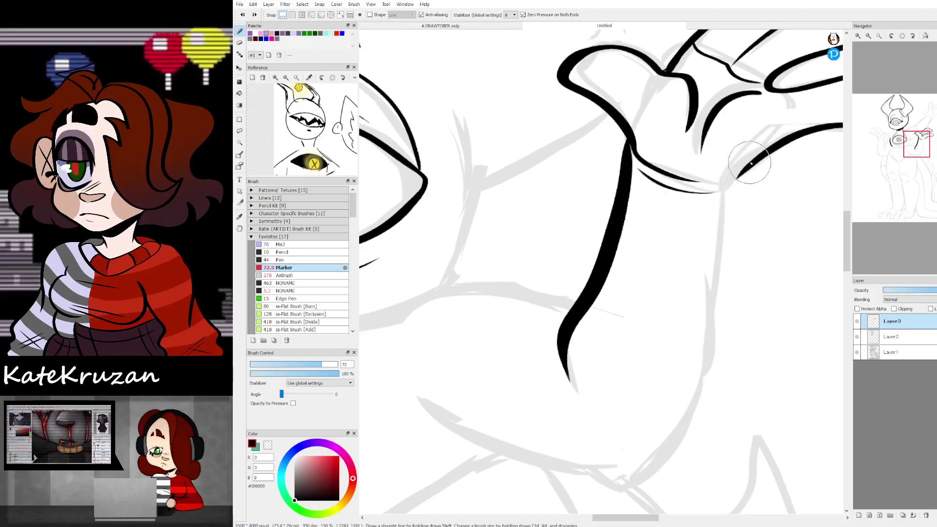
{"action": "key", "text": "ctrl+z"}
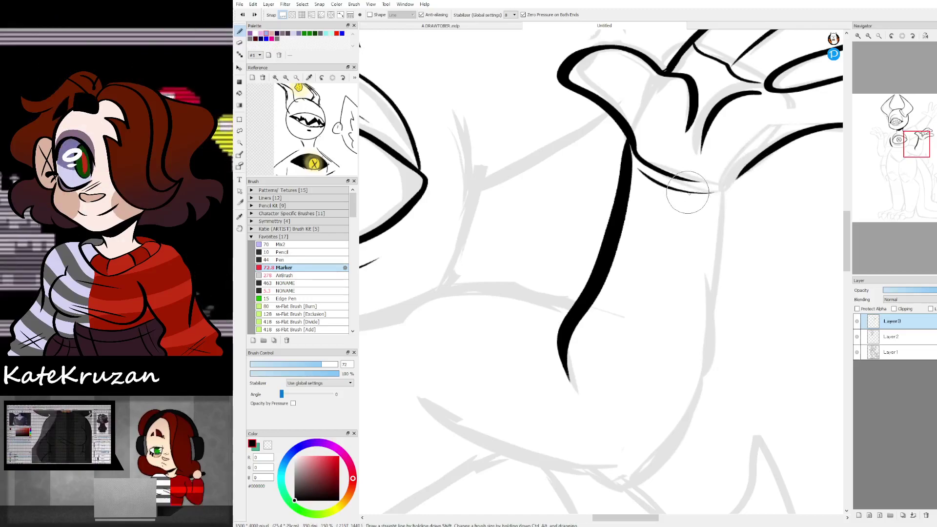
{"action": "left_click_drag", "start_coordinate": [722, 189], "coordinate": [655, 450]}
{"action": "left_click_drag", "start_coordinate": [925, 153], "coordinate": [919, 149]}
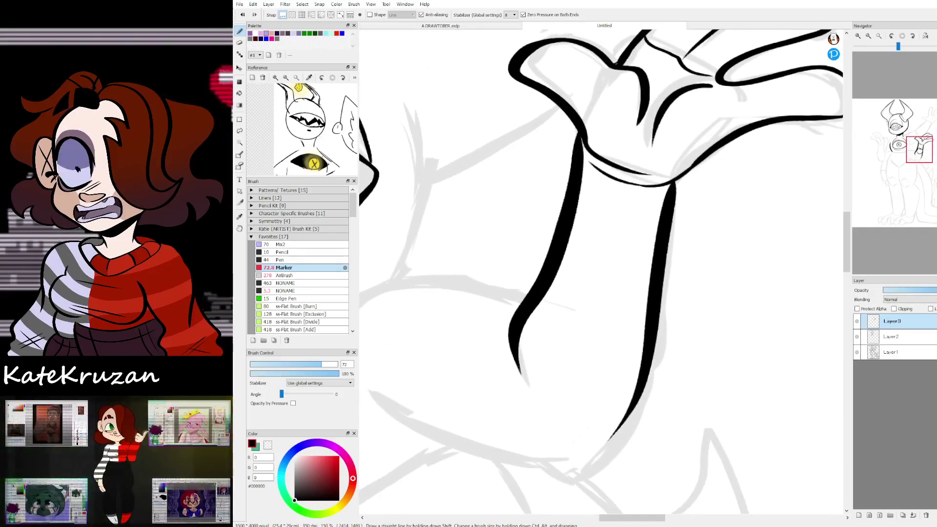
Step: Redraw the outer forearm line of the raised arm in black, continuing it around the elbow
{"action": "key", "text": "ctrl+z"}
{"action": "left_click_drag", "start_coordinate": [683, 176], "coordinate": [608, 455]}
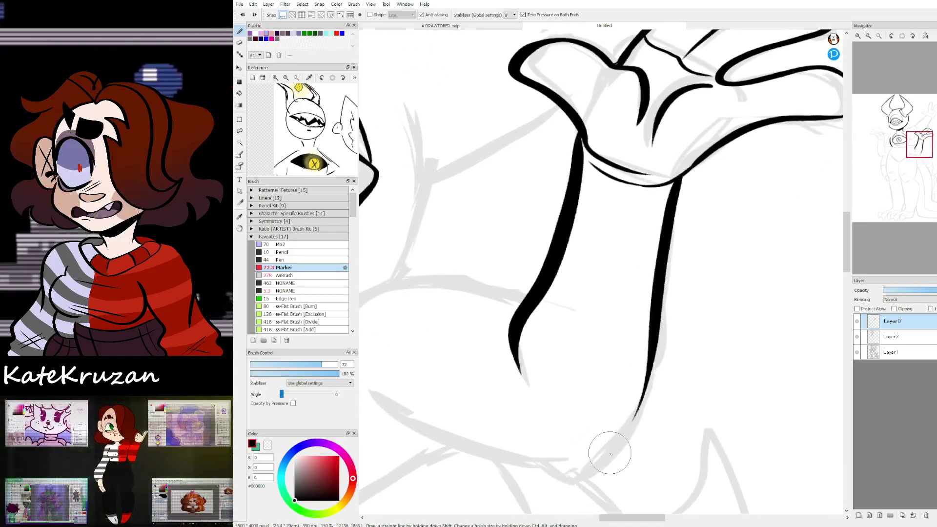
{"action": "left_click_drag", "start_coordinate": [531, 455], "coordinate": [585, 477]}
{"action": "key", "text": "ctrl+z"}
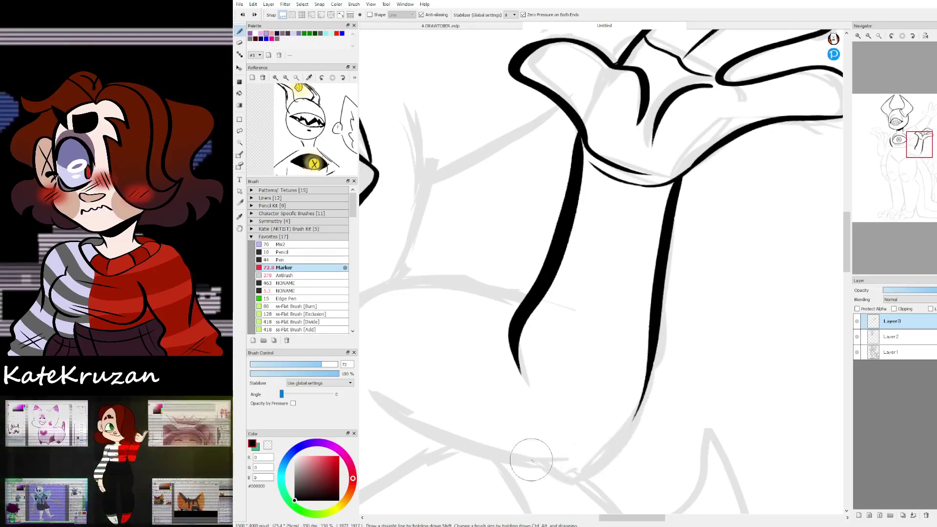
{"action": "left_click_drag", "start_coordinate": [646, 395], "coordinate": [655, 363]}
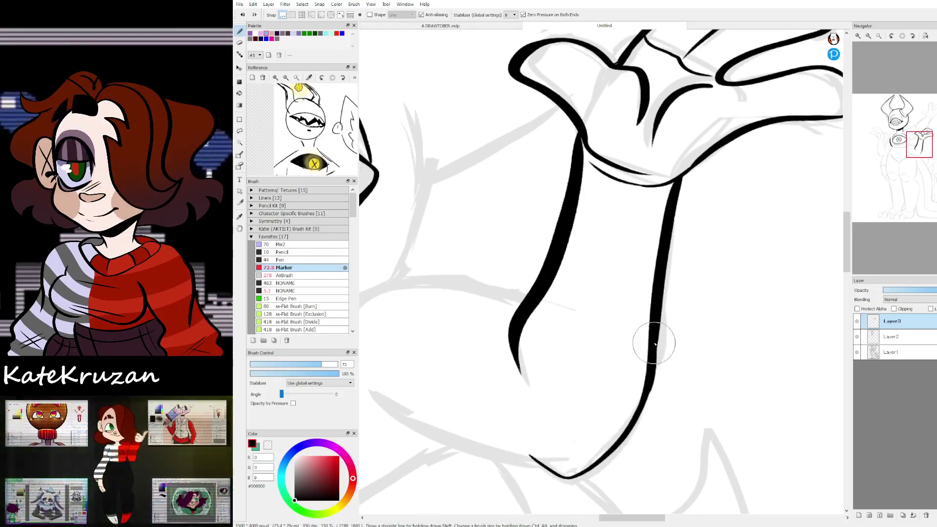
Step: Ink the underside of the upper arm to meet the elbow, and add thin crease lines inside the elbow
{"action": "left_click_drag", "start_coordinate": [929, 144], "coordinate": [910, 154]}
{"action": "mouse_move", "coordinate": [685, 115]}
{"action": "left_mouse_down"}
{"action": "mouse_move", "coordinate": [548, 97]}
{"action": "mouse_move", "coordinate": [508, 137]}
{"action": "left_mouse_up"}
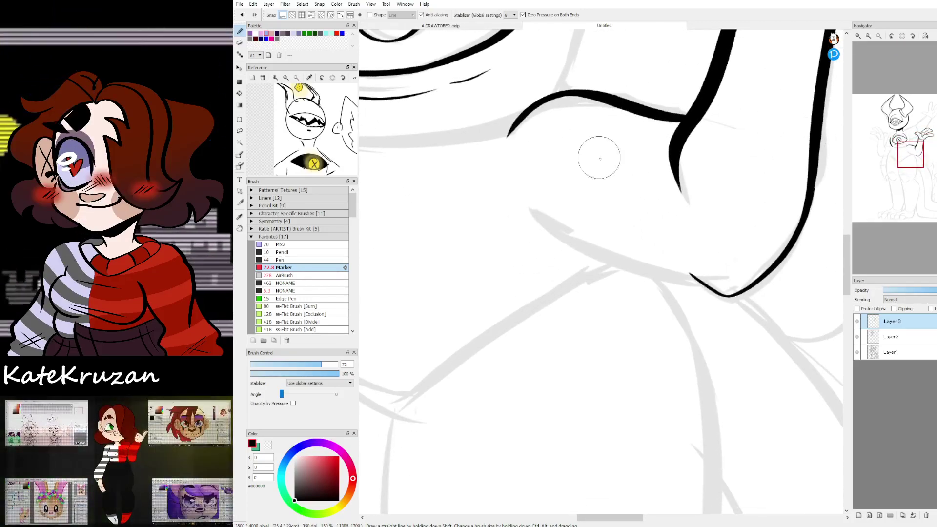
{"action": "left_click_drag", "start_coordinate": [522, 204], "coordinate": [652, 278]}
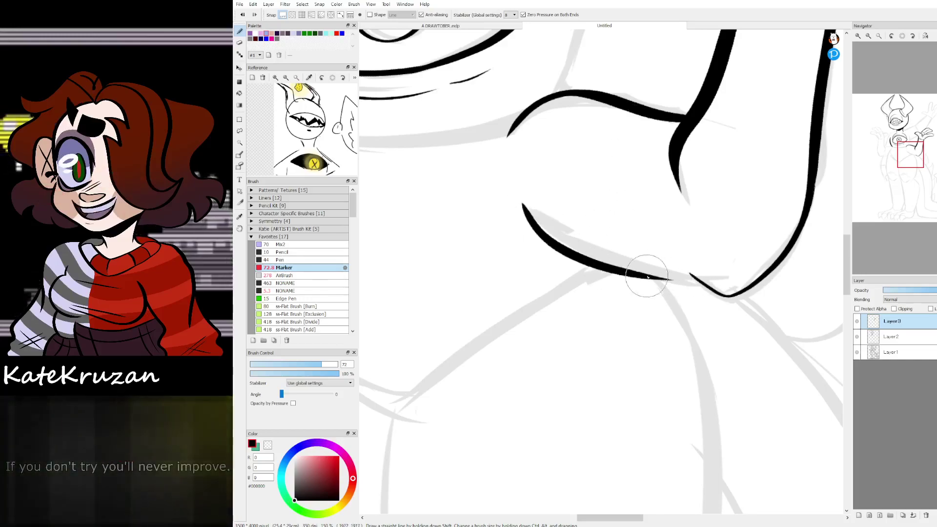
{"action": "key", "text": "ctrl+z"}
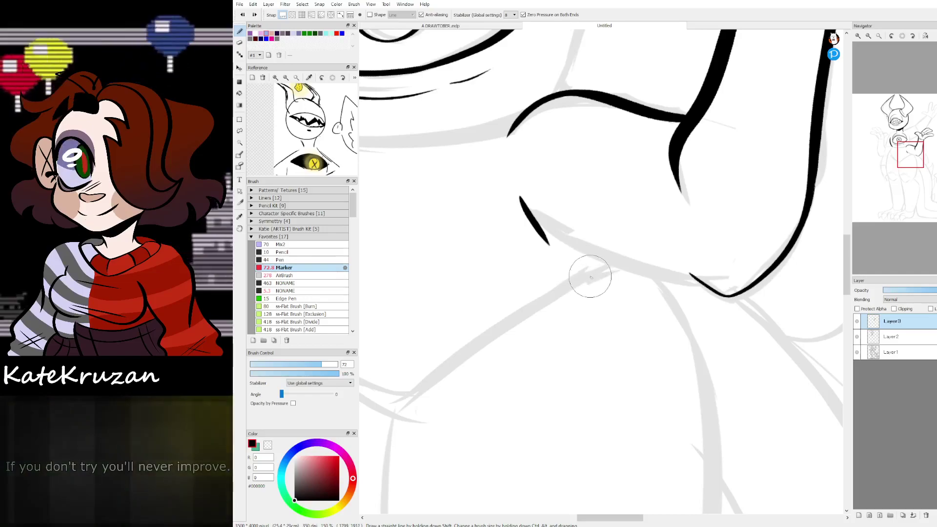
{"action": "key", "text": "ctrl+z"}
{"action": "mouse_move", "coordinate": [521, 195]}
{"action": "left_mouse_down"}
{"action": "mouse_move", "coordinate": [579, 254]}
{"action": "mouse_move", "coordinate": [636, 268]}
{"action": "left_mouse_up"}
{"action": "key", "text": "ctrl+z"}
{"action": "left_click_drag", "start_coordinate": [521, 195], "coordinate": [563, 241]}
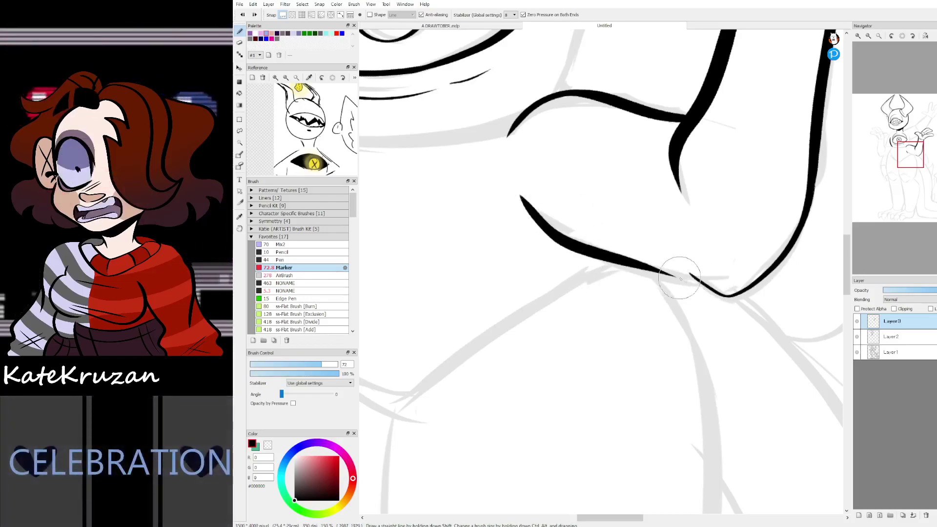
{"action": "left_click_drag", "start_coordinate": [654, 270], "coordinate": [714, 291]}
{"action": "left_click_drag", "start_coordinate": [923, 187], "coordinate": [918, 156]}
{"action": "left_click_drag", "start_coordinate": [544, 237], "coordinate": [625, 223]}
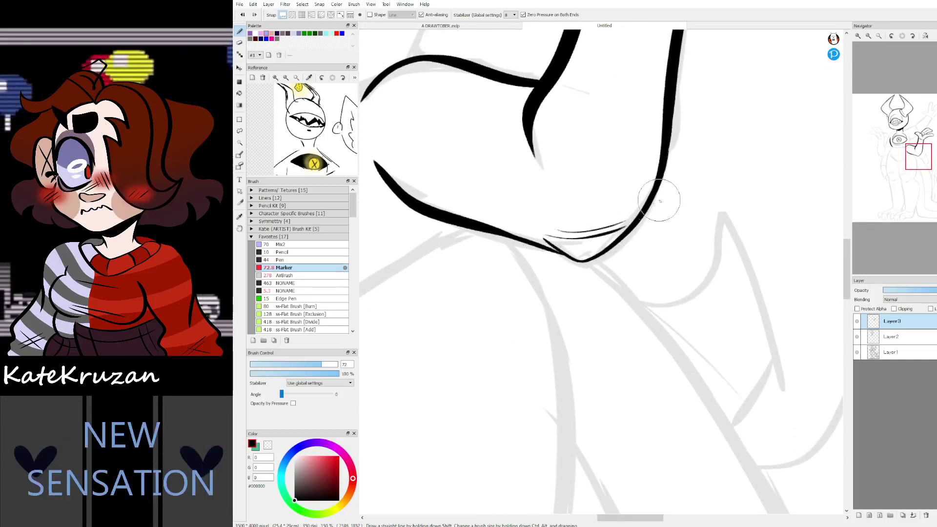
Step: Duplicate the inked arm's layer, mirror the copy and position it as the matching arm on the opposite side of the body
{"action": "mouse_move", "coordinate": [924, 158]}
{"action": "left_mouse_down"}
{"action": "mouse_move", "coordinate": [910, 146]}
{"action": "mouse_move", "coordinate": [883, 159]}
{"action": "left_mouse_up"}
{"action": "left_click", "coordinate": [868, 36]}
{"action": "left_click", "coordinate": [868, 36]}
{"action": "left_click", "coordinate": [868, 36]}
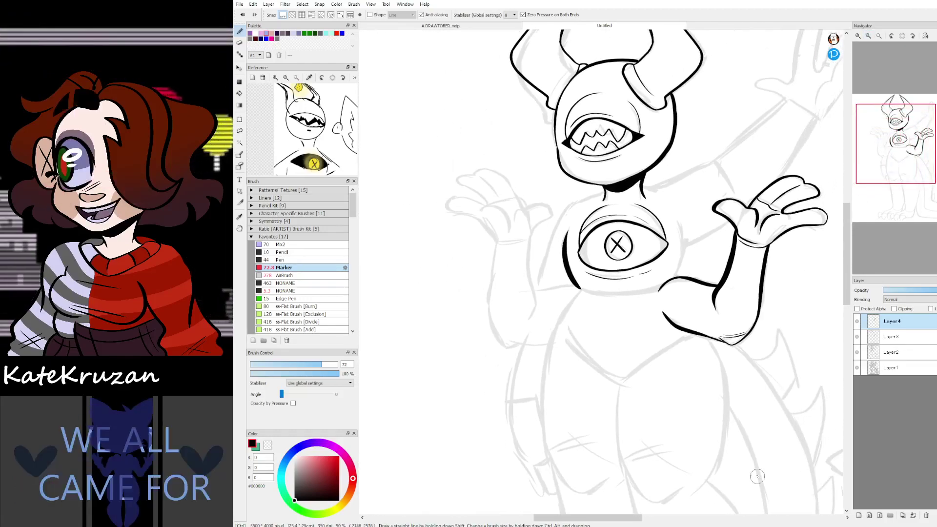
{"action": "key", "text": "ctrl+v"}
{"action": "left_click", "coordinate": [804, 516]}
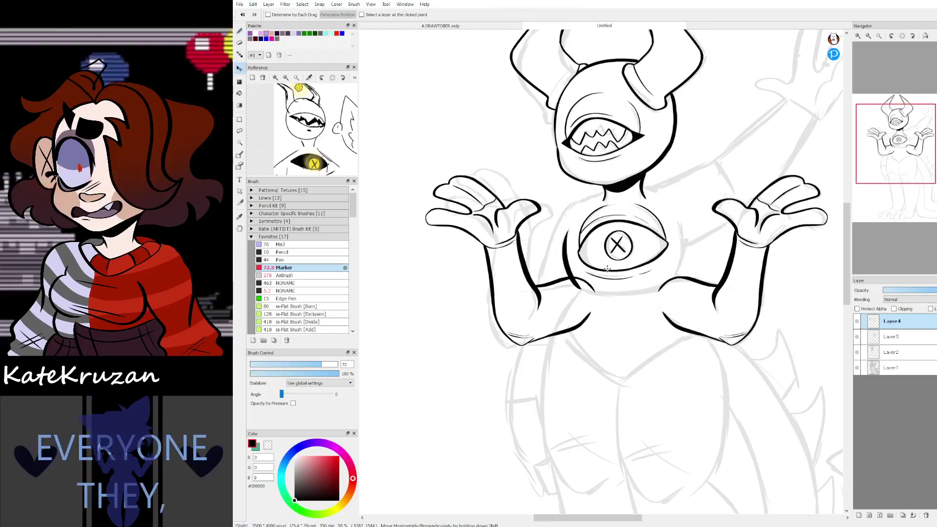
{"action": "left_click_drag", "start_coordinate": [607, 269], "coordinate": [625, 281]}
Step: Erase the overlapping line ends of the mirrored arm where its shoulder and upper arm meet the torso
{"action": "scroll", "coordinate": [898, 162], "scroll_direction": "up", "scroll_amount": 2}
{"action": "mouse_move", "coordinate": [898, 162]}
{"action": "left_mouse_down"}
{"action": "mouse_move", "coordinate": [889, 145]}
{"action": "mouse_move", "coordinate": [893, 153]}
{"action": "left_mouse_up"}
{"action": "key", "text": "b"}
{"action": "key", "text": "z"}
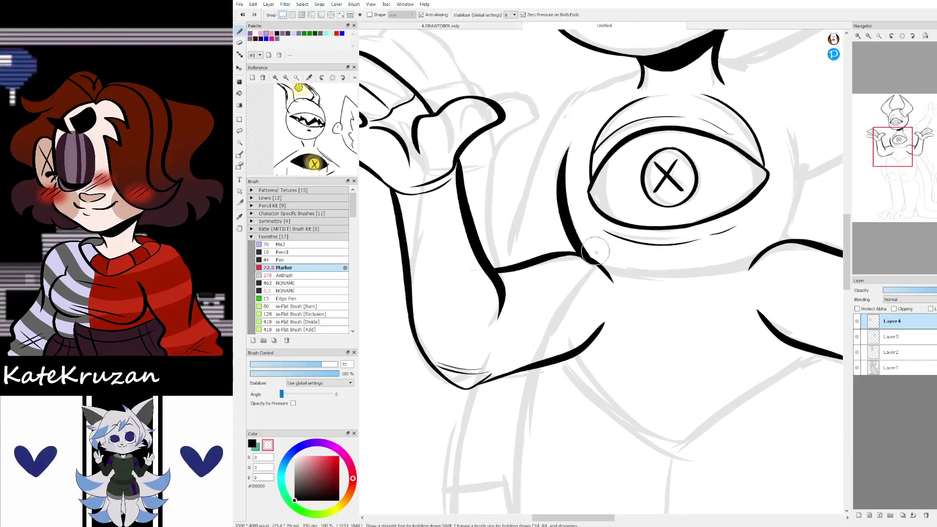
{"action": "left_click_drag", "start_coordinate": [605, 323], "coordinate": [552, 359]}
{"action": "key", "text": "z"}
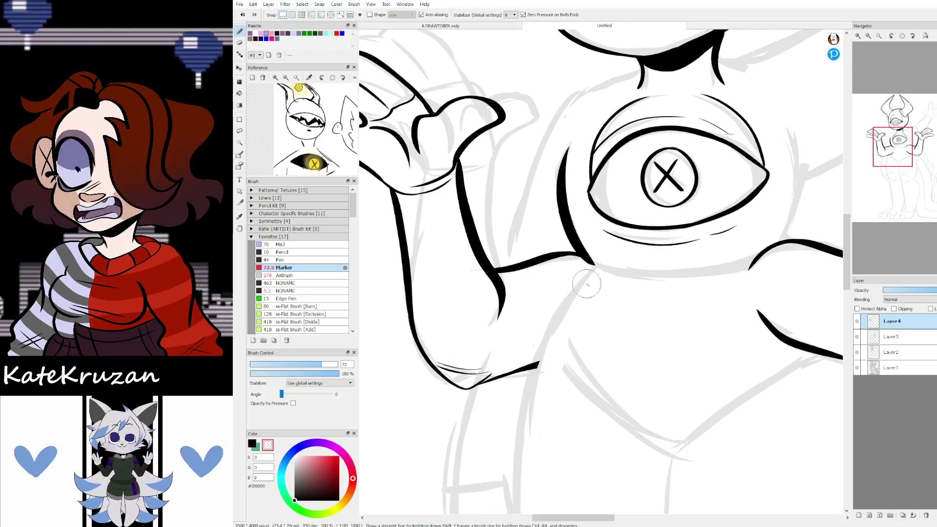
{"action": "key", "text": "ctrl+z"}
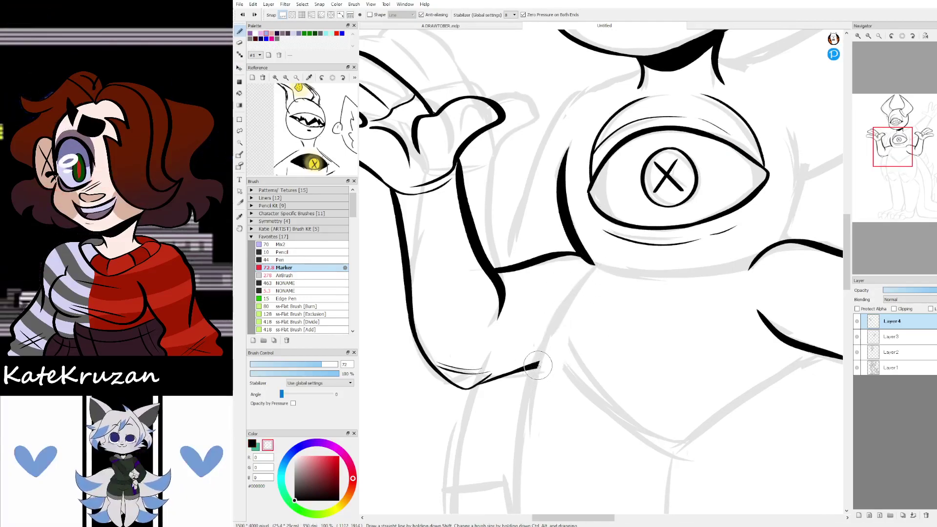
{"action": "key", "text": "z"}
{"action": "left_click_drag", "start_coordinate": [561, 300], "coordinate": [567, 292]}
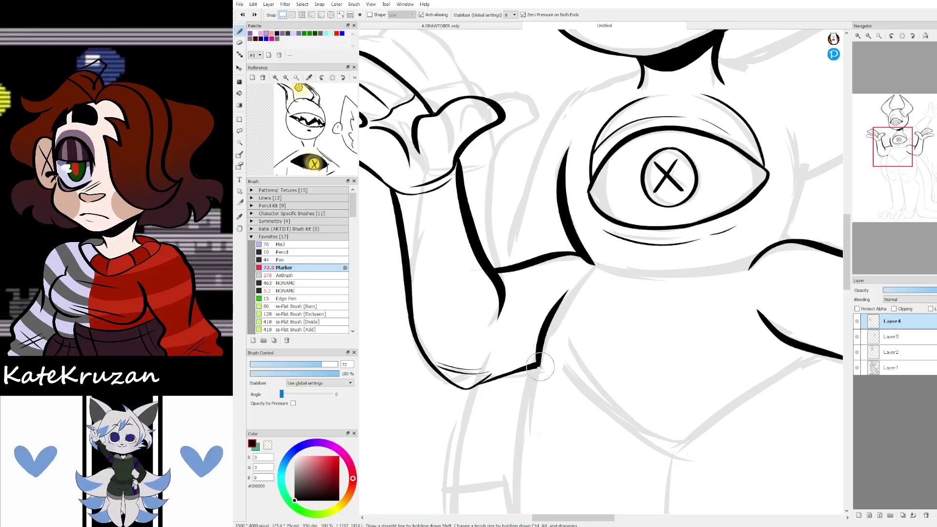
{"action": "left_click_drag", "start_coordinate": [538, 364], "coordinate": [654, 446]}
{"action": "left_click_drag", "start_coordinate": [922, 146], "coordinate": [898, 158]}
{"action": "key", "text": "ctrl+z"}
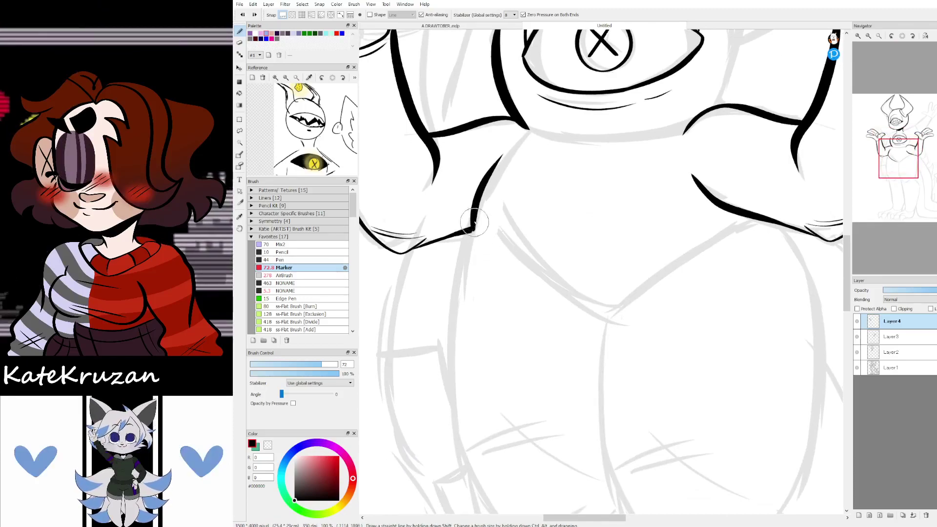
{"action": "left_click_drag", "start_coordinate": [474, 222], "coordinate": [662, 284]}
{"action": "key", "text": "ctrl+z"}
{"action": "key", "text": "ctrl+z"}
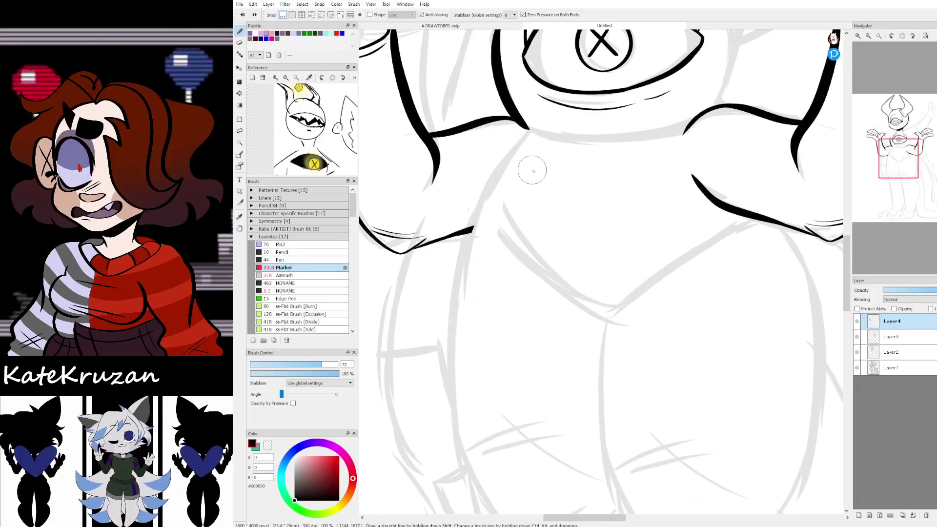
Step: Ink the V-shaped lower chest contour from beside the mirrored arm, through its lowest point, up to the other arm's underside
{"action": "left_click_drag", "start_coordinate": [489, 210], "coordinate": [737, 231]}
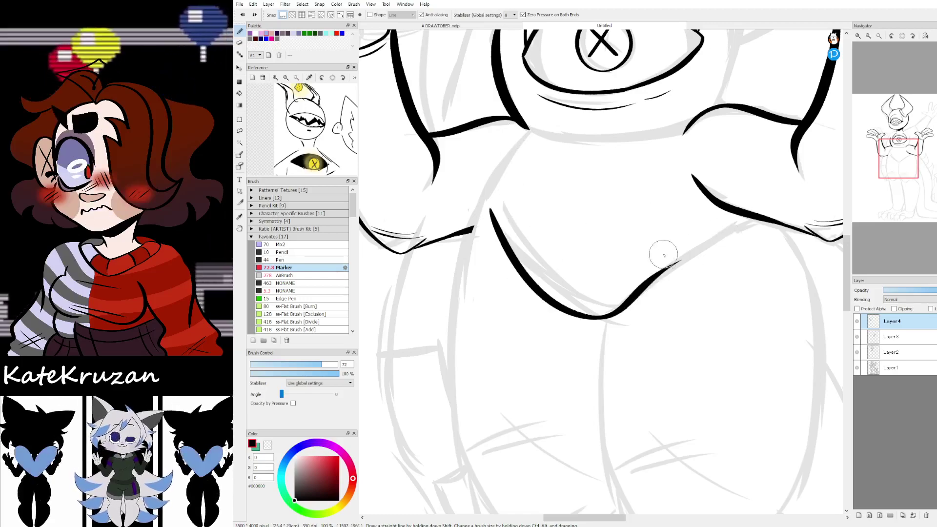
{"action": "key", "text": "ctrl+z"}
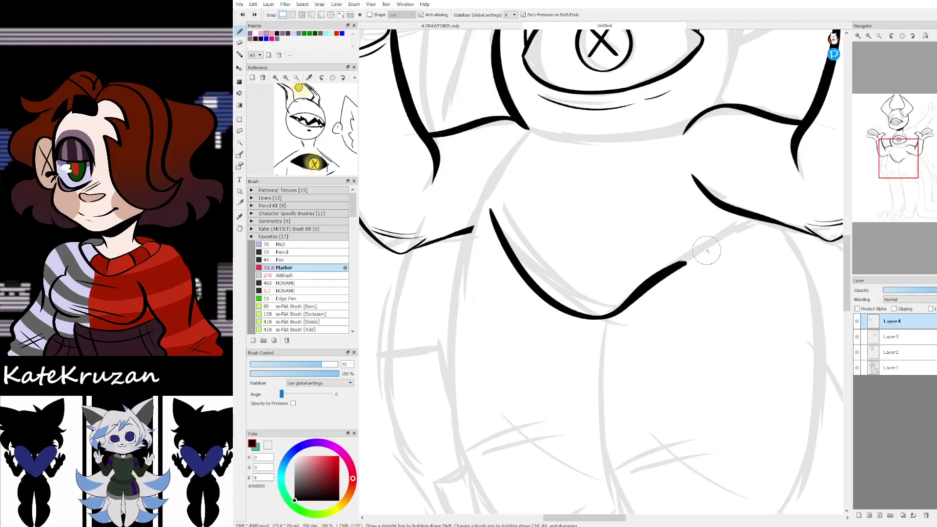
{"action": "key", "text": "ctrl+z"}
{"action": "left_click_drag", "start_coordinate": [616, 306], "coordinate": [773, 221]}
{"action": "mouse_move", "coordinate": [903, 171]}
{"action": "left_mouse_down"}
{"action": "mouse_move", "coordinate": [904, 150]}
{"action": "mouse_move", "coordinate": [892, 152]}
{"action": "left_mouse_up"}
{"action": "key", "text": "z"}
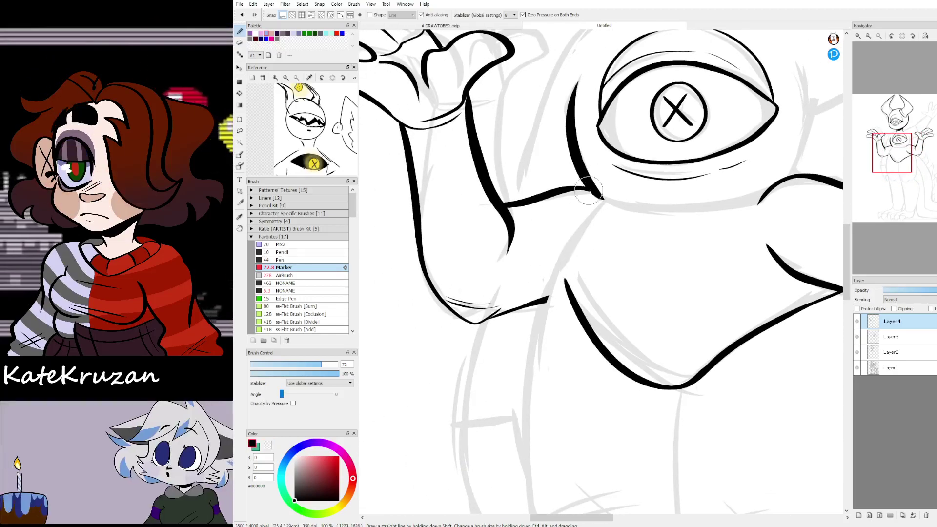
{"action": "key", "text": "ctrl+z"}
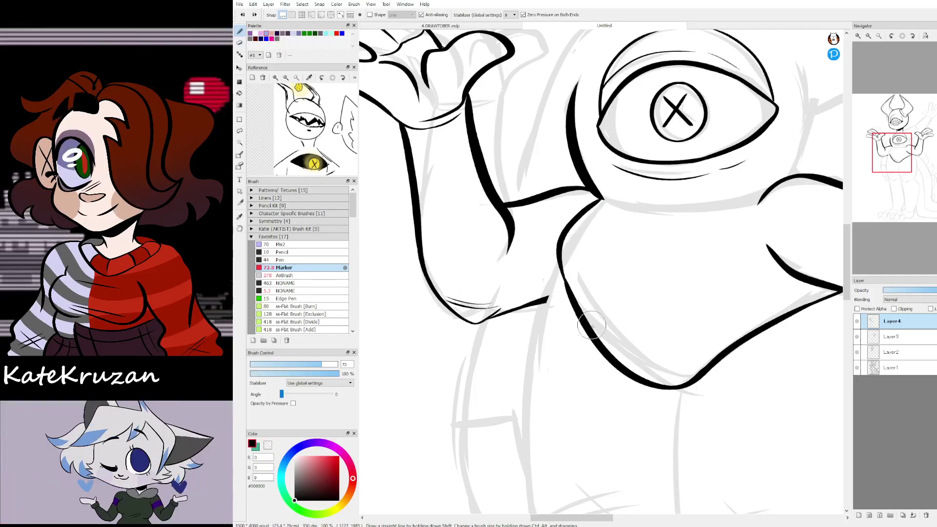
{"action": "key", "text": "ctrl+z"}
{"action": "mouse_move", "coordinate": [604, 200]}
{"action": "left_mouse_down"}
{"action": "mouse_move", "coordinate": [558, 270]}
{"action": "mouse_move", "coordinate": [589, 322]}
{"action": "left_mouse_up"}
{"action": "key", "text": "ctrl+z"}
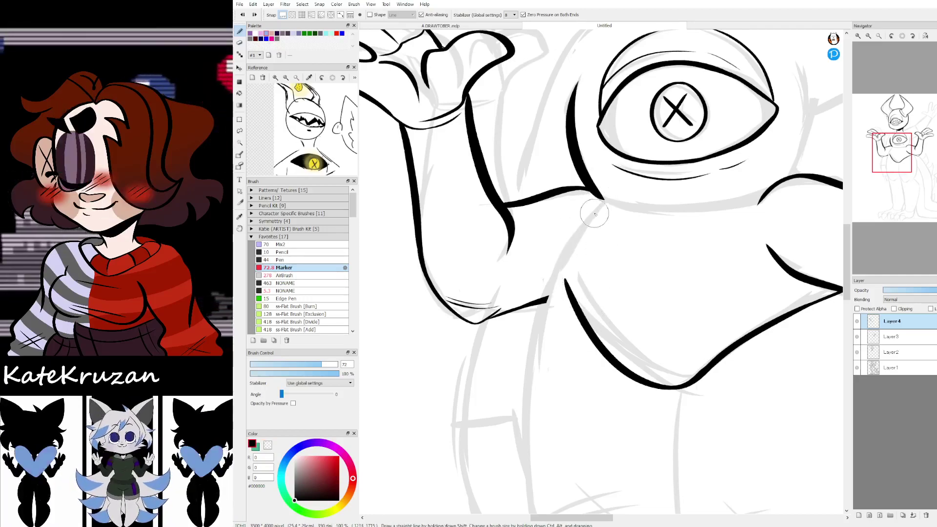
{"action": "left_click_drag", "start_coordinate": [605, 201], "coordinate": [592, 206]}
{"action": "key", "text": "ctrl+z"}
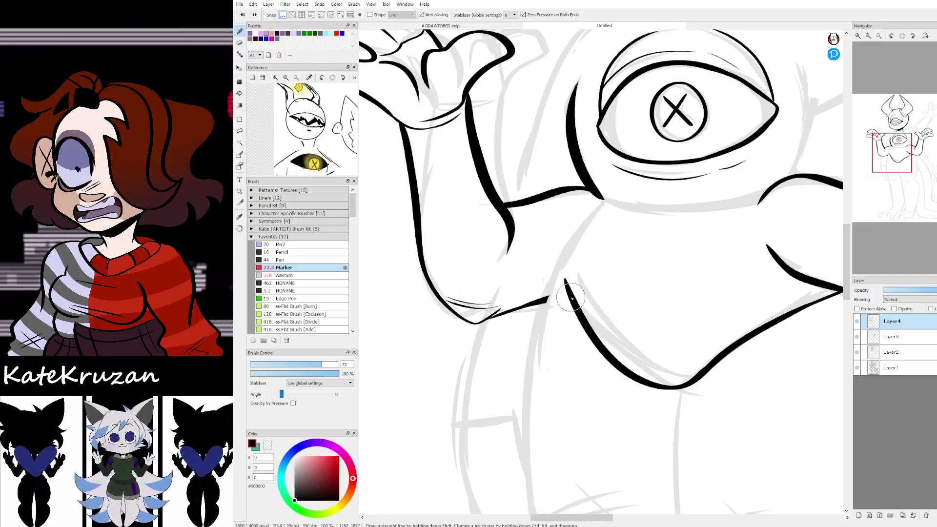
{"action": "mouse_move", "coordinate": [605, 200]}
{"action": "left_mouse_down"}
{"action": "mouse_move", "coordinate": [569, 230]}
{"action": "mouse_move", "coordinate": [582, 327]}
{"action": "left_mouse_up"}
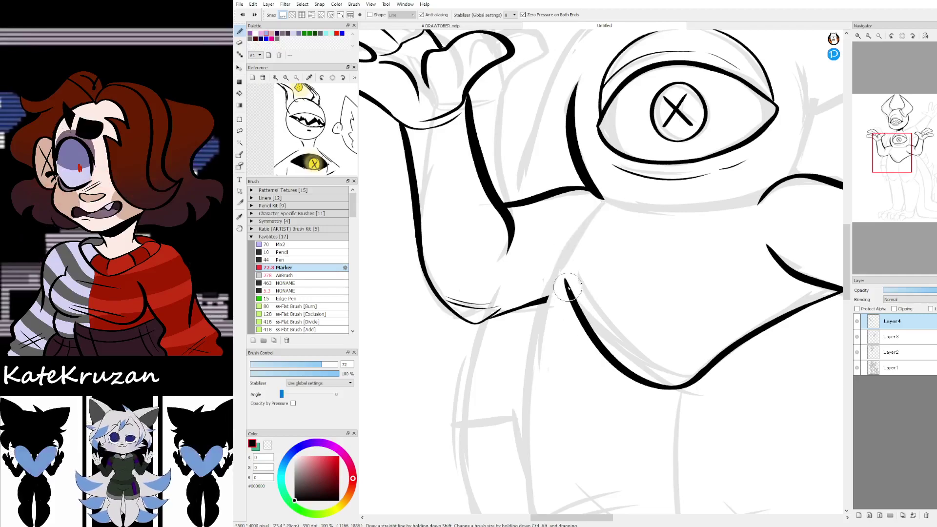
Step: Extend the mirrored arm's underside line to meet the torso contour, and ink a short curved crease at its shoulder
{"action": "key", "text": "z"}
{"action": "mouse_move", "coordinate": [557, 288]}
{"action": "left_mouse_down"}
{"action": "mouse_move", "coordinate": [527, 308]}
{"action": "mouse_move", "coordinate": [561, 299]}
{"action": "mouse_move", "coordinate": [532, 304]}
{"action": "mouse_move", "coordinate": [576, 281]}
{"action": "left_mouse_up"}
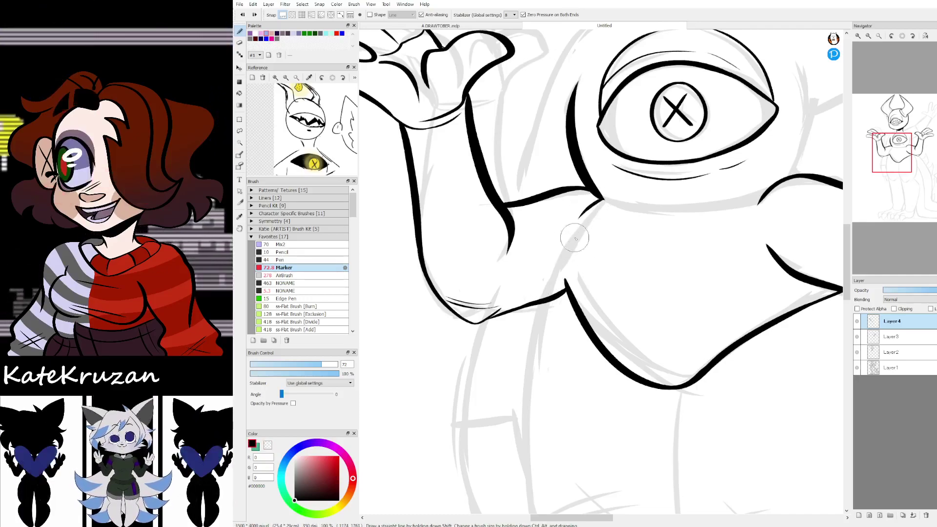
{"action": "left_click_drag", "start_coordinate": [601, 199], "coordinate": [567, 238]}
Step: Ink the curve beneath the chest eye between both shoulders, and the chest's side contour above the original arm's shoulder
{"action": "left_click_drag", "start_coordinate": [894, 160], "coordinate": [895, 163]}
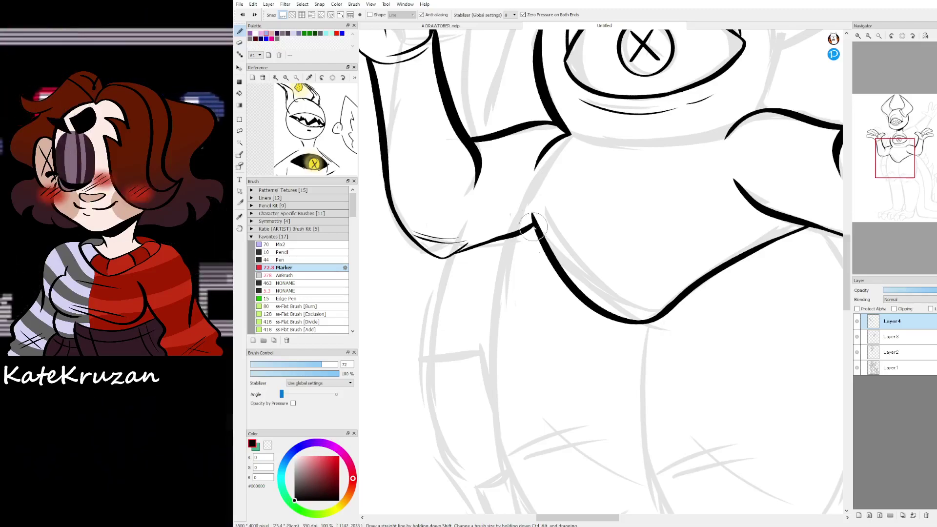
{"action": "left_click_drag", "start_coordinate": [597, 102], "coordinate": [591, 219]}
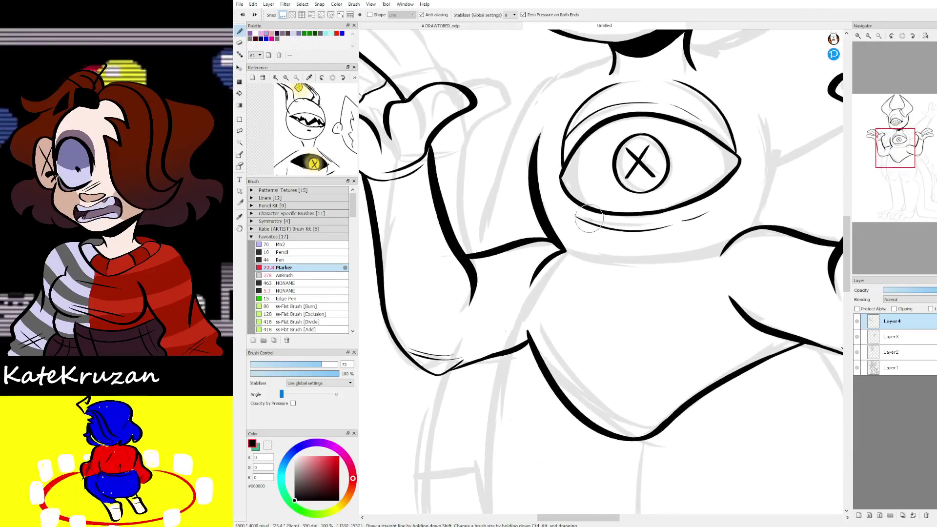
{"action": "mouse_move", "coordinate": [561, 253]}
{"action": "left_mouse_down"}
{"action": "mouse_move", "coordinate": [681, 256]}
{"action": "mouse_move", "coordinate": [730, 242]}
{"action": "left_mouse_up"}
{"action": "mouse_move", "coordinate": [835, 128]}
{"action": "left_mouse_down"}
{"action": "mouse_move", "coordinate": [716, 149]}
{"action": "mouse_move", "coordinate": [783, 157]}
{"action": "left_mouse_up"}
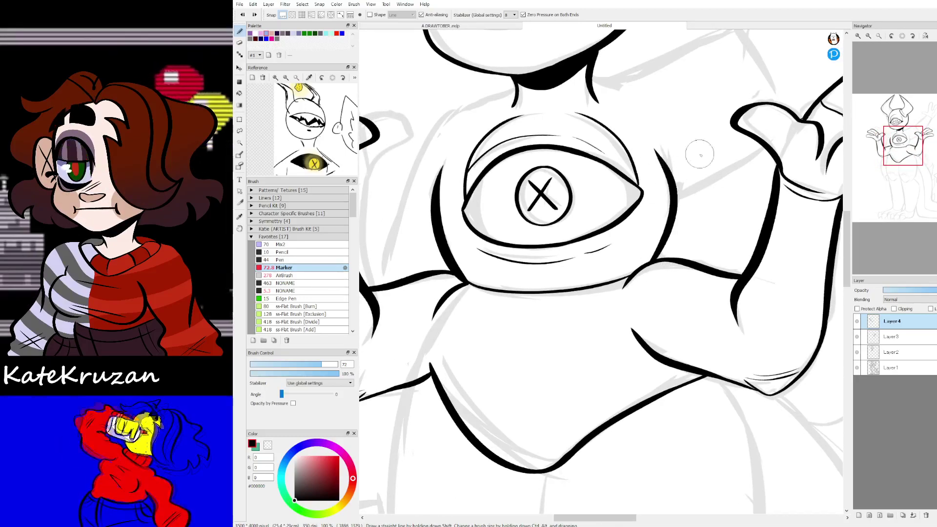
{"action": "key", "text": "ctrl+z"}
{"action": "left_click_drag", "start_coordinate": [652, 261], "coordinate": [656, 138]}
{"action": "key", "text": "ctrl+z"}
{"action": "left_click_drag", "start_coordinate": [655, 261], "coordinate": [655, 138]}
Step: Merge the mirrored arm's layer down and change the brush colour to a saturated blue
{"action": "left_click_drag", "start_coordinate": [900, 154], "coordinate": [909, 134]}
{"action": "left_click", "coordinate": [913, 515]}
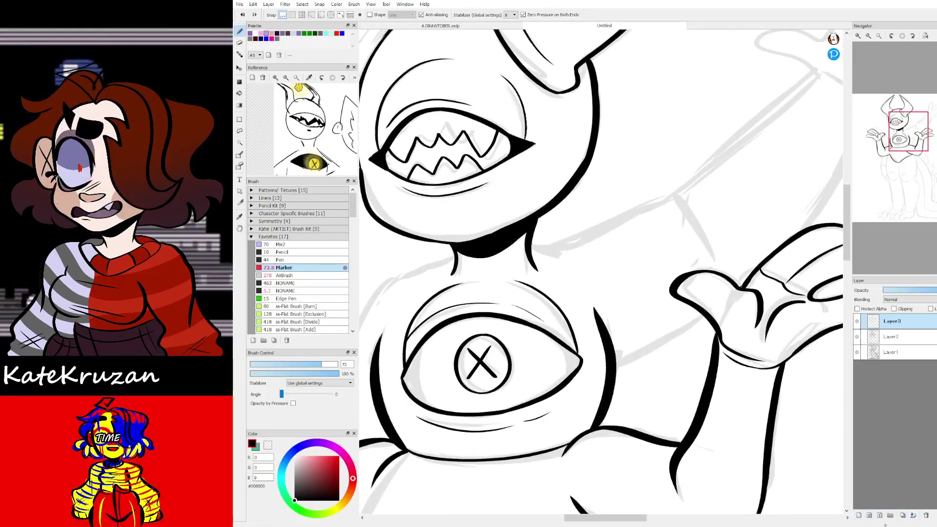
{"action": "left_click_drag", "start_coordinate": [911, 181], "coordinate": [917, 132]}
{"action": "left_click", "coordinate": [257, 447]}
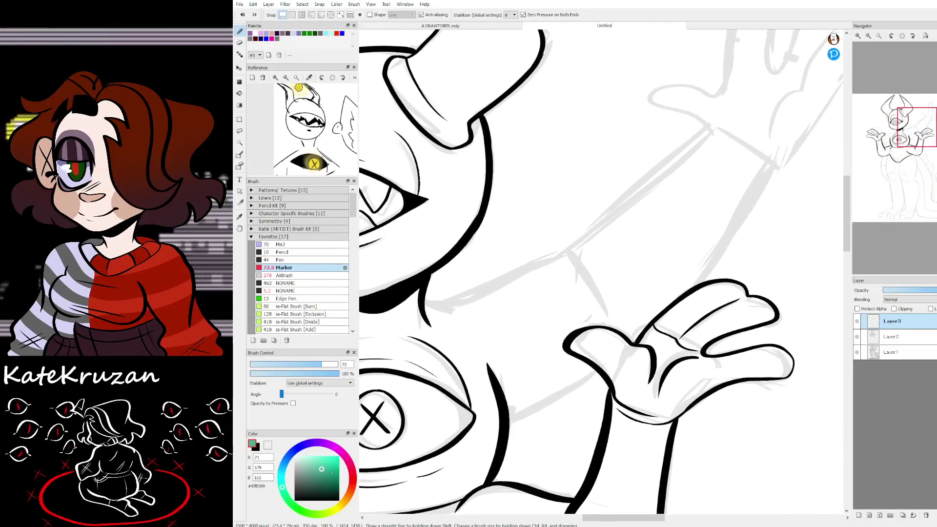
{"action": "left_click", "coordinate": [353, 479]}
{"action": "left_click", "coordinate": [303, 444]}
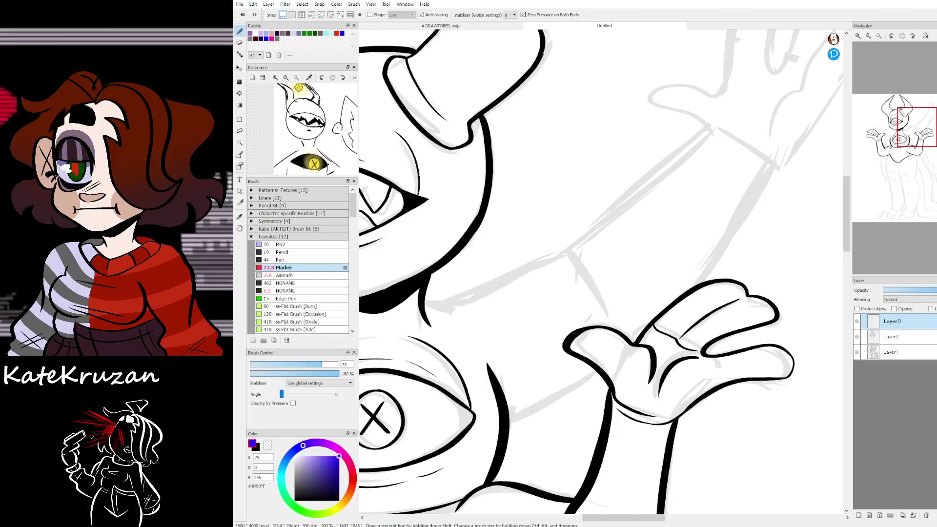
Step: Outline the thumb of the upper raised hand in blue, including the start of the adjoining finger's edge
{"action": "left_click_drag", "start_coordinate": [917, 131], "coordinate": [925, 123]}
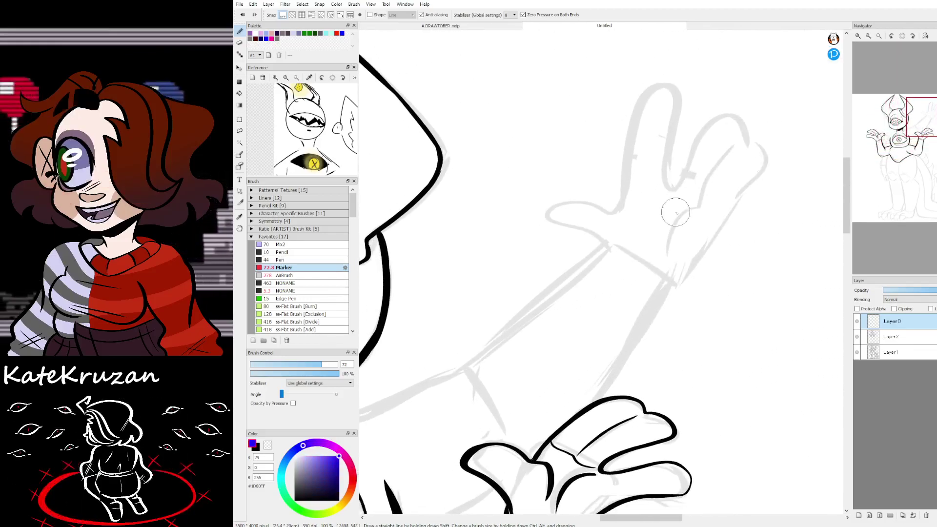
{"action": "mouse_move", "coordinate": [630, 159]}
{"action": "left_mouse_down"}
{"action": "mouse_move", "coordinate": [533, 211]}
{"action": "mouse_move", "coordinate": [617, 248]}
{"action": "left_mouse_up"}
{"action": "key", "text": "ctrl+z"}
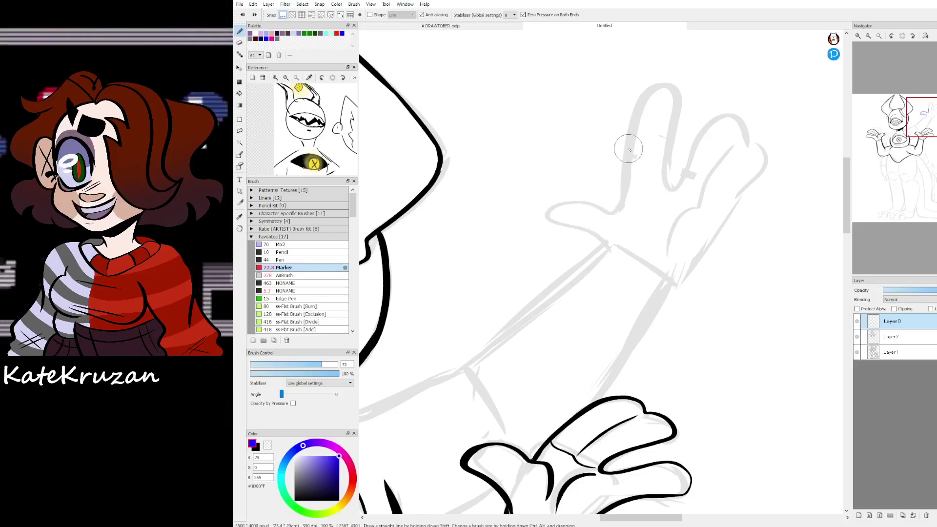
{"action": "left_click_drag", "start_coordinate": [620, 200], "coordinate": [557, 228]}
{"action": "key", "text": "ctrl+z"}
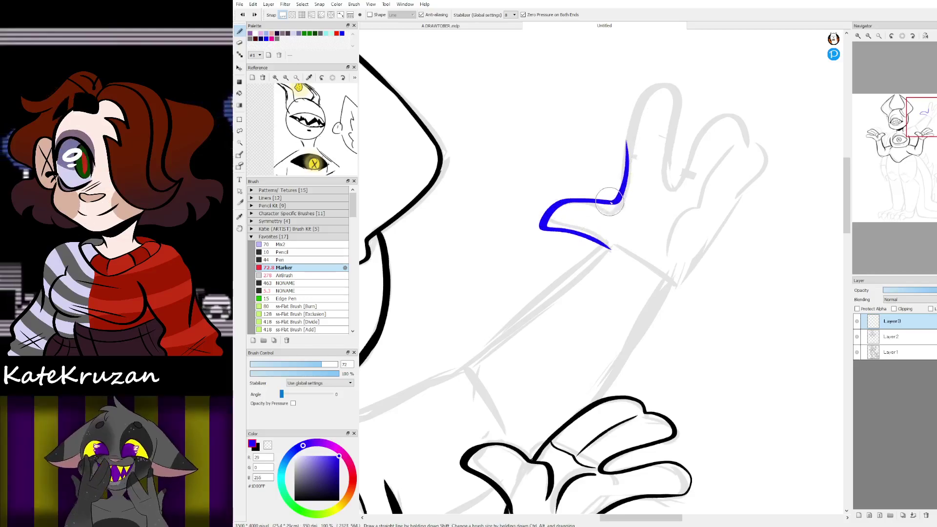
{"action": "key", "text": "v"}
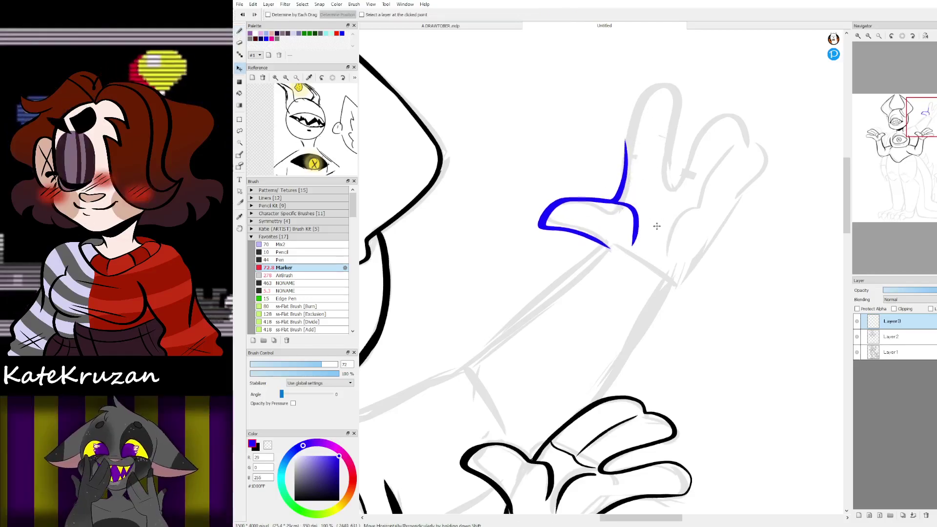
{"action": "left_click_drag", "start_coordinate": [658, 218], "coordinate": [659, 210]}
{"action": "key", "text": "b"}
{"action": "key", "text": "z"}
{"action": "key", "text": "ctrl+z"}
{"action": "key", "text": "ctrl+z"}
{"action": "key", "text": "ctrl+z"}
{"action": "key", "text": "ctrl+z"}
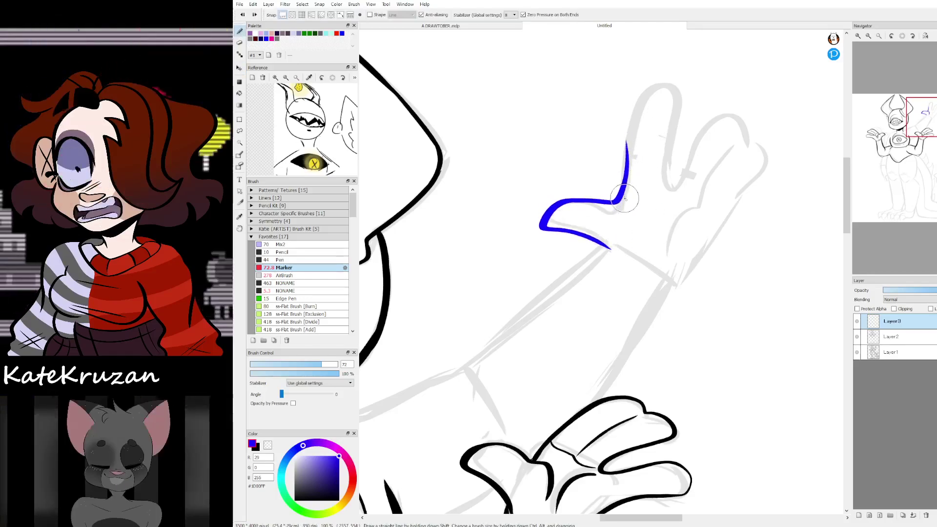
Step: Outline the fingers of the upper raised hand in blue and ink its outer palm edge down to the wrist
{"action": "mouse_move", "coordinate": [623, 190]}
{"action": "left_mouse_down"}
{"action": "mouse_move", "coordinate": [621, 157]}
{"action": "mouse_move", "coordinate": [686, 130]}
{"action": "left_mouse_up"}
{"action": "key", "text": "ctrl+z"}
{"action": "mouse_move", "coordinate": [623, 190]}
{"action": "left_mouse_down"}
{"action": "mouse_move", "coordinate": [639, 81]}
{"action": "mouse_move", "coordinate": [661, 180]}
{"action": "mouse_move", "coordinate": [739, 118]}
{"action": "left_mouse_up"}
{"action": "left_click_drag", "start_coordinate": [741, 182], "coordinate": [673, 267]}
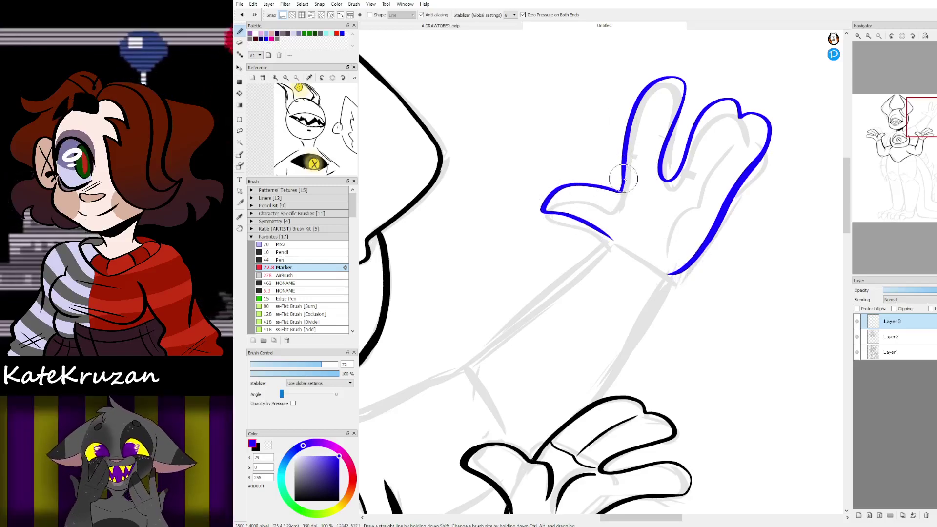
Step: Redraw the upper hand's thumb contour and ink the curved palm creases and the line across the finger bases
{"action": "key", "text": "ctrl+z"}
{"action": "left_click_drag", "start_coordinate": [605, 193], "coordinate": [606, 235]}
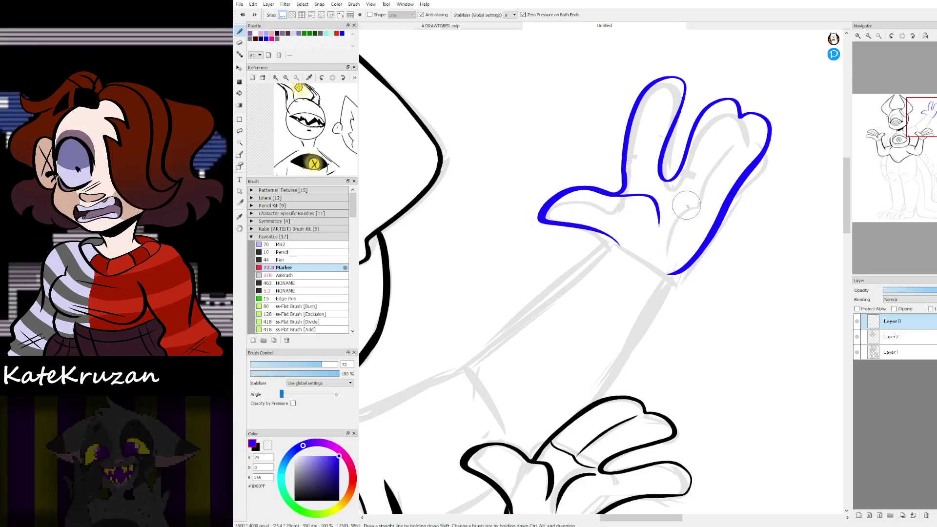
{"action": "key", "text": "ctrl+z"}
{"action": "left_click_drag", "start_coordinate": [655, 214], "coordinate": [672, 236]}
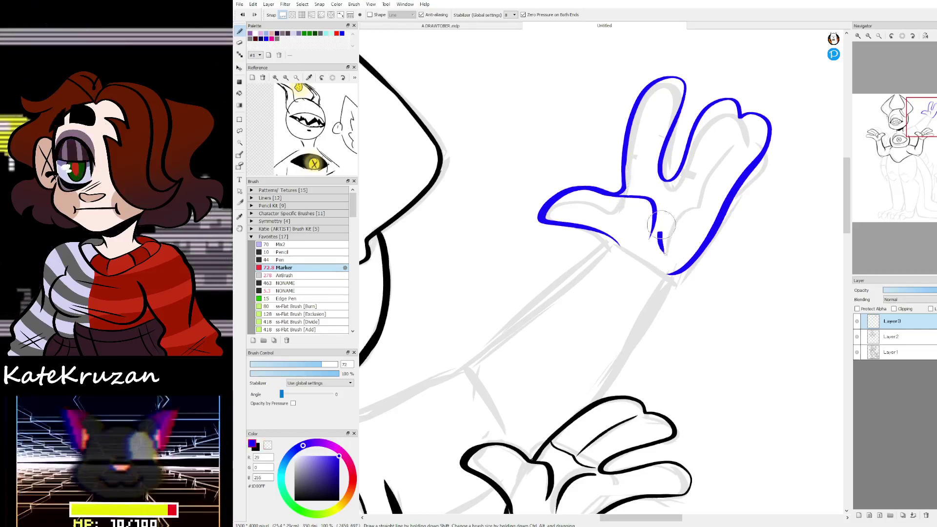
{"action": "left_click_drag", "start_coordinate": [660, 228], "coordinate": [742, 132]}
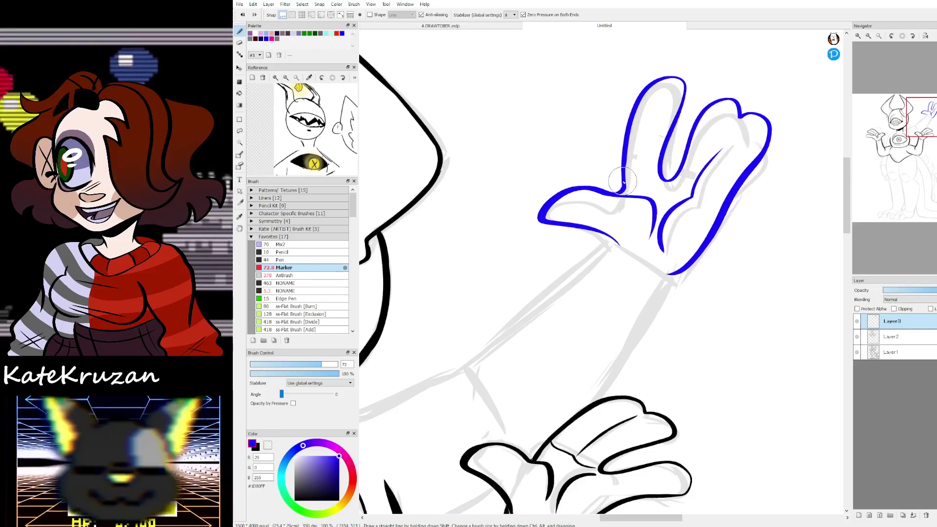
{"action": "left_click_drag", "start_coordinate": [623, 186], "coordinate": [705, 205]}
Step: Ink the curved wrist lines from the base of the upper hand's thumb to its outer palm edge
{"action": "left_click_drag", "start_coordinate": [918, 132], "coordinate": [919, 127]}
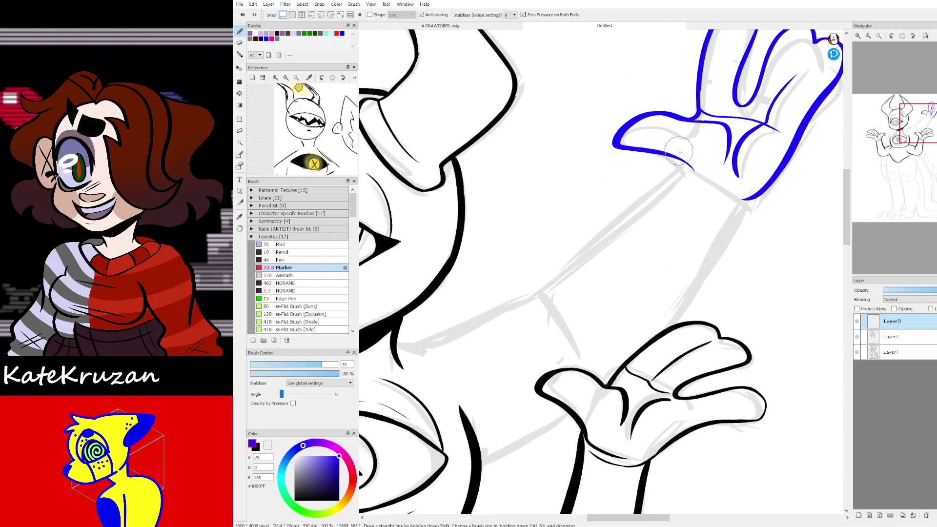
{"action": "key", "text": "x"}
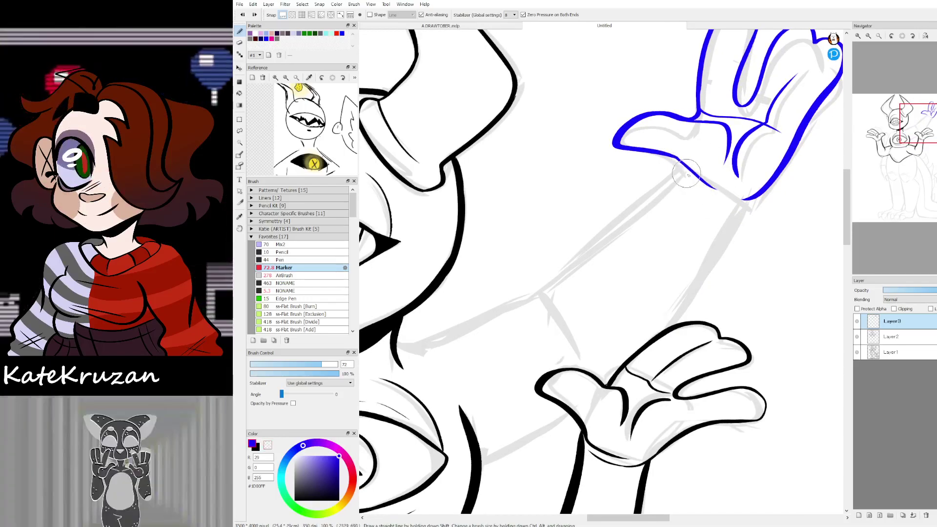
{"action": "left_click_drag", "start_coordinate": [676, 159], "coordinate": [741, 204]}
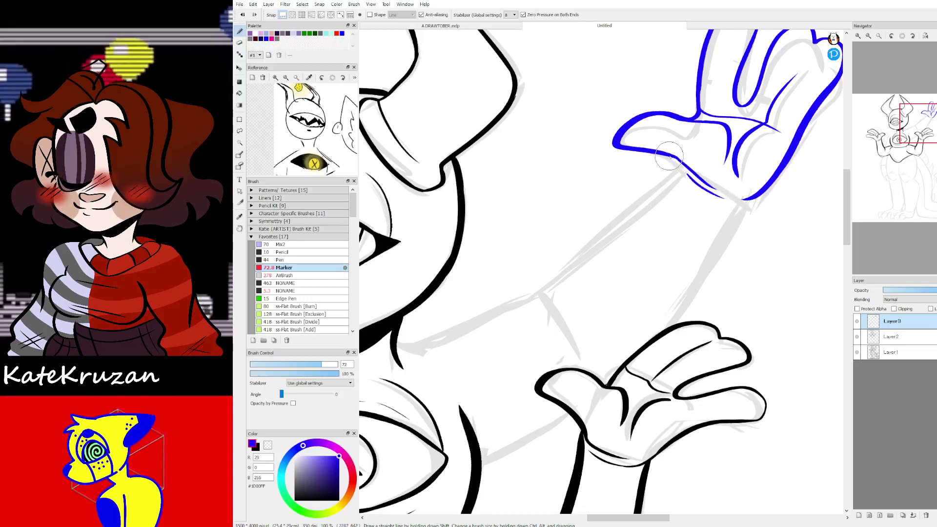
Step: Ink both forearm contours of the upper raised arm from the wrist to the elbow and to the lower hand
{"action": "mouse_move", "coordinate": [687, 167]}
{"action": "left_mouse_down"}
{"action": "mouse_move", "coordinate": [569, 266]}
{"action": "mouse_move", "coordinate": [681, 178]}
{"action": "mouse_move", "coordinate": [572, 263]}
{"action": "mouse_move", "coordinate": [549, 315]}
{"action": "left_mouse_up"}
{"action": "key", "text": "ctrl+z"}
{"action": "left_click_drag", "start_coordinate": [739, 198], "coordinate": [673, 336]}
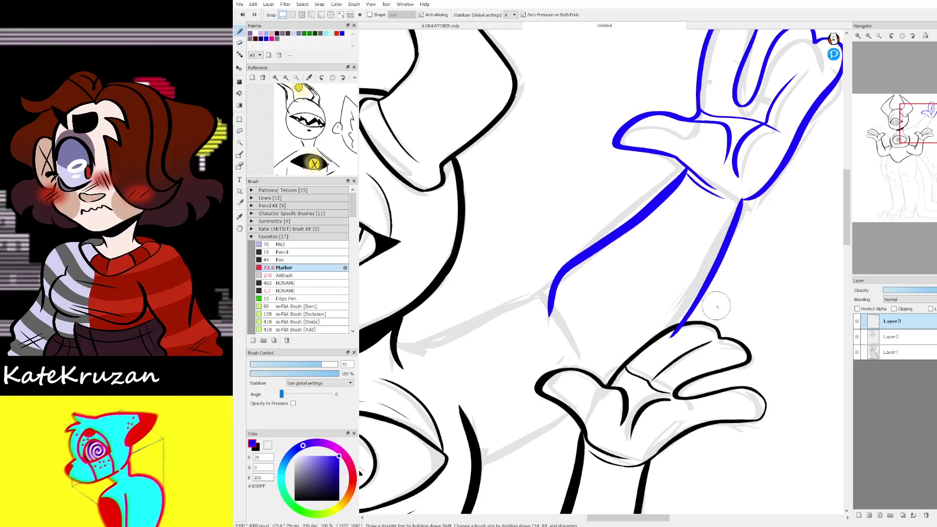
{"action": "key", "text": "ctrl+z"}
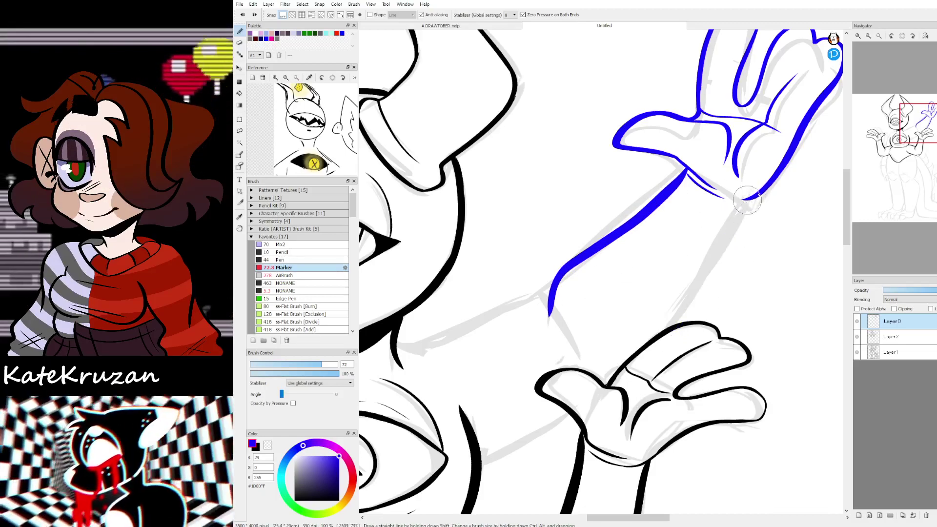
{"action": "mouse_move", "coordinate": [713, 191]}
{"action": "left_mouse_down"}
{"action": "mouse_move", "coordinate": [753, 198]}
{"action": "mouse_move", "coordinate": [668, 343]}
{"action": "left_mouse_up"}
{"action": "left_click_drag", "start_coordinate": [740, 199], "coordinate": [686, 302]}
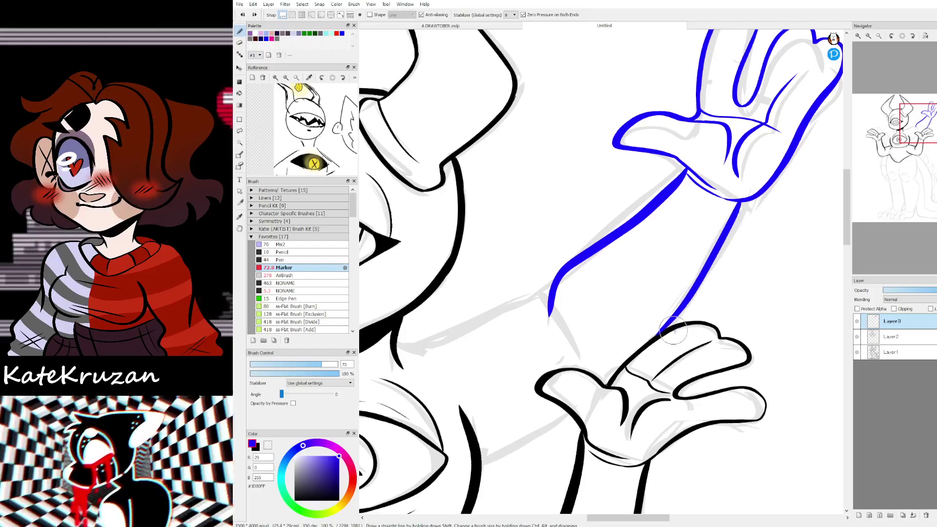
Step: Ink the upper arm's top contour from neck to elbow, and its underside from the chest to the lower hand's thumb
{"action": "left_click_drag", "start_coordinate": [916, 163], "coordinate": [909, 137]}
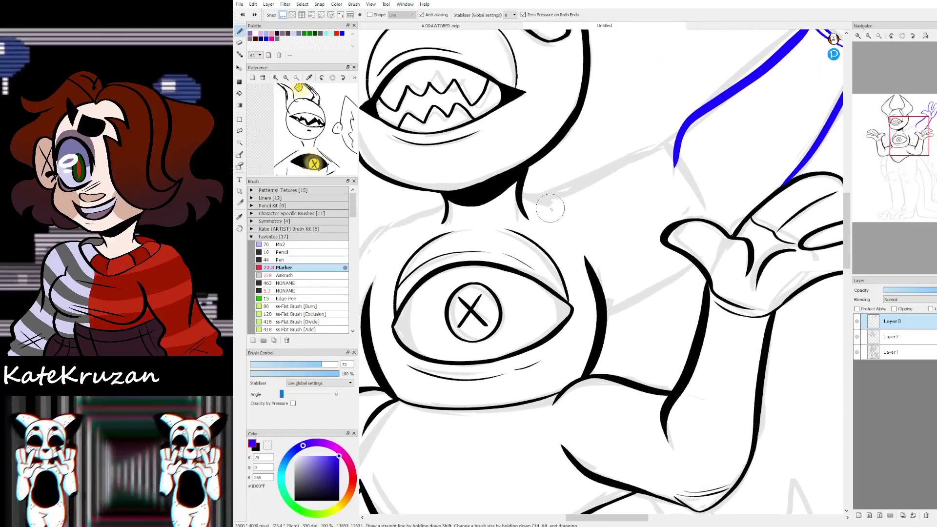
{"action": "mouse_move", "coordinate": [522, 194]}
{"action": "left_mouse_down"}
{"action": "mouse_move", "coordinate": [593, 181]}
{"action": "mouse_move", "coordinate": [668, 149]}
{"action": "left_mouse_up"}
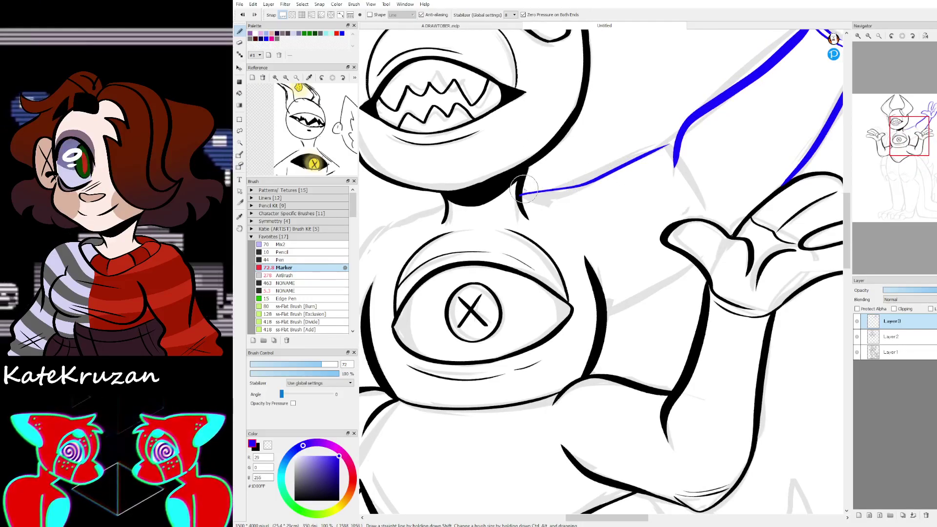
{"action": "key", "text": "ctrl+z"}
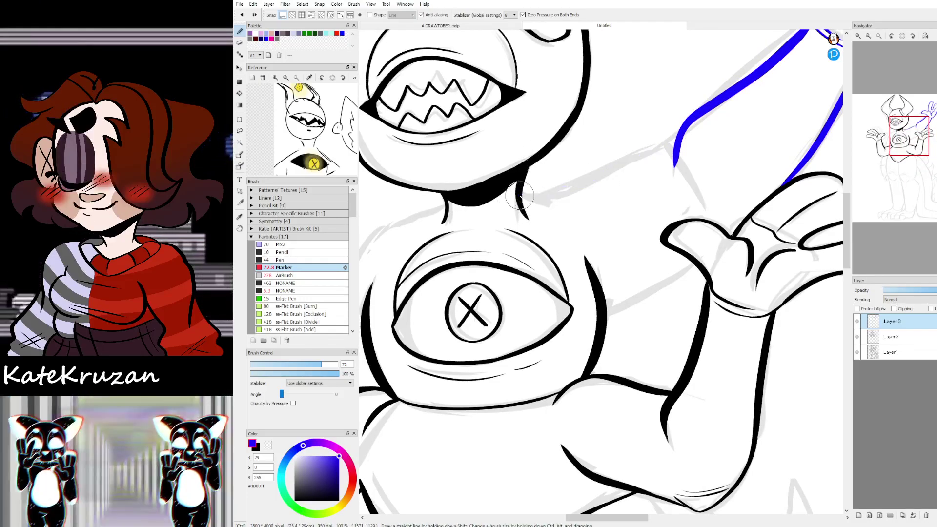
{"action": "mouse_move", "coordinate": [608, 176]}
{"action": "left_mouse_down"}
{"action": "mouse_move", "coordinate": [682, 136]}
{"action": "mouse_move", "coordinate": [526, 198]}
{"action": "mouse_move", "coordinate": [670, 135]}
{"action": "mouse_move", "coordinate": [631, 155]}
{"action": "left_mouse_up"}
{"action": "key", "text": "ctrl+z"}
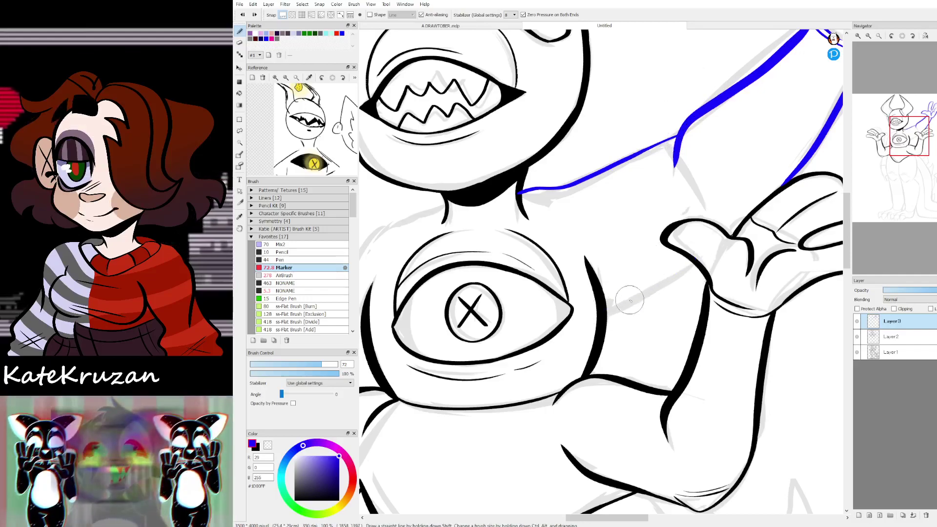
{"action": "left_click_drag", "start_coordinate": [602, 306], "coordinate": [698, 265]}
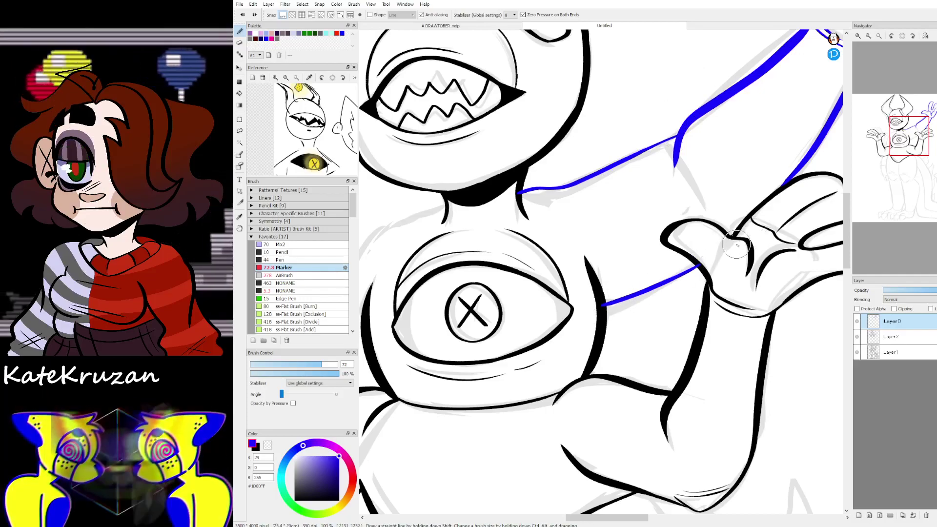
{"action": "mouse_move", "coordinate": [908, 137]}
{"action": "left_mouse_down"}
{"action": "mouse_move", "coordinate": [890, 149]}
{"action": "mouse_move", "coordinate": [902, 136]}
{"action": "left_mouse_up"}
{"action": "left_click_drag", "start_coordinate": [677, 302], "coordinate": [705, 292]}
Step: Ink thin crossing crease lines at the inside of the upper raised arm's elbow
{"action": "left_click_drag", "start_coordinate": [903, 138], "coordinate": [915, 133]}
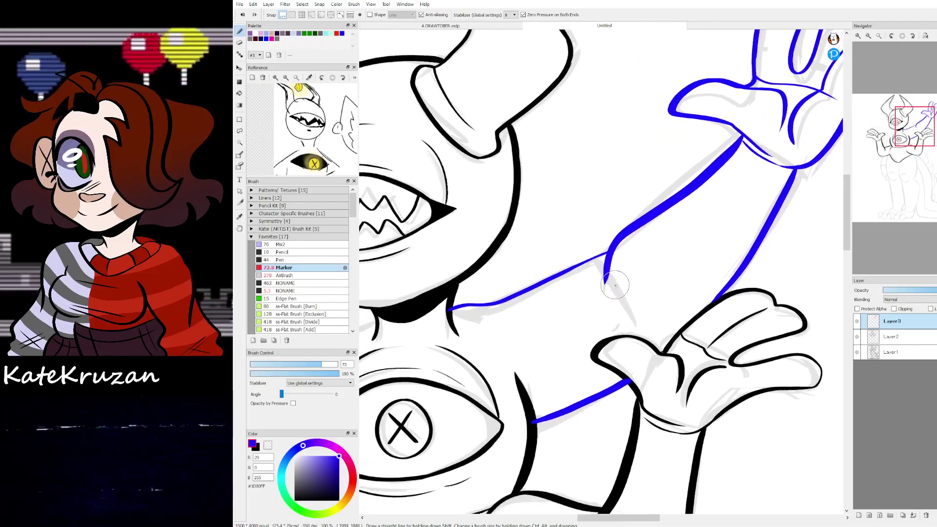
{"action": "mouse_move", "coordinate": [618, 259]}
{"action": "left_mouse_down"}
{"action": "mouse_move", "coordinate": [612, 316]}
{"action": "mouse_move", "coordinate": [653, 300]}
{"action": "left_mouse_up"}
{"action": "key", "text": "ctrl+z"}
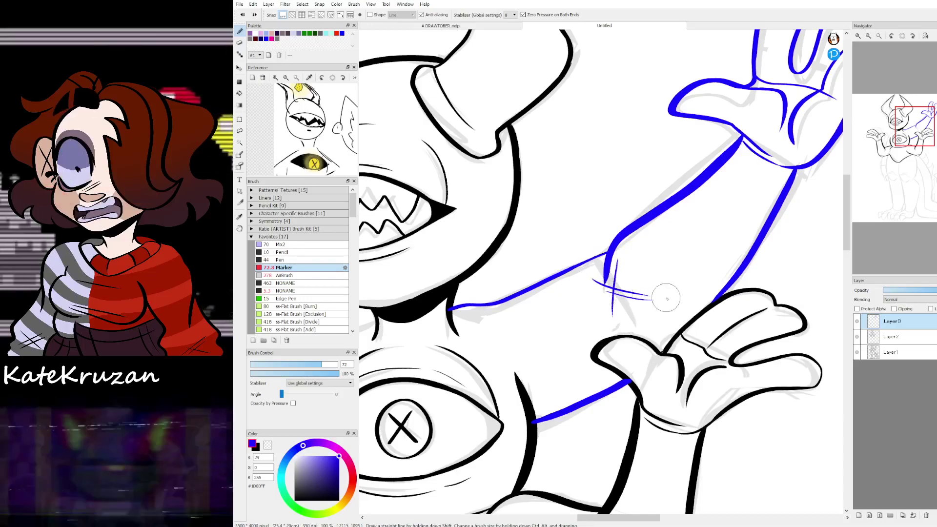
{"action": "left_click_drag", "start_coordinate": [917, 170], "coordinate": [914, 134]}
{"action": "key", "text": "ctrl+z"}
{"action": "key", "text": "ctrl+z"}
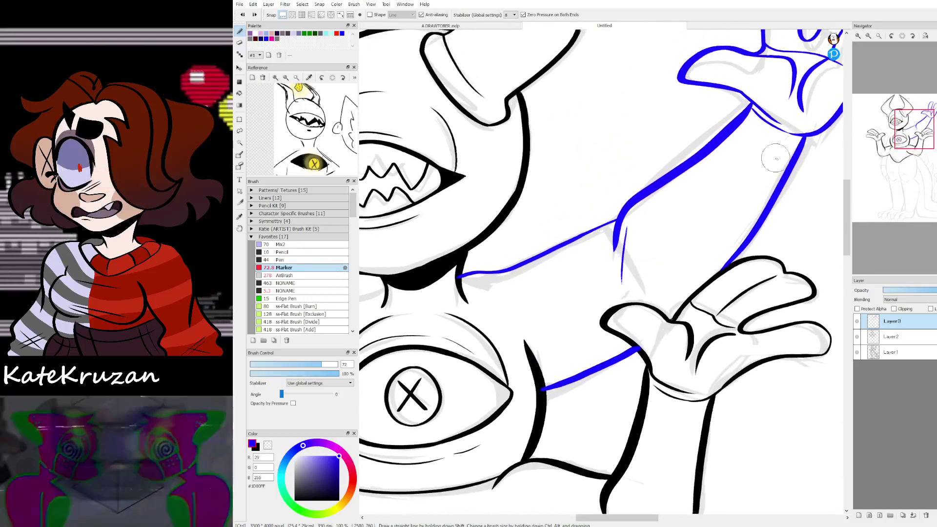
{"action": "left_click_drag", "start_coordinate": [608, 262], "coordinate": [665, 285]}
{"action": "key", "text": "ctrl+z"}
{"action": "left_click_drag", "start_coordinate": [608, 266], "coordinate": [660, 293]}
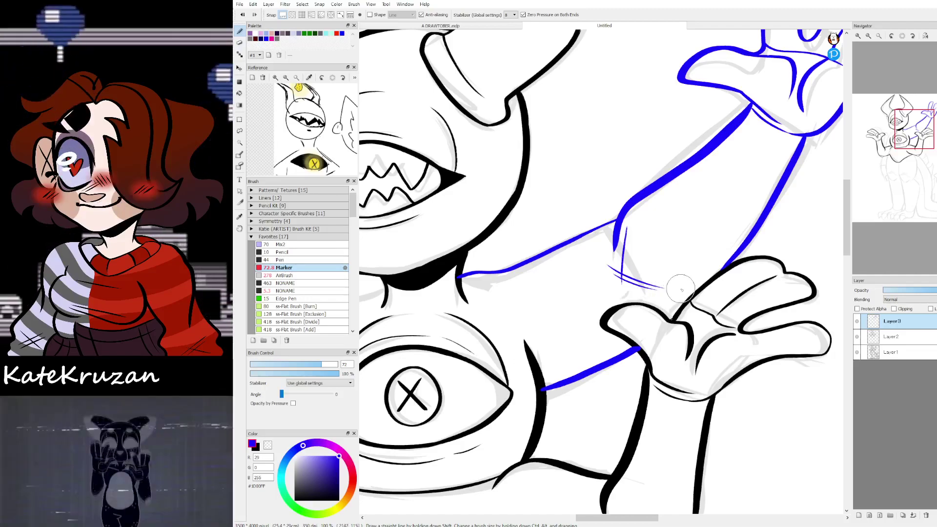
Step: Ink the opposite upper arm's shoulder from the neck, continuing its outer contour down to the lower arm
{"action": "mouse_move", "coordinate": [902, 153]}
{"action": "left_mouse_down"}
{"action": "mouse_move", "coordinate": [920, 115]}
{"action": "mouse_move", "coordinate": [900, 145]}
{"action": "mouse_move", "coordinate": [891, 142]}
{"action": "left_mouse_up"}
{"action": "left_click", "coordinate": [898, 153]}
{"action": "left_click", "coordinate": [914, 515]}
{"action": "left_click", "coordinate": [859, 516]}
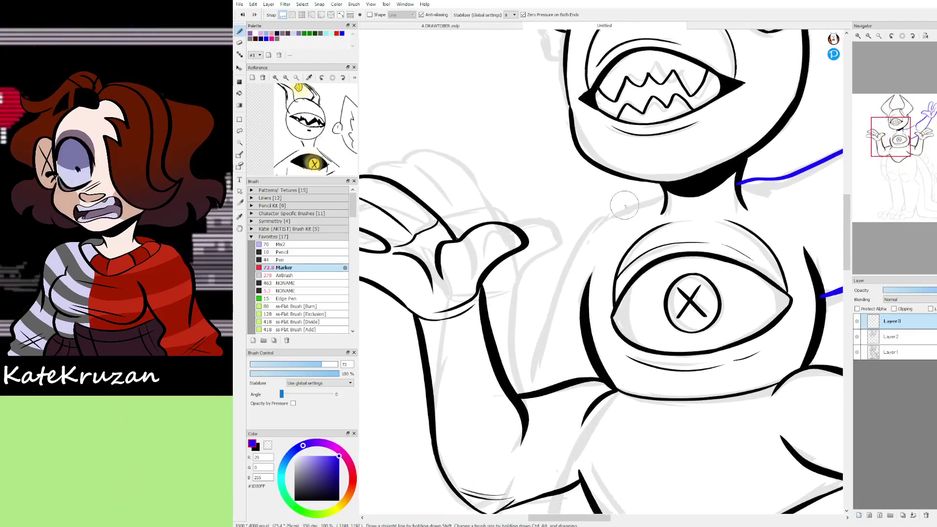
{"action": "mouse_move", "coordinate": [662, 198]}
{"action": "left_mouse_down"}
{"action": "mouse_move", "coordinate": [570, 245]}
{"action": "mouse_move", "coordinate": [531, 371]}
{"action": "left_mouse_up"}
{"action": "left_click_drag", "start_coordinate": [664, 195], "coordinate": [642, 201]}
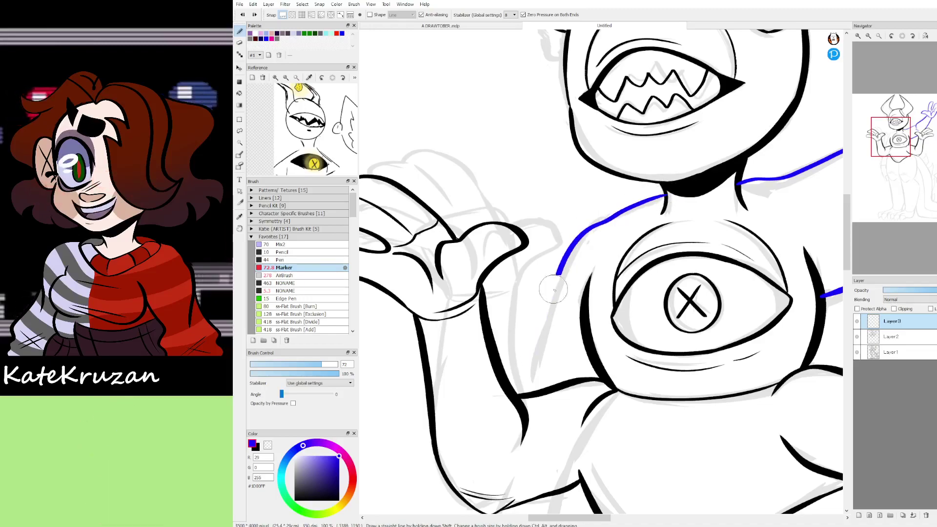
{"action": "left_click_drag", "start_coordinate": [556, 282], "coordinate": [528, 399]}
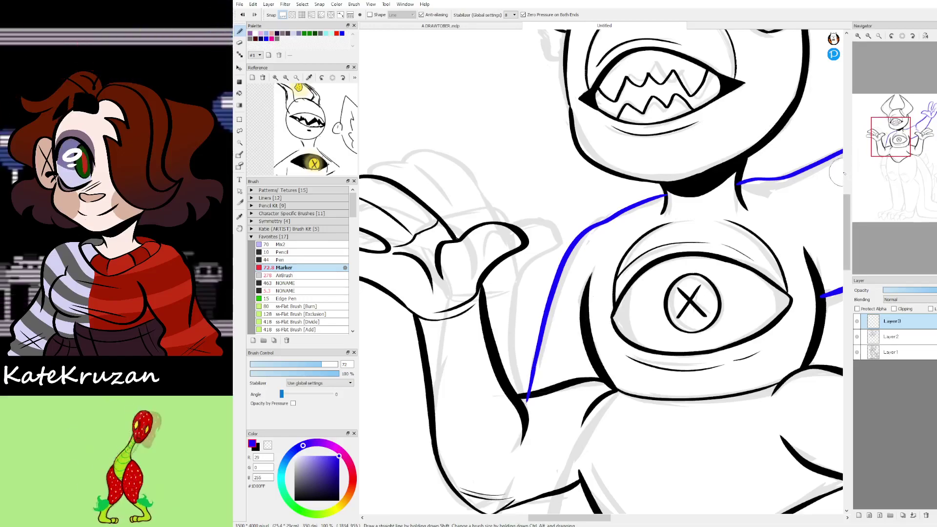
Step: Trim the blue arm line's end where it overlaps the lower arm, and add a new layer for the legs
{"action": "mouse_move", "coordinate": [891, 175]}
{"action": "left_mouse_down"}
{"action": "mouse_move", "coordinate": [888, 155]}
{"action": "mouse_move", "coordinate": [890, 164]}
{"action": "left_mouse_up"}
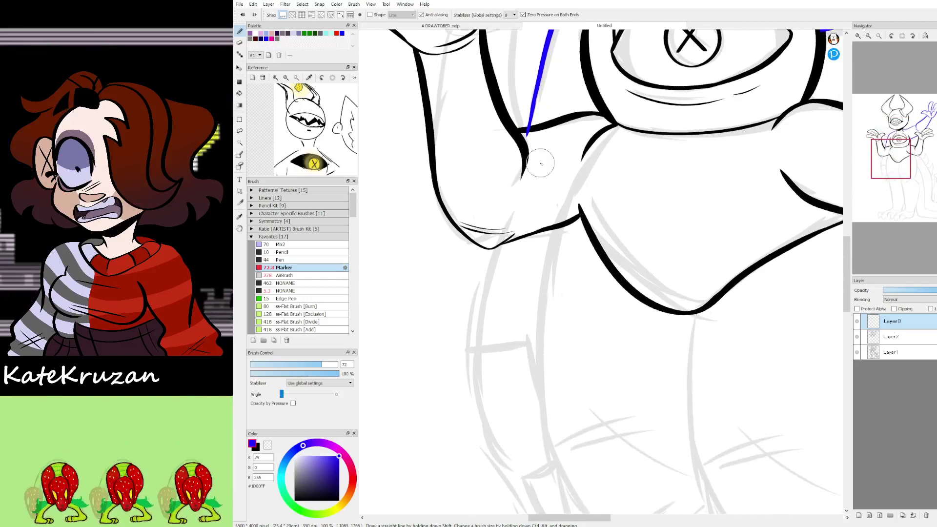
{"action": "key", "text": "z"}
{"action": "left_click_drag", "start_coordinate": [522, 142], "coordinate": [541, 138]}
{"action": "left_click_drag", "start_coordinate": [899, 168], "coordinate": [903, 169]}
{"action": "left_click", "coordinate": [859, 515]}
{"action": "key", "text": "z"}
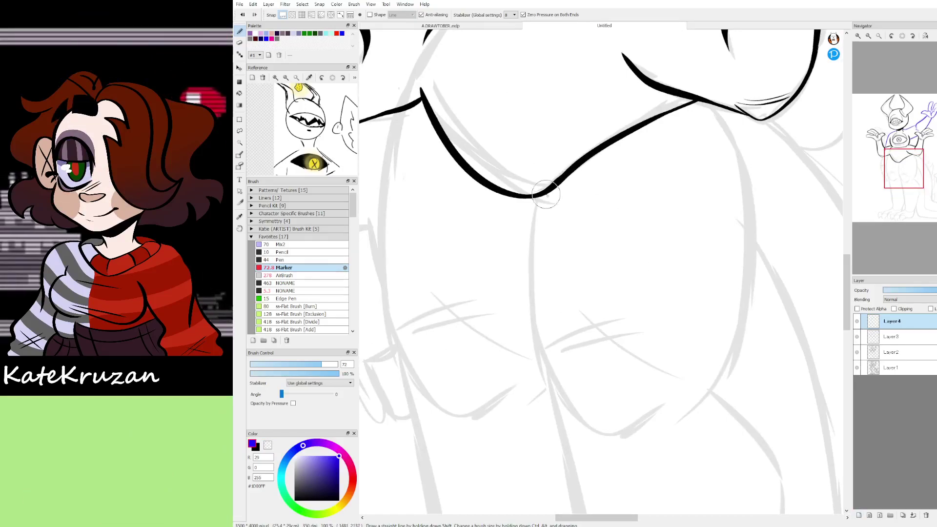
{"action": "left_click_drag", "start_coordinate": [546, 195], "coordinate": [548, 388]}
{"action": "key", "text": "ctrl+z"}
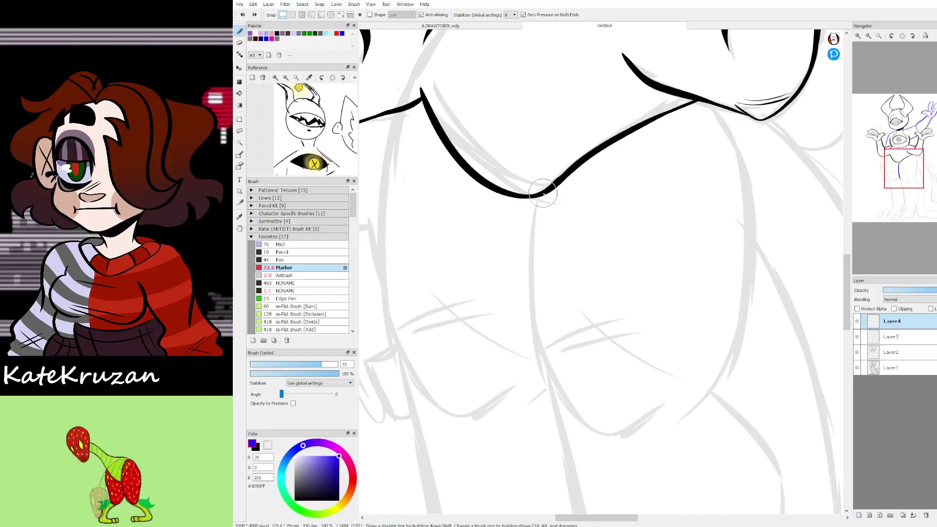
{"action": "left_click_drag", "start_coordinate": [542, 194], "coordinate": [563, 390]}
{"action": "key", "text": "ctrl+z"}
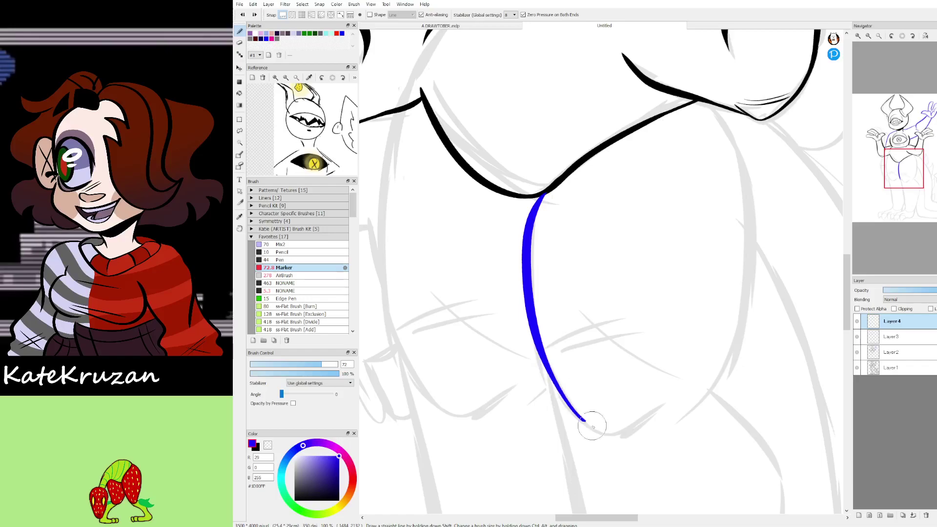
{"action": "left_click_drag", "start_coordinate": [587, 423], "coordinate": [665, 392]}
{"action": "mouse_move", "coordinate": [708, 102]}
{"action": "left_mouse_down"}
{"action": "mouse_move", "coordinate": [726, 140]}
{"action": "mouse_move", "coordinate": [698, 364]}
{"action": "left_mouse_up"}
{"action": "left_click_drag", "start_coordinate": [916, 167], "coordinate": [903, 181]}
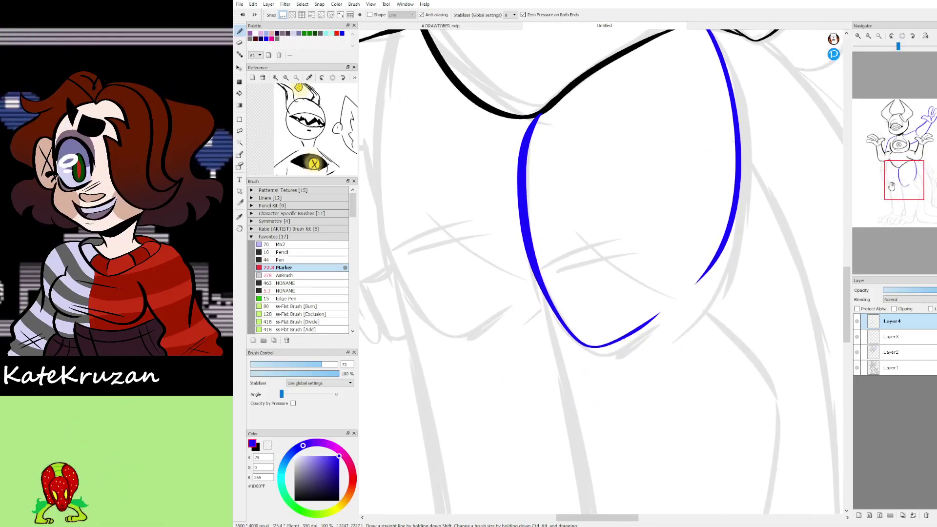
{"action": "left_click", "coordinate": [868, 36]}
{"action": "key", "text": "ctrl+z"}
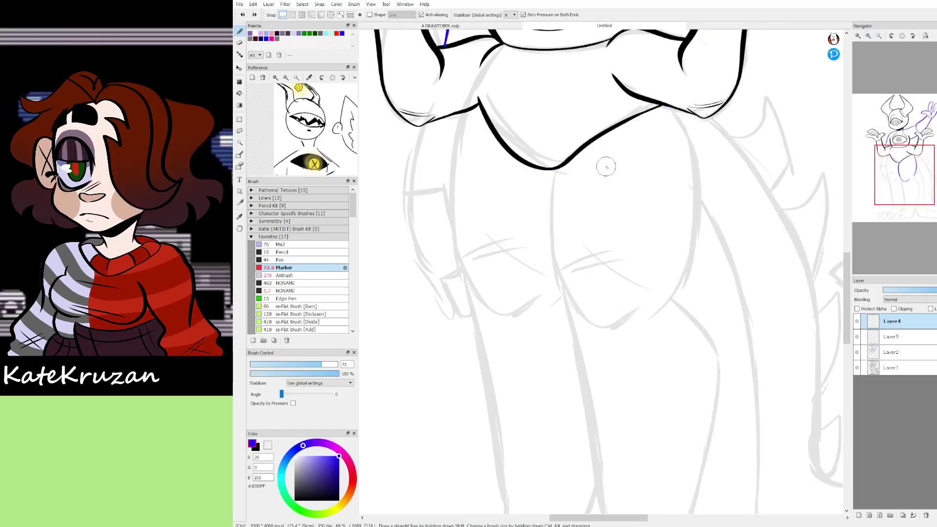
Step: Outline both sides of the front thigh in blue from the torso edge to the knee, and add thin knee creases
{"action": "left_click_drag", "start_coordinate": [575, 323], "coordinate": [651, 308]}
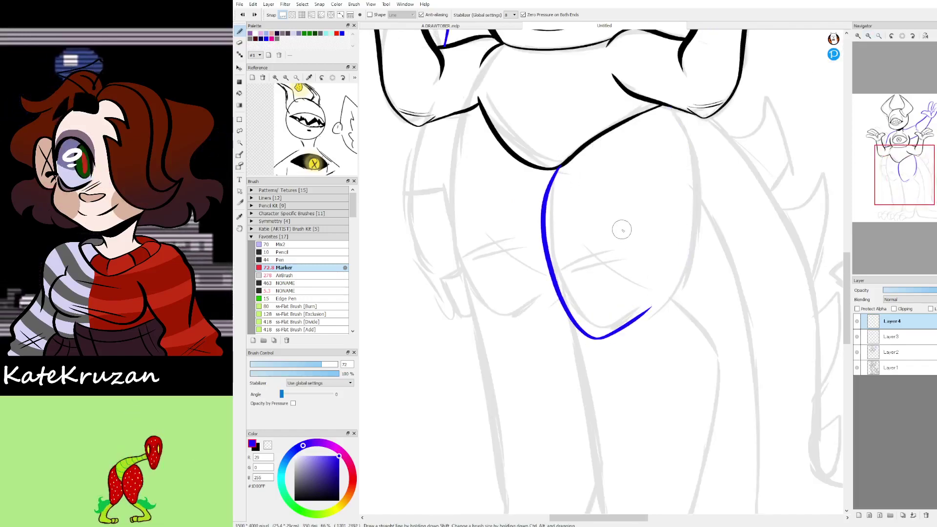
{"action": "mouse_move", "coordinate": [671, 105]}
{"action": "left_mouse_down"}
{"action": "mouse_move", "coordinate": [694, 164]}
{"action": "mouse_move", "coordinate": [661, 295]}
{"action": "left_mouse_up"}
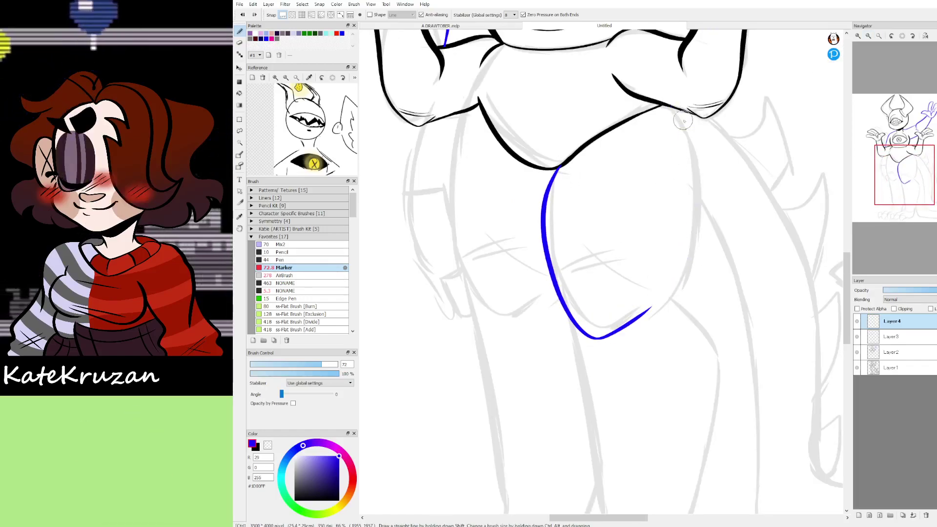
{"action": "key", "text": "ctrl+z"}
{"action": "mouse_move", "coordinate": [672, 106]}
{"action": "left_mouse_down"}
{"action": "mouse_move", "coordinate": [698, 204]}
{"action": "mouse_move", "coordinate": [657, 307]}
{"action": "left_mouse_up"}
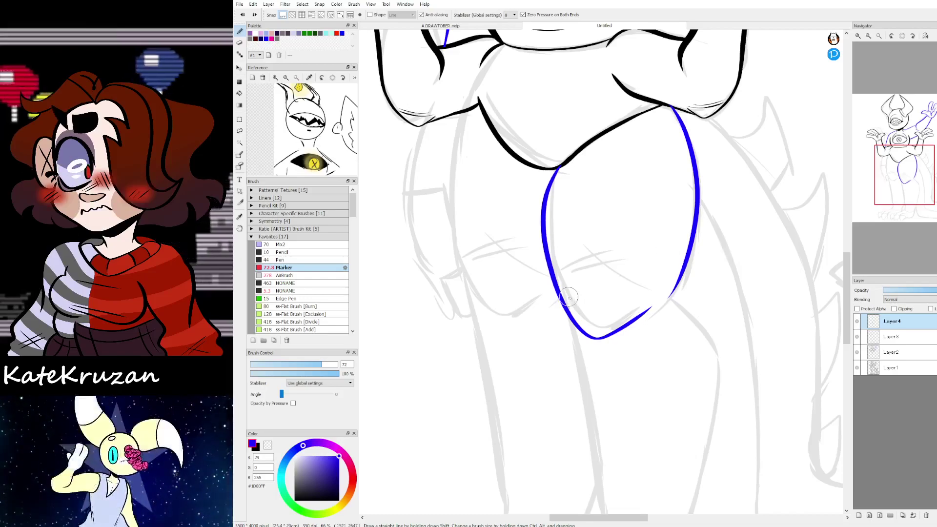
{"action": "mouse_move", "coordinate": [618, 278]}
{"action": "left_mouse_down"}
{"action": "mouse_move", "coordinate": [574, 299]}
{"action": "mouse_move", "coordinate": [635, 281]}
{"action": "mouse_move", "coordinate": [639, 304]}
{"action": "left_mouse_up"}
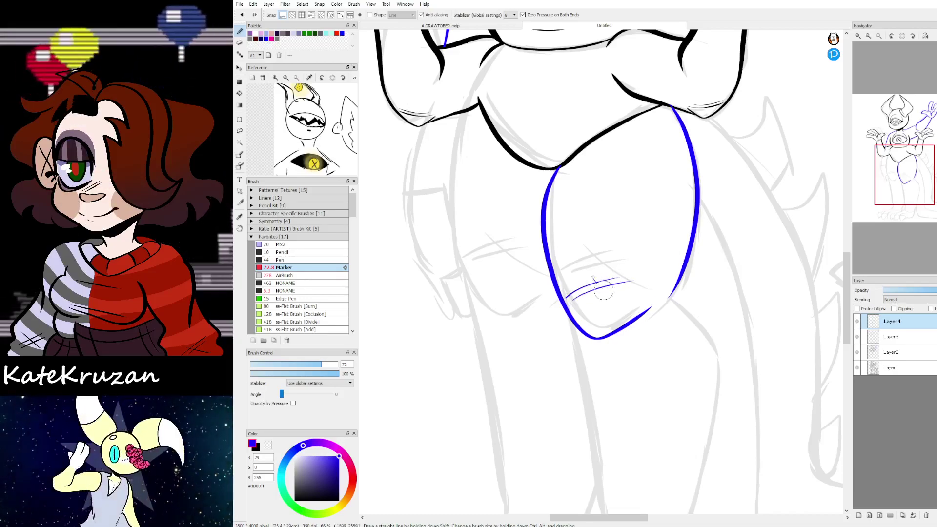
Step: Ink the front lower leg's two contours in blue from the knee down to the ankle
{"action": "left_click_drag", "start_coordinate": [905, 182], "coordinate": [907, 202]}
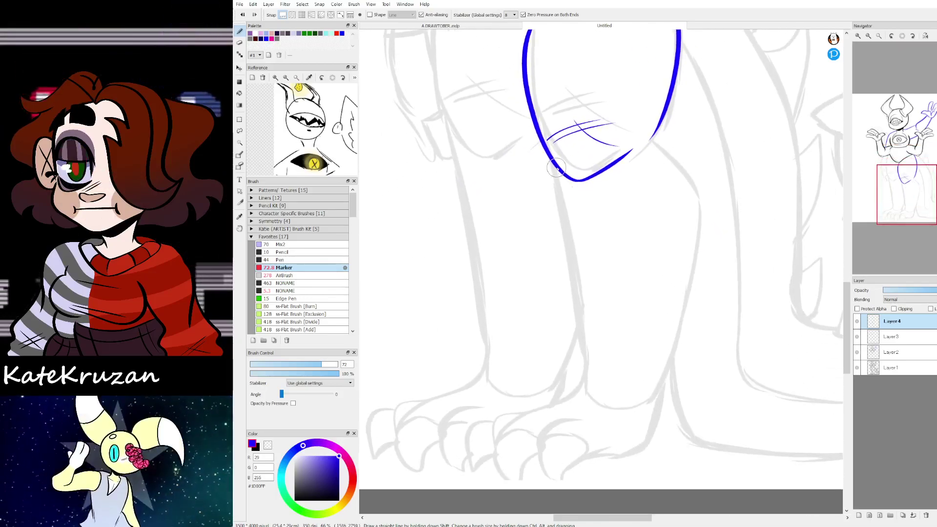
{"action": "left_click_drag", "start_coordinate": [556, 169], "coordinate": [578, 286]}
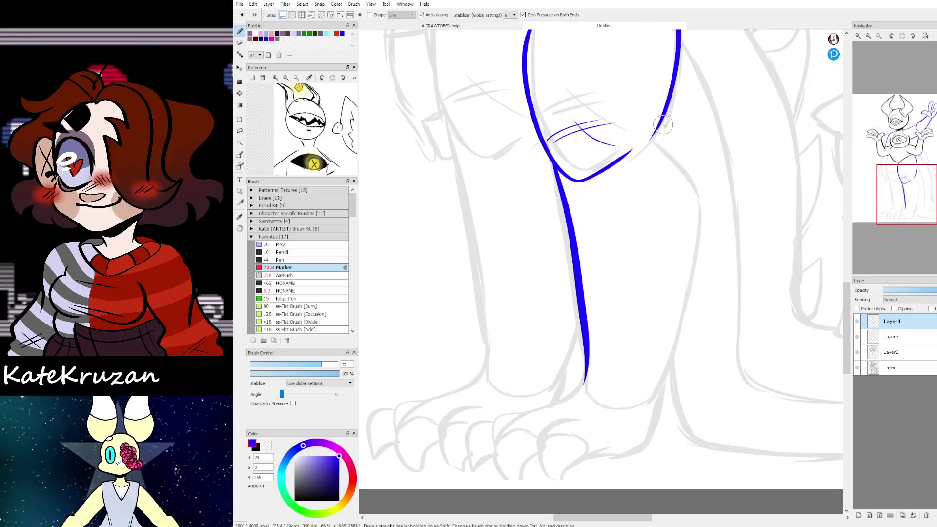
{"action": "mouse_move", "coordinate": [649, 145]}
{"action": "left_mouse_down"}
{"action": "mouse_move", "coordinate": [697, 217]}
{"action": "mouse_move", "coordinate": [653, 379]}
{"action": "left_mouse_up"}
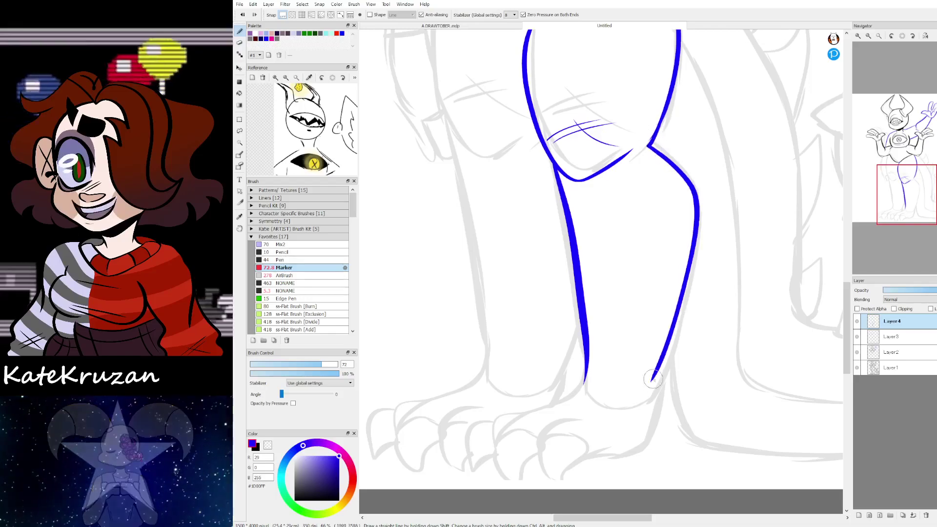
Step: Redraw the front lower leg's rear contour in blue from the knee to the ankle, and add thin creases across the ankle
{"action": "key", "text": "ctrl+z"}
{"action": "left_click_drag", "start_coordinate": [649, 144], "coordinate": [689, 187]}
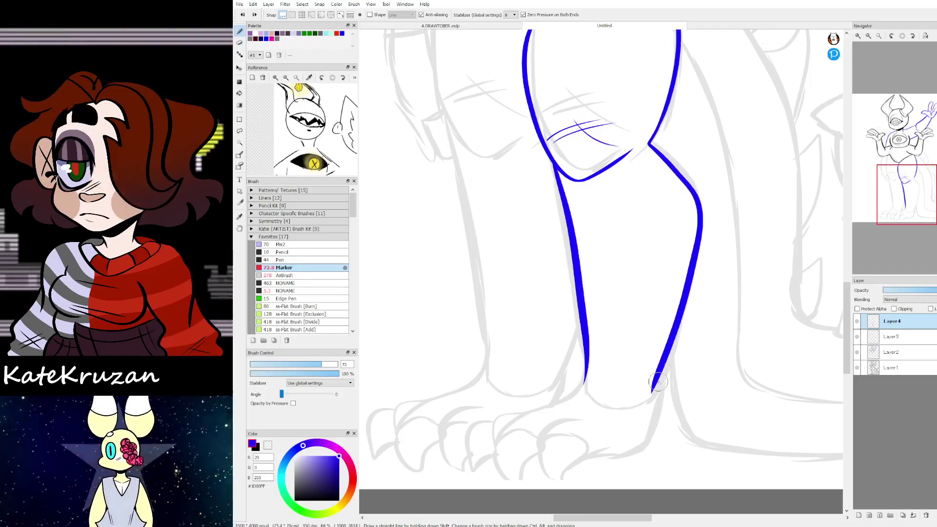
{"action": "left_click_drag", "start_coordinate": [905, 196], "coordinate": [892, 214]}
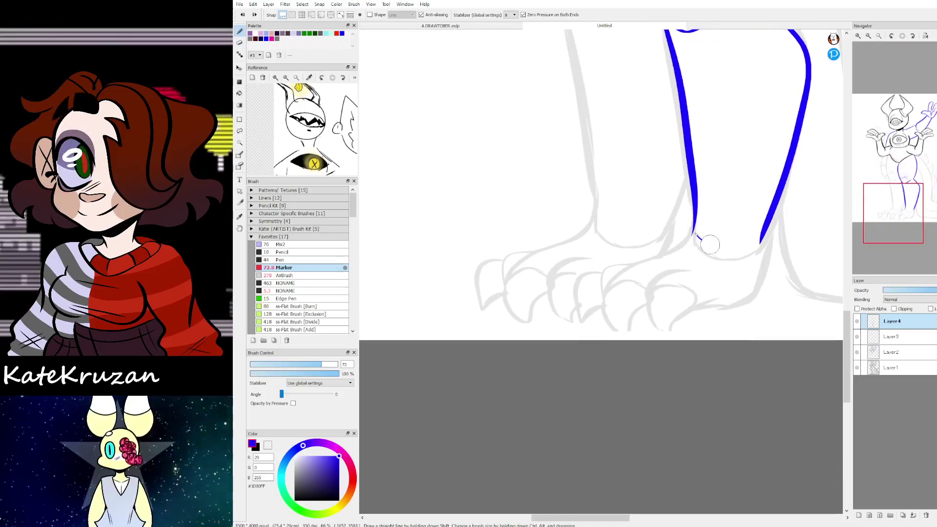
{"action": "left_click_drag", "start_coordinate": [694, 240], "coordinate": [745, 249]}
Step: Ink the top of the foot in blue from the ankle forward and round off the tip of the middle toe
{"action": "left_click", "coordinate": [860, 36]}
{"action": "left_click", "coordinate": [861, 37]}
{"action": "left_click_drag", "start_coordinate": [898, 211], "coordinate": [903, 219]}
{"action": "mouse_move", "coordinate": [629, 171]}
{"action": "left_mouse_down"}
{"action": "mouse_move", "coordinate": [485, 235]}
{"action": "mouse_move", "coordinate": [449, 282]}
{"action": "left_mouse_up"}
{"action": "key", "text": "ctrl+z"}
{"action": "left_click_drag", "start_coordinate": [639, 127], "coordinate": [562, 222]}
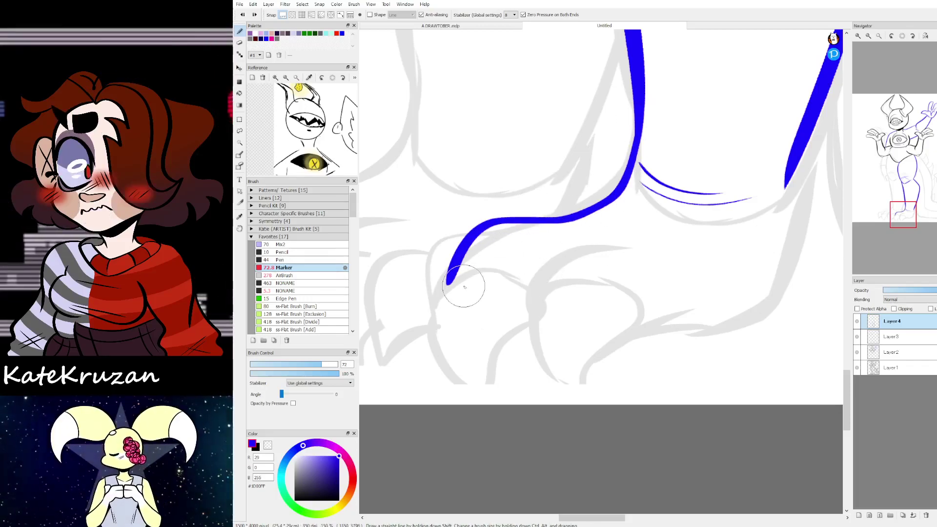
{"action": "key", "text": "x"}
{"action": "left_click_drag", "start_coordinate": [451, 277], "coordinate": [436, 298]}
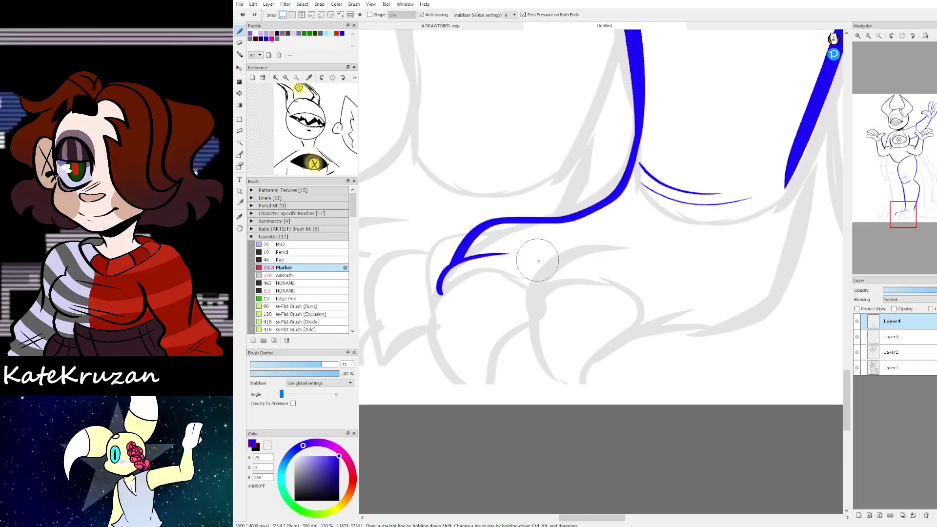
Step: Ink the knuckle lines and lower edges of the middle and nearest toes, ending with the nearest toe's rounded corner
{"action": "mouse_move", "coordinate": [439, 291]}
{"action": "left_mouse_down"}
{"action": "mouse_move", "coordinate": [537, 294]}
{"action": "mouse_move", "coordinate": [533, 285]}
{"action": "mouse_move", "coordinate": [612, 257]}
{"action": "left_mouse_up"}
{"action": "left_click_drag", "start_coordinate": [532, 293], "coordinate": [555, 291]}
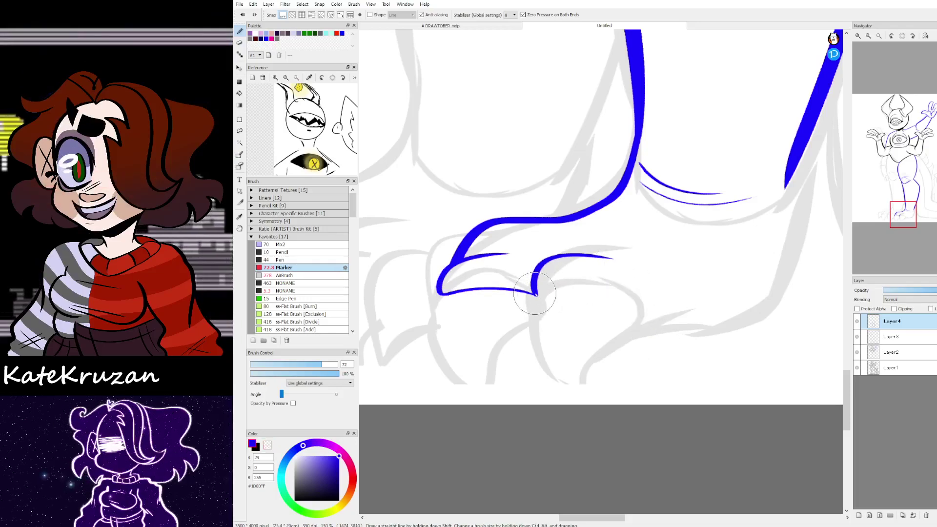
{"action": "mouse_move", "coordinate": [587, 289]}
{"action": "left_mouse_down"}
{"action": "mouse_move", "coordinate": [667, 322]}
{"action": "mouse_move", "coordinate": [741, 326]}
{"action": "mouse_move", "coordinate": [788, 176]}
{"action": "left_mouse_up"}
{"action": "left_click_drag", "start_coordinate": [902, 215], "coordinate": [902, 218]}
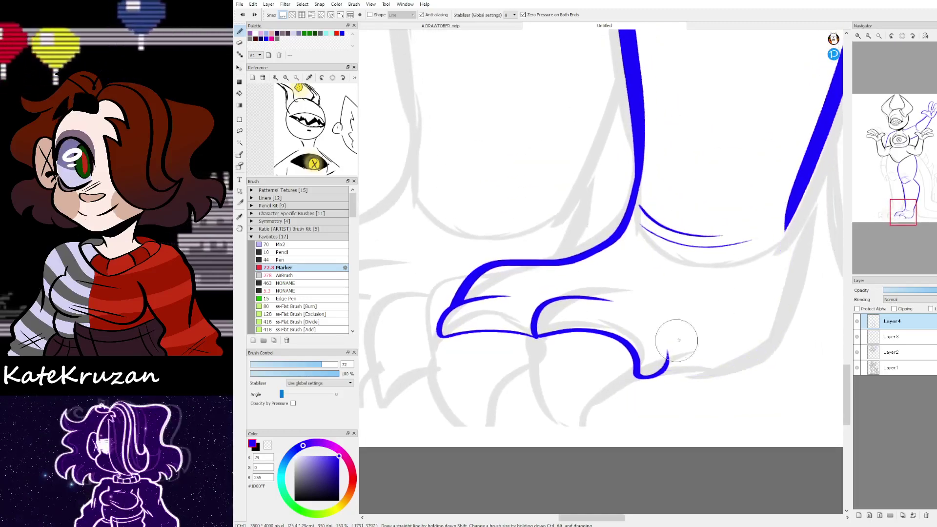
Step: Ink the heel down from the ankle and run the sole line forward to the nearest toe
{"action": "key", "text": "ctrl+z"}
{"action": "left_click_drag", "start_coordinate": [666, 369], "coordinate": [781, 268]}
{"action": "key", "text": "ctrl+z"}
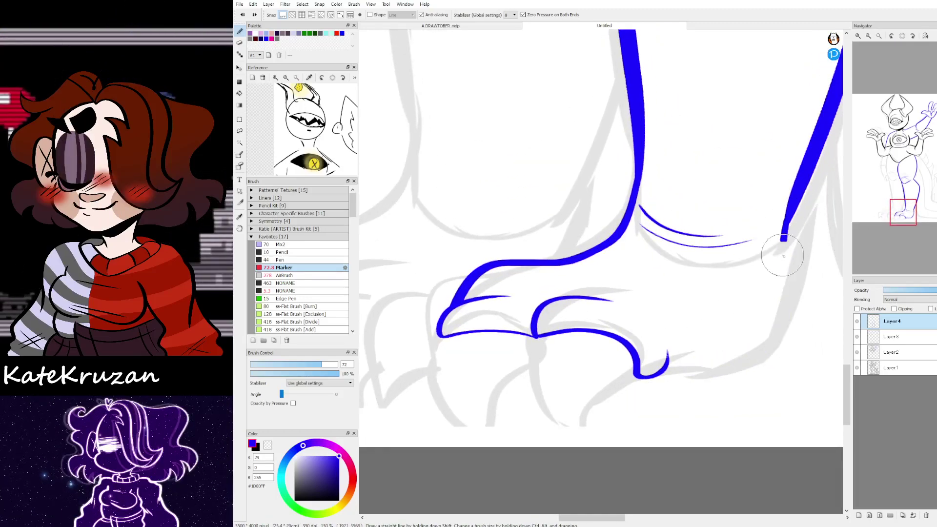
{"action": "left_click_drag", "start_coordinate": [933, 223], "coordinate": [899, 220]}
Step: Outline the small far toe and ink the three curved, pointed claws along the front of the foot
{"action": "mouse_move", "coordinate": [527, 261]}
{"action": "left_mouse_down"}
{"action": "mouse_move", "coordinate": [505, 235]}
{"action": "mouse_move", "coordinate": [536, 237]}
{"action": "left_mouse_up"}
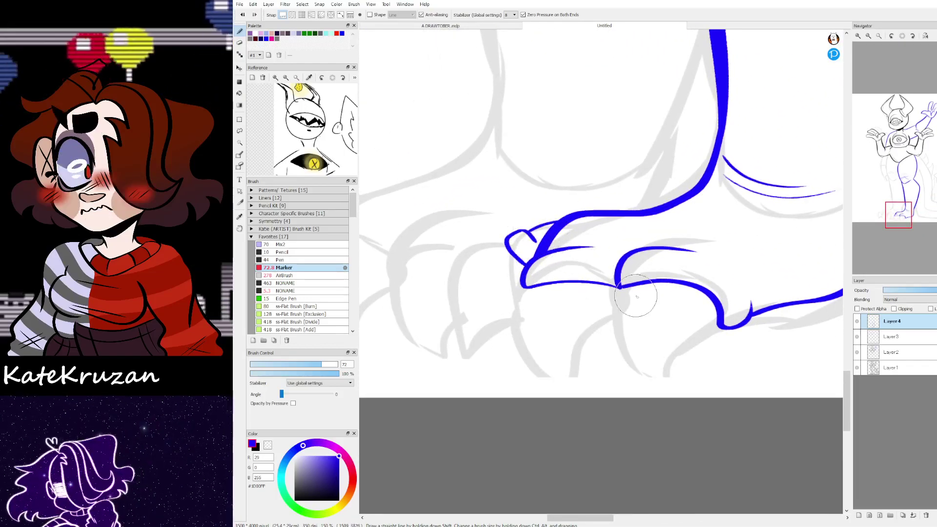
{"action": "left_click_drag", "start_coordinate": [629, 286], "coordinate": [627, 365]}
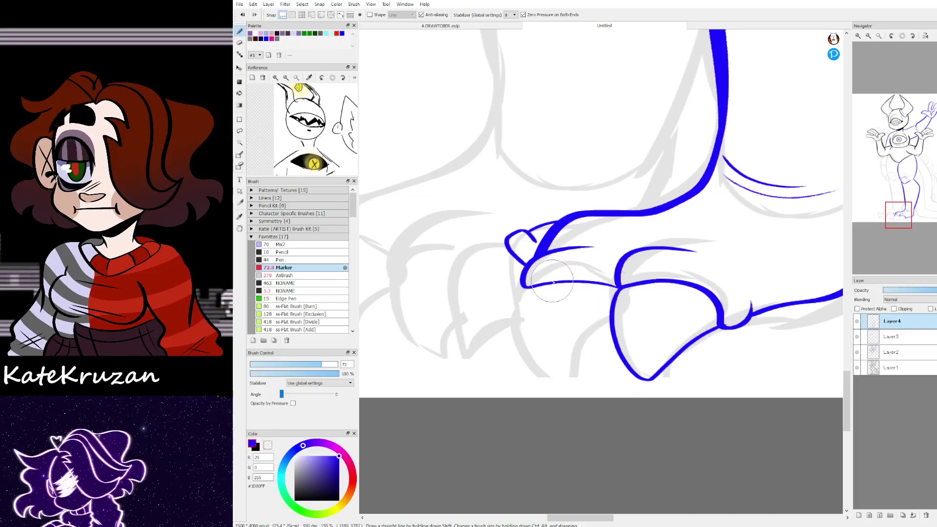
{"action": "left_click_drag", "start_coordinate": [531, 286], "coordinate": [548, 382]}
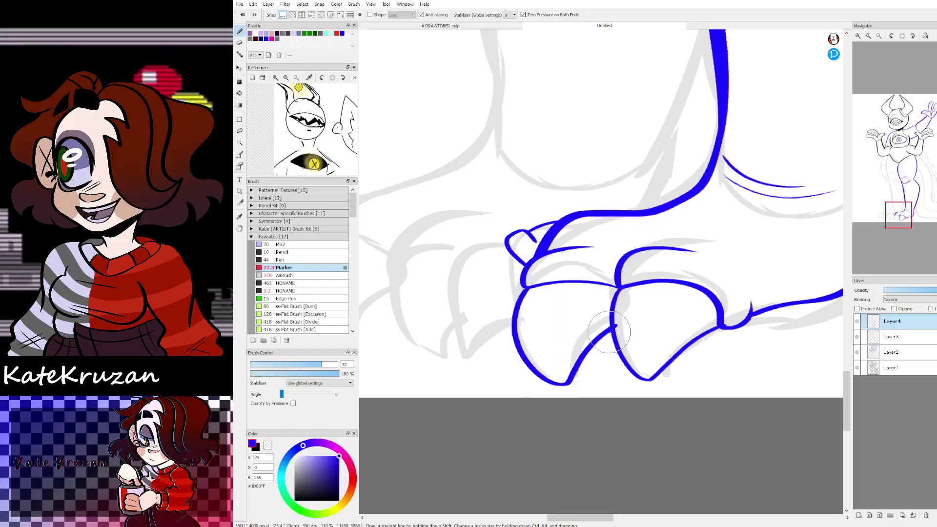
{"action": "key", "text": "ctrl+z"}
{"action": "mouse_move", "coordinate": [529, 288]}
{"action": "left_mouse_down"}
{"action": "mouse_move", "coordinate": [537, 366]}
{"action": "mouse_move", "coordinate": [595, 330]}
{"action": "left_mouse_up"}
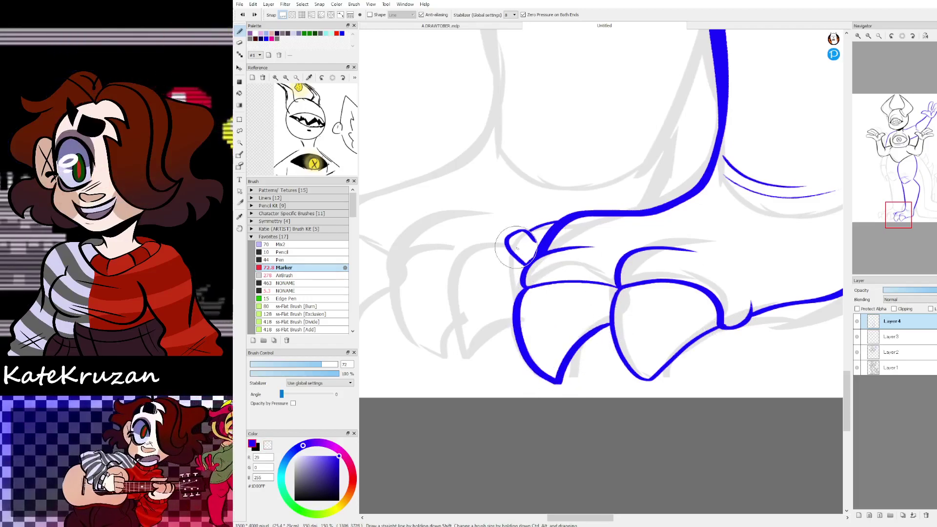
{"action": "left_click_drag", "start_coordinate": [506, 246], "coordinate": [457, 291]}
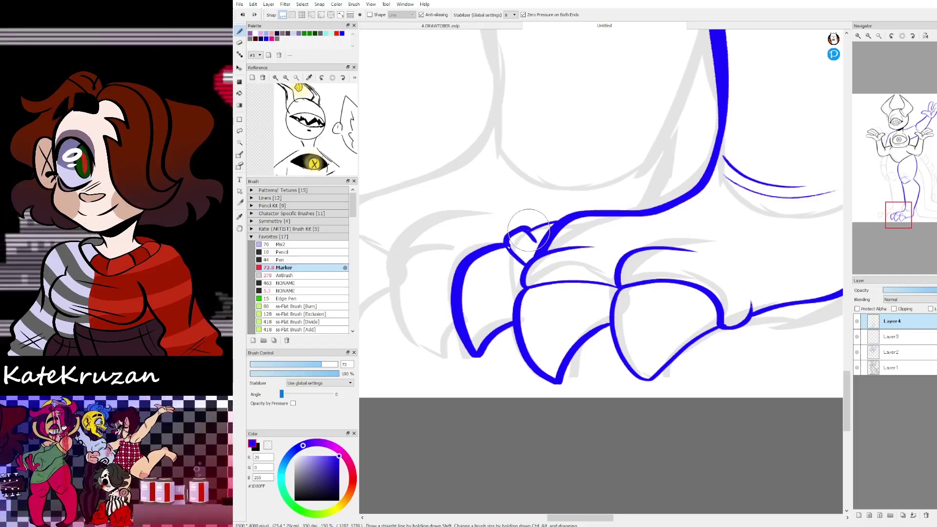
Step: Duplicate the inked leg onto a new layer and move the copy over the sketched back leg
{"action": "left_click", "coordinate": [869, 36]}
{"action": "left_click", "coordinate": [869, 36]}
{"action": "left_click", "coordinate": [868, 36]}
{"action": "left_click_drag", "start_coordinate": [890, 160], "coordinate": [894, 184]}
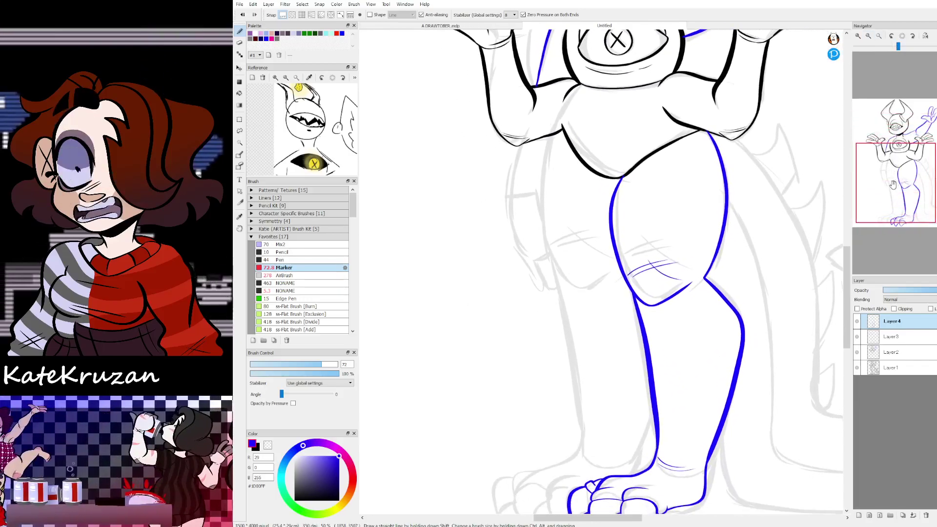
{"action": "key", "text": "ctrl+c"}
{"action": "key", "text": "ctrl+v"}
{"action": "key", "text": "v"}
{"action": "left_click_drag", "start_coordinate": [811, 283], "coordinate": [738, 282]}
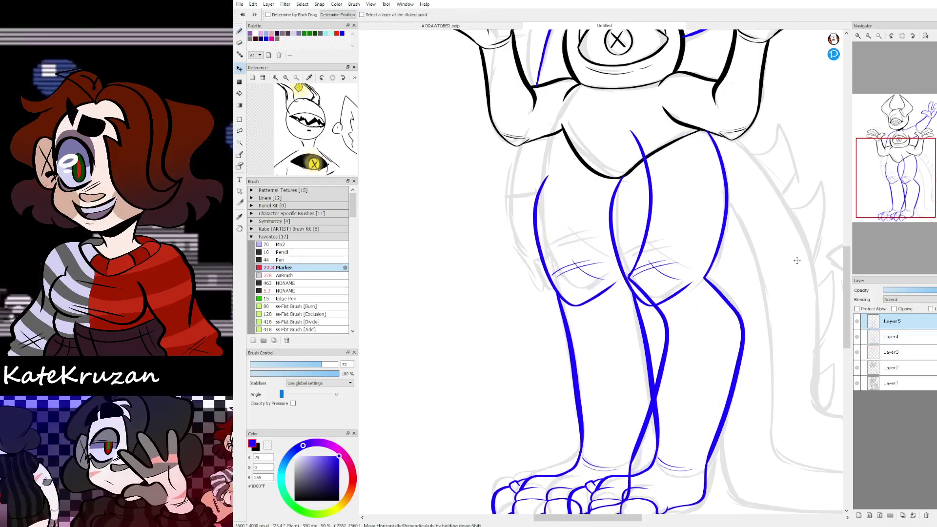
{"action": "mouse_move", "coordinate": [897, 183]}
{"action": "left_mouse_down"}
{"action": "mouse_move", "coordinate": [893, 202]}
{"action": "mouse_move", "coordinate": [897, 181]}
{"action": "left_mouse_up"}
{"action": "left_click_drag", "start_coordinate": [800, 248], "coordinate": [798, 237]}
Step: Erase the copied leg's foot, calf and thigh lines where they overlap the front leg
{"action": "left_click_drag", "start_coordinate": [901, 176], "coordinate": [882, 235]}
{"action": "key", "text": "b"}
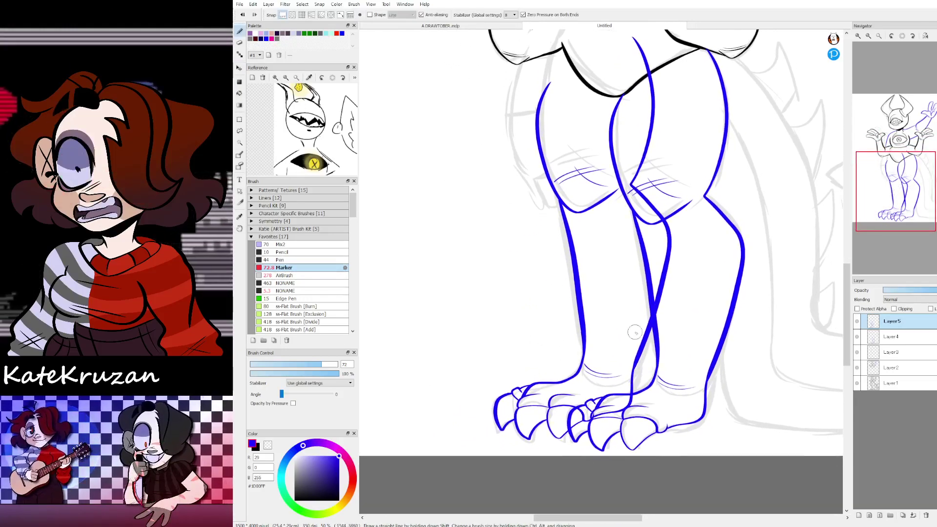
{"action": "key", "text": "z"}
{"action": "mouse_move", "coordinate": [600, 416]}
{"action": "left_mouse_down"}
{"action": "mouse_move", "coordinate": [621, 413]}
{"action": "mouse_move", "coordinate": [584, 413]}
{"action": "left_mouse_up"}
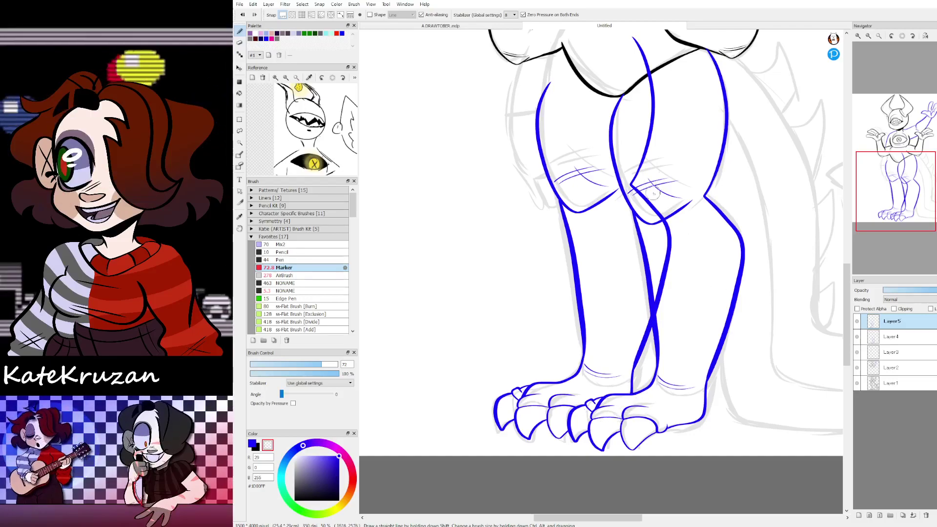
{"action": "mouse_move", "coordinate": [663, 213]}
{"action": "left_mouse_down"}
{"action": "mouse_move", "coordinate": [684, 289]}
{"action": "mouse_move", "coordinate": [669, 244]}
{"action": "mouse_move", "coordinate": [659, 241]}
{"action": "mouse_move", "coordinate": [659, 297]}
{"action": "left_mouse_up"}
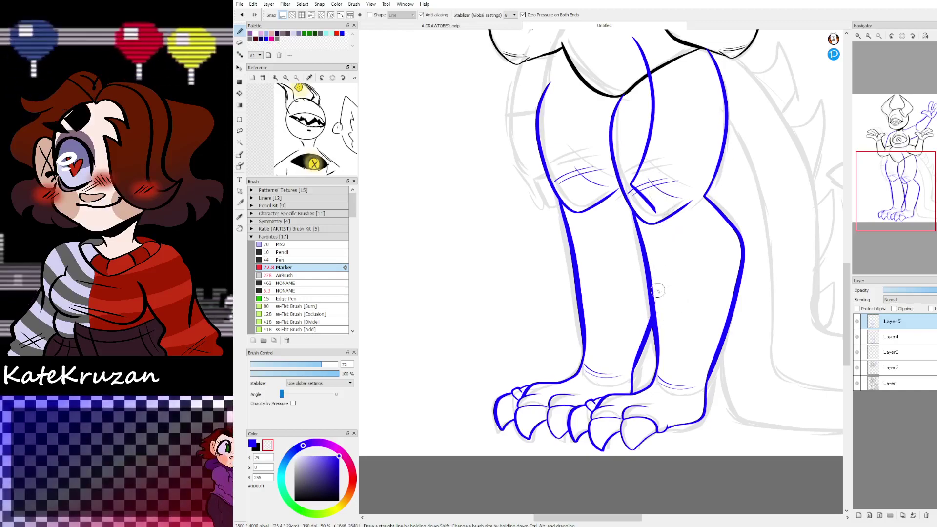
{"action": "scroll", "coordinate": [521, 162], "scroll_direction": "up", "scroll_amount": 3}
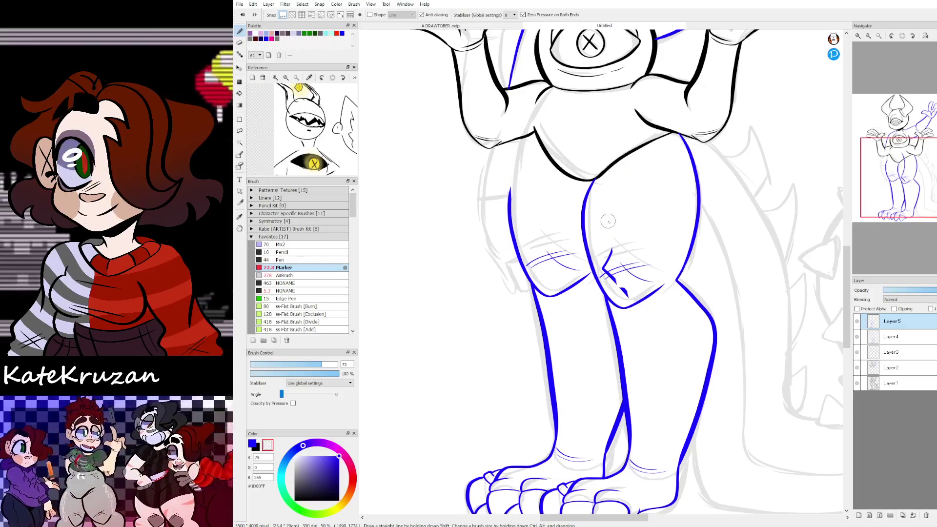
{"action": "key", "text": "ctrl+z"}
{"action": "scroll", "coordinate": [896, 190], "scroll_direction": "up", "scroll_amount": 3}
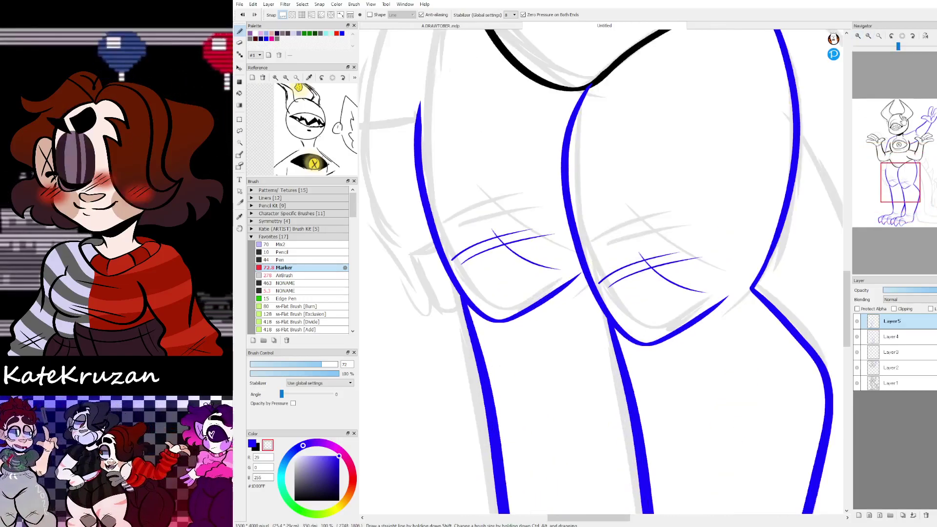
Step: Extend the back leg's outer thigh line in blue up to the lower arm and thicken it
{"action": "left_click_drag", "start_coordinate": [895, 189], "coordinate": [893, 166]}
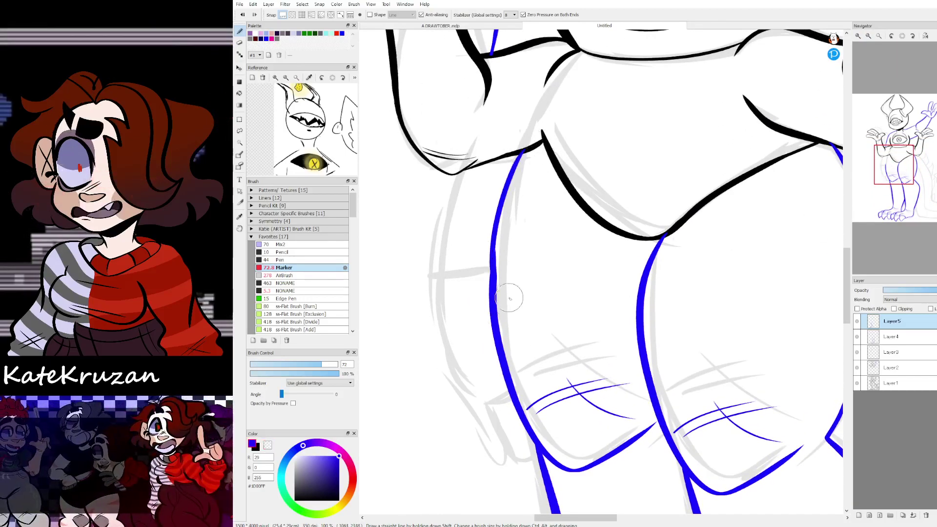
{"action": "mouse_move", "coordinate": [526, 149]}
{"action": "left_mouse_down"}
{"action": "mouse_move", "coordinate": [493, 241]}
{"action": "mouse_move", "coordinate": [505, 318]}
{"action": "left_mouse_up"}
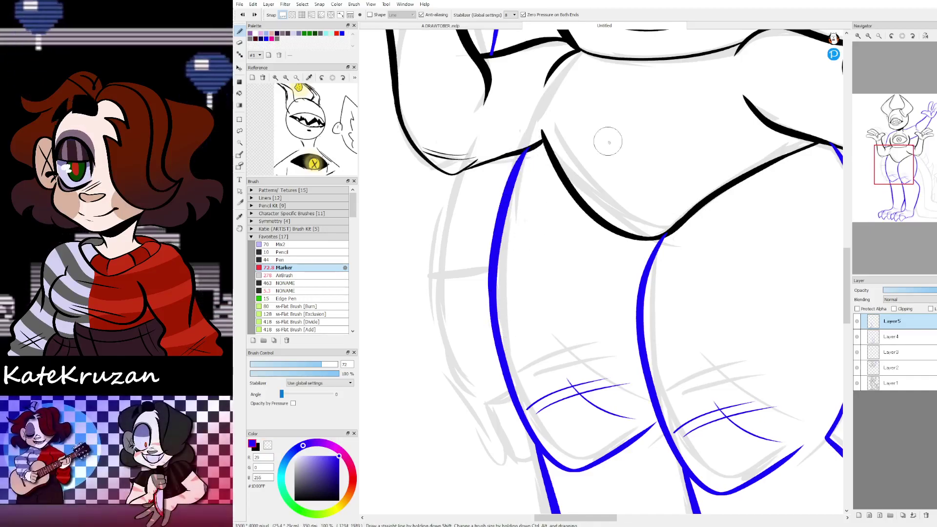
Step: Merge the separate arm and leg line layers down into Layer2, and add a new layer above it
{"action": "left_click", "coordinate": [868, 35]}
{"action": "left_click", "coordinate": [868, 35]}
{"action": "left_click", "coordinate": [868, 36]}
{"action": "mouse_move", "coordinate": [916, 172]}
{"action": "left_mouse_down"}
{"action": "mouse_move", "coordinate": [904, 190]}
{"action": "mouse_move", "coordinate": [910, 176]}
{"action": "left_mouse_up"}
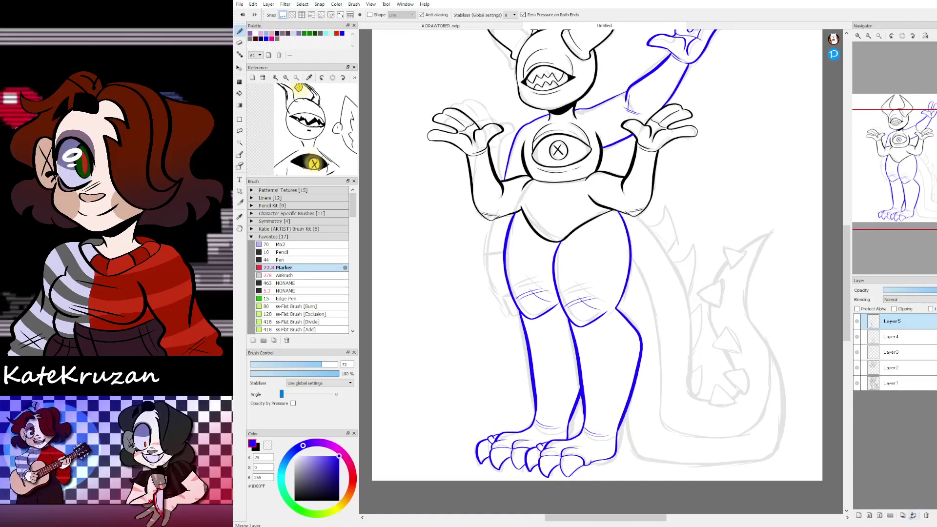
{"action": "left_click", "coordinate": [912, 516]}
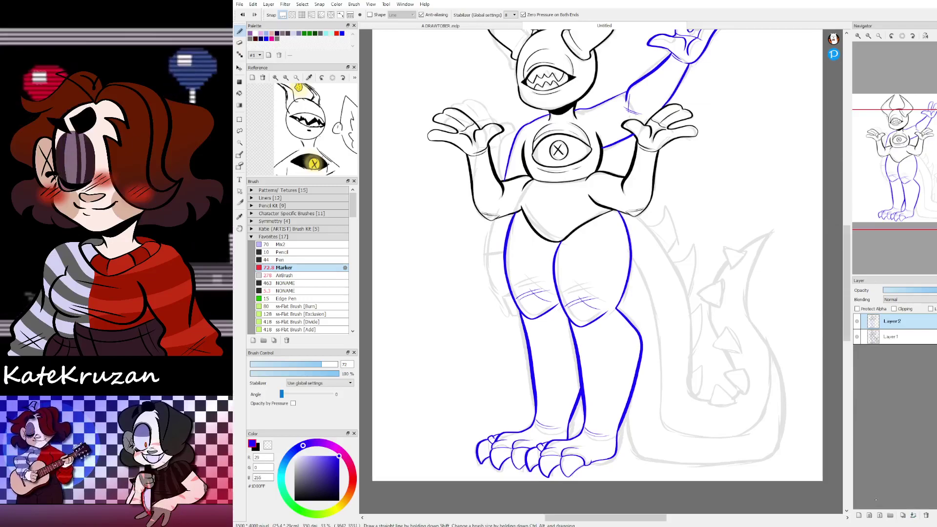
{"action": "key", "text": "ctrl+shift+n"}
Step: Ink the lowest arm's outer contour in red from the raised arm's elbow down past the wrist beside the back thigh
{"action": "left_click_drag", "start_coordinate": [851, 29], "coordinate": [853, 30]}
{"action": "left_click", "coordinate": [858, 37]}
{"action": "left_click", "coordinate": [859, 37]}
{"action": "left_click", "coordinate": [859, 36]}
{"action": "left_click_drag", "start_coordinate": [890, 143], "coordinate": [889, 166]}
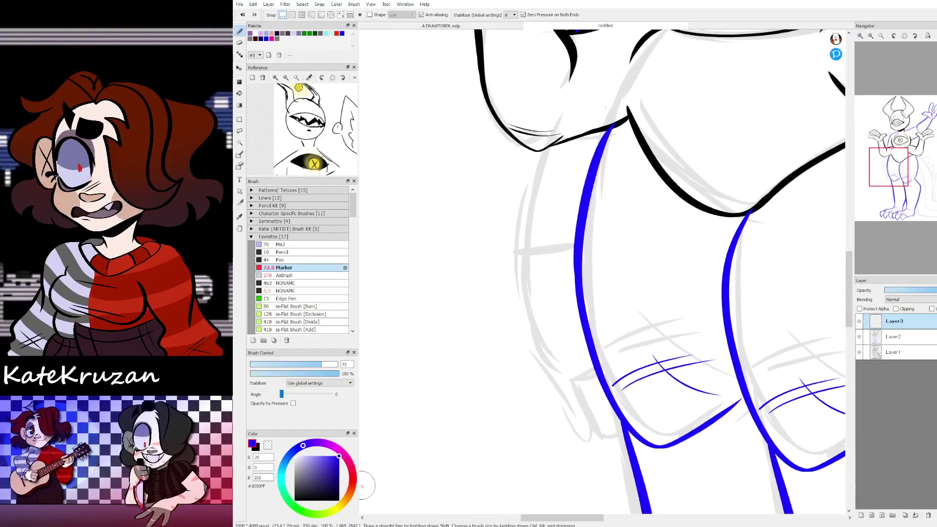
{"action": "mouse_move", "coordinate": [550, 145]}
{"action": "left_mouse_down"}
{"action": "mouse_move", "coordinate": [534, 190]}
{"action": "mouse_move", "coordinate": [543, 256]}
{"action": "left_mouse_up"}
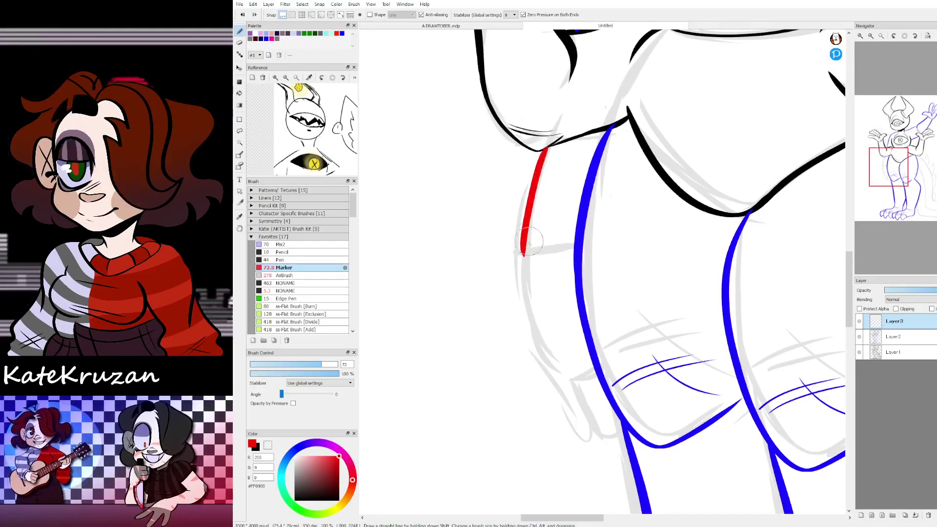
{"action": "mouse_move", "coordinate": [547, 149]}
{"action": "left_mouse_down"}
{"action": "mouse_move", "coordinate": [529, 311]}
{"action": "mouse_move", "coordinate": [563, 380]}
{"action": "left_mouse_up"}
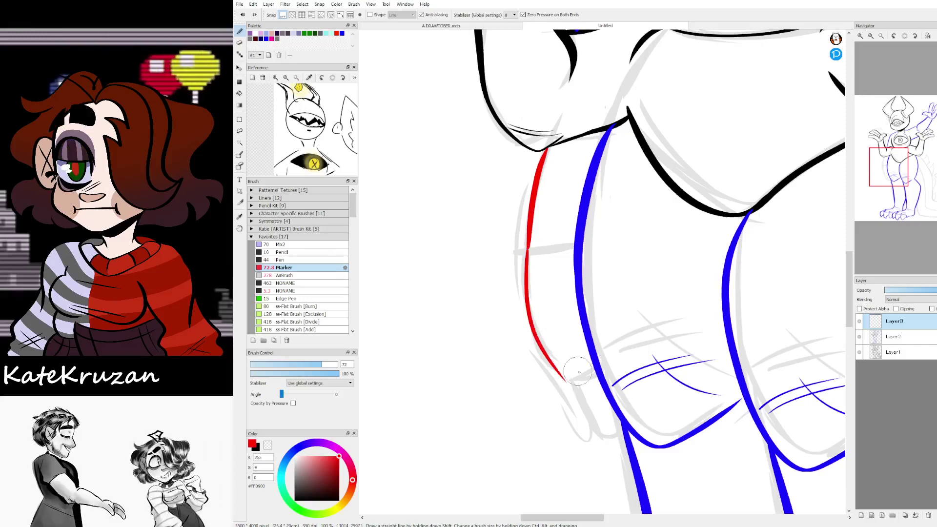
{"action": "key", "text": "ctrl+z"}
{"action": "mouse_move", "coordinate": [529, 248]}
{"action": "left_mouse_down"}
{"action": "mouse_move", "coordinate": [530, 326]}
{"action": "mouse_move", "coordinate": [593, 451]}
{"action": "left_mouse_up"}
{"action": "key", "text": "ctrl+z"}
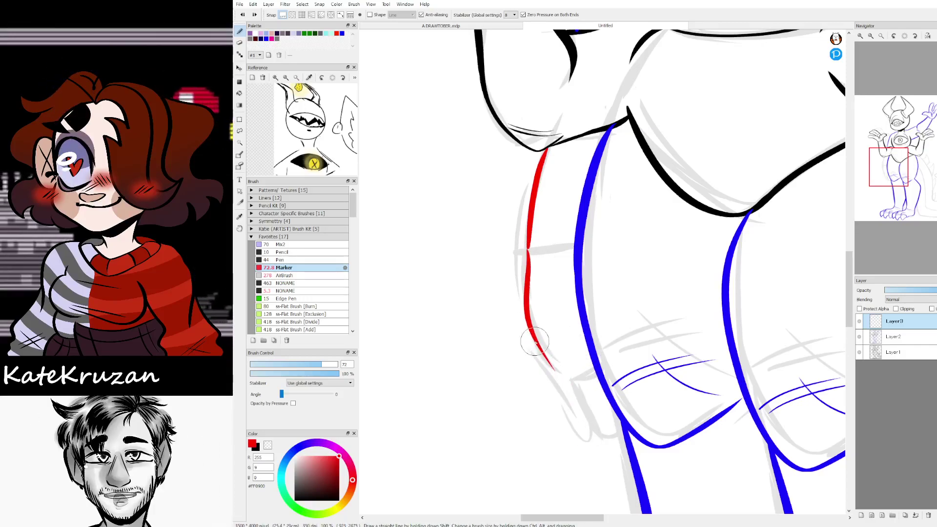
{"action": "key", "text": "ctrl+z"}
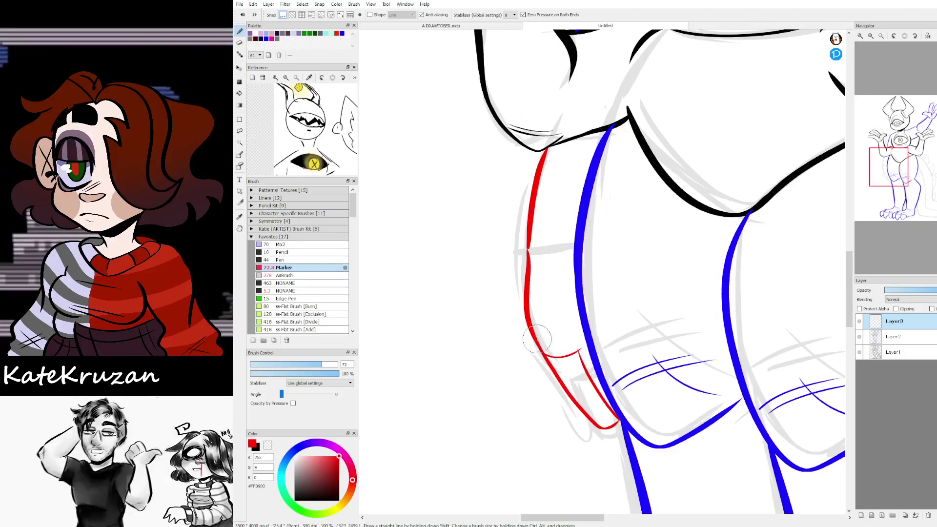
Step: Ink the hanging hand's outer finger in red, and add two thin crease lines across the arm's elbow
{"action": "mouse_move", "coordinate": [584, 408]}
{"action": "left_mouse_down"}
{"action": "mouse_move", "coordinate": [497, 206]}
{"action": "mouse_move", "coordinate": [569, 340]}
{"action": "left_mouse_up"}
{"action": "key", "text": "ctrl+z"}
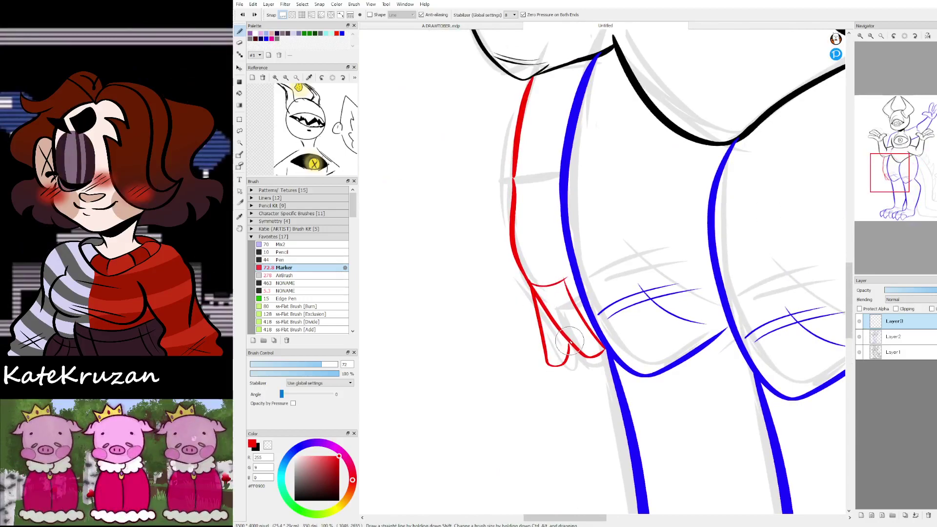
{"action": "left_click_drag", "start_coordinate": [531, 291], "coordinate": [550, 353]}
{"action": "mouse_move", "coordinate": [571, 185]}
{"action": "left_mouse_down"}
{"action": "mouse_move", "coordinate": [677, 316]}
{"action": "mouse_move", "coordinate": [627, 270]}
{"action": "left_mouse_up"}
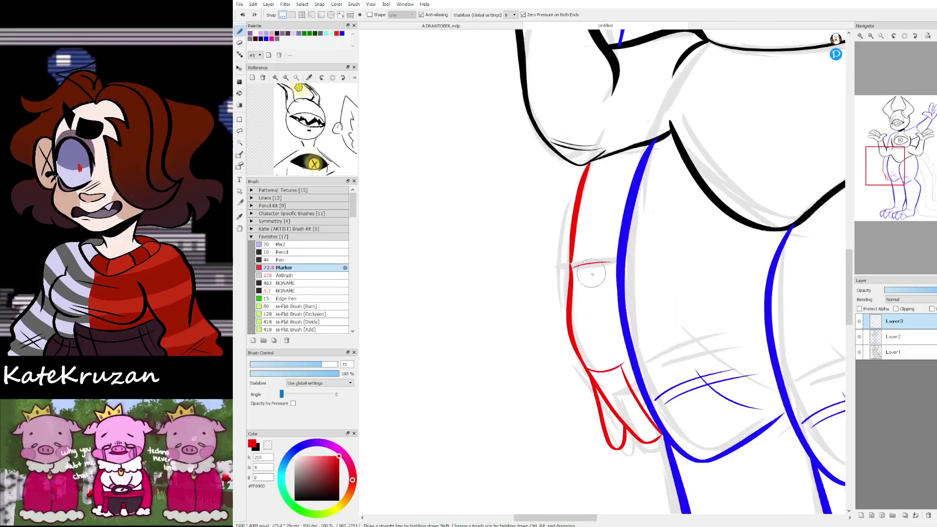
{"action": "left_click_drag", "start_coordinate": [570, 266], "coordinate": [611, 265]}
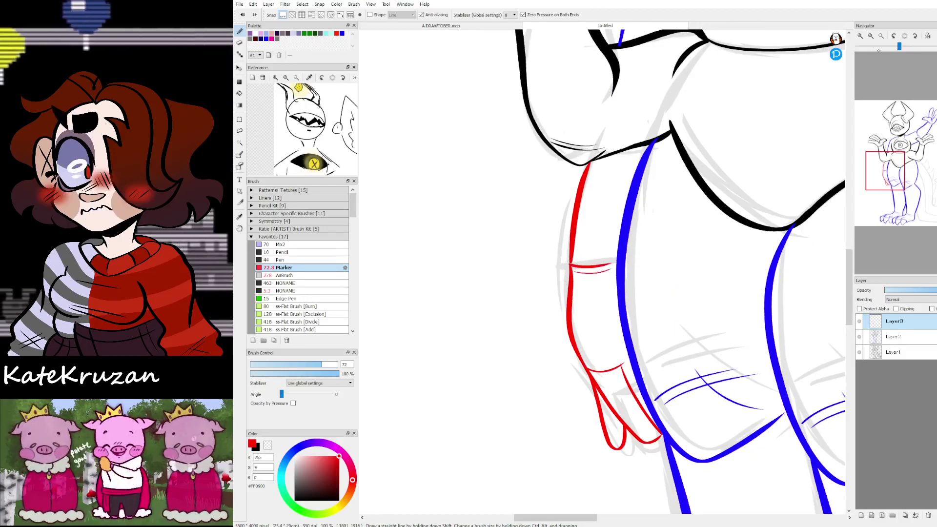
Step: Merge the red arm's layer down into the line-art layer and add a new layer for the tail
{"action": "left_click", "coordinate": [870, 36]}
{"action": "left_click", "coordinate": [871, 35]}
{"action": "left_click", "coordinate": [871, 35]}
{"action": "left_click_drag", "start_coordinate": [899, 156], "coordinate": [920, 171]}
{"action": "left_click", "coordinate": [916, 516]}
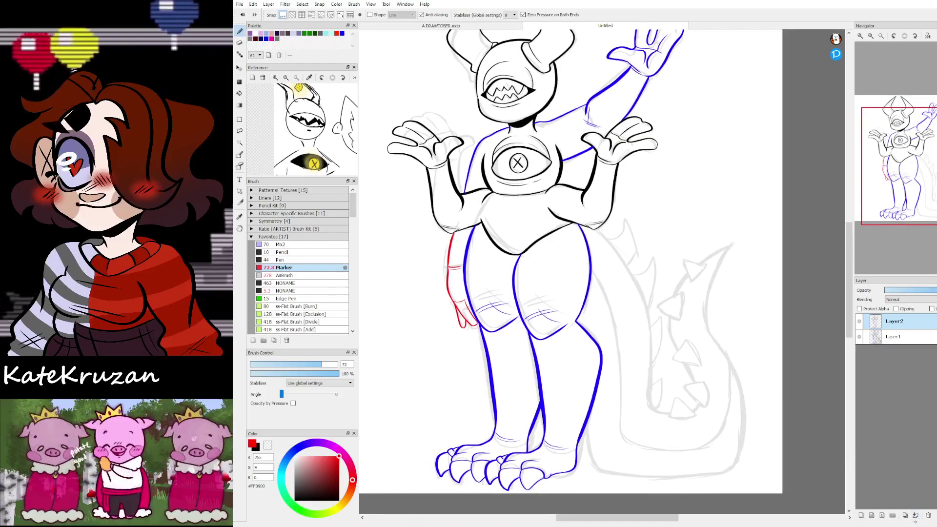
{"action": "left_click", "coordinate": [862, 515]}
Step: Ink the tail's inner contour in red from the raised arm's elbow down, around the bend and up to the tail tip
{"action": "scroll", "coordinate": [920, 170], "scroll_direction": "up", "scroll_amount": 4}
{"action": "mouse_move", "coordinate": [920, 171]}
{"action": "left_mouse_down"}
{"action": "mouse_move", "coordinate": [936, 175]}
{"action": "mouse_move", "coordinate": [919, 195]}
{"action": "mouse_move", "coordinate": [926, 192]}
{"action": "left_mouse_up"}
{"action": "left_click", "coordinate": [871, 36]}
{"action": "left_click", "coordinate": [871, 36]}
{"action": "left_click", "coordinate": [870, 36]}
{"action": "mouse_move", "coordinate": [557, 74]}
{"action": "left_mouse_down"}
{"action": "mouse_move", "coordinate": [632, 181]}
{"action": "mouse_move", "coordinate": [643, 272]}
{"action": "left_mouse_up"}
{"action": "left_click_drag", "start_coordinate": [557, 75], "coordinate": [621, 165]}
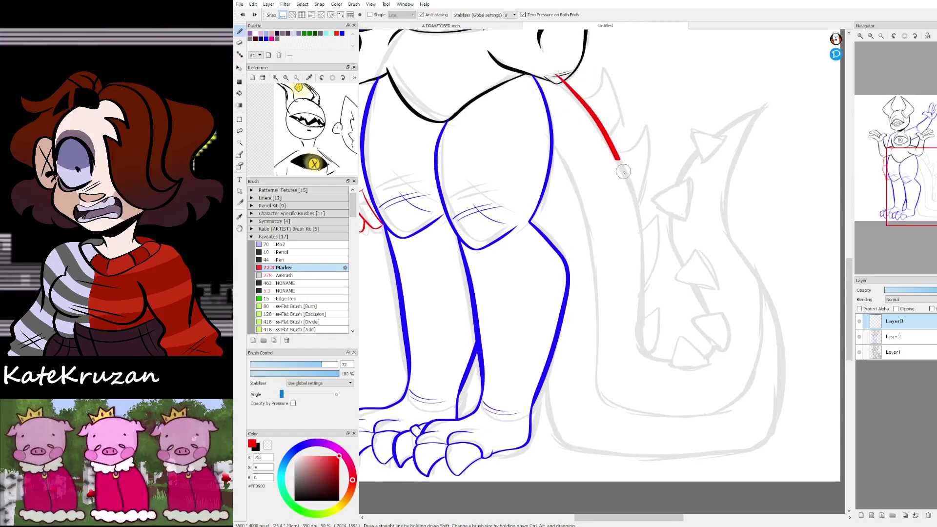
{"action": "mouse_move", "coordinate": [640, 323]}
{"action": "left_mouse_down"}
{"action": "mouse_move", "coordinate": [646, 360]}
{"action": "mouse_move", "coordinate": [698, 361]}
{"action": "left_mouse_up"}
{"action": "mouse_move", "coordinate": [695, 283]}
{"action": "left_mouse_down"}
{"action": "mouse_move", "coordinate": [679, 200]}
{"action": "mouse_move", "coordinate": [723, 128]}
{"action": "left_mouse_up"}
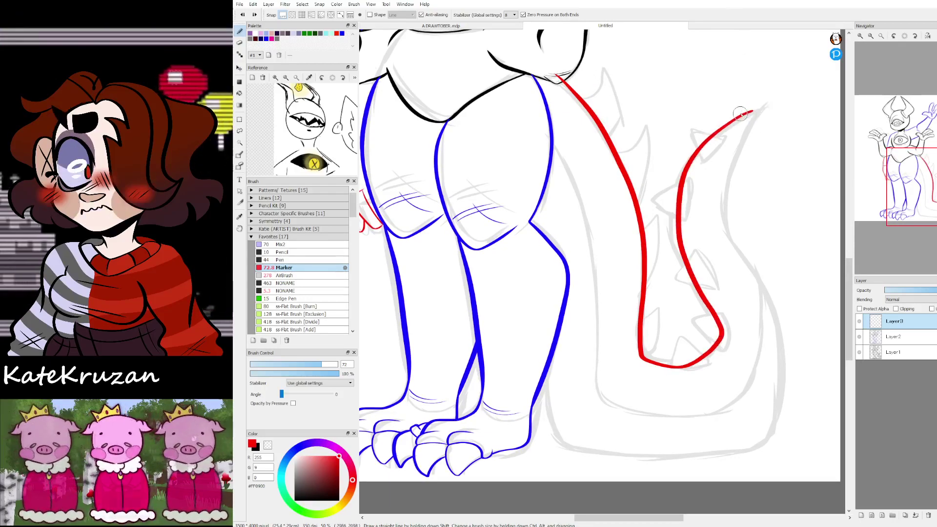
{"action": "left_click_drag", "start_coordinate": [741, 115], "coordinate": [768, 105]}
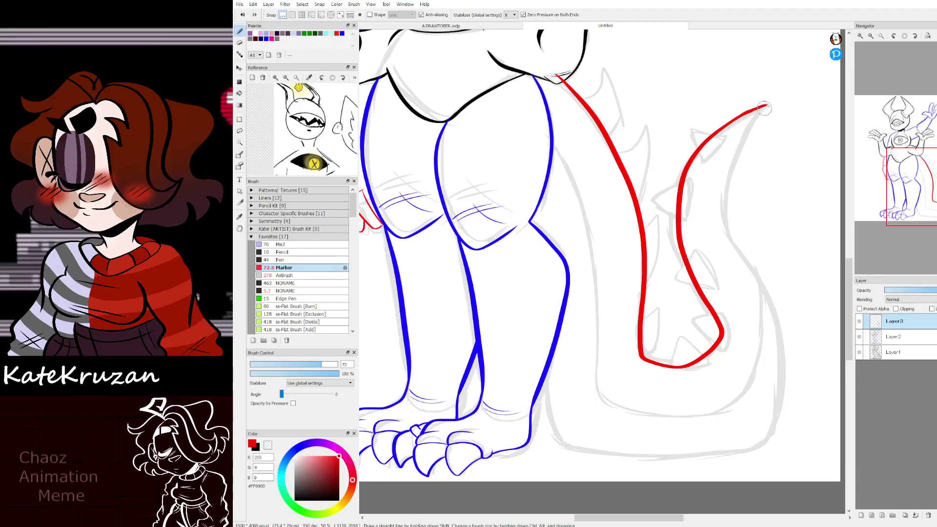
Step: Ink the tail's outer contour in red from the tip down around the bend and back to the front leg's ankle
{"action": "mouse_move", "coordinate": [765, 107]}
{"action": "left_mouse_down"}
{"action": "mouse_move", "coordinate": [733, 165]}
{"action": "mouse_move", "coordinate": [727, 233]}
{"action": "left_mouse_up"}
{"action": "left_click_drag", "start_coordinate": [931, 189], "coordinate": [930, 196]}
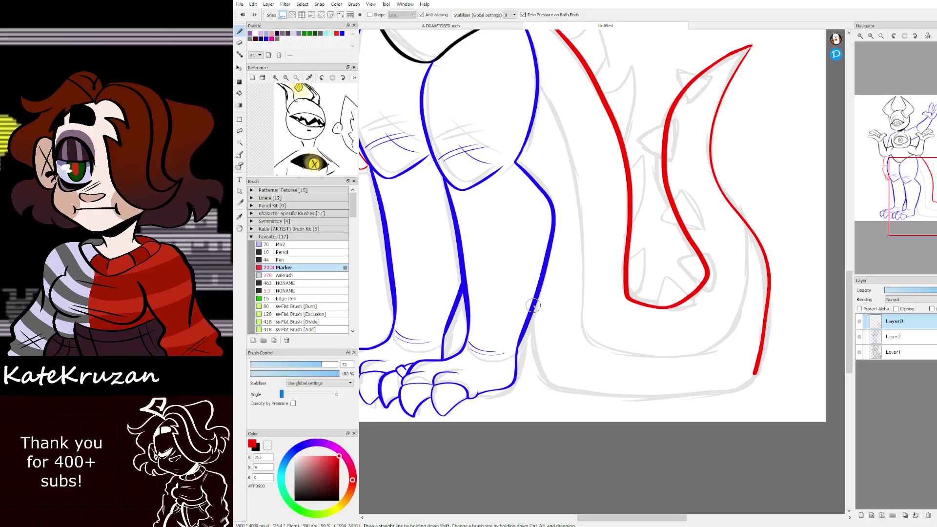
{"action": "mouse_move", "coordinate": [533, 342]}
{"action": "left_mouse_down"}
{"action": "mouse_move", "coordinate": [551, 388]}
{"action": "mouse_move", "coordinate": [693, 396]}
{"action": "mouse_move", "coordinate": [738, 390]}
{"action": "mouse_move", "coordinate": [755, 373]}
{"action": "left_mouse_up"}
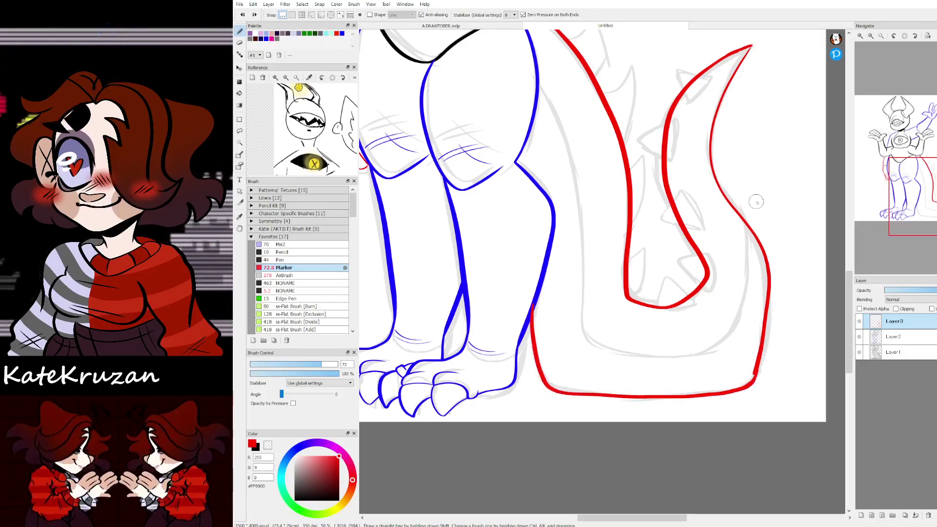
{"action": "left_click", "coordinate": [861, 36]}
{"action": "left_click_drag", "start_coordinate": [928, 163], "coordinate": [936, 216]}
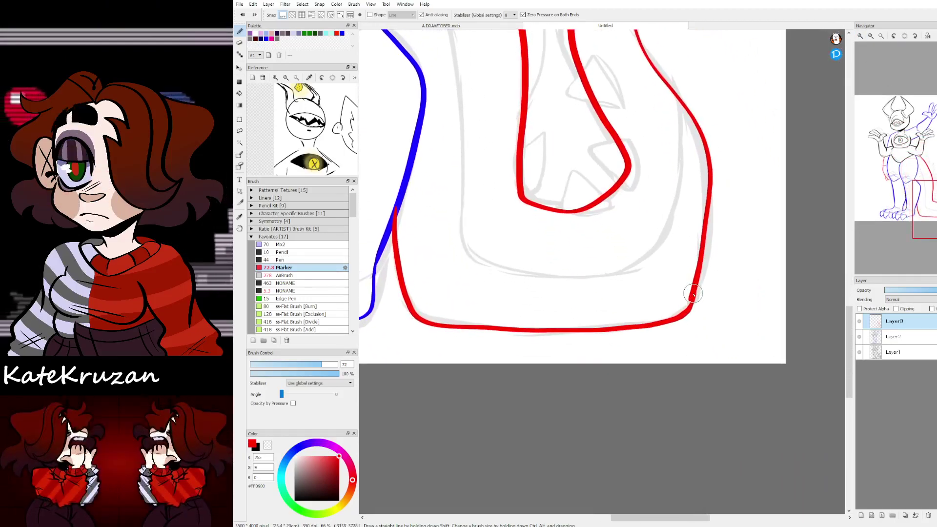
Step: Ink the tail's underside line in red from the front thigh down, around the bend and up to the outer contour
{"action": "left_click_drag", "start_coordinate": [935, 210], "coordinate": [931, 186]}
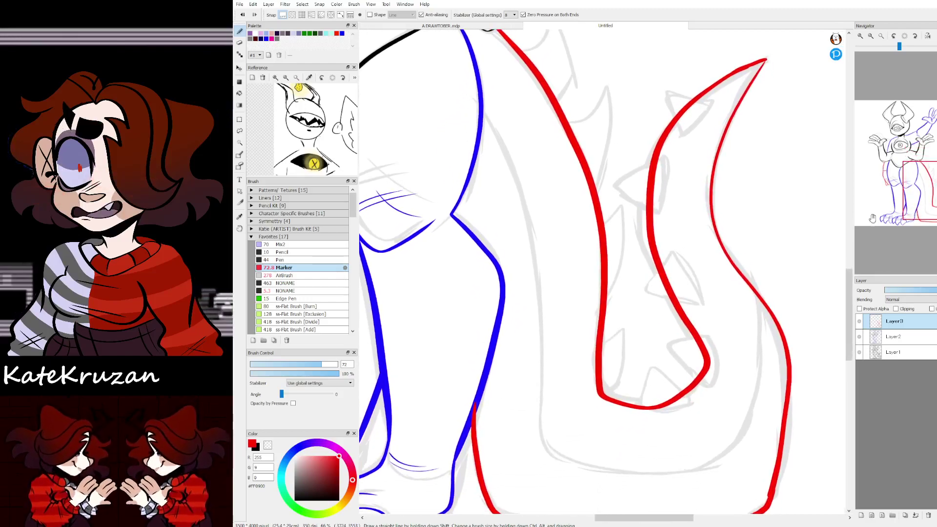
{"action": "mouse_move", "coordinate": [478, 107]}
{"action": "left_mouse_down"}
{"action": "mouse_move", "coordinate": [530, 227]}
{"action": "mouse_move", "coordinate": [545, 439]}
{"action": "mouse_move", "coordinate": [569, 460]}
{"action": "left_mouse_up"}
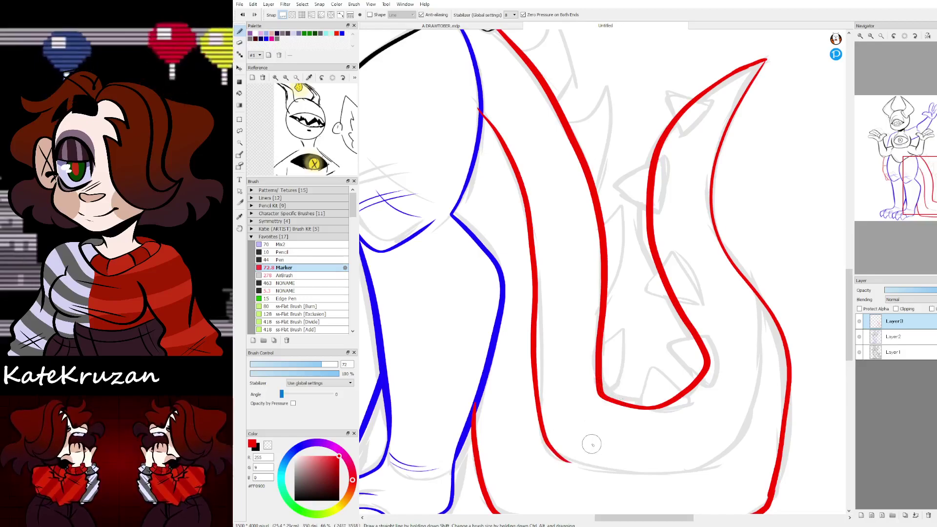
{"action": "left_click_drag", "start_coordinate": [558, 459], "coordinate": [634, 472]}
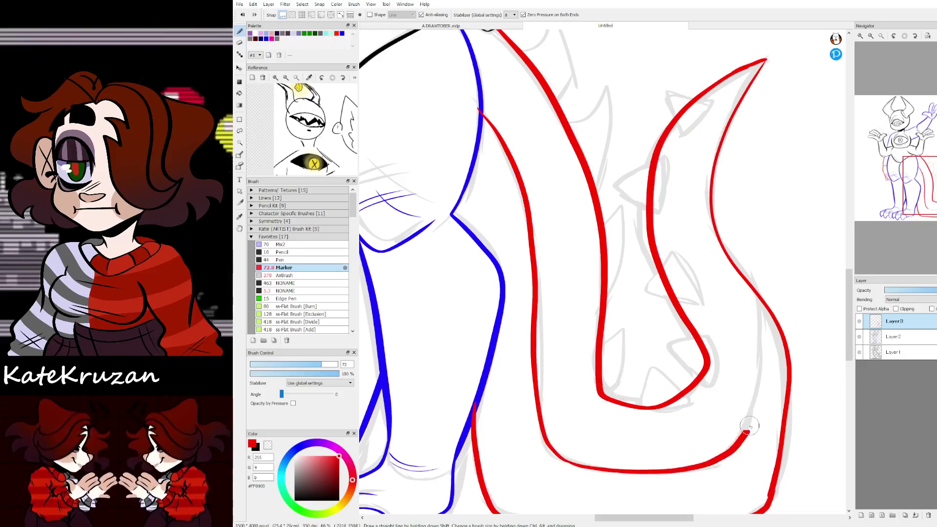
{"action": "mouse_move", "coordinate": [747, 430]}
{"action": "left_mouse_down"}
{"action": "mouse_move", "coordinate": [770, 361]}
{"action": "mouse_move", "coordinate": [757, 297]}
{"action": "left_mouse_up"}
{"action": "left_click_drag", "start_coordinate": [935, 208], "coordinate": [935, 181]}
Step: Add a new layer and ink three black triangular spikes across the inner contour of the rising tail end
{"action": "left_click", "coordinate": [860, 515]}
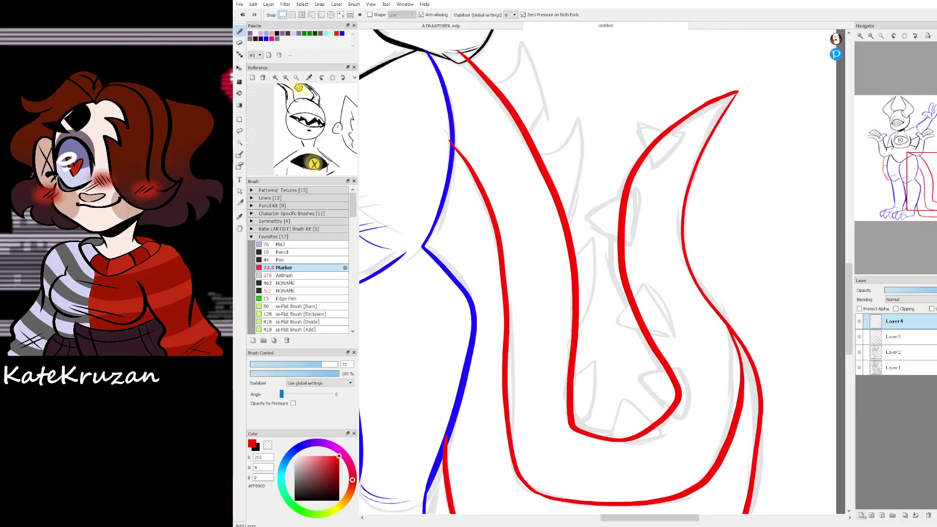
{"action": "mouse_move", "coordinate": [920, 247]}
{"action": "left_mouse_down"}
{"action": "mouse_move", "coordinate": [931, 173]}
{"action": "mouse_move", "coordinate": [936, 184]}
{"action": "left_mouse_up"}
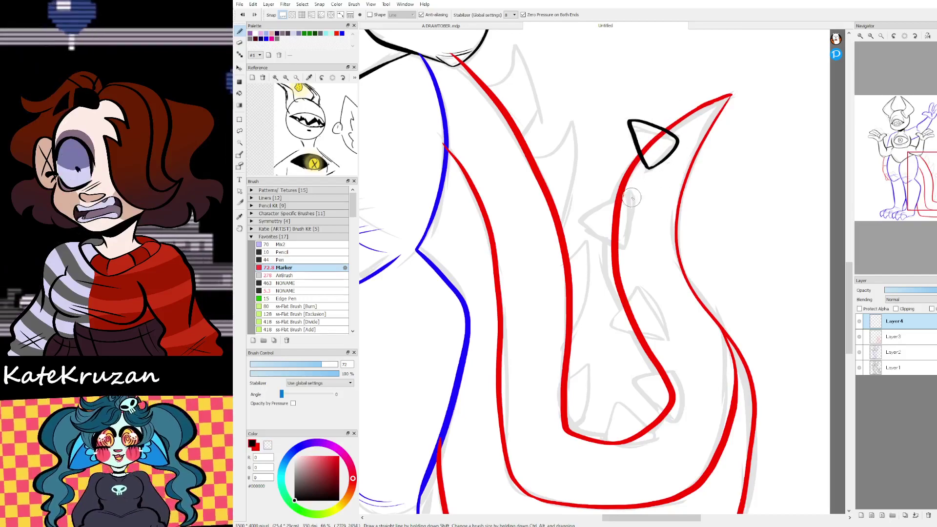
{"action": "left_click_drag", "start_coordinate": [629, 196], "coordinate": [575, 220]}
{"action": "left_click_drag", "start_coordinate": [625, 240], "coordinate": [629, 197]}
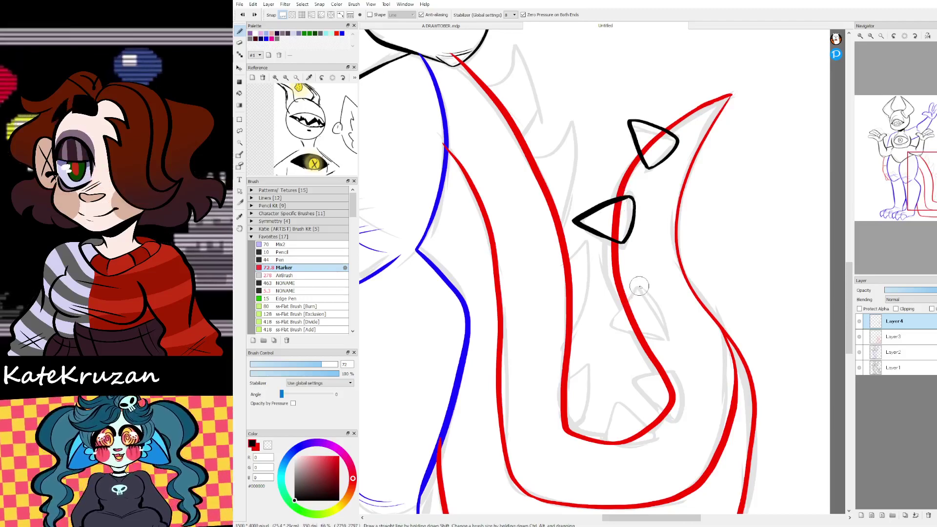
{"action": "left_click_drag", "start_coordinate": [608, 331], "coordinate": [661, 329]}
{"action": "key", "text": "ctrl+z"}
{"action": "mouse_move", "coordinate": [633, 290]}
{"action": "left_mouse_down"}
{"action": "mouse_move", "coordinate": [655, 338]}
{"action": "mouse_move", "coordinate": [622, 336]}
{"action": "mouse_move", "coordinate": [615, 329]}
{"action": "mouse_move", "coordinate": [644, 295]}
{"action": "left_mouse_up"}
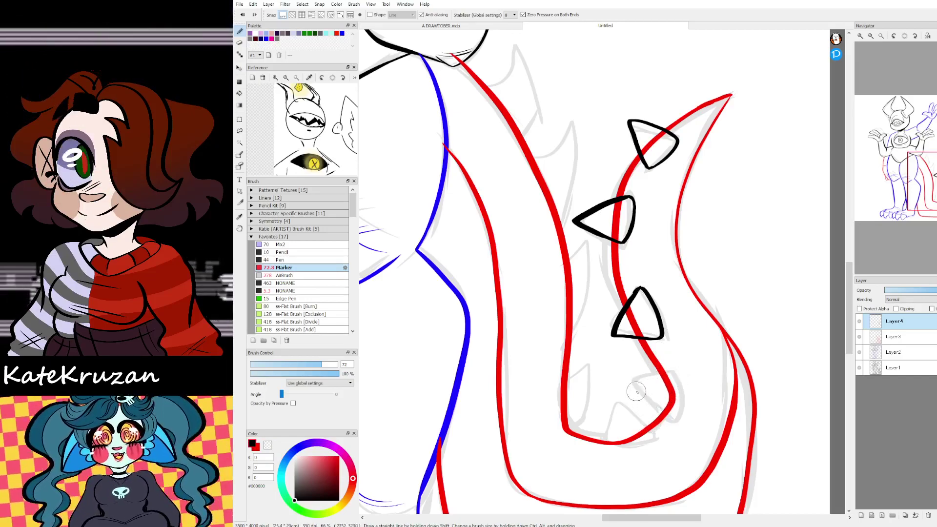
Step: Ink two more black triangular spikes around the inside of the tail's bend
{"action": "left_click_drag", "start_coordinate": [631, 383], "coordinate": [676, 418]}
{"action": "mouse_move", "coordinate": [676, 376]}
{"action": "left_mouse_down"}
{"action": "mouse_move", "coordinate": [627, 383]}
{"action": "mouse_move", "coordinate": [671, 416]}
{"action": "mouse_move", "coordinate": [672, 374]}
{"action": "mouse_move", "coordinate": [632, 382]}
{"action": "mouse_move", "coordinate": [677, 417]}
{"action": "mouse_move", "coordinate": [676, 379]}
{"action": "mouse_move", "coordinate": [633, 381]}
{"action": "left_mouse_up"}
{"action": "key", "text": "ctrl+z"}
{"action": "key", "text": "z"}
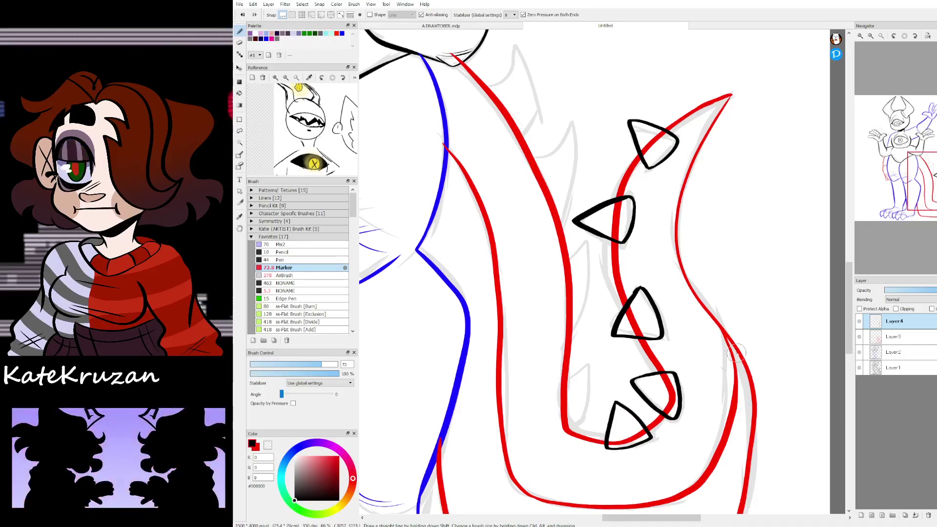
Step: Ink four curved black spikes along the tail's descending inner edge, from below the raised arm's elbow to the bend
{"action": "left_click_drag", "start_coordinate": [923, 180], "coordinate": [929, 170]}
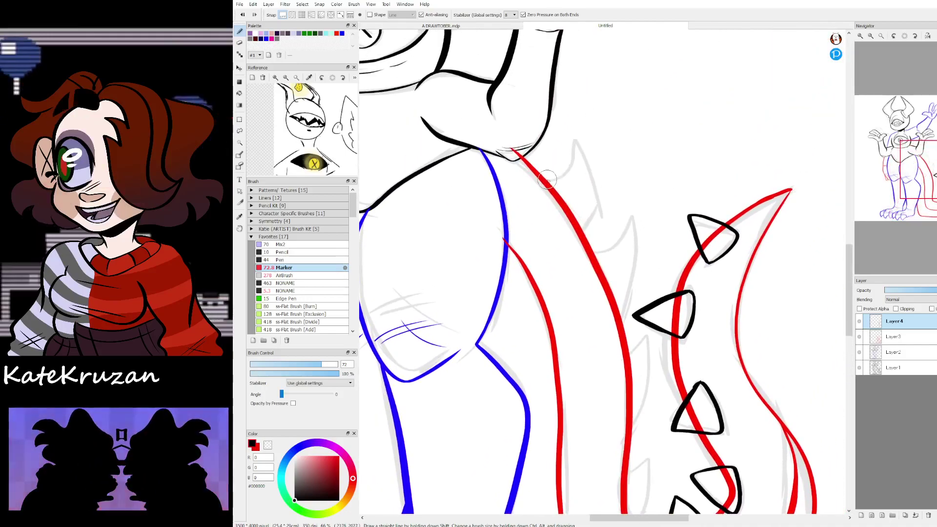
{"action": "left_click_drag", "start_coordinate": [546, 182], "coordinate": [586, 233]}
{"action": "key", "text": "ctrl+z"}
{"action": "mouse_move", "coordinate": [544, 182]}
{"action": "left_mouse_down"}
{"action": "mouse_move", "coordinate": [599, 178]}
{"action": "mouse_move", "coordinate": [587, 223]}
{"action": "left_mouse_up"}
{"action": "left_click_drag", "start_coordinate": [545, 180], "coordinate": [591, 169]}
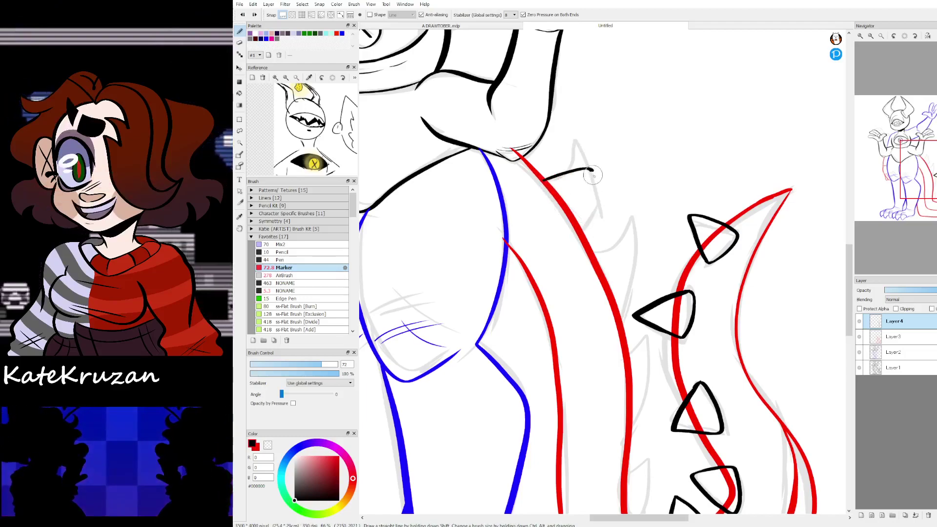
{"action": "left_click_drag", "start_coordinate": [635, 272], "coordinate": [618, 307]}
{"action": "left_click_drag", "start_coordinate": [637, 253], "coordinate": [662, 161]}
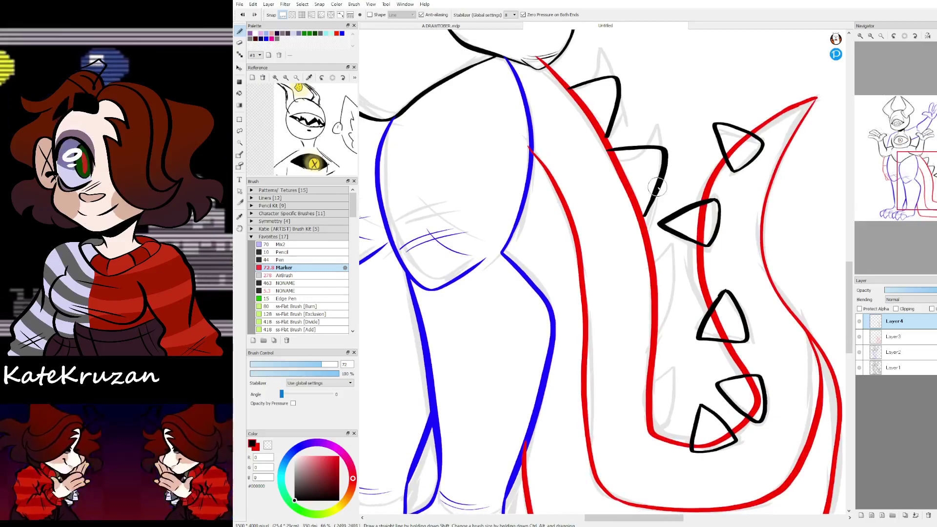
{"action": "mouse_move", "coordinate": [647, 258]}
{"action": "left_mouse_down"}
{"action": "mouse_move", "coordinate": [682, 278]}
{"action": "mouse_move", "coordinate": [654, 342]}
{"action": "left_mouse_up"}
{"action": "left_click_drag", "start_coordinate": [661, 380], "coordinate": [622, 316]}
{"action": "left_click_drag", "start_coordinate": [621, 378], "coordinate": [622, 380]}
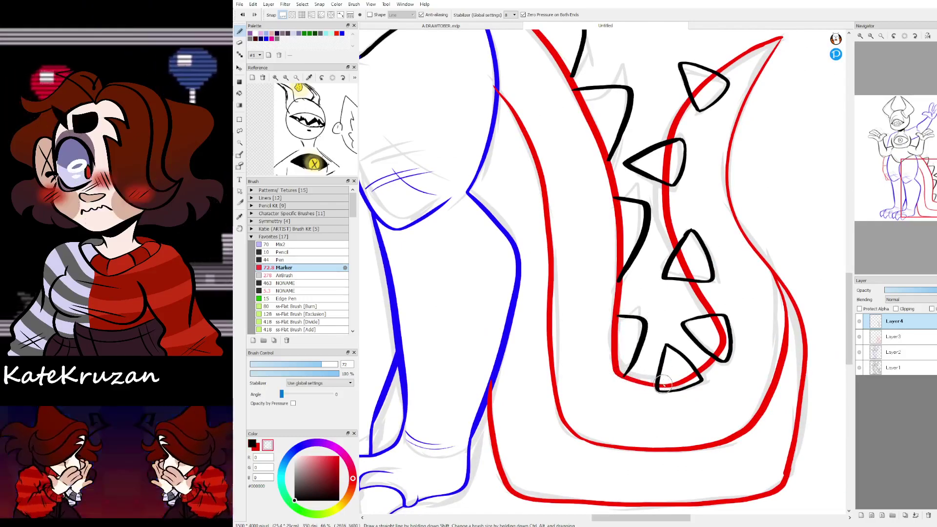
Step: On the tail layer, erase the red contour inside each of the five triangular spikes
{"action": "left_click", "coordinate": [894, 336]}
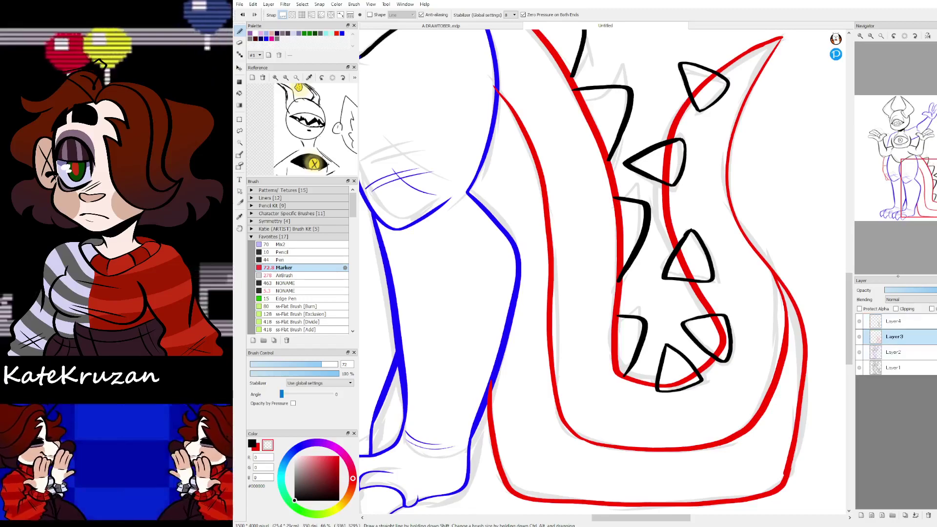
{"action": "left_click_drag", "start_coordinate": [675, 367], "coordinate": [620, 424]}
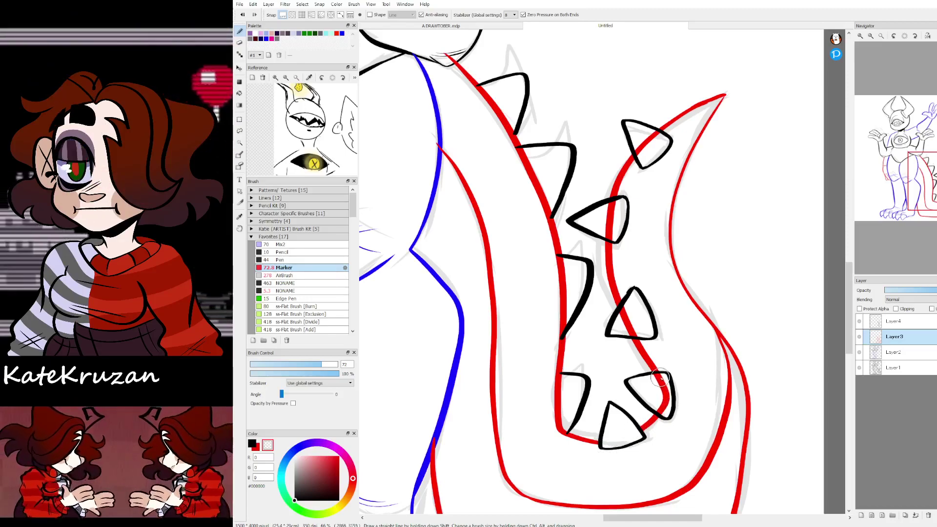
{"action": "left_click_drag", "start_coordinate": [659, 376], "coordinate": [659, 407]}
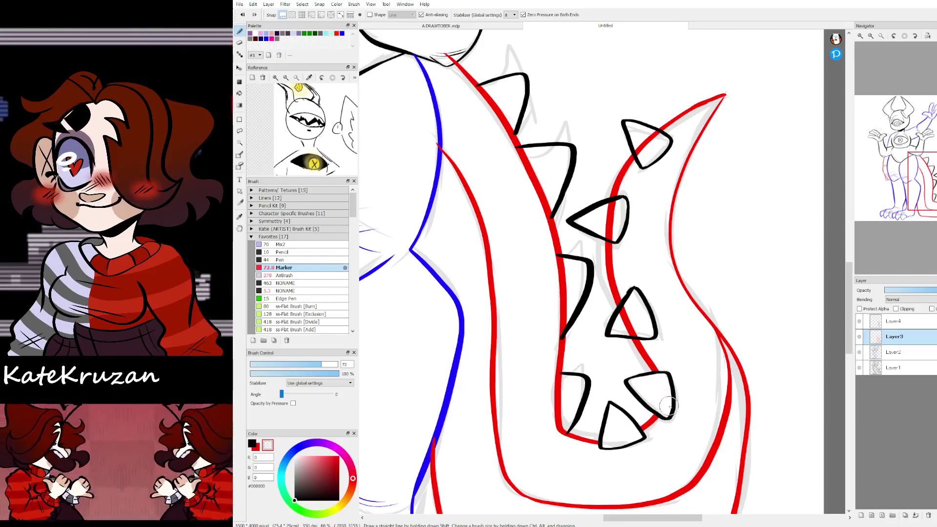
{"action": "mouse_move", "coordinate": [628, 306]}
{"action": "left_mouse_down"}
{"action": "mouse_move", "coordinate": [634, 334]}
{"action": "mouse_move", "coordinate": [630, 315]}
{"action": "left_mouse_up"}
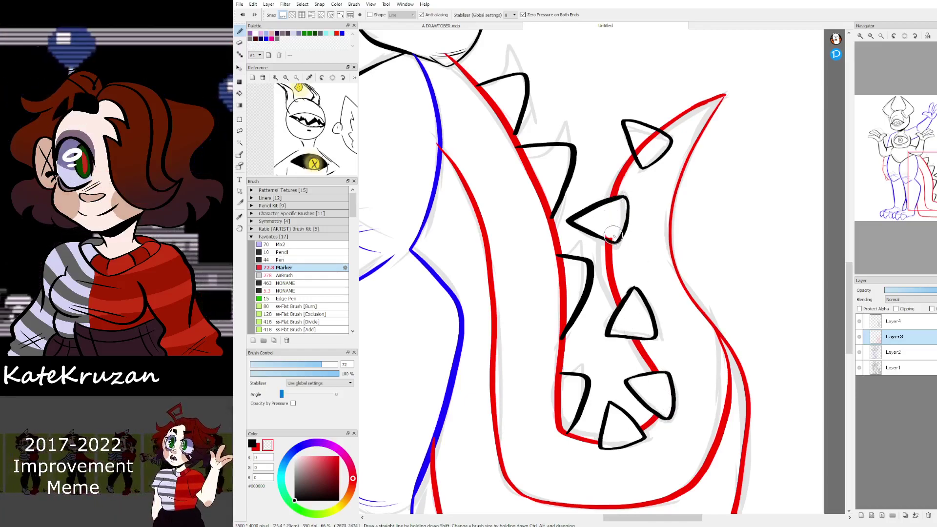
{"action": "left_click_drag", "start_coordinate": [610, 222], "coordinate": [614, 237]}
{"action": "mouse_move", "coordinate": [657, 140]}
{"action": "left_mouse_down"}
{"action": "mouse_move", "coordinate": [633, 151]}
{"action": "mouse_move", "coordinate": [647, 132]}
{"action": "left_mouse_up"}
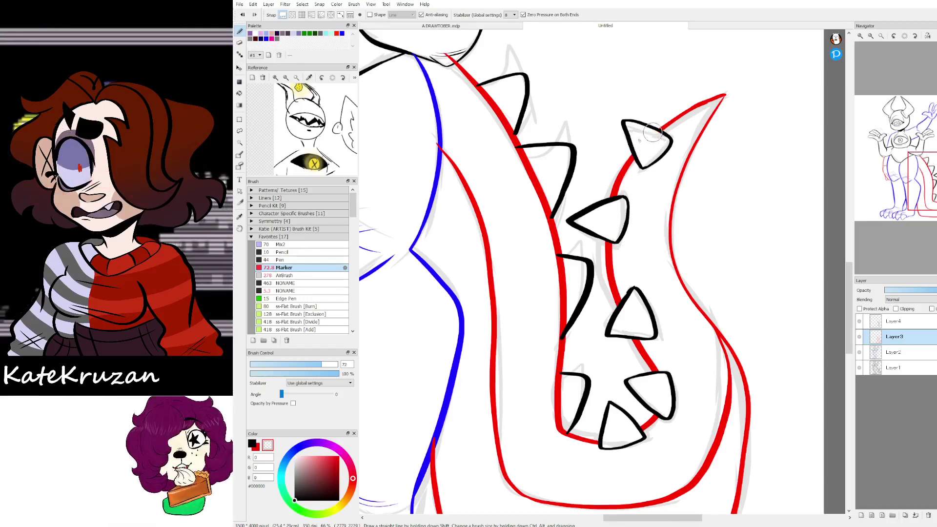
Step: Merge the spike layer and the tail layer down into the line-art layer
{"action": "left_click_drag", "start_coordinate": [907, 151], "coordinate": [905, 176]}
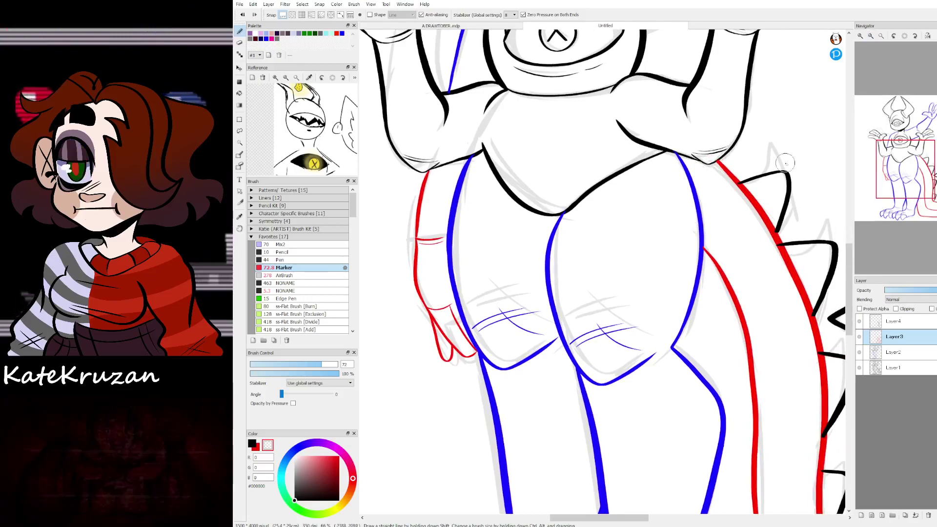
{"action": "scroll", "coordinate": [905, 159], "scroll_direction": "down", "scroll_amount": 2}
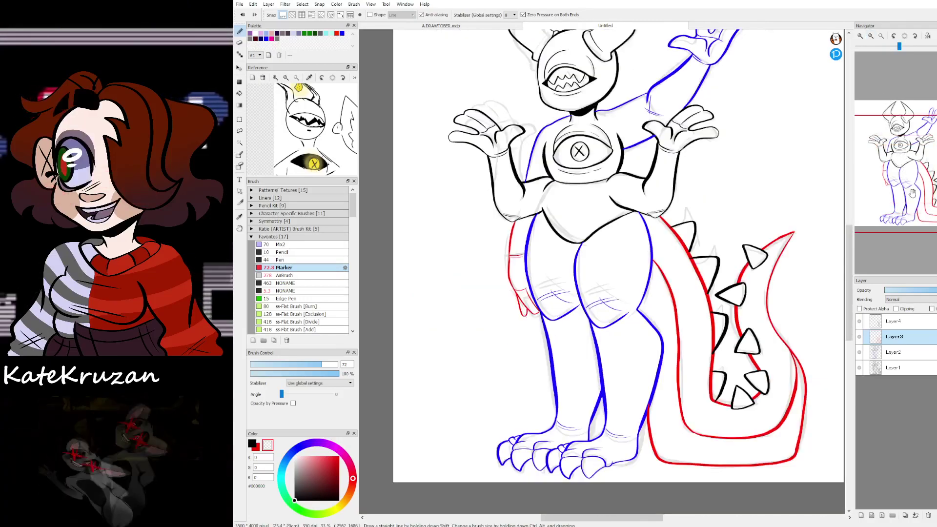
{"action": "left_click_drag", "start_coordinate": [914, 161], "coordinate": [915, 160]}
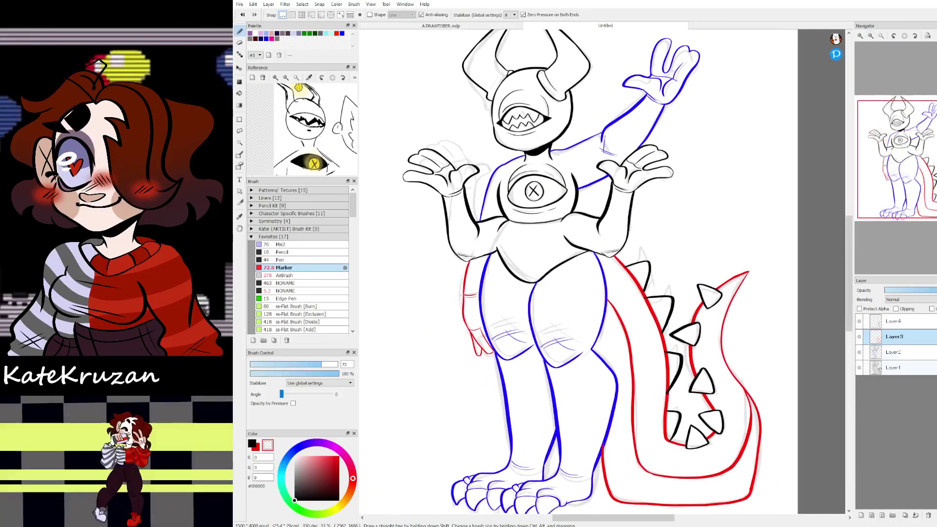
{"action": "left_click", "coordinate": [890, 320]}
{"action": "left_click", "coordinate": [915, 516]}
{"action": "left_click", "coordinate": [915, 515]}
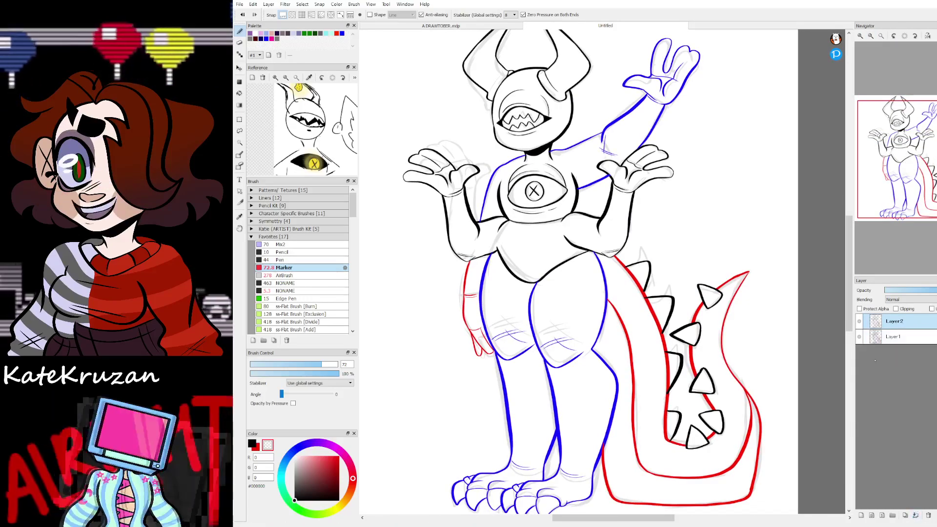
Step: Protect the line-art layer's alpha and recolour all its lines black with a filled rectangle over the whole figure
{"action": "left_click", "coordinate": [859, 308]}
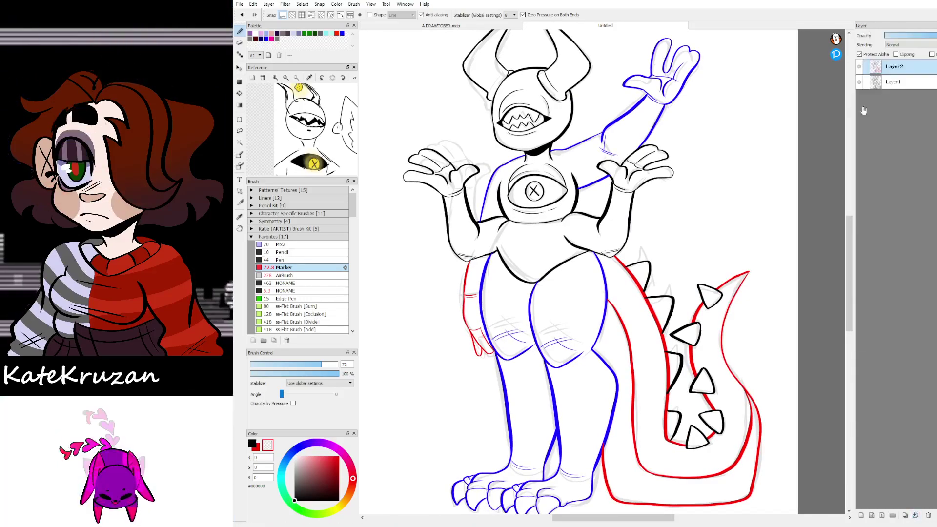
{"action": "left_click_drag", "start_coordinate": [897, 50], "coordinate": [896, 30]}
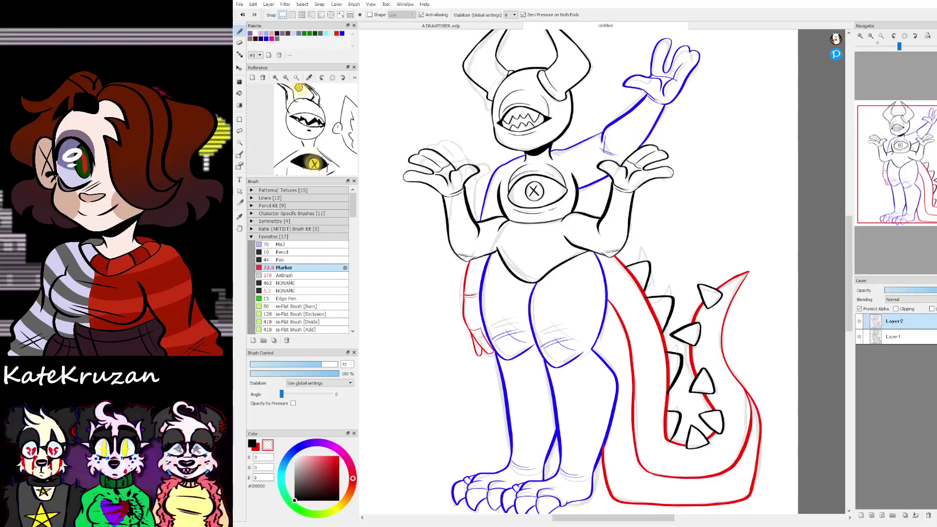
{"action": "left_click", "coordinate": [893, 36]}
{"action": "left_click", "coordinate": [871, 36]}
{"action": "left_click", "coordinate": [904, 36]}
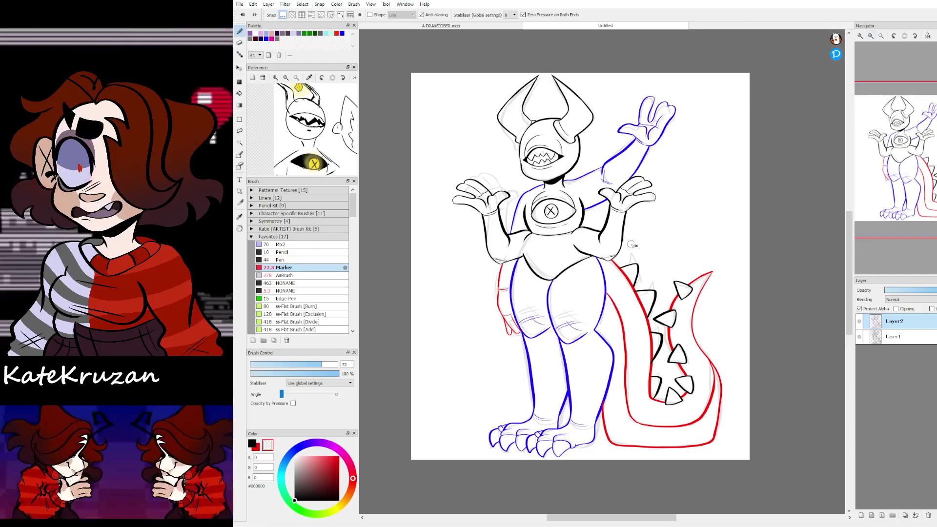
{"action": "key", "text": "m"}
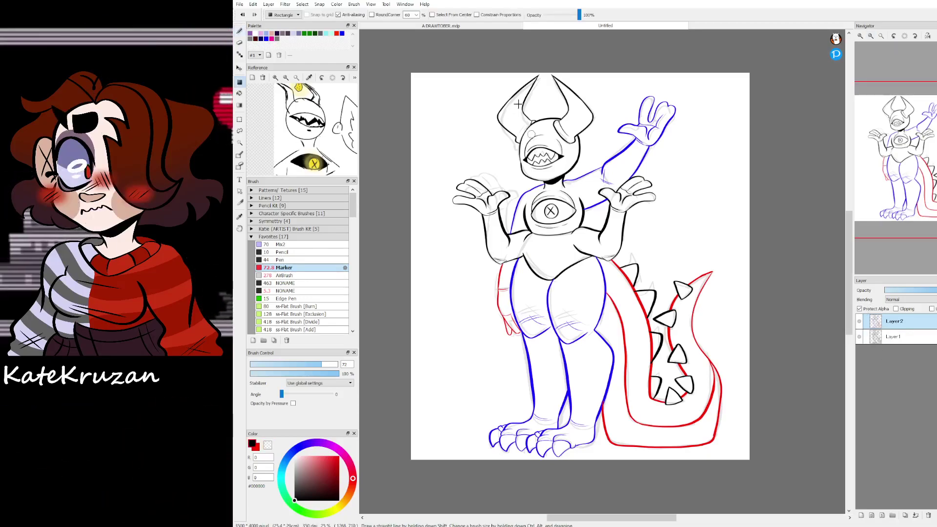
{"action": "left_click_drag", "start_coordinate": [559, 232], "coordinate": [820, 504]}
Step: Hide the rough sketch layer and add a folder with a new layer inside it beneath the line art
{"action": "left_click", "coordinate": [862, 335]}
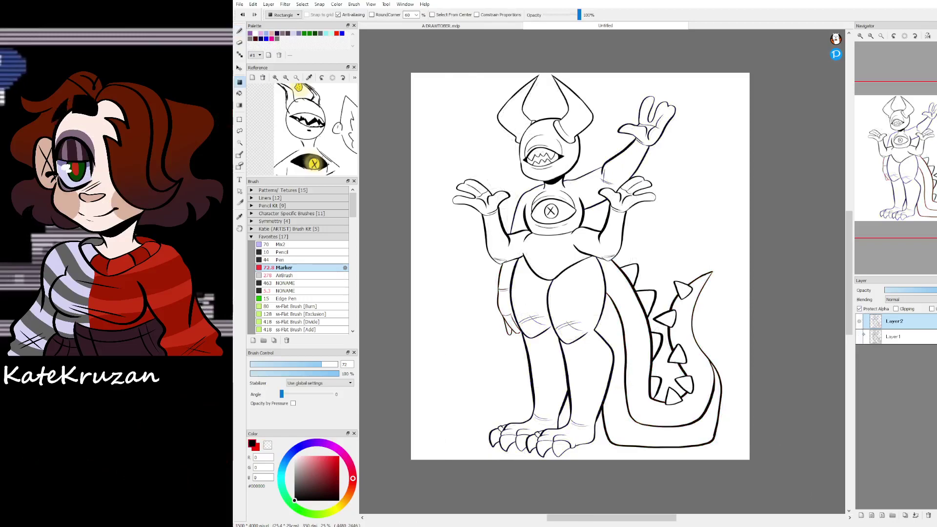
{"action": "left_click", "coordinate": [892, 515]}
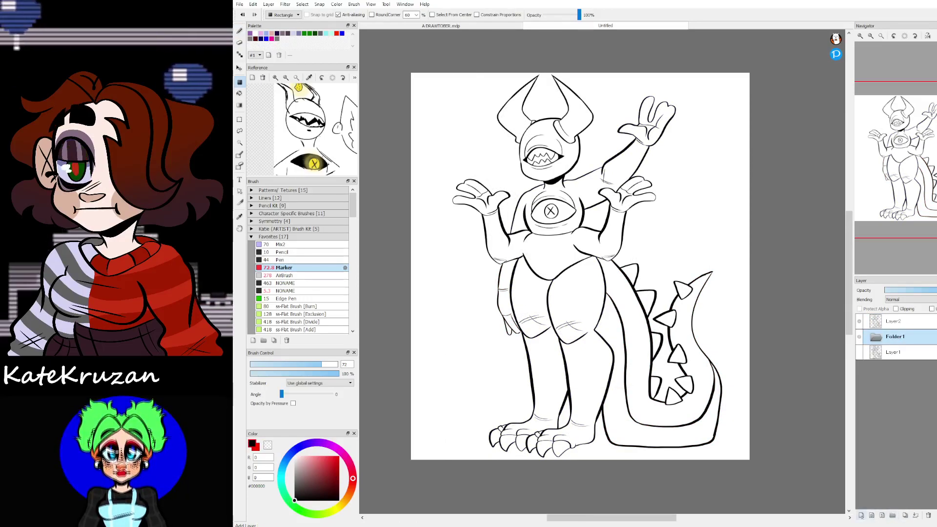
{"action": "left_click", "coordinate": [861, 515]}
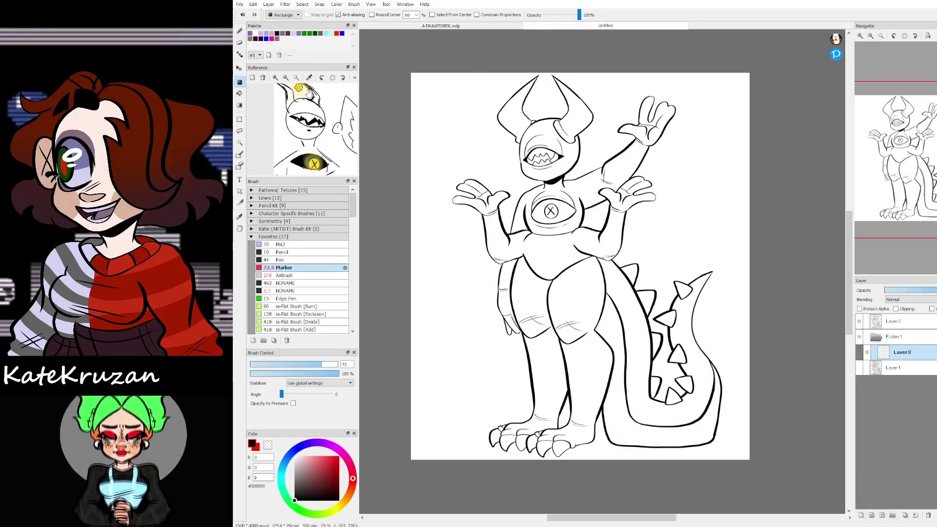
Step: Enlarge the reference image around the horns and sample the yellow between them as the drawing colour
{"action": "left_click_drag", "start_coordinate": [279, 102], "coordinate": [300, 148]}
{"action": "left_click", "coordinate": [276, 77]}
{"action": "left_click", "coordinate": [275, 78]}
{"action": "left_click", "coordinate": [276, 78]}
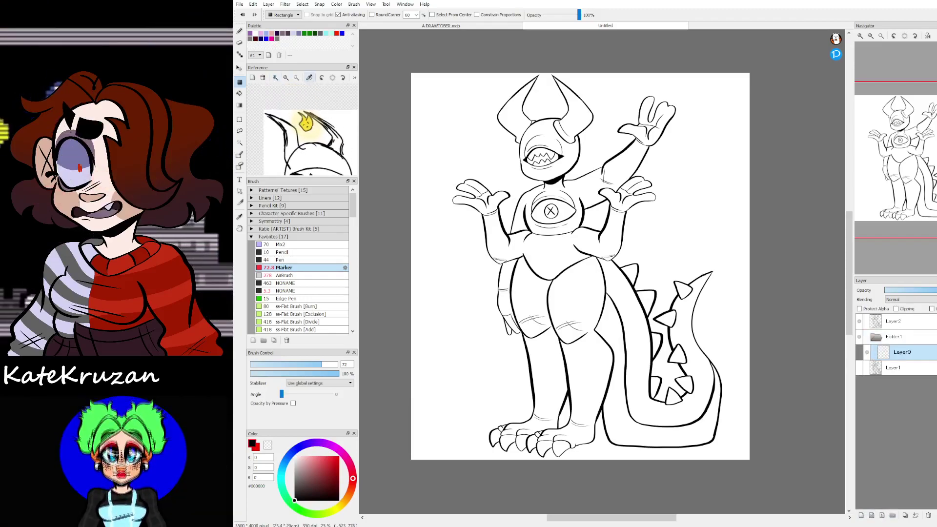
{"action": "left_click", "coordinate": [306, 122]}
Step: Select the canvas area outside the creature, invert the selection, fill the whole figure with the sampled yellow and deselect
{"action": "key", "text": "w"}
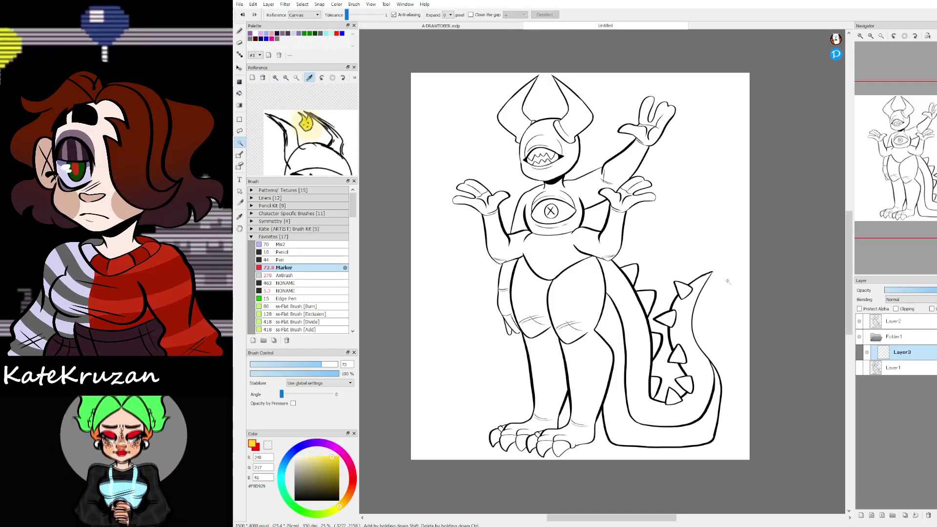
{"action": "left_click", "coordinate": [727, 283]}
{"action": "key", "text": "ctrl+shift+i"}
{"action": "key", "text": "u"}
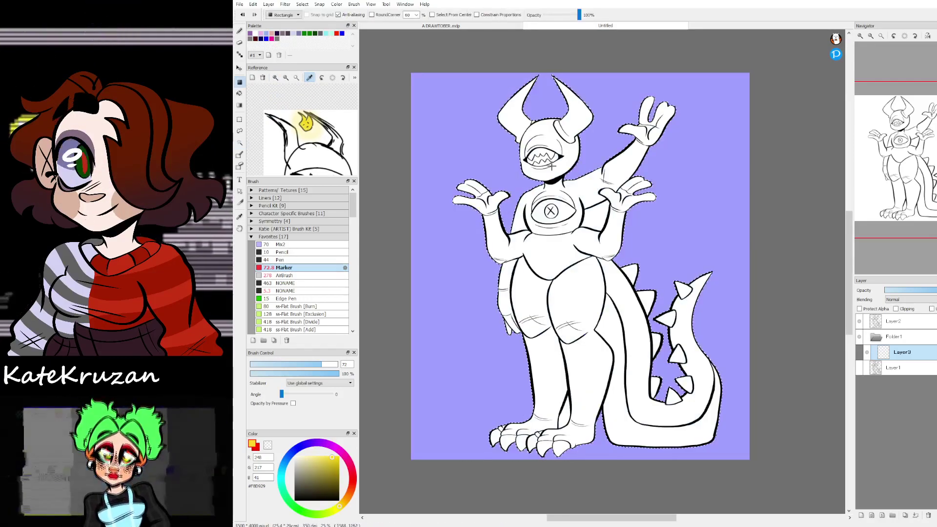
{"action": "key", "text": "g"}
{"action": "left_click", "coordinate": [600, 201]}
{"action": "key", "text": "ctrl+d"}
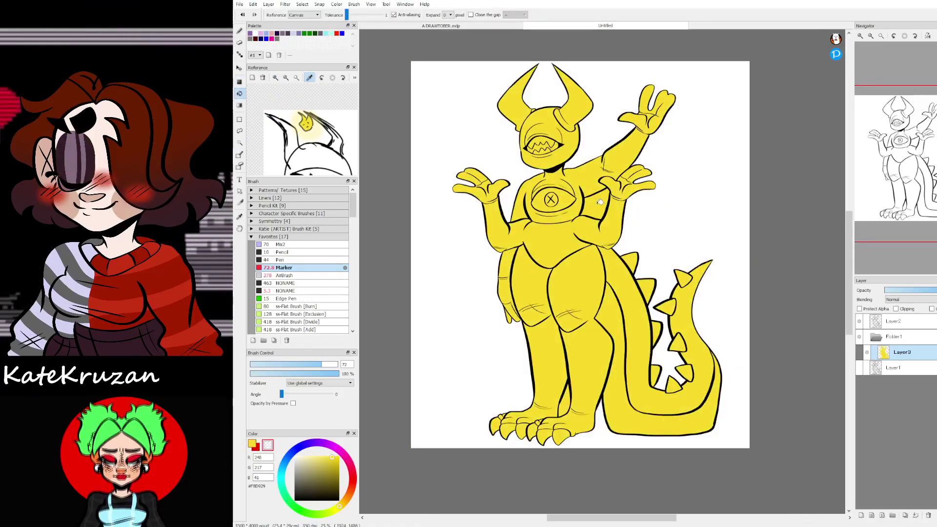
Step: Add a new layer above the yellow base layer and switch the canvas background to transparent
{"action": "left_click", "coordinate": [567, 399]}
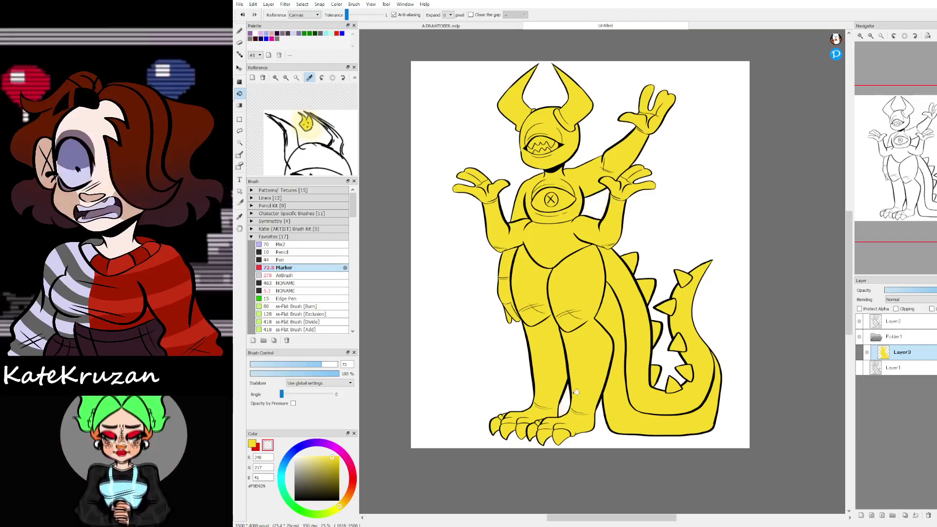
{"action": "left_click", "coordinate": [861, 516]}
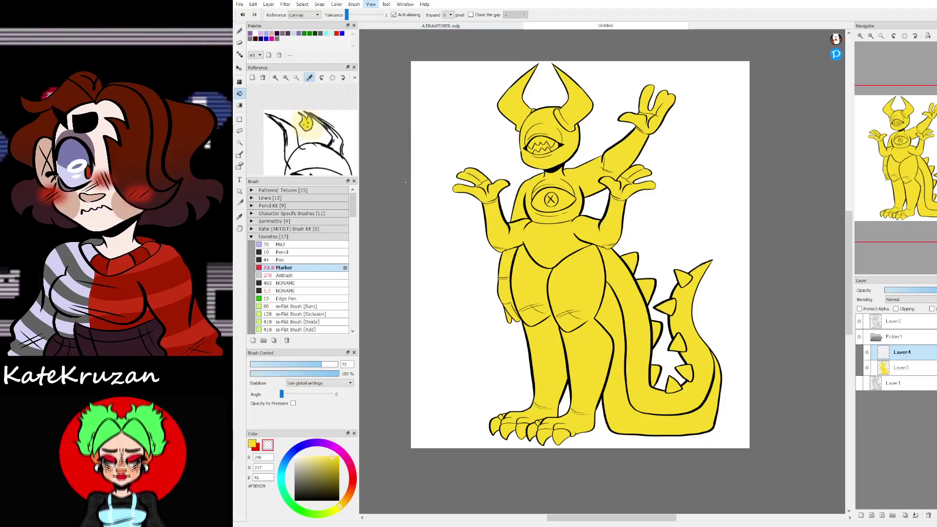
{"action": "left_click", "coordinate": [401, 200]}
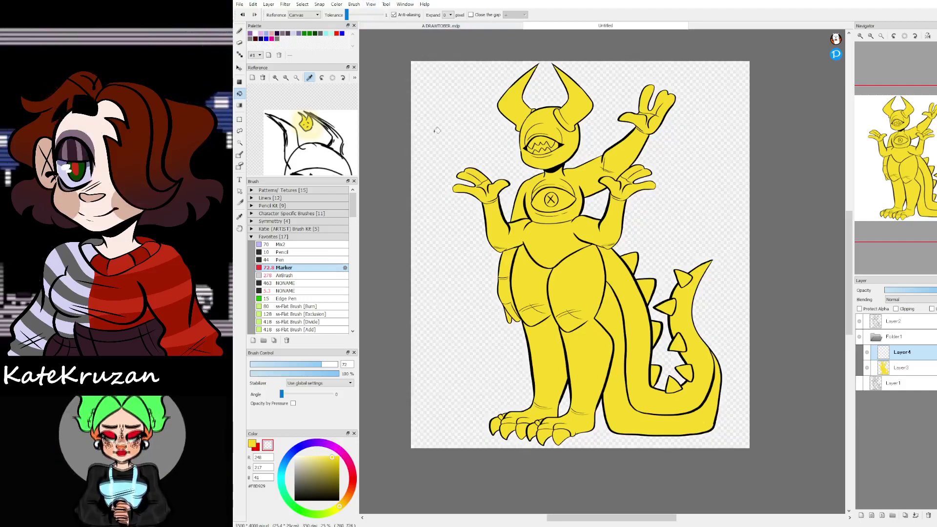
Step: Protect the base layer's alpha and recolour the whole yellow silhouette white with a filled rectangle, restoring yellow as the drawing colour
{"action": "key", "text": "x"}
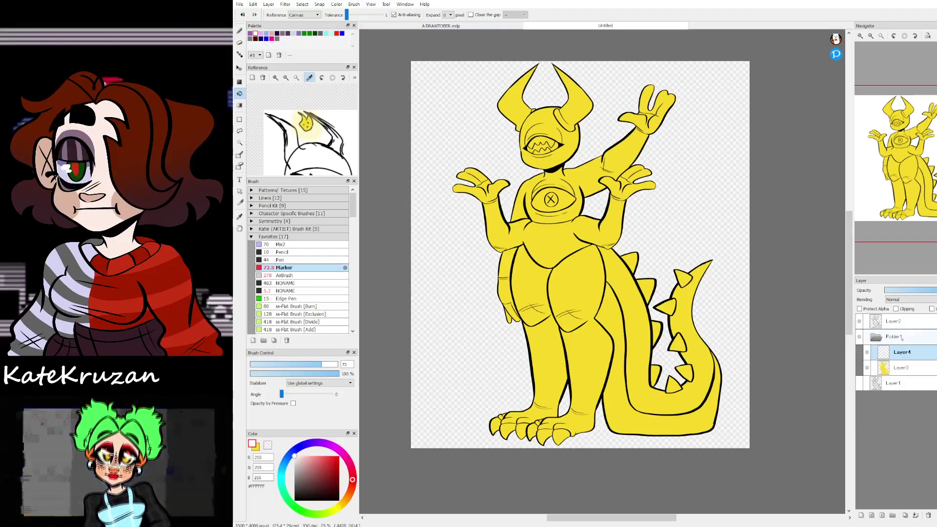
{"action": "left_click", "coordinate": [239, 82]}
{"action": "left_click_drag", "start_coordinate": [431, 46], "coordinate": [808, 457]}
{"action": "key", "text": "x"}
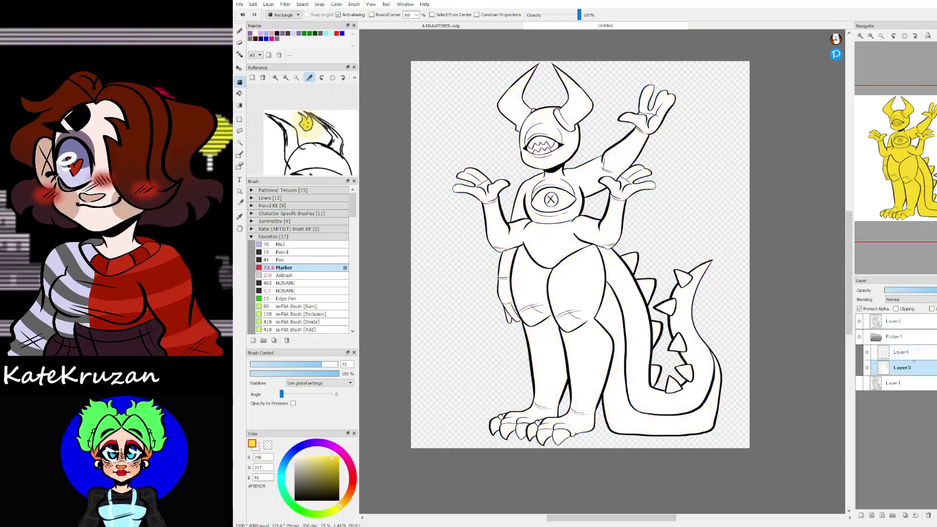
Step: Fill both horns with yellow on the new layer above the white base
{"action": "left_click", "coordinate": [897, 353]}
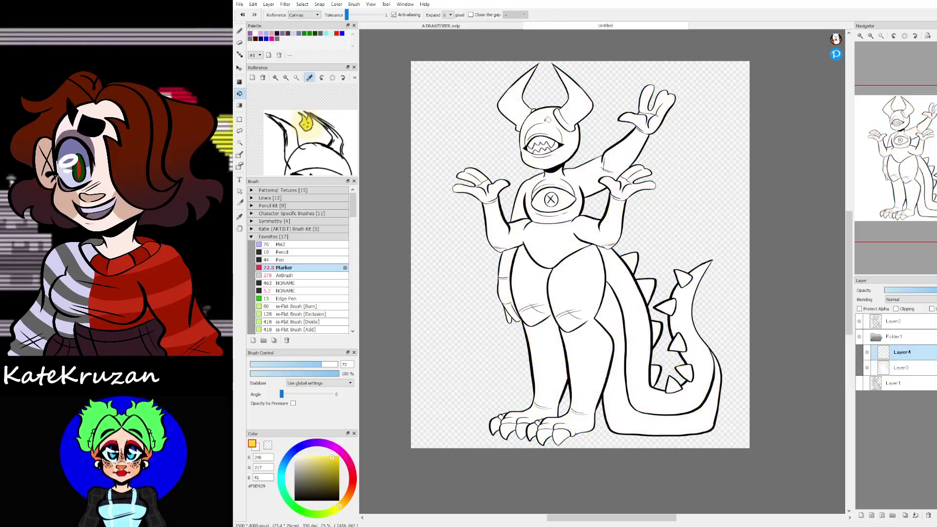
{"action": "left_click", "coordinate": [575, 112]}
{"action": "left_click", "coordinate": [522, 103]}
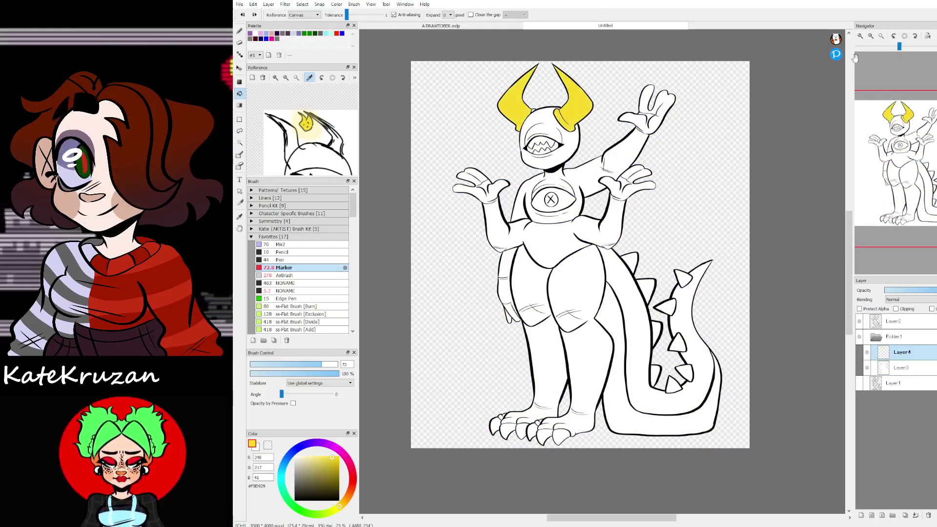
{"action": "scroll", "coordinate": [555, 101], "scroll_direction": "up", "scroll_amount": 5}
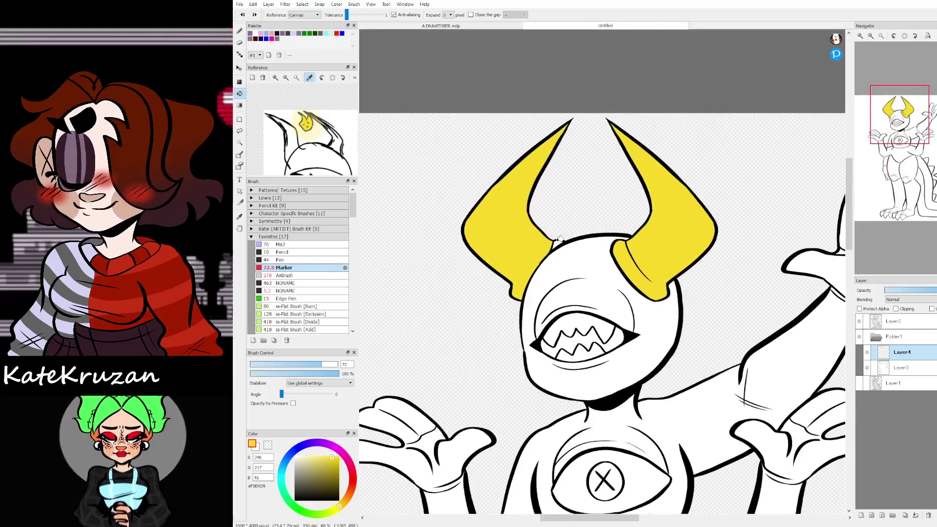
Step: Bring the reference's chest eye into view and fill the creature's teeth and chest-eye iris with yellow
{"action": "left_click", "coordinate": [309, 79]}
{"action": "left_click_drag", "start_coordinate": [329, 164], "coordinate": [319, 78]}
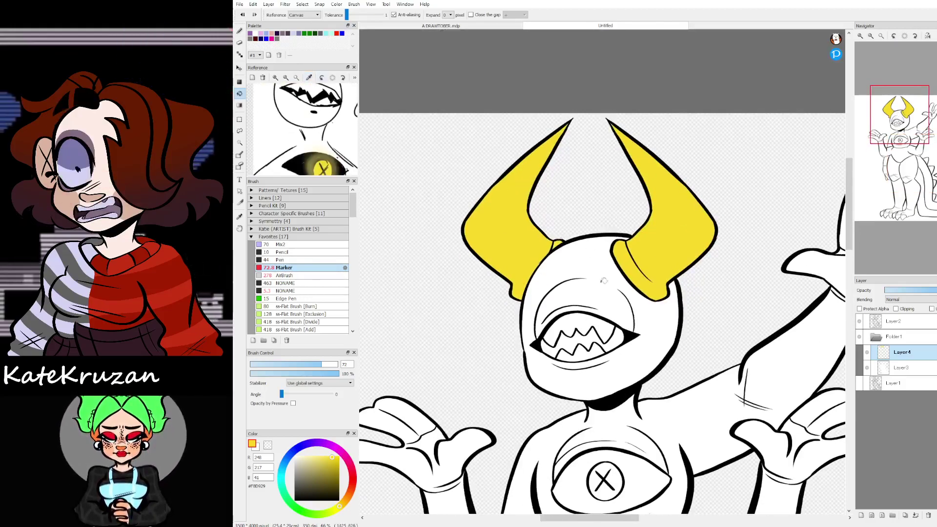
{"action": "left_click", "coordinate": [591, 335]}
{"action": "left_click_drag", "start_coordinate": [900, 143], "coordinate": [907, 137]}
{"action": "key", "text": "ctrl+z"}
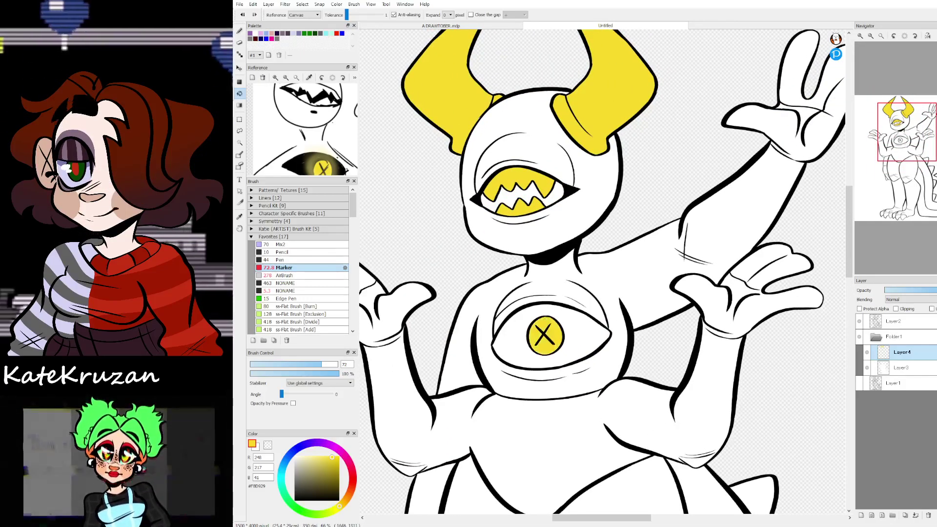
Step: Add a layer beneath the yellow one and fill the mouth interior and chest eye with olive sampled from the reference
{"action": "key", "text": "ctrl+shift+n"}
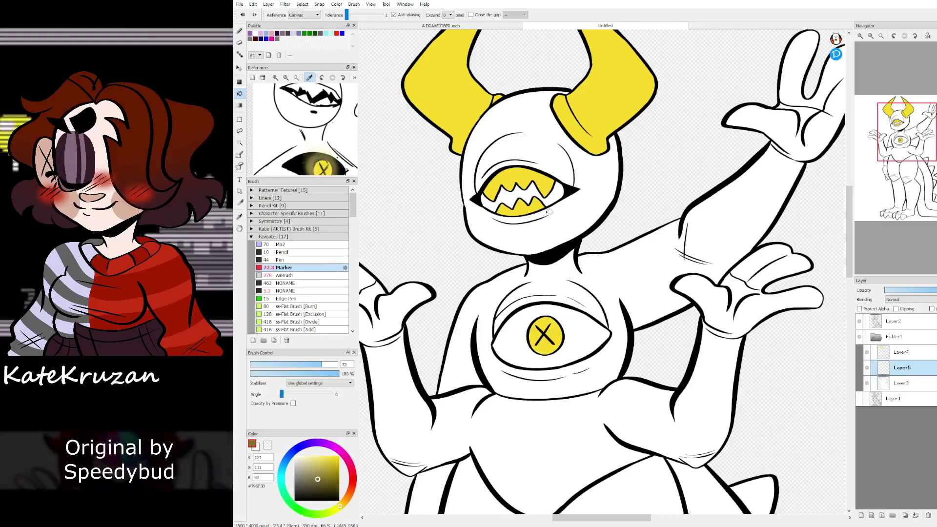
{"action": "left_click", "coordinate": [545, 317]}
{"action": "key", "text": "b"}
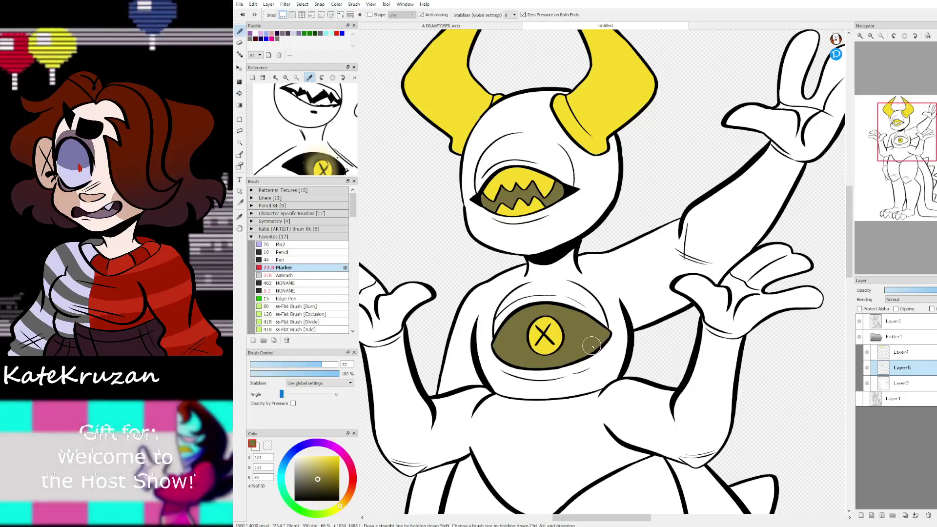
Step: On the yellow layer, sample the iris yellow and fill the lower torso, the two lower arms with hands, and the tail's spiked side
{"action": "left_click_drag", "start_coordinate": [921, 143], "coordinate": [903, 160]}
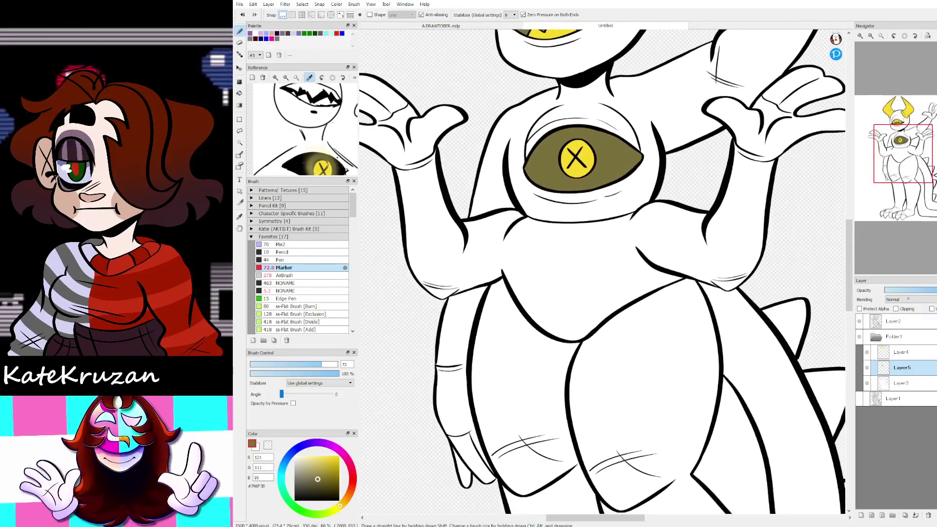
{"action": "left_click", "coordinate": [898, 352]}
{"action": "left_click", "coordinate": [868, 352]}
{"action": "left_click", "coordinate": [867, 352]}
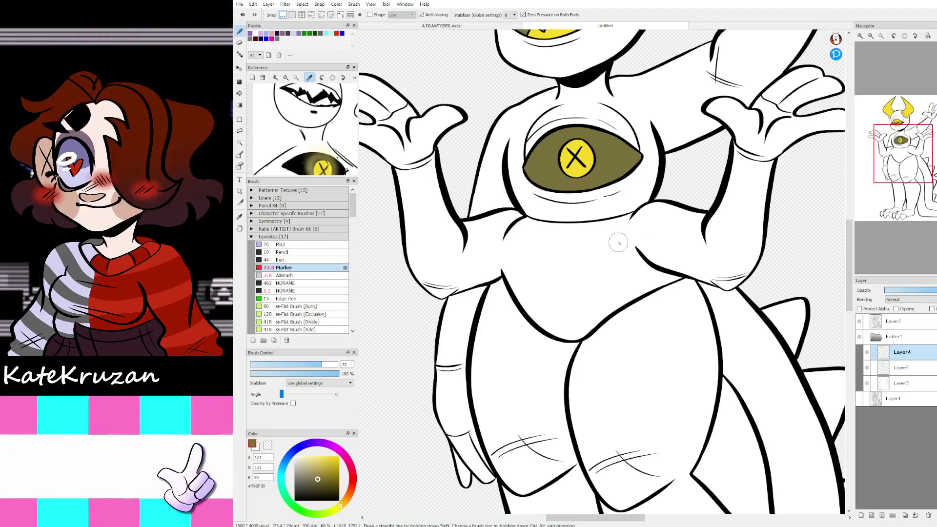
{"action": "key", "text": "alt"}
{"action": "left_click", "coordinate": [577, 149], "text": "alt"}
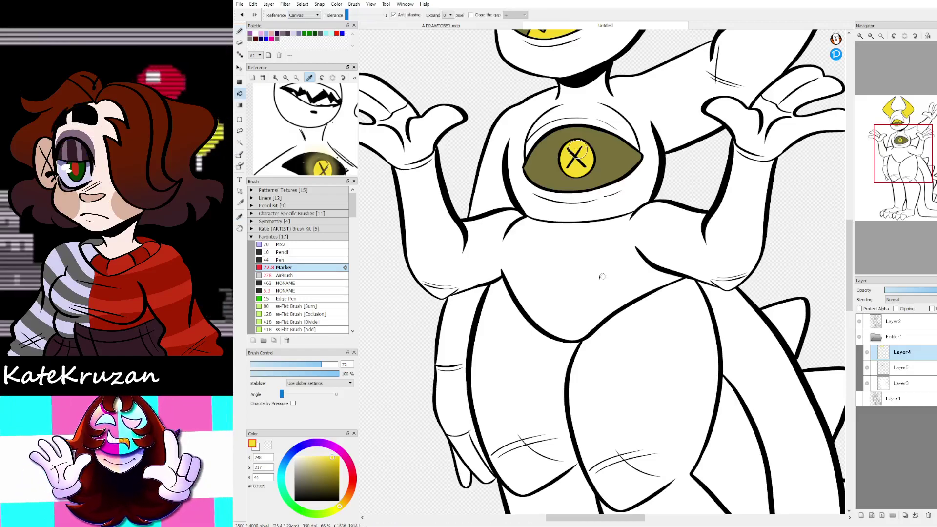
{"action": "left_click", "coordinate": [603, 276]}
{"action": "left_click_drag", "start_coordinate": [898, 168], "coordinate": [902, 210]}
{"action": "left_click", "coordinate": [657, 224]}
{"action": "left_click", "coordinate": [611, 292]}
{"action": "key", "text": "ctrl+z"}
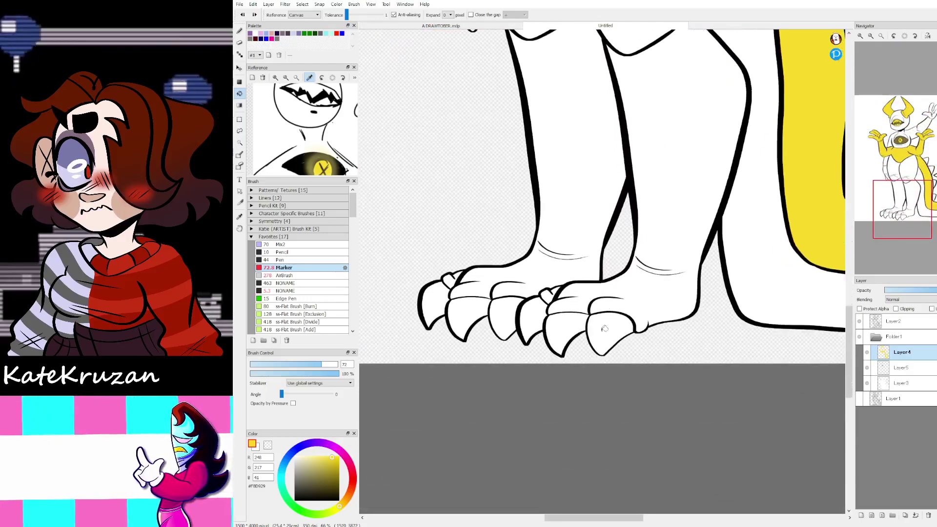
Step: Fill the claws on both feet with yellow
{"action": "left_click", "coordinate": [609, 330]}
{"action": "left_click", "coordinate": [566, 330]}
{"action": "left_click", "coordinate": [525, 313]}
{"action": "left_click", "coordinate": [470, 319]}
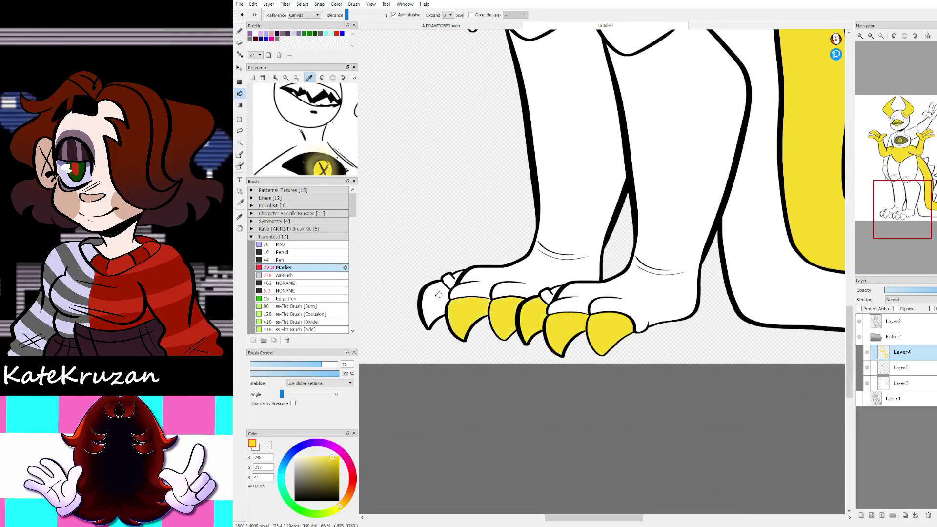
{"action": "left_click", "coordinate": [434, 306]}
Step: Zoom the reference out and erase the yellow from the teeth and the olive from the mouth and chest eye on their layers
{"action": "left_click", "coordinate": [896, 140]}
{"action": "left_click_drag", "start_coordinate": [897, 140], "coordinate": [896, 129]}
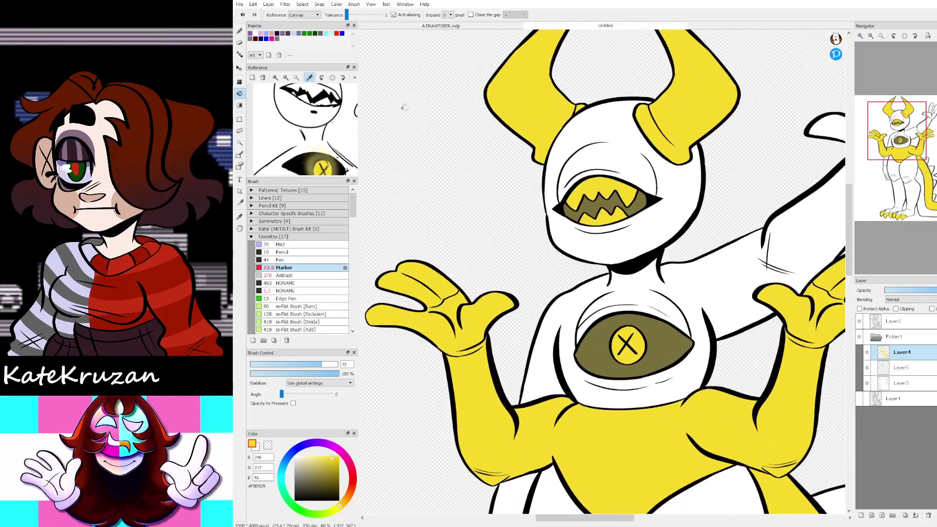
{"action": "left_click", "coordinate": [296, 77]}
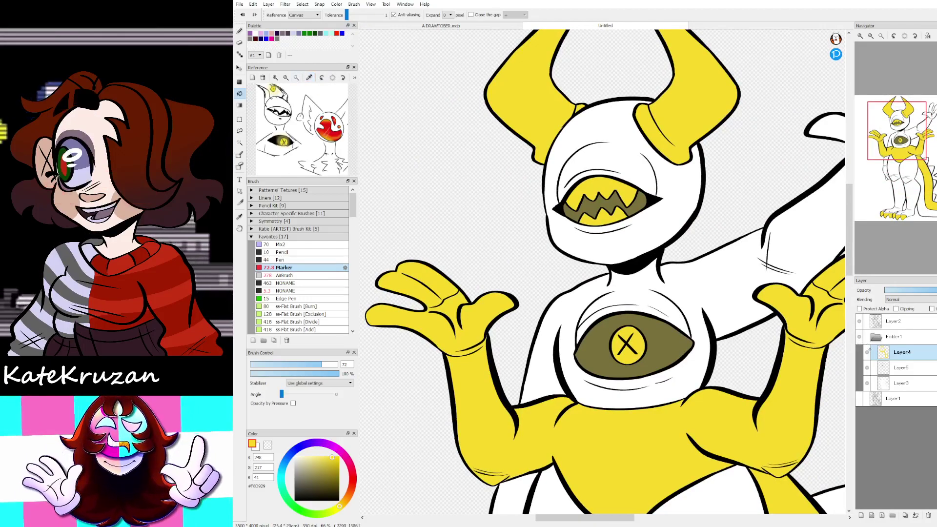
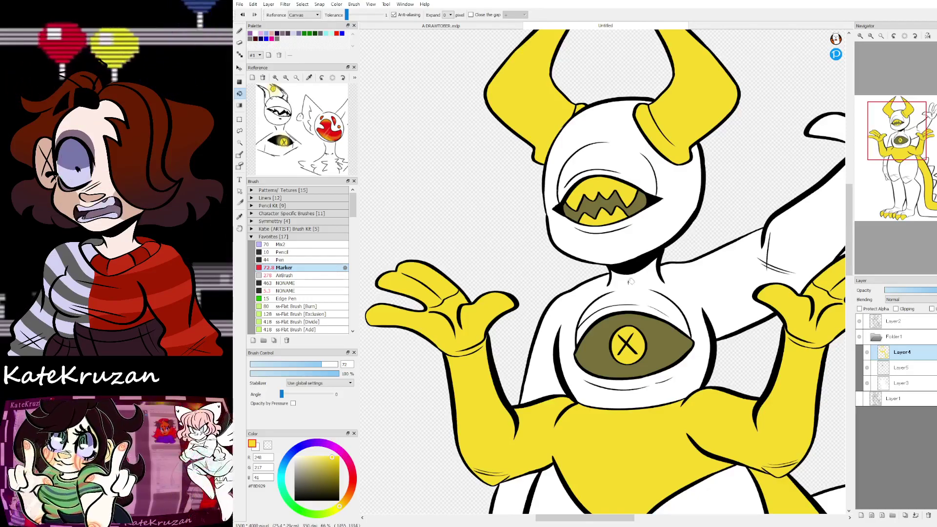
{"action": "key", "text": "e"}
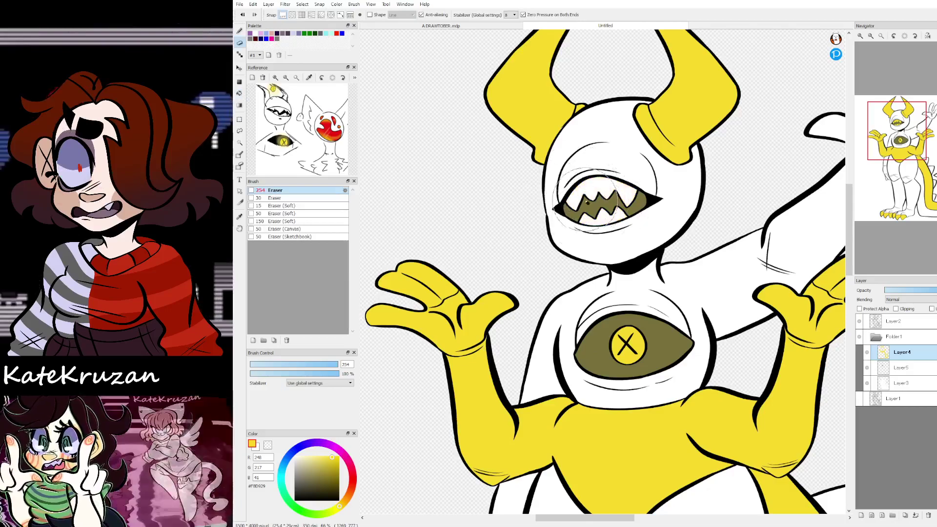
{"action": "left_click_drag", "start_coordinate": [652, 213], "coordinate": [625, 224]}
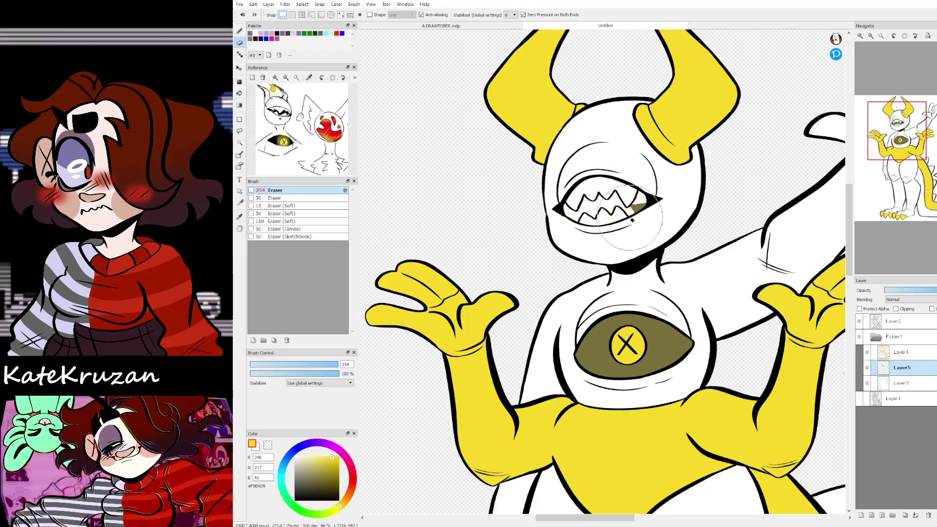
{"action": "mouse_move", "coordinate": [628, 331]}
{"action": "left_mouse_down"}
{"action": "mouse_move", "coordinate": [581, 349]}
{"action": "mouse_move", "coordinate": [683, 322]}
{"action": "left_mouse_up"}
{"action": "left_click_drag", "start_coordinate": [912, 173], "coordinate": [898, 129]}
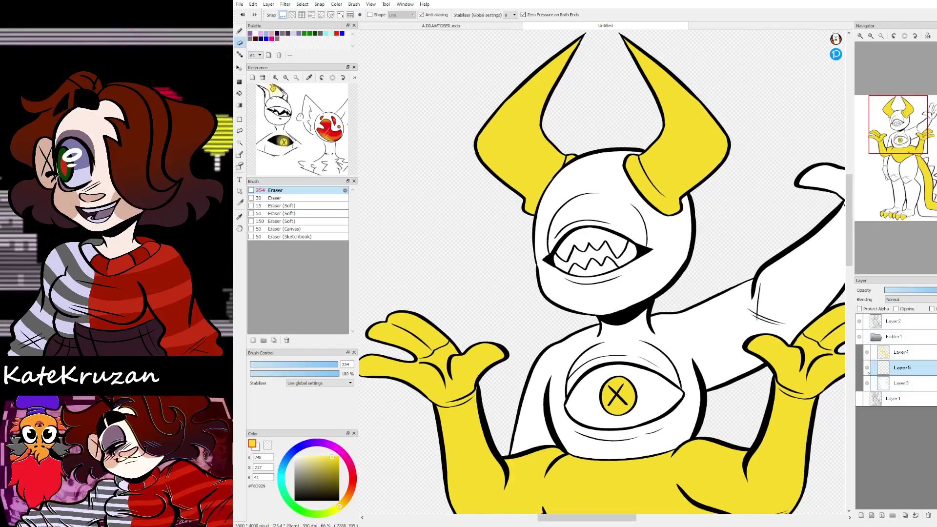
Step: Set the drawing colour to black and fill the mouth interior and the chest eye around the iris
{"action": "left_click_drag", "start_coordinate": [309, 461], "coordinate": [294, 500]}
{"action": "left_click", "coordinate": [239, 94]}
{"action": "left_click", "coordinate": [590, 252]}
{"action": "left_click", "coordinate": [589, 393]}
{"action": "left_click_drag", "start_coordinate": [914, 183], "coordinate": [900, 147]}
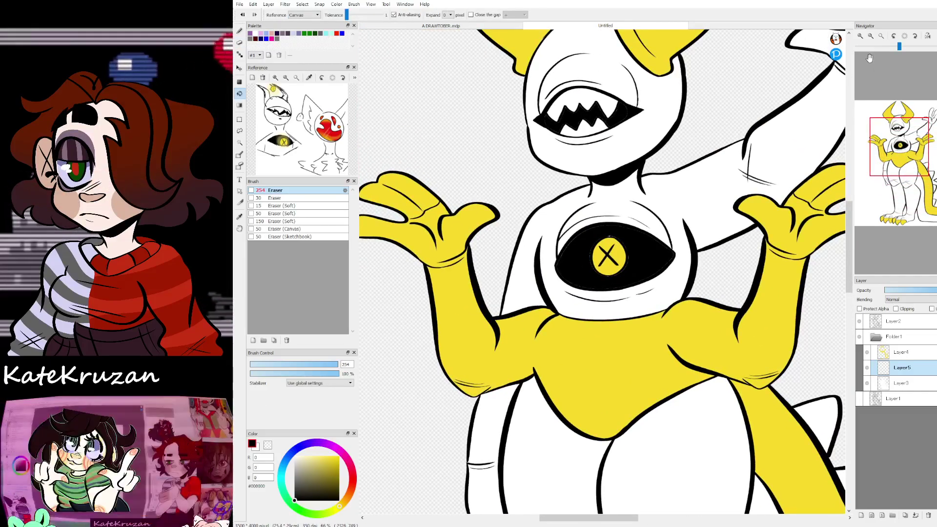
Step: Check the black fills with the line art briefly hidden and brush black over the thin gaps along the chest-eye and mouth outlines
{"action": "left_click", "coordinate": [860, 36]}
{"action": "left_click", "coordinate": [860, 36]}
{"action": "left_click", "coordinate": [859, 321]}
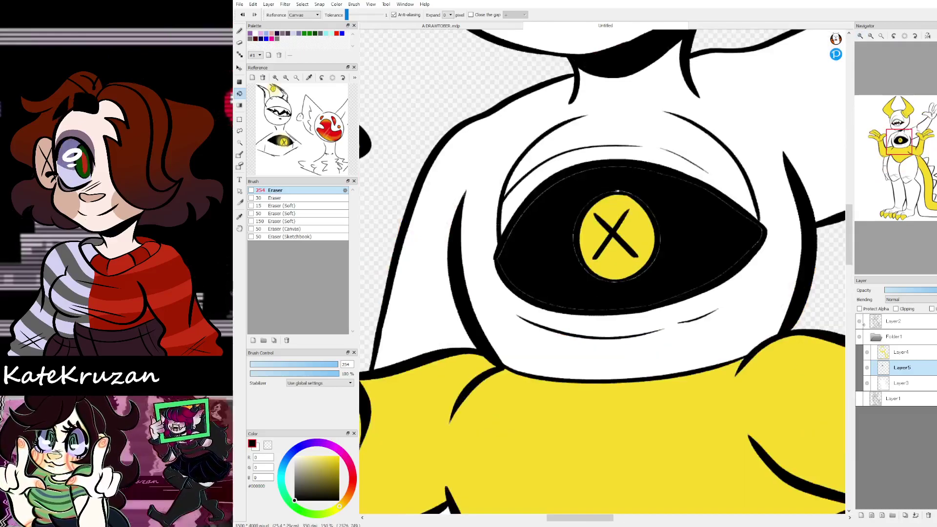
{"action": "scroll", "coordinate": [836, 195], "scroll_direction": "up", "scroll_amount": 5}
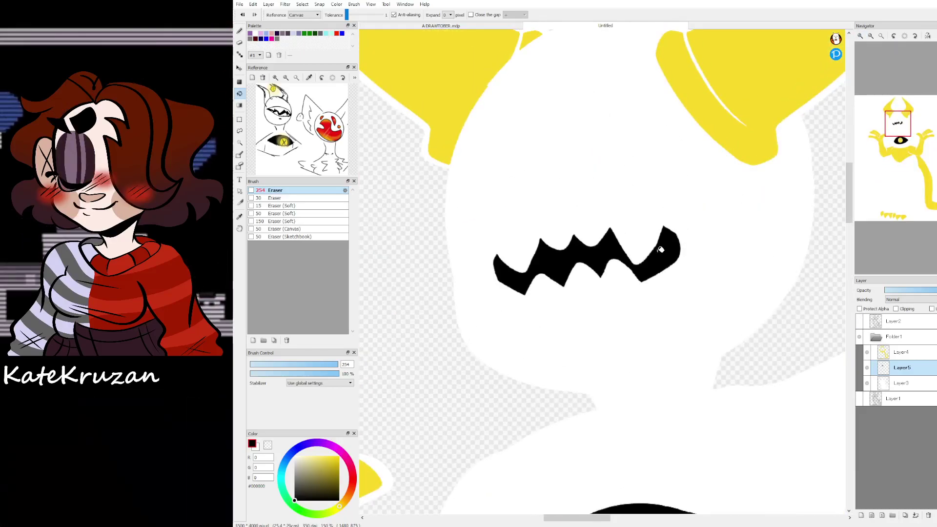
{"action": "left_click", "coordinate": [858, 321]}
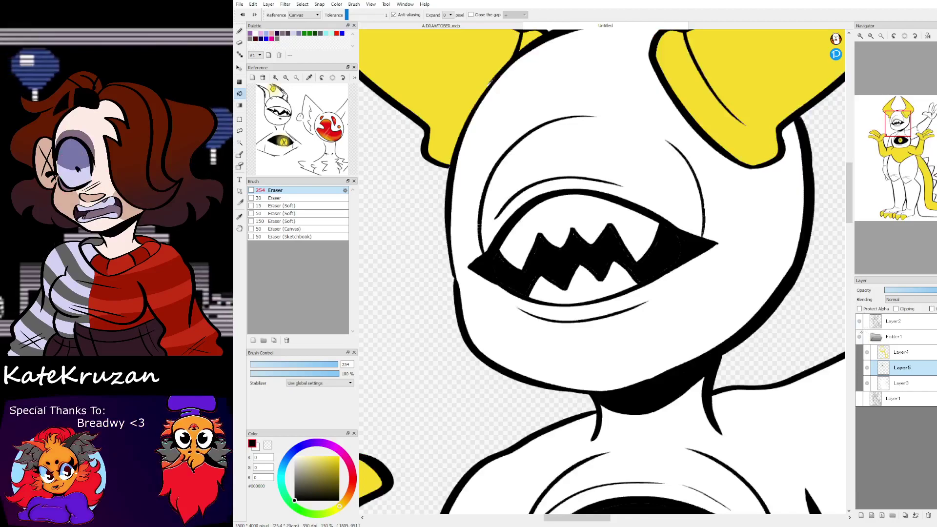
{"action": "left_click_drag", "start_coordinate": [916, 143], "coordinate": [899, 145]}
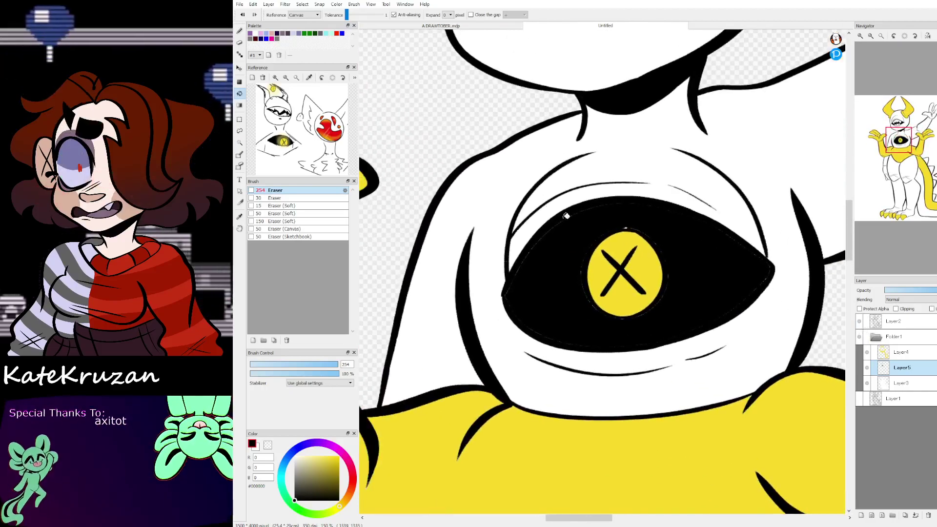
{"action": "key", "text": "b"}
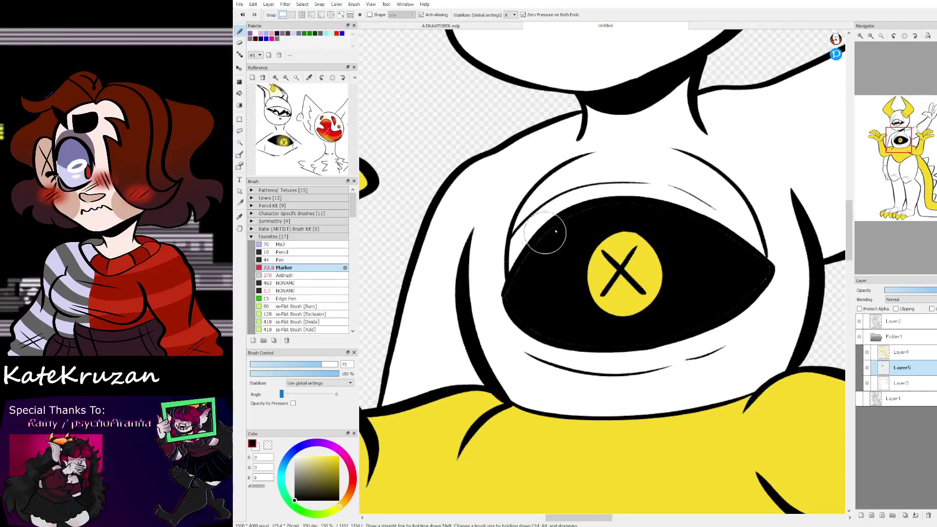
{"action": "scroll", "coordinate": [717, 235], "scroll_direction": "up", "scroll_amount": 5}
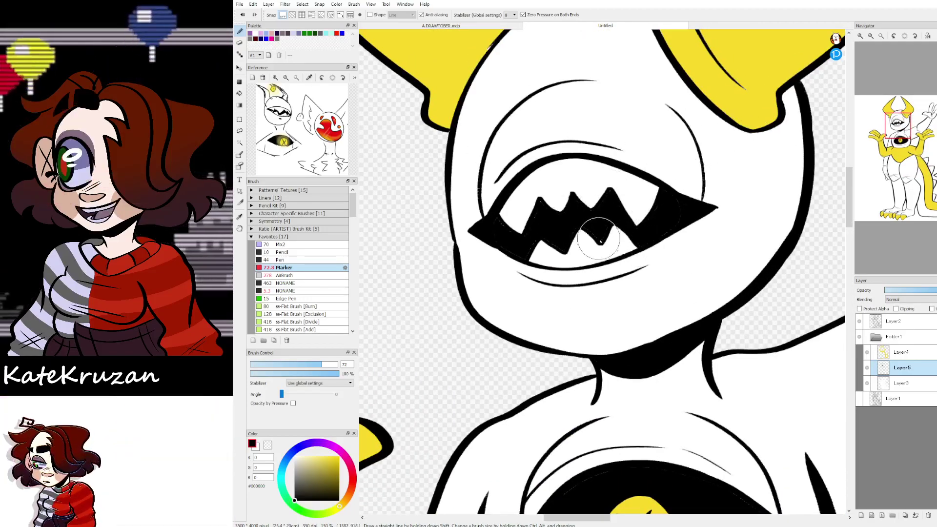
{"action": "scroll", "coordinate": [554, 246], "scroll_direction": "down", "scroll_amount": 5}
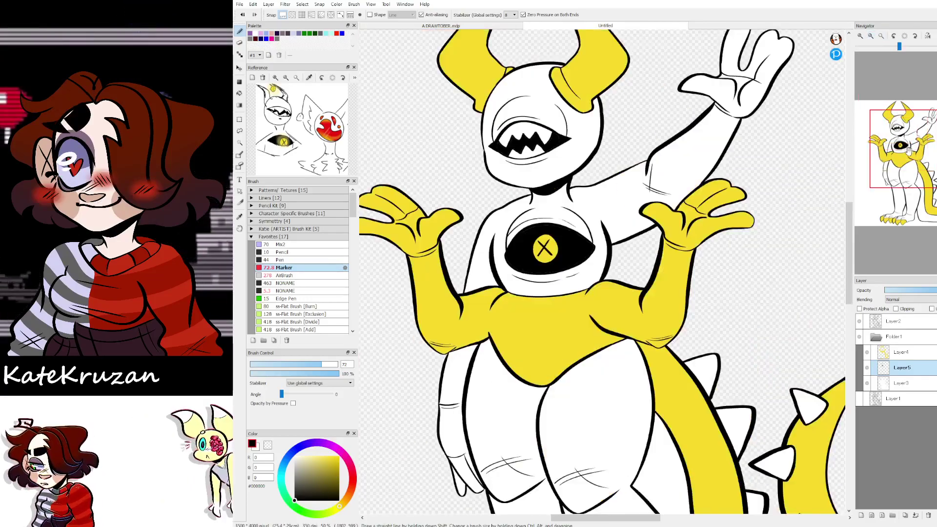
Step: Lower the opacity of the black mouth-and-eye layer to soften its fill to dark grey
{"action": "left_click_drag", "start_coordinate": [906, 146], "coordinate": [907, 134]}
{"action": "left_click_drag", "start_coordinate": [934, 289], "coordinate": [926, 290]}
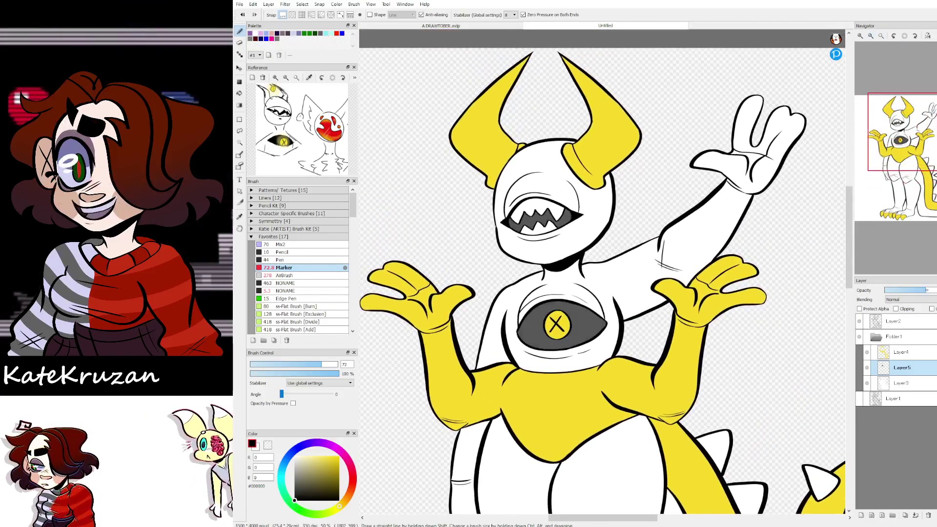
{"action": "left_click_drag", "start_coordinate": [917, 168], "coordinate": [905, 141]}
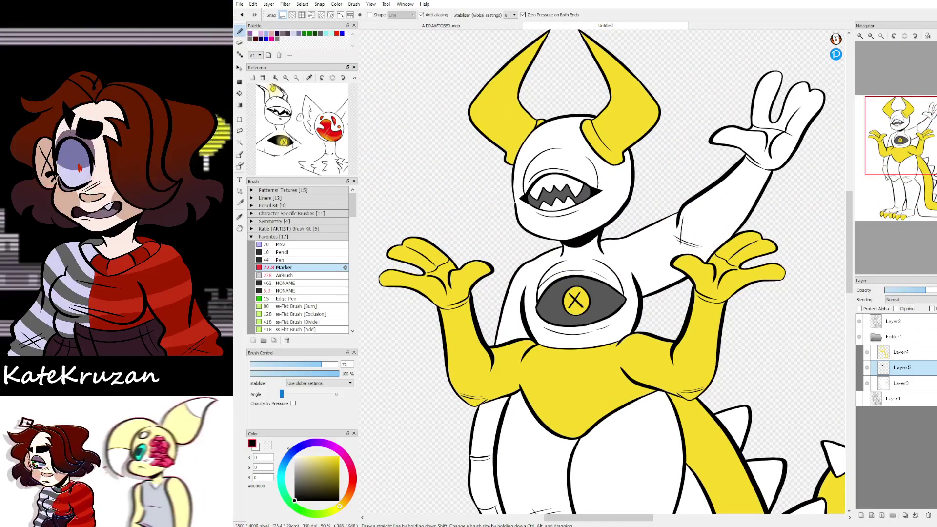
Step: Set the drawing colour to dark red (#99000F)
{"action": "left_click", "coordinate": [353, 474]}
{"action": "left_click_drag", "start_coordinate": [348, 467], "coordinate": [348, 474]}
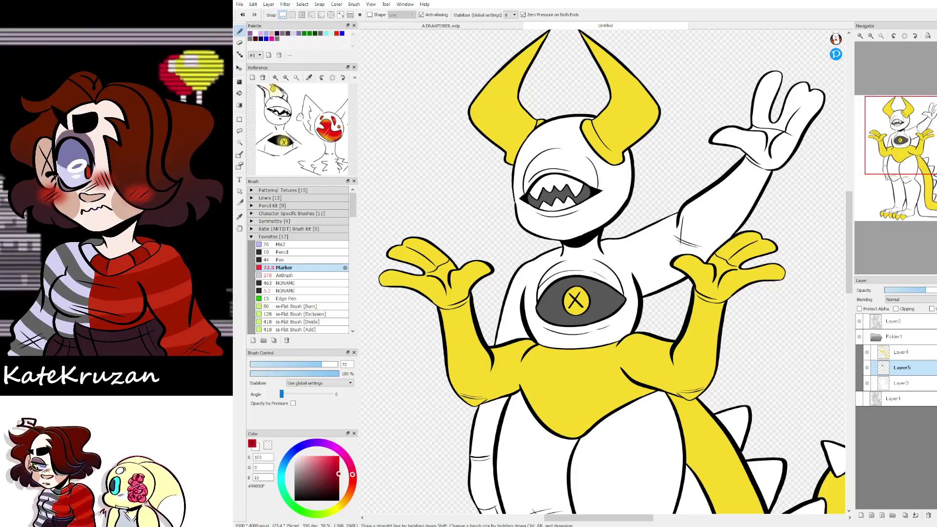
Step: Try filling the head, torso, raised arm and leg dark red on a new layer, and discard that layer
{"action": "left_click", "coordinate": [902, 383]}
{"action": "left_click", "coordinate": [860, 515]}
{"action": "key", "text": "g"}
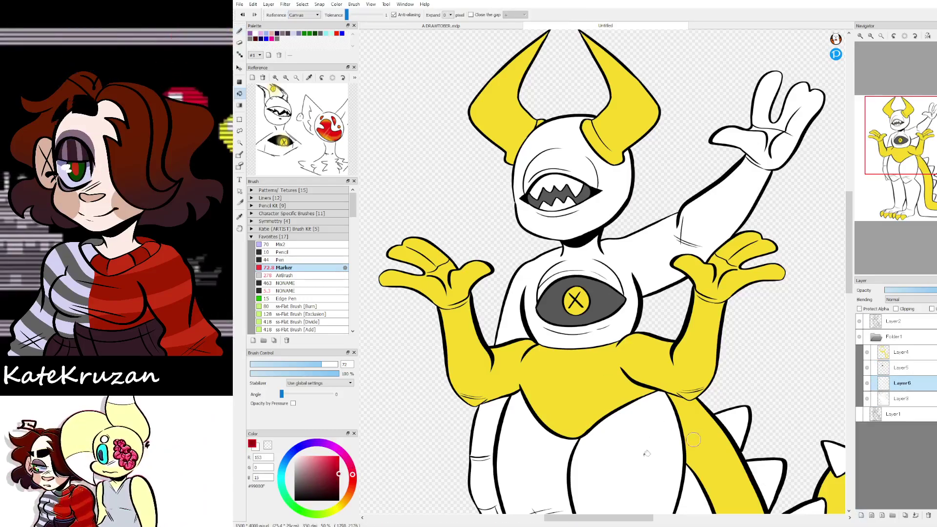
{"action": "left_click", "coordinate": [649, 448]}
{"action": "left_click", "coordinate": [535, 450]}
{"action": "left_click", "coordinate": [616, 260]}
{"action": "left_click", "coordinate": [613, 185]}
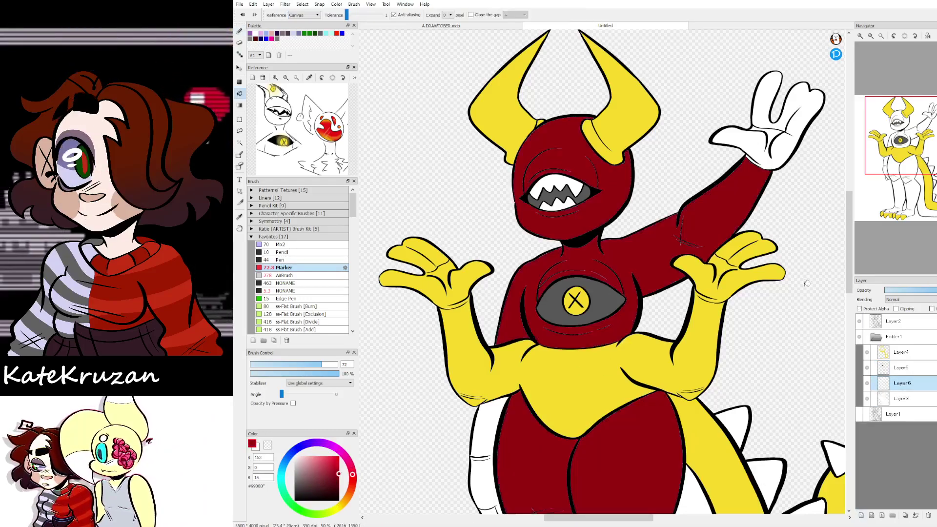
{"action": "left_click_drag", "start_coordinate": [934, 154], "coordinate": [907, 154]}
{"action": "left_click", "coordinate": [880, 36]}
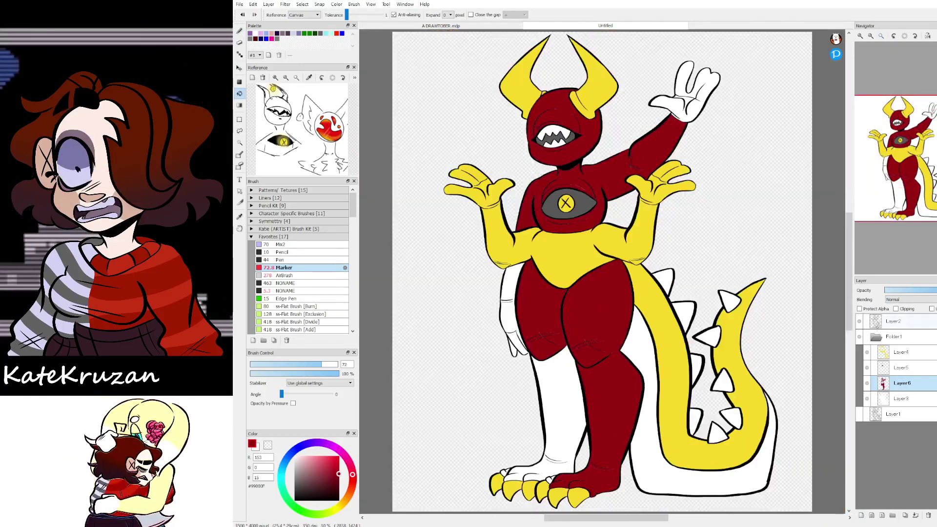
{"action": "left_click", "coordinate": [928, 515]}
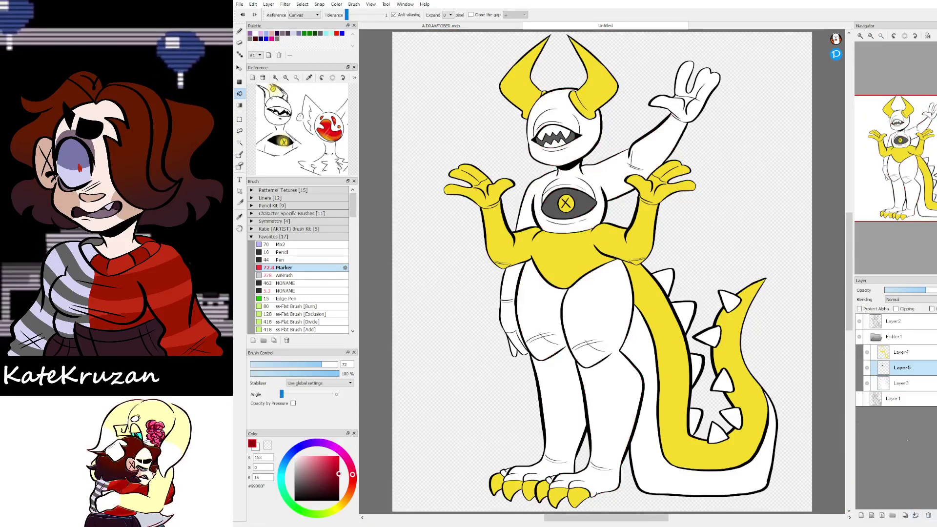
Step: Recolour the alpha-protected base silhouette dark red by covering the whole figure with a filled rectangle
{"action": "left_click", "coordinate": [895, 383]}
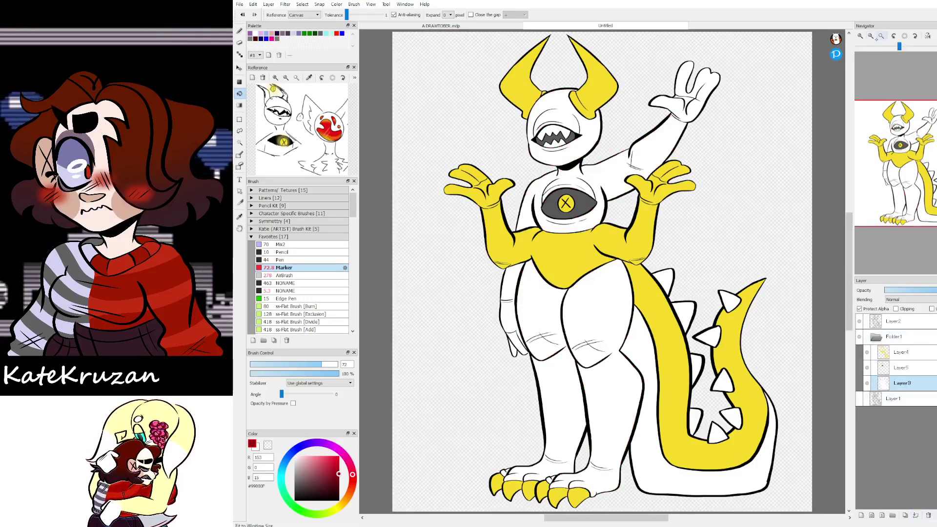
{"action": "left_click", "coordinate": [870, 37]}
{"action": "left_click", "coordinate": [870, 36]}
{"action": "left_click", "coordinate": [870, 36]}
{"action": "left_click", "coordinate": [239, 82]}
{"action": "left_click_drag", "start_coordinate": [509, 133], "coordinate": [851, 474]}
Step: Try filling the head and the rounded chest area around the eye white on a separate layer above the red base
{"action": "scroll", "coordinate": [851, 418], "scroll_direction": "up", "scroll_amount": 1}
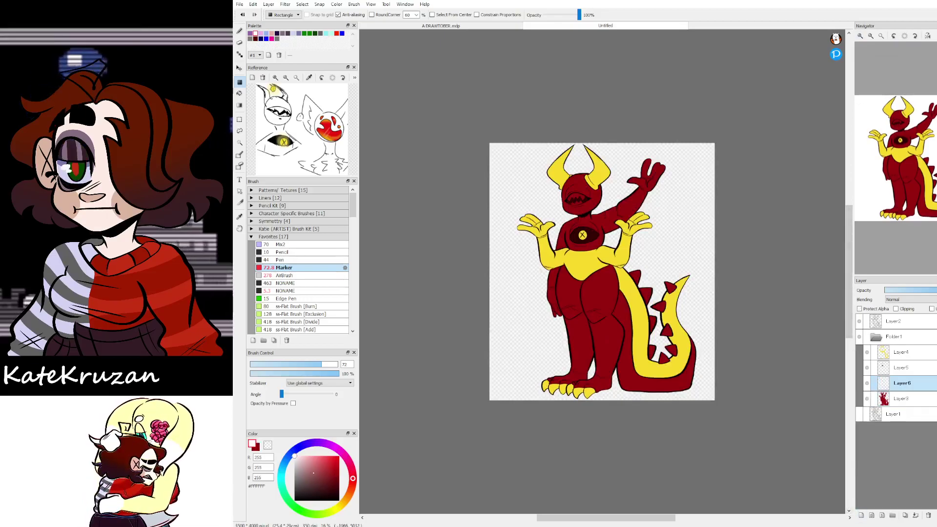
{"action": "key", "text": "g"}
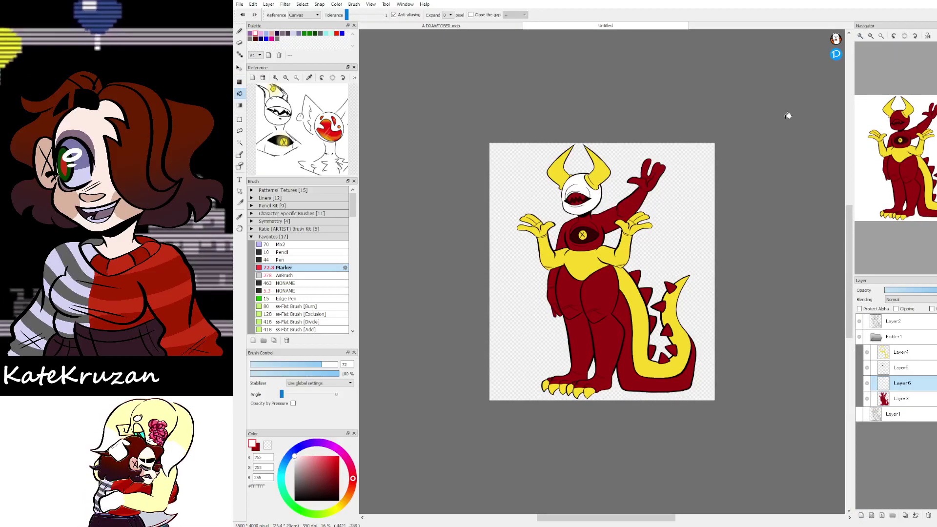
{"action": "scroll", "coordinate": [770, 128], "scroll_direction": "up", "scroll_amount": 5}
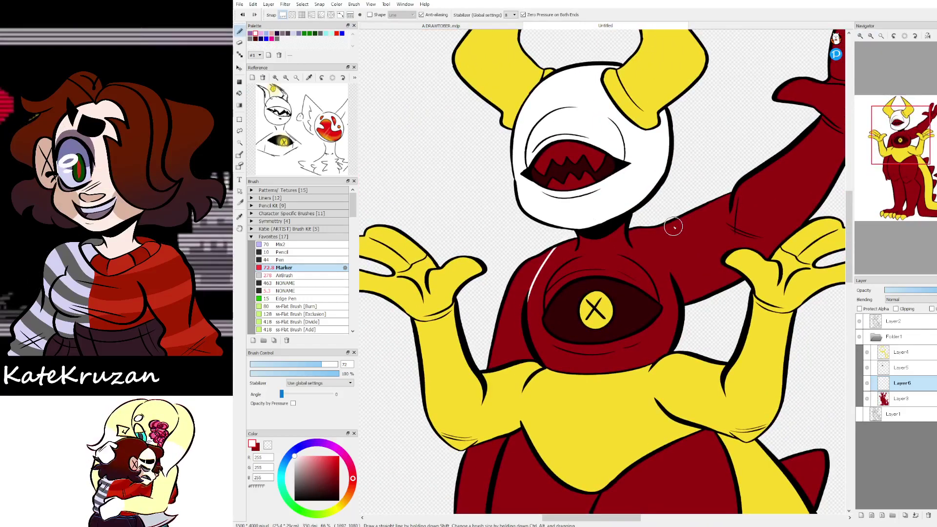
{"action": "key", "text": "g"}
{"action": "left_click", "coordinate": [624, 237]}
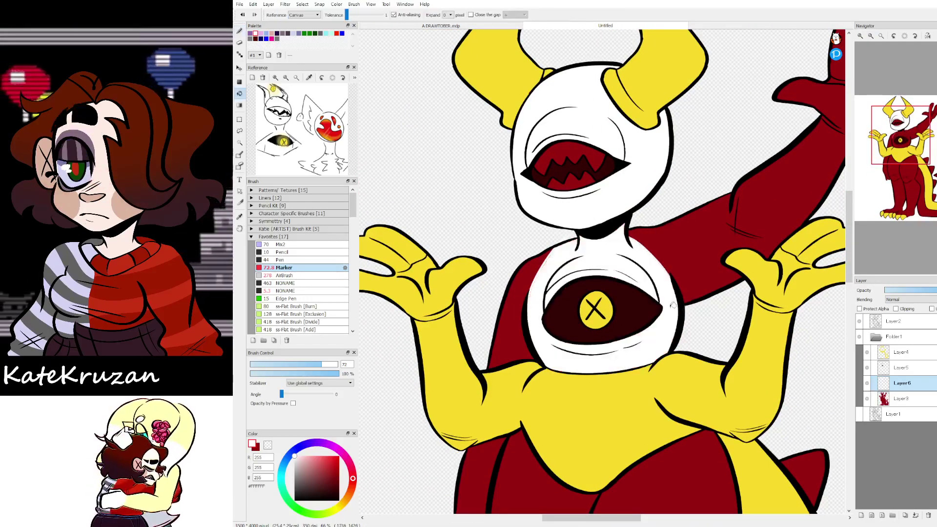
Step: Brush a white arc above the knee of the leg nearer the tail and fill the lower leg beneath it white
{"action": "mouse_move", "coordinate": [928, 171]}
{"action": "left_mouse_down"}
{"action": "mouse_move", "coordinate": [913, 171]}
{"action": "mouse_move", "coordinate": [906, 208]}
{"action": "mouse_move", "coordinate": [906, 191]}
{"action": "left_mouse_up"}
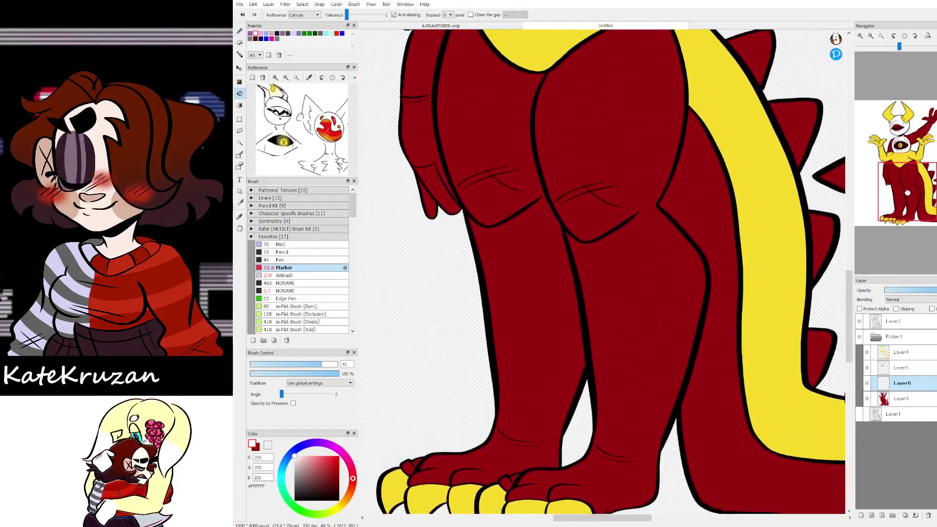
{"action": "key", "text": "b"}
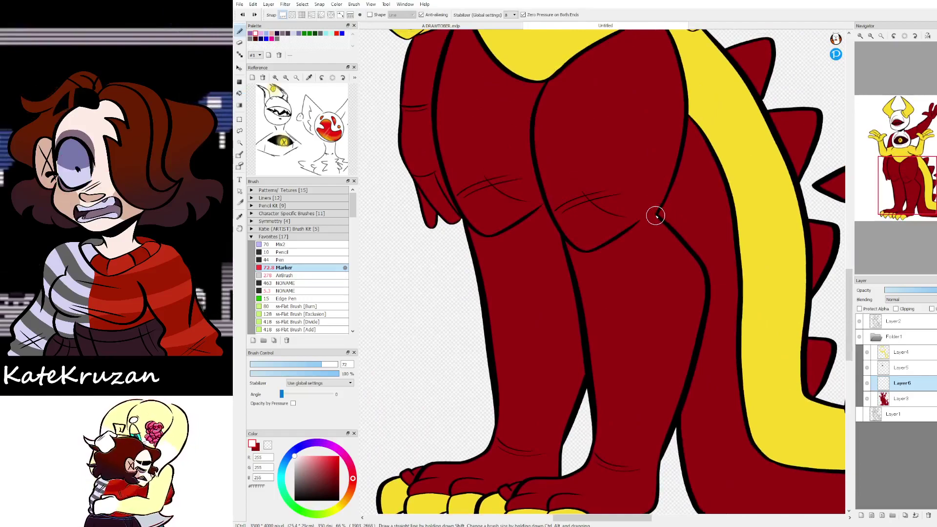
{"action": "left_click_drag", "start_coordinate": [656, 216], "coordinate": [601, 170]}
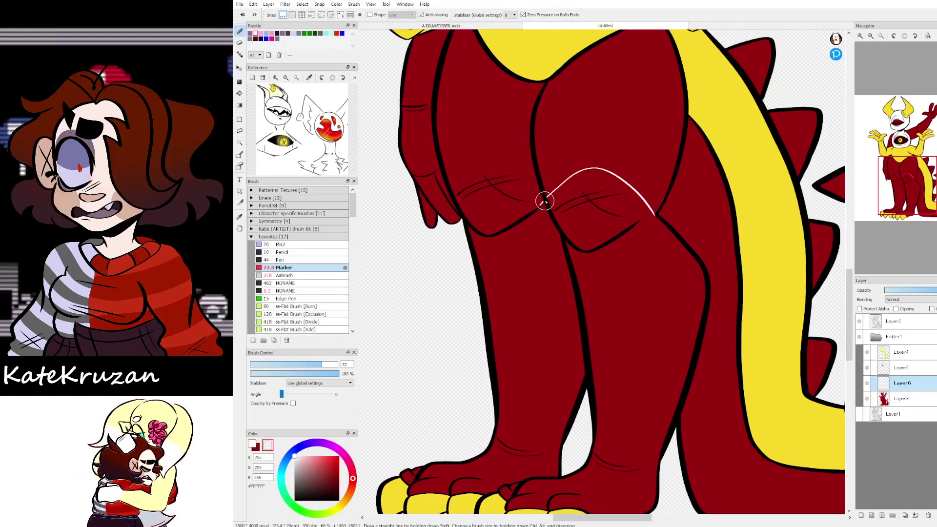
{"action": "key", "text": "g"}
{"action": "left_click", "coordinate": [596, 221]}
{"action": "mouse_move", "coordinate": [910, 184]}
{"action": "left_mouse_down"}
{"action": "mouse_move", "coordinate": [895, 204]}
{"action": "mouse_move", "coordinate": [898, 186]}
{"action": "left_mouse_up"}
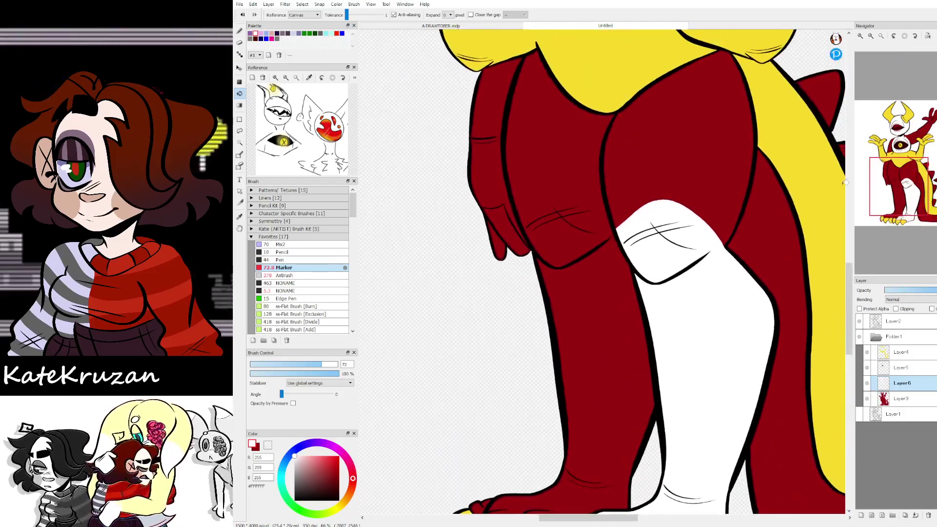
Step: Brush a matching white arc above the other knee and fill that knee, lower leg and foot white
{"action": "key", "text": "b"}
{"action": "left_click_drag", "start_coordinate": [521, 225], "coordinate": [613, 234]}
{"action": "left_click_drag", "start_coordinate": [576, 202], "coordinate": [516, 226]}
{"action": "key", "text": "g"}
{"action": "key", "text": "b"}
{"action": "key", "text": "z"}
{"action": "key", "text": "g"}
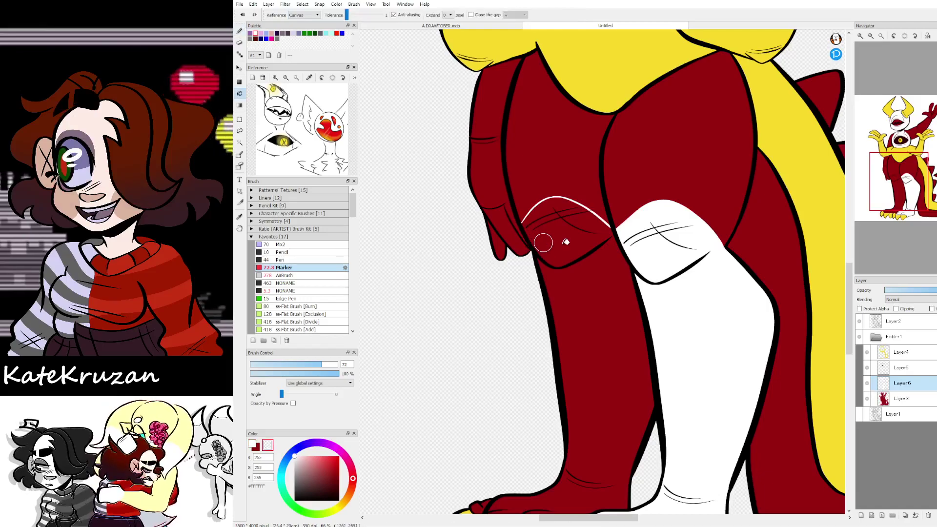
{"action": "left_click", "coordinate": [570, 239]}
{"action": "left_click", "coordinate": [571, 206], "text": "alt"}
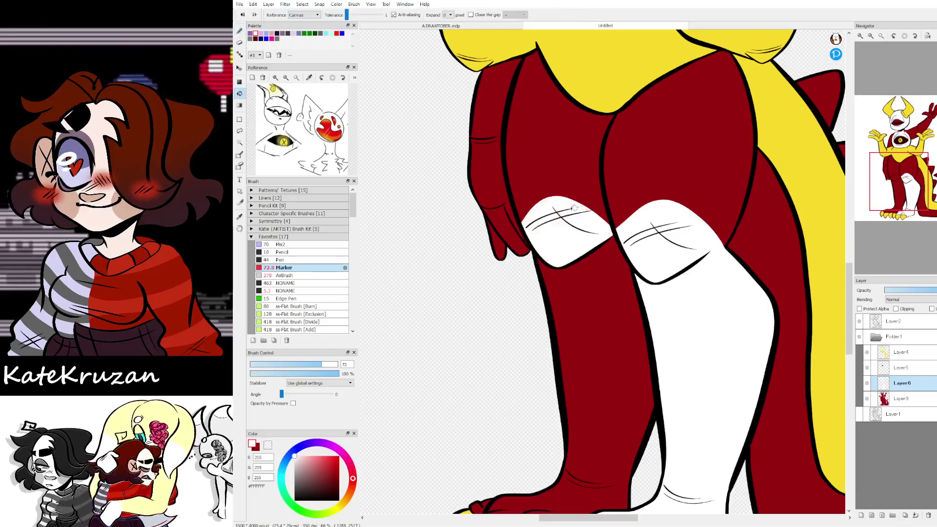
{"action": "left_click", "coordinate": [617, 294]}
{"action": "left_click_drag", "start_coordinate": [535, 434], "coordinate": [575, 229]}
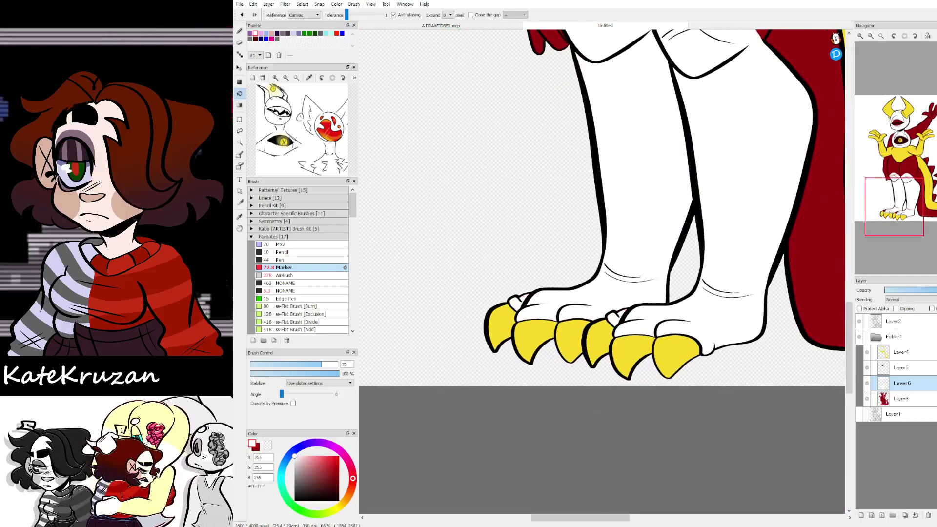
Step: Remove the white from the head and chest and fill the teeth white
{"action": "scroll", "coordinate": [612, 314], "scroll_direction": "up", "scroll_amount": 10}
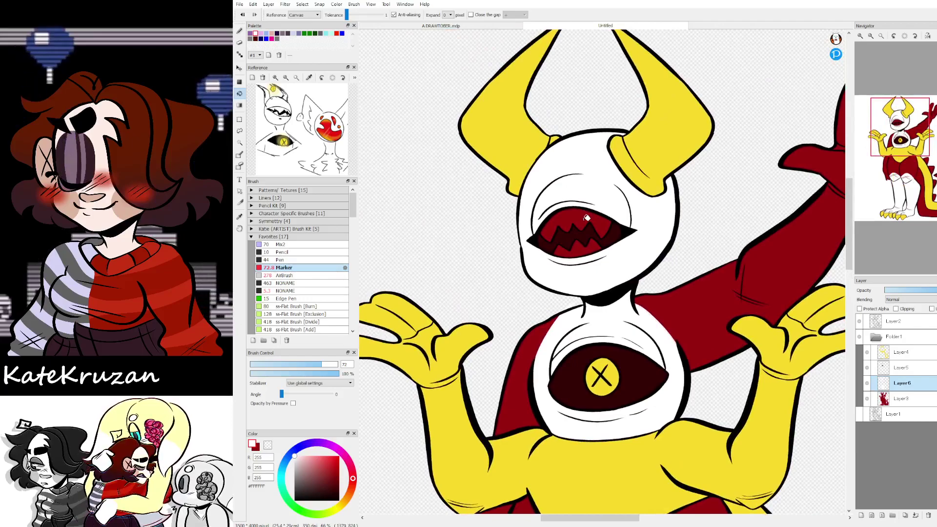
{"action": "key", "text": "e"}
{"action": "mouse_move", "coordinate": [585, 215]}
{"action": "left_mouse_down"}
{"action": "mouse_move", "coordinate": [529, 242]}
{"action": "mouse_move", "coordinate": [597, 132]}
{"action": "mouse_move", "coordinate": [601, 283]}
{"action": "mouse_move", "coordinate": [664, 275]}
{"action": "mouse_move", "coordinate": [544, 364]}
{"action": "mouse_move", "coordinate": [608, 298]}
{"action": "mouse_move", "coordinate": [678, 361]}
{"action": "left_mouse_up"}
{"action": "key", "text": "g"}
{"action": "left_click", "coordinate": [581, 236]}
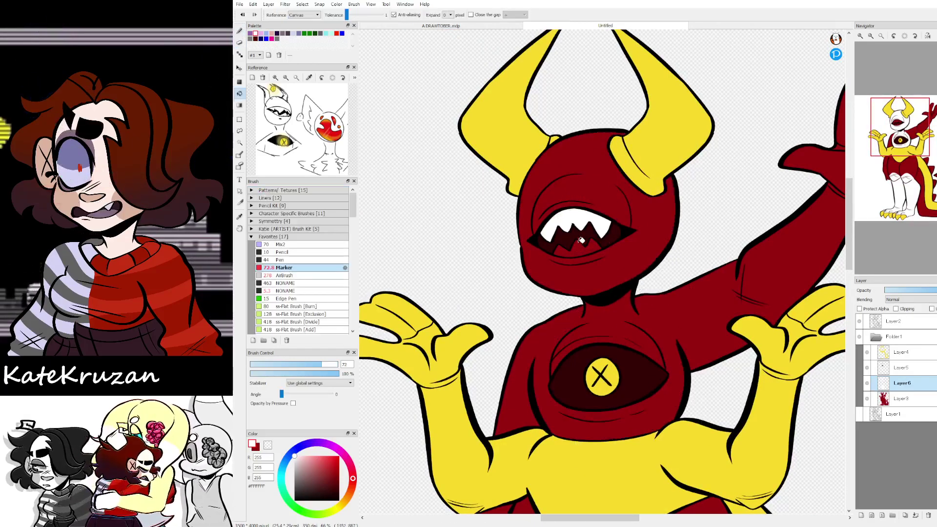
Step: Brush curly white swirl markings along both cheeks on either side of the mouth
{"action": "key", "text": "b"}
{"action": "left_click", "coordinate": [547, 270]}
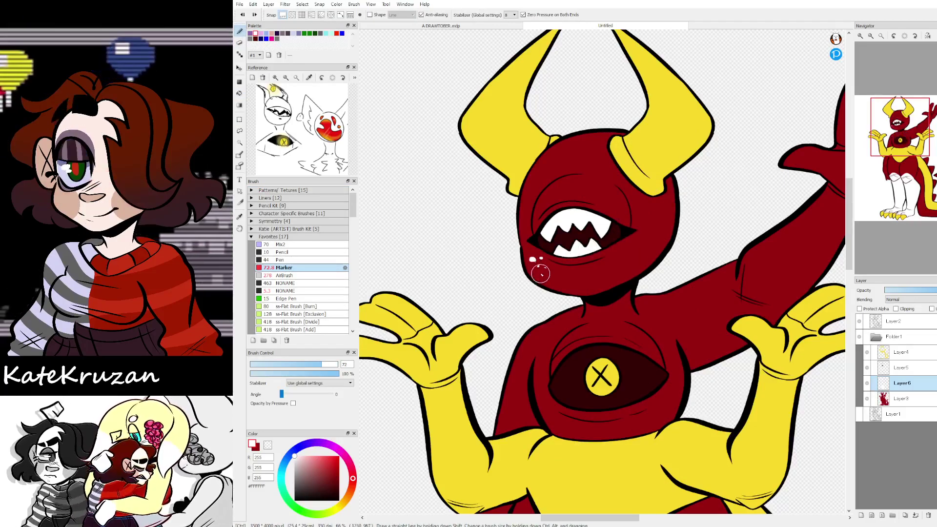
{"action": "mouse_move", "coordinate": [533, 250]}
{"action": "left_mouse_down"}
{"action": "mouse_move", "coordinate": [540, 273]}
{"action": "mouse_move", "coordinate": [532, 264]}
{"action": "mouse_move", "coordinate": [562, 270]}
{"action": "mouse_move", "coordinate": [517, 259]}
{"action": "left_mouse_up"}
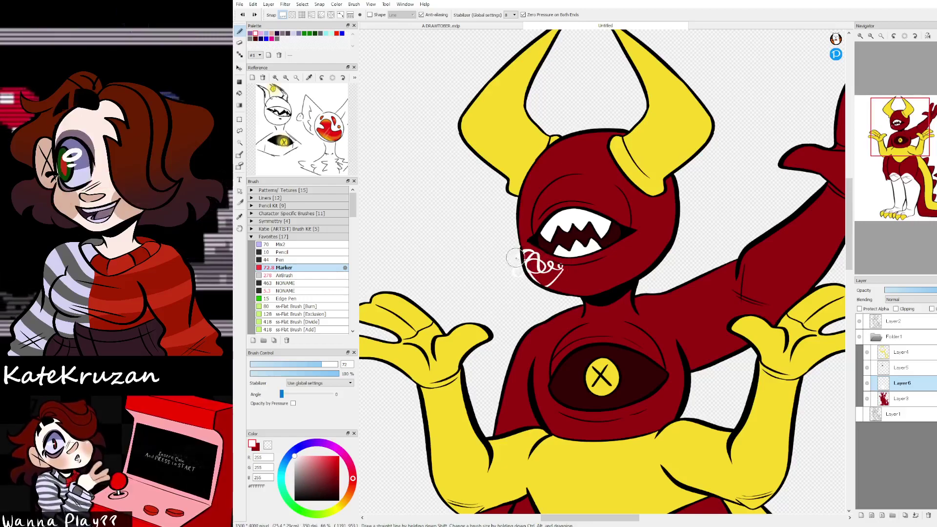
{"action": "mouse_move", "coordinate": [648, 240]}
{"action": "left_mouse_down"}
{"action": "mouse_move", "coordinate": [605, 260]}
{"action": "mouse_move", "coordinate": [639, 263]}
{"action": "mouse_move", "coordinate": [660, 239]}
{"action": "left_mouse_up"}
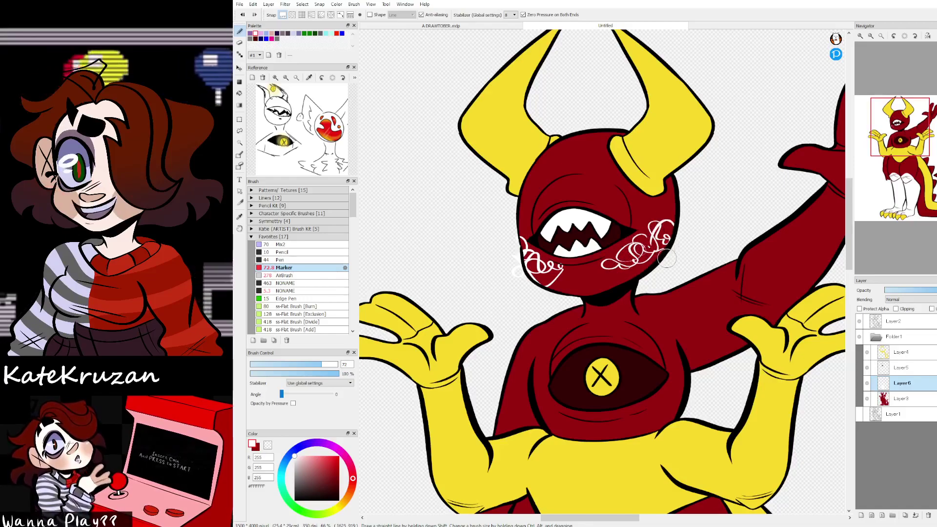
Step: Brush curly white swirl markings along the shoulder and the raised red arm
{"action": "scroll", "coordinate": [673, 223], "scroll_direction": "down", "scroll_amount": 5}
{"action": "scroll", "coordinate": [671, 219], "scroll_direction": "up", "scroll_amount": 5}
{"action": "scroll", "coordinate": [668, 214], "scroll_direction": "down", "scroll_amount": 2}
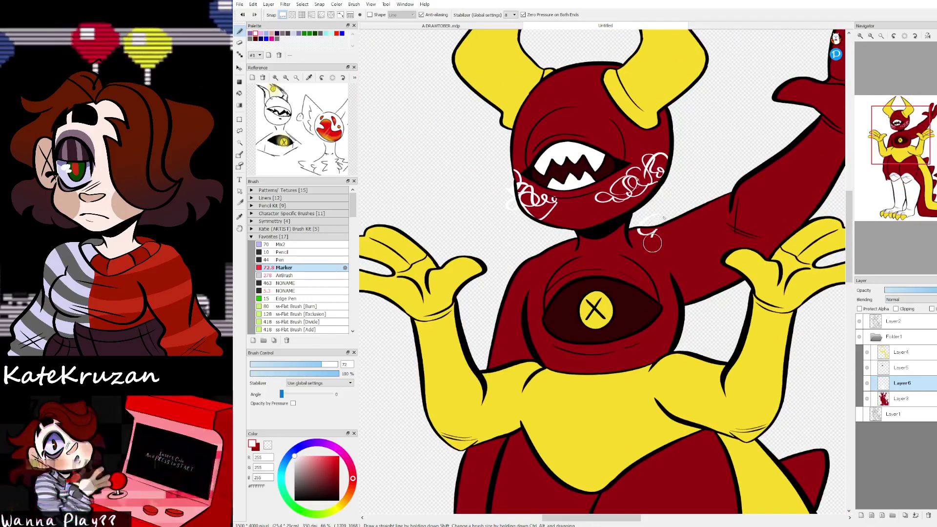
{"action": "mouse_move", "coordinate": [639, 231]}
{"action": "left_mouse_down"}
{"action": "mouse_move", "coordinate": [670, 259]}
{"action": "mouse_move", "coordinate": [677, 233]}
{"action": "left_mouse_up"}
{"action": "left_click_drag", "start_coordinate": [722, 197], "coordinate": [726, 204]}
{"action": "left_click_drag", "start_coordinate": [933, 151], "coordinate": [908, 125]}
{"action": "left_click_drag", "start_coordinate": [672, 274], "coordinate": [691, 249]}
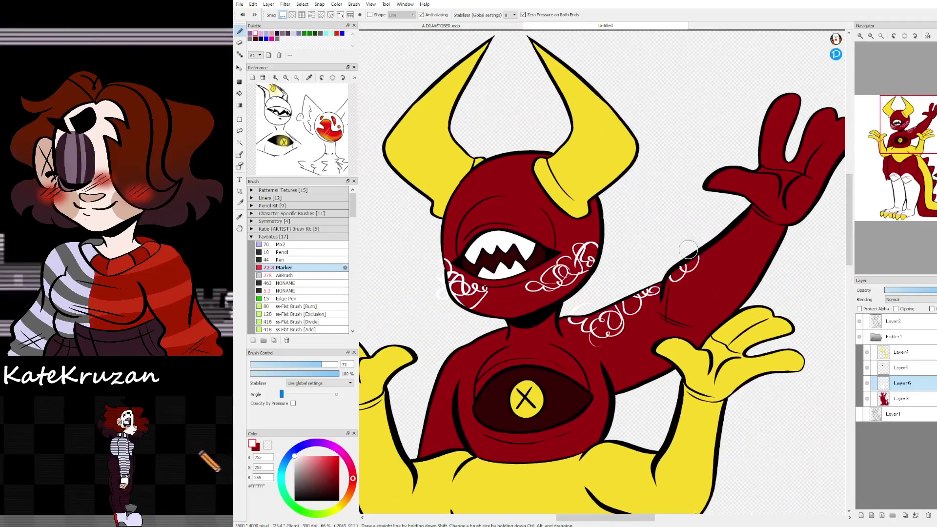
{"action": "mouse_move", "coordinate": [697, 294]}
{"action": "left_mouse_down"}
{"action": "mouse_move", "coordinate": [721, 235]}
{"action": "mouse_move", "coordinate": [717, 270]}
{"action": "mouse_move", "coordinate": [743, 238]}
{"action": "mouse_move", "coordinate": [734, 215]}
{"action": "mouse_move", "coordinate": [761, 210]}
{"action": "left_mouse_up"}
{"action": "left_click_drag", "start_coordinate": [909, 136], "coordinate": [893, 141]}
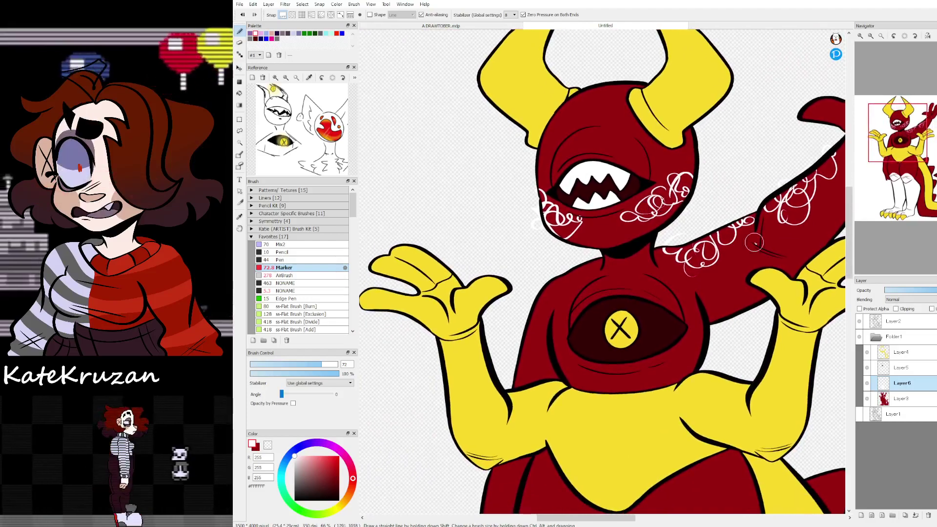
Step: Clip the white markings layer to the red base and brush white swirls on the opposite shoulder
{"action": "left_click", "coordinate": [896, 309]}
{"action": "left_click_drag", "start_coordinate": [558, 287], "coordinate": [556, 300]}
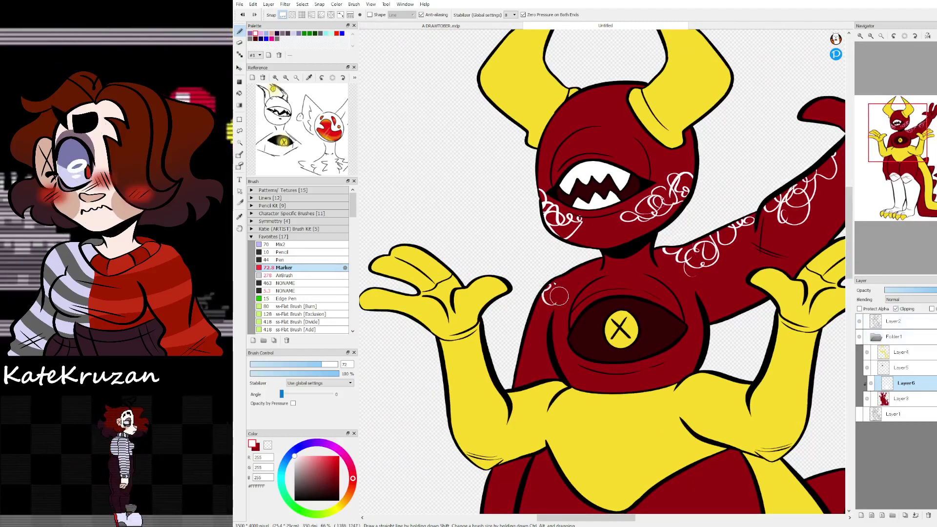
{"action": "left_click_drag", "start_coordinate": [577, 267], "coordinate": [583, 288]}
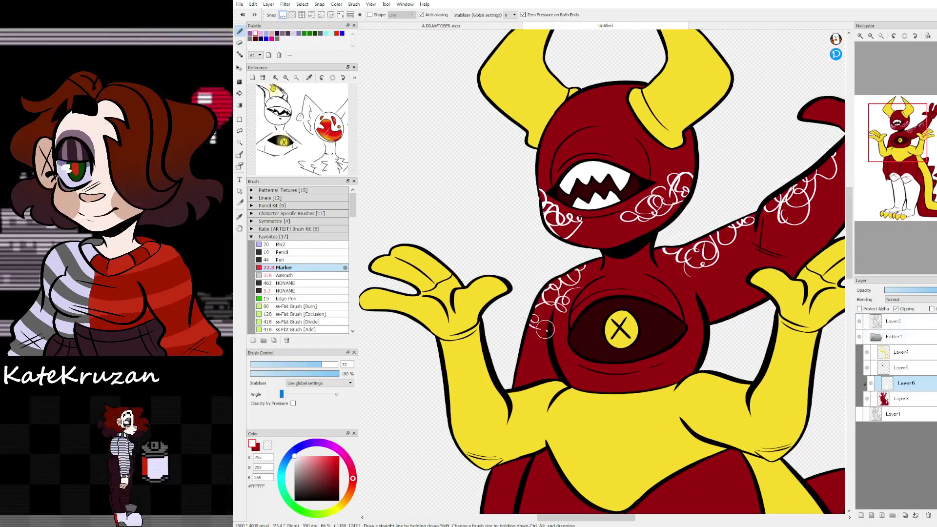
Step: Brush curly white swirl markings down the outer sides of both thighs and on the lowered red arm
{"action": "mouse_move", "coordinate": [907, 150]}
{"action": "left_mouse_down"}
{"action": "mouse_move", "coordinate": [903, 165]}
{"action": "mouse_move", "coordinate": [901, 146]}
{"action": "mouse_move", "coordinate": [904, 167]}
{"action": "left_mouse_up"}
{"action": "mouse_move", "coordinate": [691, 249]}
{"action": "left_mouse_down"}
{"action": "mouse_move", "coordinate": [664, 257]}
{"action": "mouse_move", "coordinate": [642, 271]}
{"action": "mouse_move", "coordinate": [696, 278]}
{"action": "mouse_move", "coordinate": [703, 291]}
{"action": "mouse_move", "coordinate": [669, 293]}
{"action": "mouse_move", "coordinate": [688, 294]}
{"action": "mouse_move", "coordinate": [671, 306]}
{"action": "mouse_move", "coordinate": [687, 316]}
{"action": "left_mouse_up"}
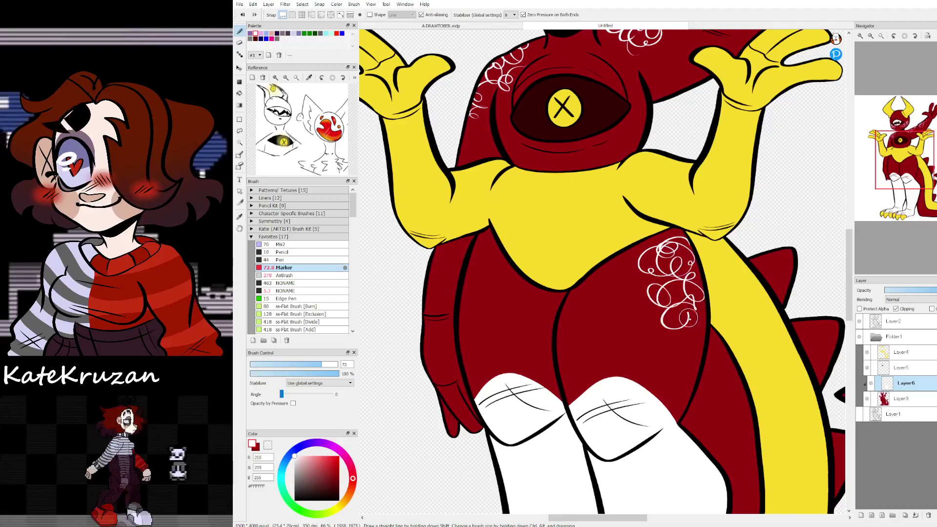
{"action": "left_click_drag", "start_coordinate": [676, 355], "coordinate": [672, 343]}
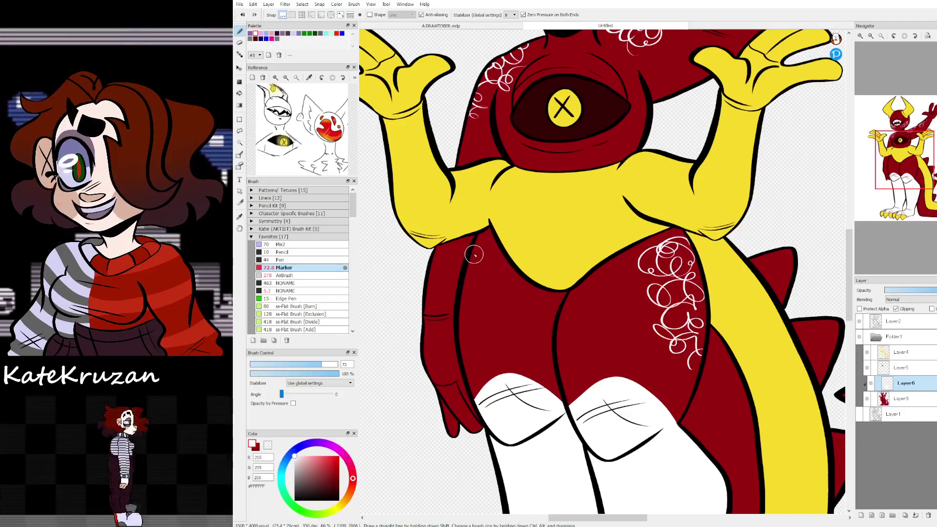
{"action": "mouse_move", "coordinate": [480, 258]}
{"action": "left_mouse_down"}
{"action": "mouse_move", "coordinate": [460, 284]}
{"action": "mouse_move", "coordinate": [481, 305]}
{"action": "mouse_move", "coordinate": [504, 277]}
{"action": "mouse_move", "coordinate": [484, 297]}
{"action": "mouse_move", "coordinate": [494, 316]}
{"action": "mouse_move", "coordinate": [482, 324]}
{"action": "mouse_move", "coordinate": [505, 317]}
{"action": "mouse_move", "coordinate": [475, 361]}
{"action": "mouse_move", "coordinate": [476, 336]}
{"action": "mouse_move", "coordinate": [514, 298]}
{"action": "mouse_move", "coordinate": [508, 277]}
{"action": "left_mouse_up"}
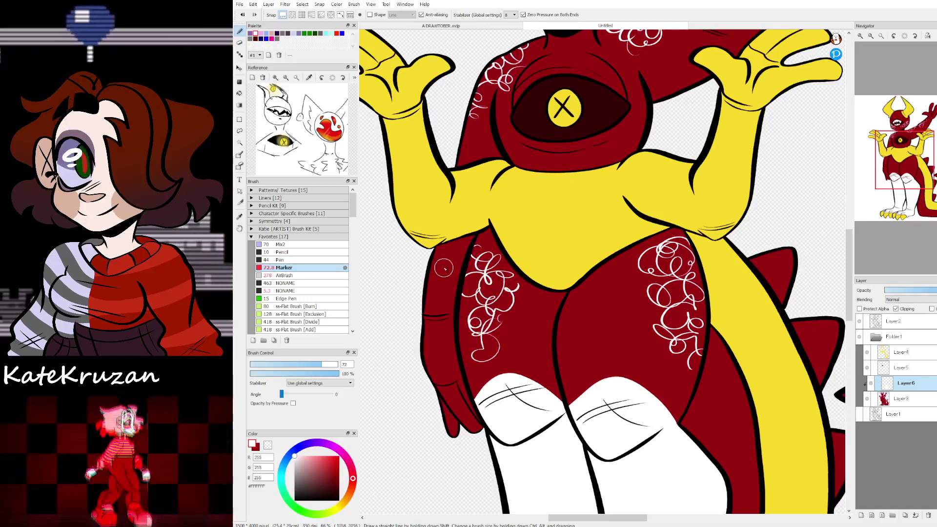
{"action": "left_click_drag", "start_coordinate": [444, 251], "coordinate": [439, 292]}
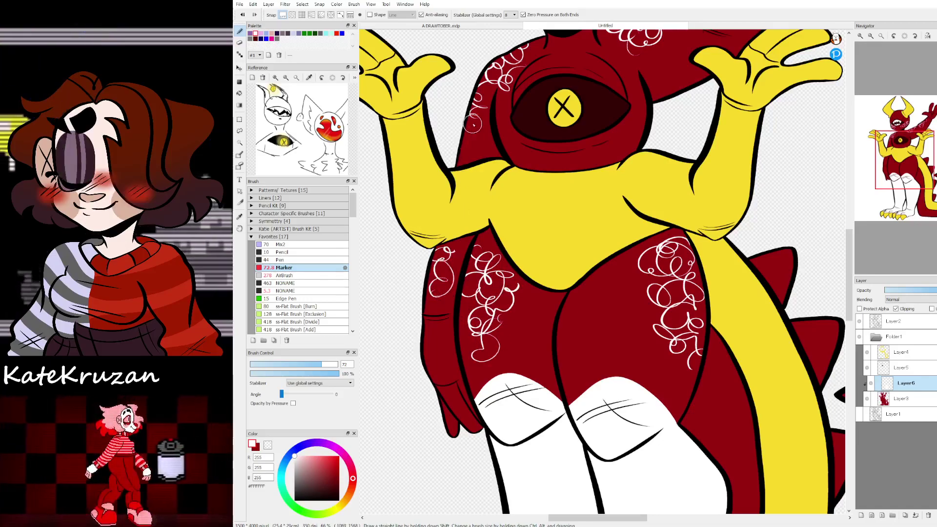
Step: Sample the body's dark red and add a new clipped layer, placing it above the white markings layer
{"action": "left_click_drag", "start_coordinate": [931, 190], "coordinate": [906, 147]}
{"action": "key", "text": "alt"}
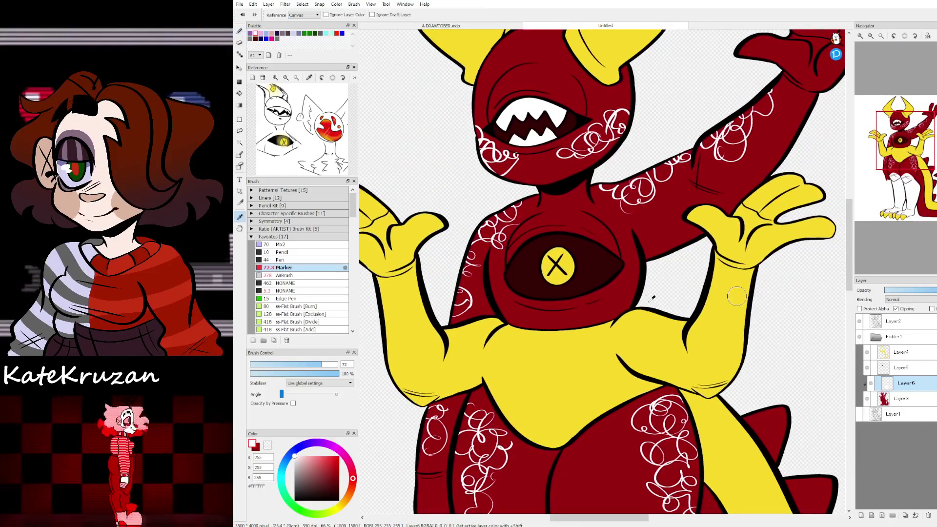
{"action": "mouse_move", "coordinate": [914, 183]}
{"action": "left_mouse_down"}
{"action": "mouse_move", "coordinate": [900, 159]}
{"action": "mouse_move", "coordinate": [906, 198]}
{"action": "mouse_move", "coordinate": [911, 189]}
{"action": "left_mouse_up"}
{"action": "left_click", "coordinate": [656, 332]}
{"action": "left_click", "coordinate": [902, 399]}
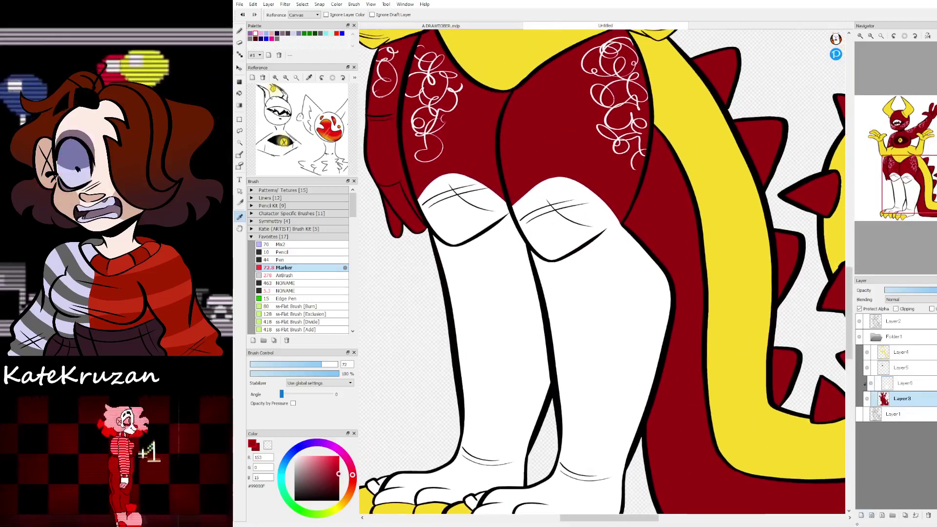
{"action": "left_click", "coordinate": [861, 515]}
{"action": "key", "text": "b"}
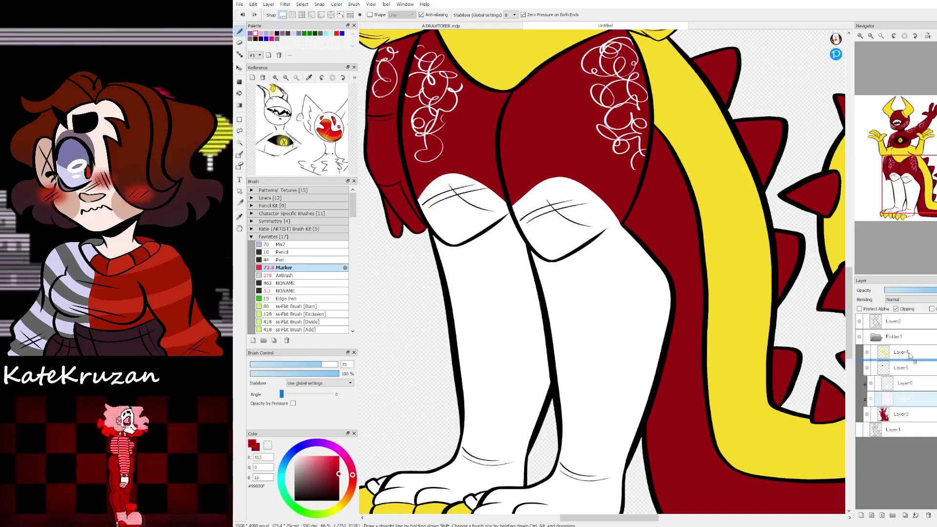
{"action": "left_click_drag", "start_coordinate": [909, 347], "coordinate": [917, 376]}
{"action": "key", "text": "ctrl+z"}
{"action": "key", "text": "ctrl+z"}
{"action": "key", "text": "ctrl+z"}
{"action": "key", "text": "ctrl+z"}
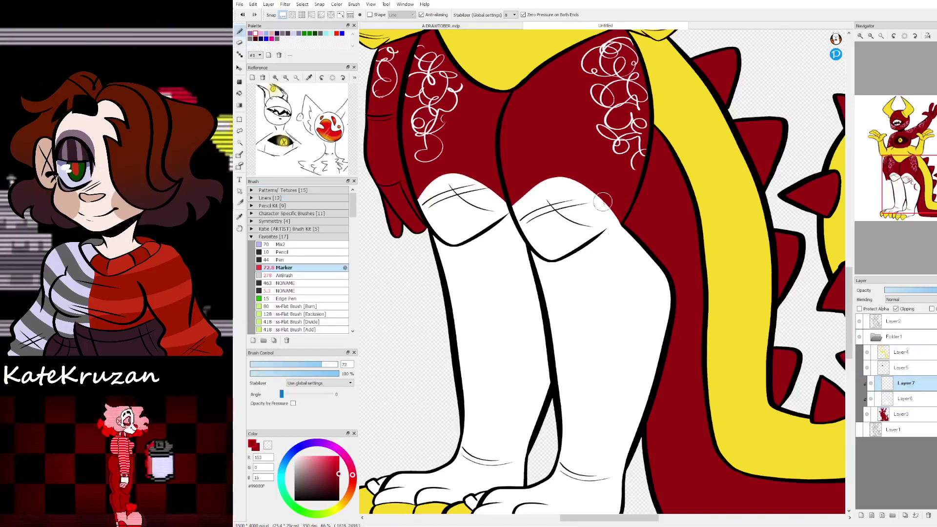
Step: Brush curly dark-red swirl markings down the outer side of the white leg nearest the tail and over its knee
{"action": "left_click_drag", "start_coordinate": [629, 253], "coordinate": [622, 288]}
{"action": "mouse_move", "coordinate": [662, 316]}
{"action": "left_mouse_down"}
{"action": "mouse_move", "coordinate": [629, 349]}
{"action": "mouse_move", "coordinate": [631, 395]}
{"action": "mouse_move", "coordinate": [605, 408]}
{"action": "mouse_move", "coordinate": [638, 373]}
{"action": "mouse_move", "coordinate": [600, 318]}
{"action": "left_mouse_up"}
{"action": "mouse_move", "coordinate": [654, 293]}
{"action": "left_mouse_down"}
{"action": "mouse_move", "coordinate": [604, 215]}
{"action": "mouse_move", "coordinate": [585, 233]}
{"action": "left_mouse_up"}
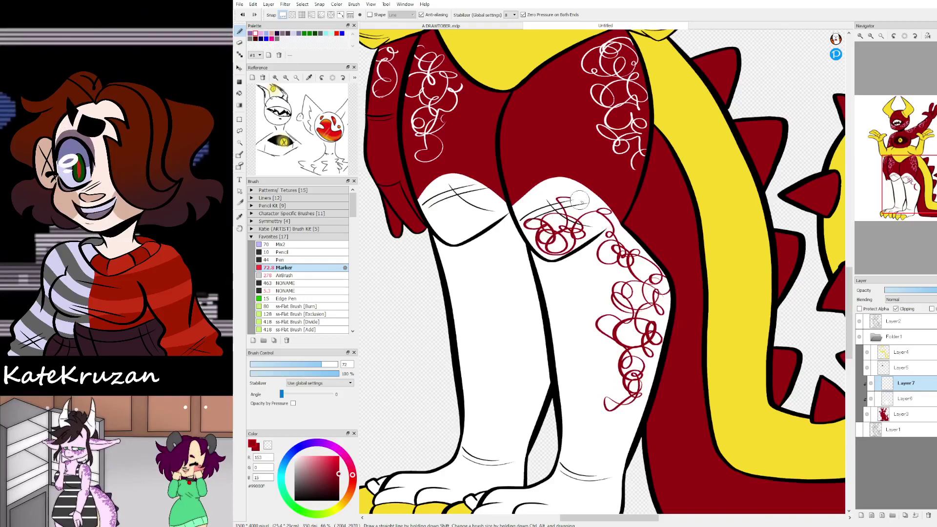
{"action": "left_click_drag", "start_coordinate": [576, 199], "coordinate": [544, 191]}
{"action": "left_click_drag", "start_coordinate": [588, 214], "coordinate": [617, 226]}
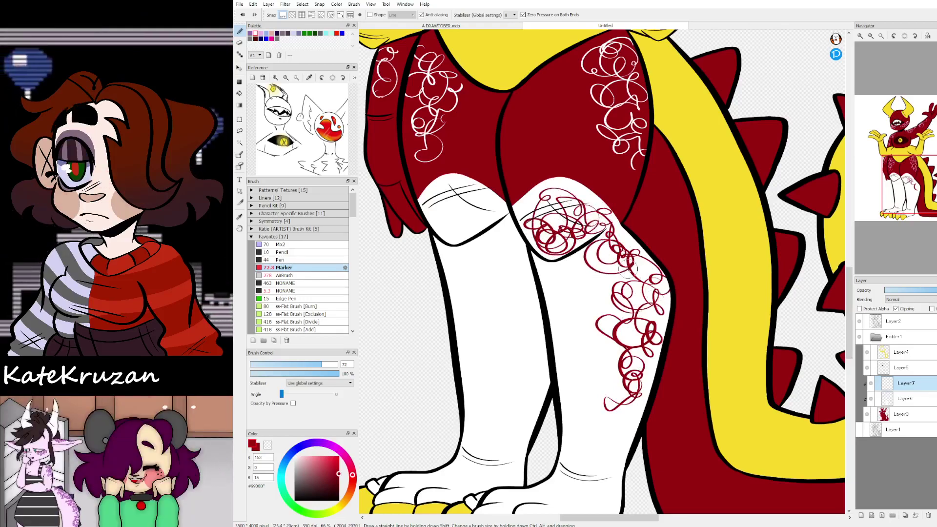
Step: Brush matching dark-red swirls over the other white leg's knee and down its shin to the ankle
{"action": "left_click_drag", "start_coordinate": [906, 190], "coordinate": [897, 203]}
{"action": "mouse_move", "coordinate": [737, 335]}
{"action": "left_mouse_down"}
{"action": "mouse_move", "coordinate": [717, 362]}
{"action": "mouse_move", "coordinate": [732, 348]}
{"action": "left_mouse_up"}
{"action": "mouse_move", "coordinate": [547, 110]}
{"action": "left_mouse_down"}
{"action": "mouse_move", "coordinate": [562, 146]}
{"action": "mouse_move", "coordinate": [556, 115]}
{"action": "mouse_move", "coordinate": [575, 95]}
{"action": "mouse_move", "coordinate": [589, 115]}
{"action": "mouse_move", "coordinate": [598, 103]}
{"action": "mouse_move", "coordinate": [572, 93]}
{"action": "mouse_move", "coordinate": [563, 149]}
{"action": "mouse_move", "coordinate": [596, 155]}
{"action": "mouse_move", "coordinate": [628, 133]}
{"action": "mouse_move", "coordinate": [619, 157]}
{"action": "mouse_move", "coordinate": [628, 162]}
{"action": "mouse_move", "coordinate": [601, 162]}
{"action": "mouse_move", "coordinate": [639, 186]}
{"action": "mouse_move", "coordinate": [608, 206]}
{"action": "mouse_move", "coordinate": [643, 224]}
{"action": "mouse_move", "coordinate": [604, 205]}
{"action": "mouse_move", "coordinate": [651, 239]}
{"action": "mouse_move", "coordinate": [643, 260]}
{"action": "mouse_move", "coordinate": [619, 267]}
{"action": "mouse_move", "coordinate": [650, 246]}
{"action": "mouse_move", "coordinate": [647, 237]}
{"action": "mouse_move", "coordinate": [625, 249]}
{"action": "mouse_move", "coordinate": [651, 277]}
{"action": "mouse_move", "coordinate": [621, 336]}
{"action": "mouse_move", "coordinate": [634, 310]}
{"action": "left_mouse_up"}
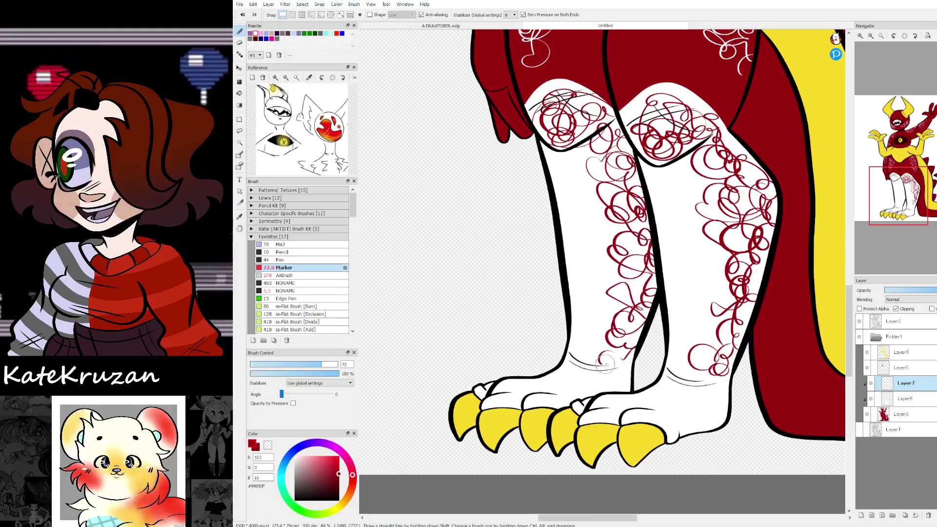
Step: Add a clipped layer above the yellow base and brush dark-red swirls along the yellow arm on the tail side
{"action": "left_click_drag", "start_coordinate": [901, 199], "coordinate": [904, 158]}
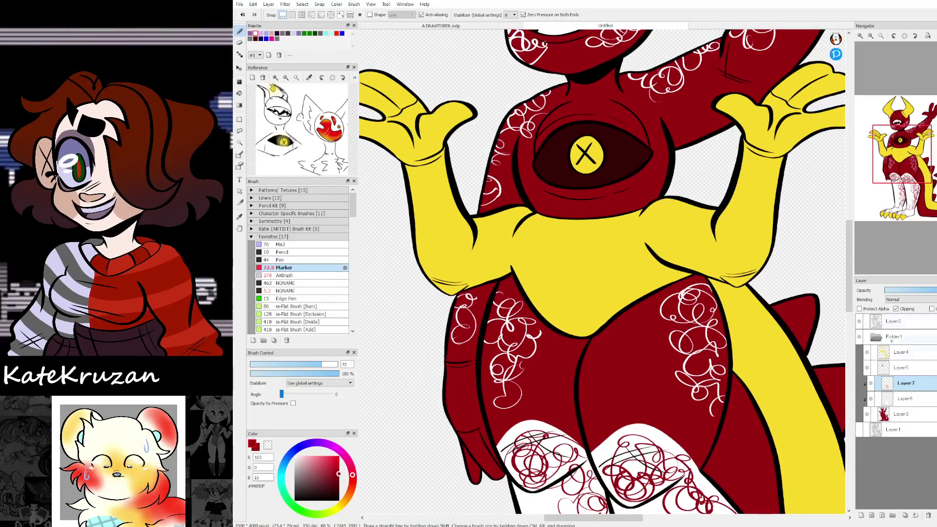
{"action": "left_click", "coordinate": [899, 352]}
{"action": "key", "text": "ctrl+shift+n"}
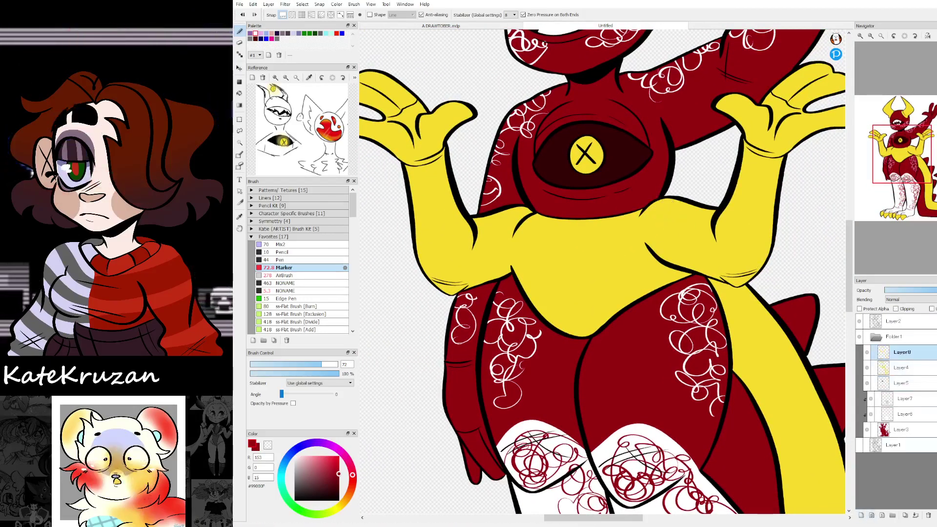
{"action": "mouse_move", "coordinate": [662, 206]}
{"action": "left_mouse_down"}
{"action": "mouse_move", "coordinate": [693, 213]}
{"action": "mouse_move", "coordinate": [661, 203]}
{"action": "mouse_move", "coordinate": [645, 218]}
{"action": "mouse_move", "coordinate": [714, 220]}
{"action": "mouse_move", "coordinate": [652, 235]}
{"action": "mouse_move", "coordinate": [705, 254]}
{"action": "left_mouse_up"}
{"action": "mouse_move", "coordinate": [776, 155]}
{"action": "left_mouse_down"}
{"action": "mouse_move", "coordinate": [765, 189]}
{"action": "mouse_move", "coordinate": [769, 181]}
{"action": "mouse_move", "coordinate": [741, 181]}
{"action": "left_mouse_up"}
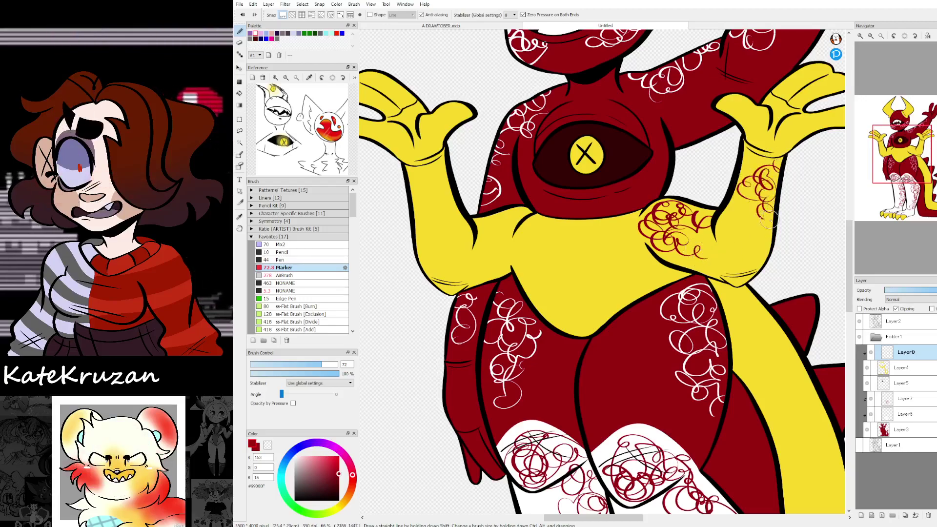
{"action": "left_click_drag", "start_coordinate": [760, 226], "coordinate": [759, 248]}
Step: Brush dark-red swirls along the upper arm and forearm of the opposite yellow arm
{"action": "mouse_move", "coordinate": [613, 217]}
{"action": "left_mouse_down"}
{"action": "mouse_move", "coordinate": [388, 183]}
{"action": "mouse_move", "coordinate": [660, 256]}
{"action": "left_mouse_up"}
{"action": "mouse_move", "coordinate": [566, 251]}
{"action": "left_mouse_down"}
{"action": "mouse_move", "coordinate": [539, 264]}
{"action": "mouse_move", "coordinate": [553, 288]}
{"action": "mouse_move", "coordinate": [560, 274]}
{"action": "left_mouse_up"}
{"action": "mouse_move", "coordinate": [456, 208]}
{"action": "left_mouse_down"}
{"action": "mouse_move", "coordinate": [483, 242]}
{"action": "mouse_move", "coordinate": [454, 222]}
{"action": "mouse_move", "coordinate": [485, 210]}
{"action": "left_mouse_up"}
{"action": "mouse_move", "coordinate": [466, 241]}
{"action": "left_mouse_down"}
{"action": "mouse_move", "coordinate": [486, 248]}
{"action": "mouse_move", "coordinate": [499, 271]}
{"action": "mouse_move", "coordinate": [493, 303]}
{"action": "left_mouse_up"}
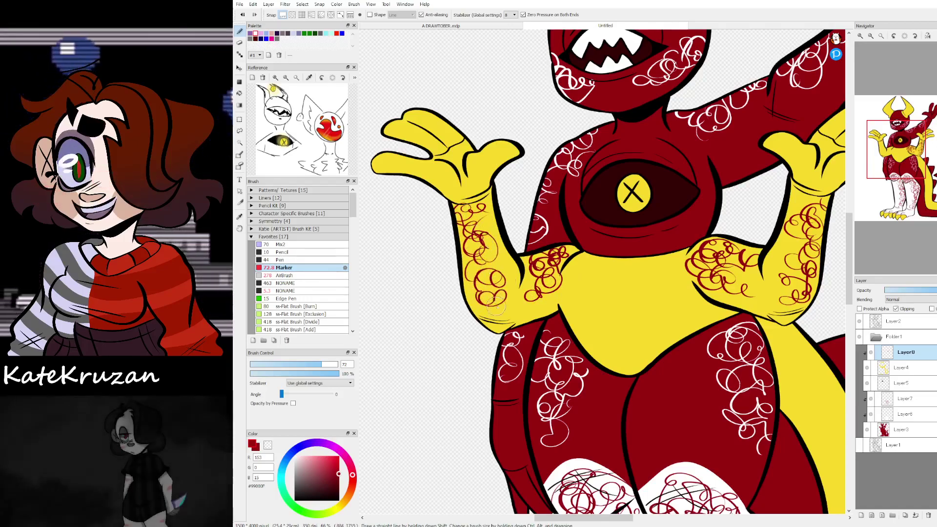
{"action": "left_click_drag", "start_coordinate": [462, 244], "coordinate": [475, 259]}
Step: Paint three dark-red stripes across the upper half of each yellow horn, redrawing the lowest stripe on the horn away from the raised arm
{"action": "left_click_drag", "start_coordinate": [914, 157], "coordinate": [899, 124]}
{"action": "left_click_drag", "start_coordinate": [653, 152], "coordinate": [680, 157]}
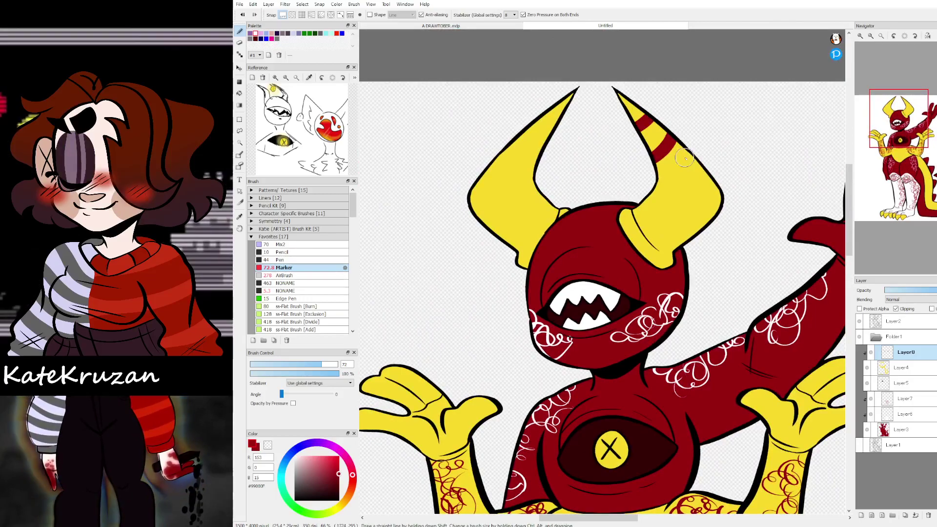
{"action": "mouse_move", "coordinate": [539, 113]}
{"action": "left_mouse_down"}
{"action": "mouse_move", "coordinate": [565, 123]}
{"action": "mouse_move", "coordinate": [545, 150]}
{"action": "left_mouse_up"}
{"action": "left_click_drag", "start_coordinate": [479, 175], "coordinate": [540, 181]}
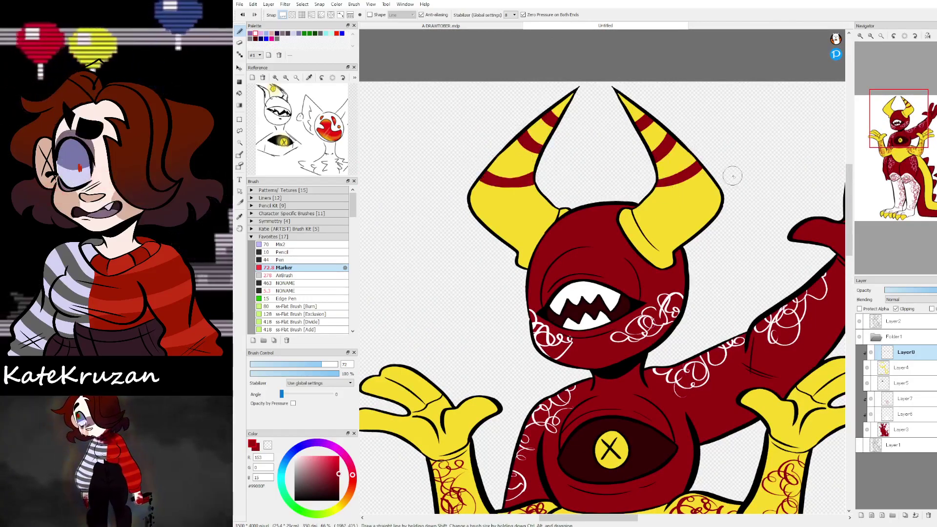
{"action": "left_click_drag", "start_coordinate": [486, 163], "coordinate": [536, 184]}
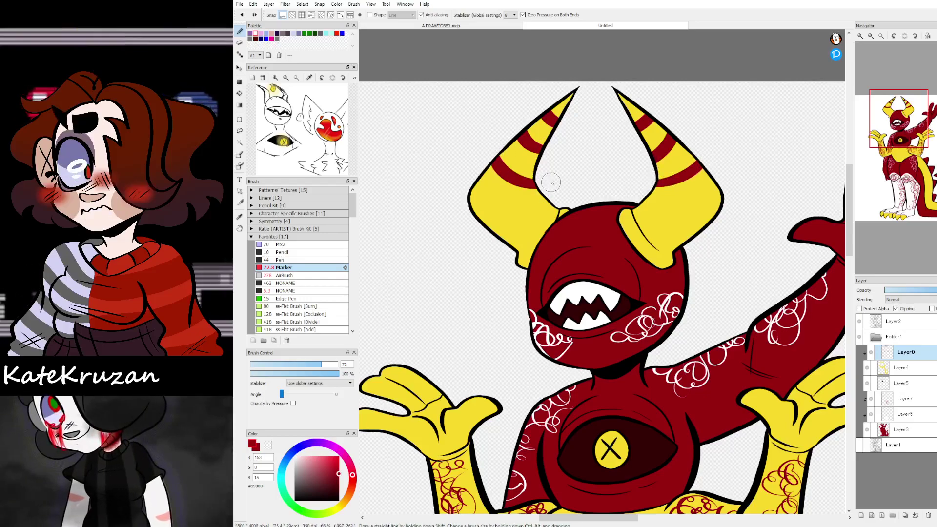
{"action": "key", "text": "ctrl+z"}
{"action": "left_click_drag", "start_coordinate": [495, 145], "coordinate": [531, 177]}
{"action": "mouse_move", "coordinate": [901, 133]}
{"action": "left_mouse_down"}
{"action": "mouse_move", "coordinate": [909, 148]}
{"action": "mouse_move", "coordinate": [891, 127]}
{"action": "left_mouse_up"}
{"action": "mouse_move", "coordinate": [724, 244]}
{"action": "left_mouse_down"}
{"action": "mouse_move", "coordinate": [674, 181]}
{"action": "mouse_move", "coordinate": [760, 247]}
{"action": "left_mouse_up"}
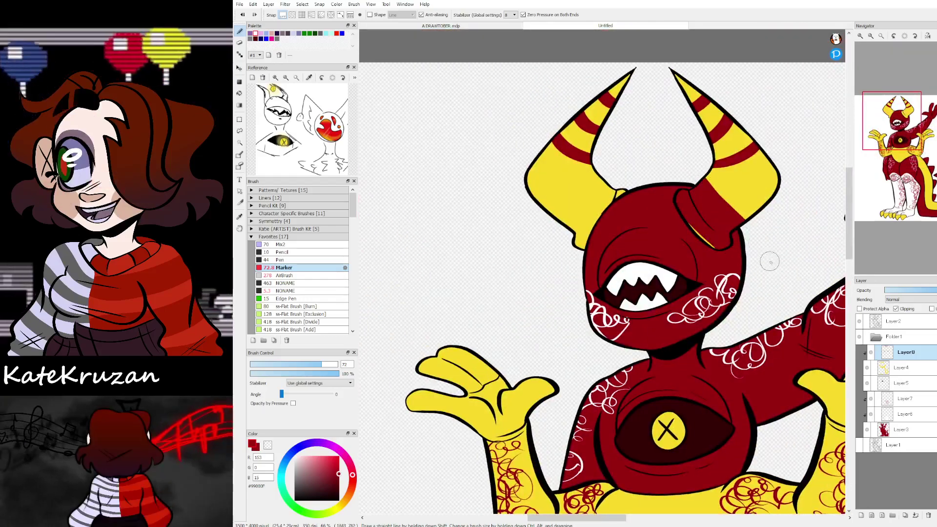
{"action": "key", "text": "ctrl+z"}
Step: Brush curly dark-red swirls down the upper stretch of the yellow tail along its spiked edge
{"action": "left_click_drag", "start_coordinate": [920, 151], "coordinate": [932, 178]}
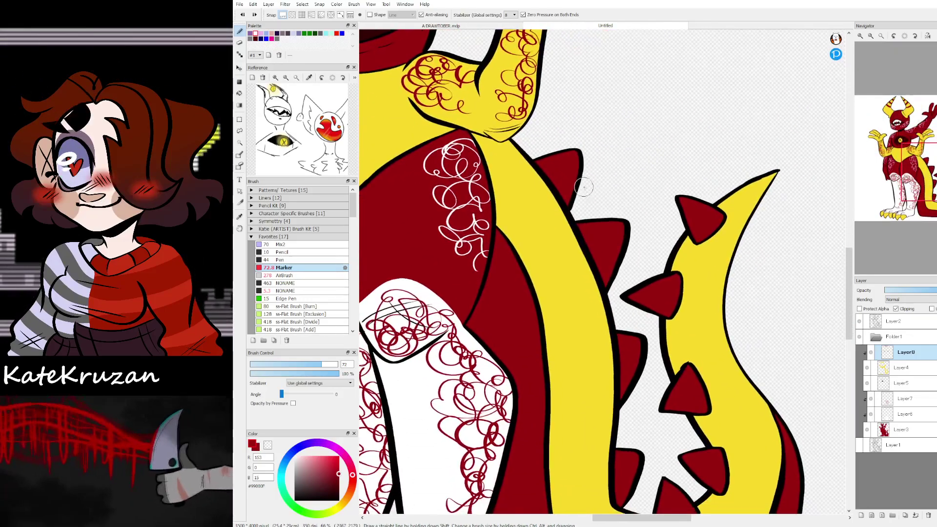
{"action": "mouse_move", "coordinate": [520, 148]}
{"action": "left_mouse_down"}
{"action": "mouse_move", "coordinate": [541, 193]}
{"action": "mouse_move", "coordinate": [545, 172]}
{"action": "left_mouse_up"}
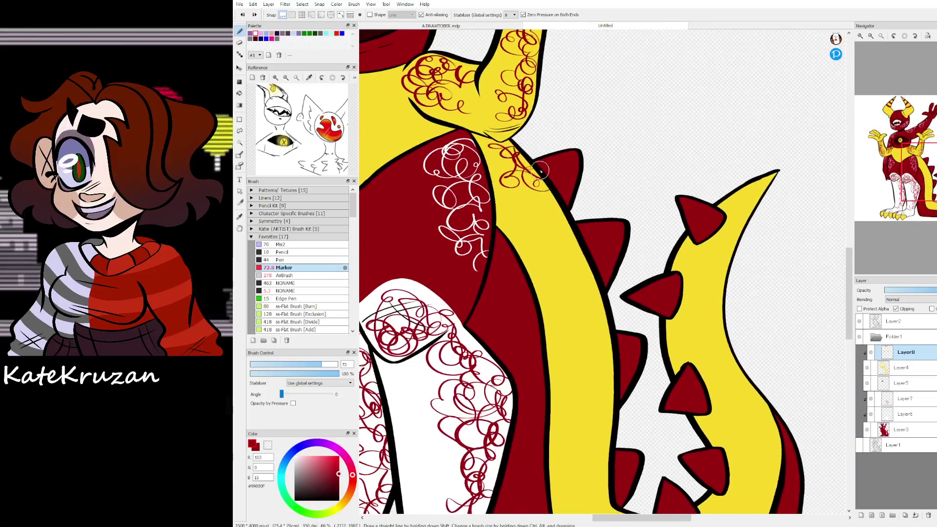
{"action": "left_click_drag", "start_coordinate": [562, 222], "coordinate": [520, 223]}
{"action": "left_click_drag", "start_coordinate": [579, 221], "coordinate": [577, 253]}
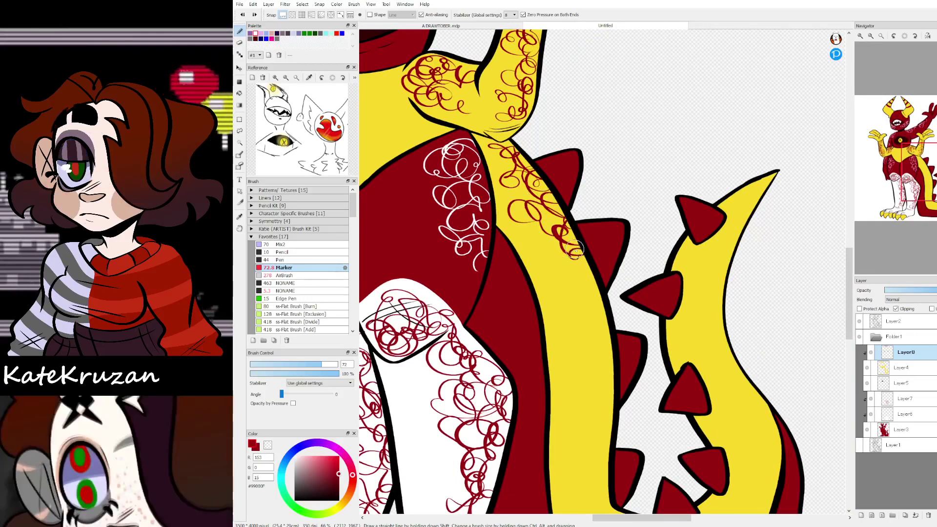
{"action": "left_click_drag", "start_coordinate": [608, 301], "coordinate": [604, 312]}
{"action": "mouse_move", "coordinate": [561, 266]}
{"action": "left_mouse_down"}
{"action": "mouse_move", "coordinate": [566, 304]}
{"action": "mouse_move", "coordinate": [613, 361]}
{"action": "left_mouse_up"}
Step: Continue the dark-red swirls around the tail's lower bend and up its inner spiked edge to the tip
{"action": "left_click_drag", "start_coordinate": [921, 140], "coordinate": [934, 188]}
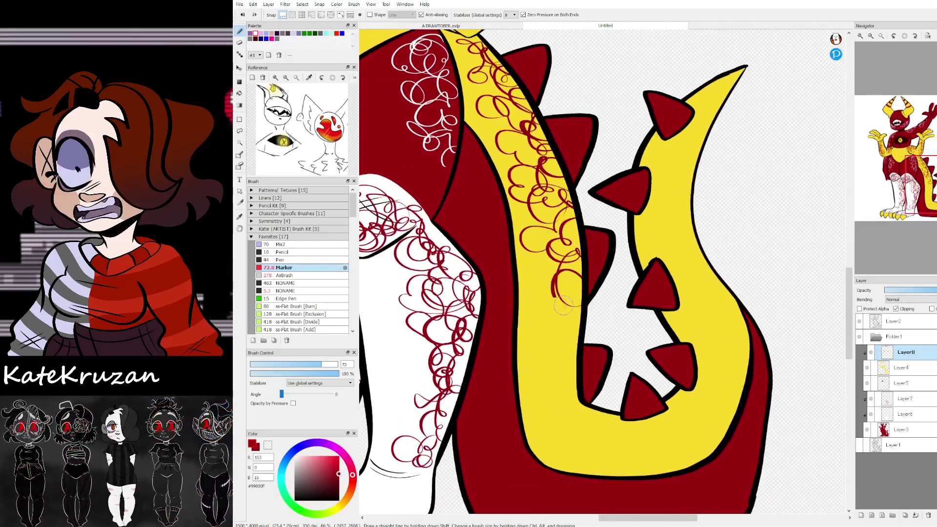
{"action": "left_click_drag", "start_coordinate": [561, 302], "coordinate": [568, 276]}
{"action": "mouse_move", "coordinate": [562, 348]}
{"action": "left_mouse_down"}
{"action": "mouse_move", "coordinate": [562, 397]}
{"action": "mouse_move", "coordinate": [578, 420]}
{"action": "mouse_move", "coordinate": [610, 421]}
{"action": "mouse_move", "coordinate": [607, 441]}
{"action": "mouse_move", "coordinate": [618, 433]}
{"action": "left_mouse_up"}
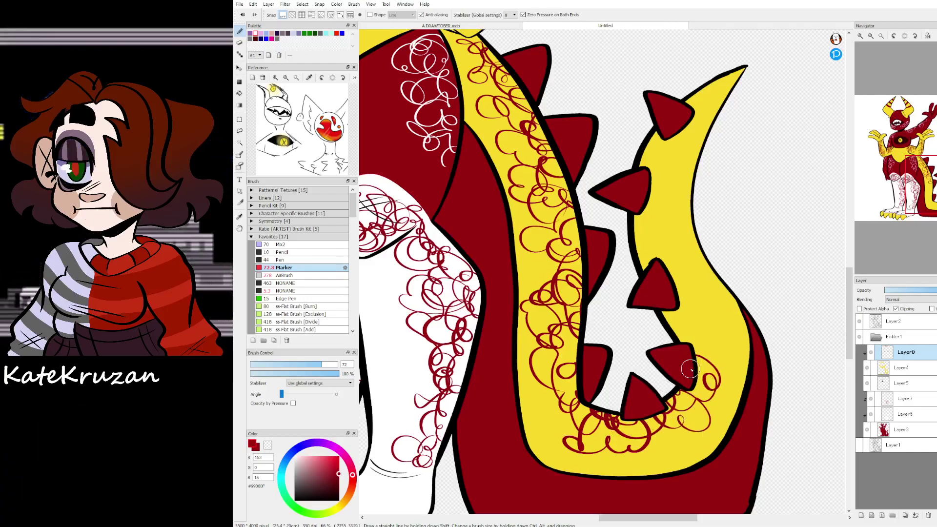
{"action": "left_click_drag", "start_coordinate": [710, 307], "coordinate": [722, 348]}
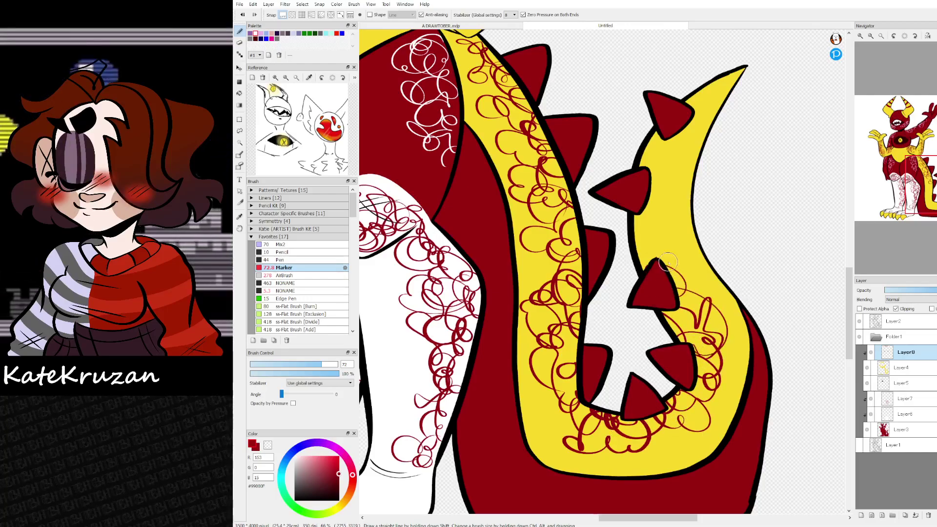
{"action": "left_click_drag", "start_coordinate": [666, 267], "coordinate": [654, 229]}
{"action": "left_click_drag", "start_coordinate": [682, 275], "coordinate": [702, 292]}
{"action": "mouse_move", "coordinate": [676, 254]}
{"action": "left_mouse_down"}
{"action": "mouse_move", "coordinate": [645, 248]}
{"action": "mouse_move", "coordinate": [644, 184]}
{"action": "left_mouse_up"}
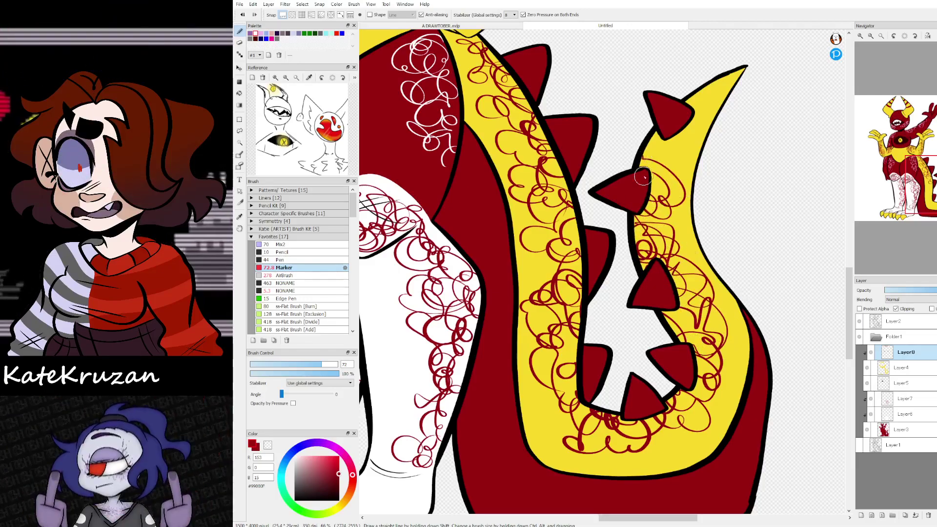
{"action": "left_click_drag", "start_coordinate": [699, 101], "coordinate": [706, 91]}
Step: Paint the fingertips of both yellow hands dark red
{"action": "left_click_drag", "start_coordinate": [915, 169], "coordinate": [921, 176]}
{"action": "left_click", "coordinate": [881, 36]}
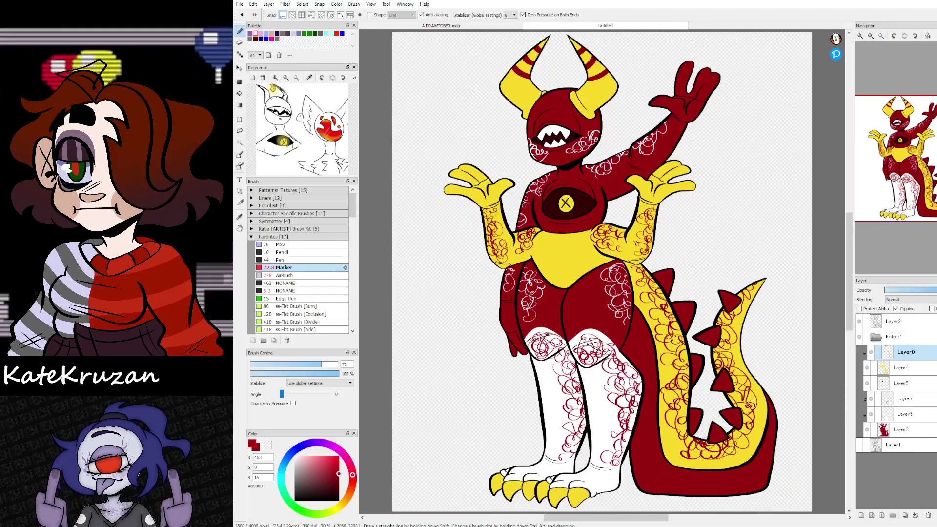
{"action": "left_click_drag", "start_coordinate": [913, 173], "coordinate": [906, 154]}
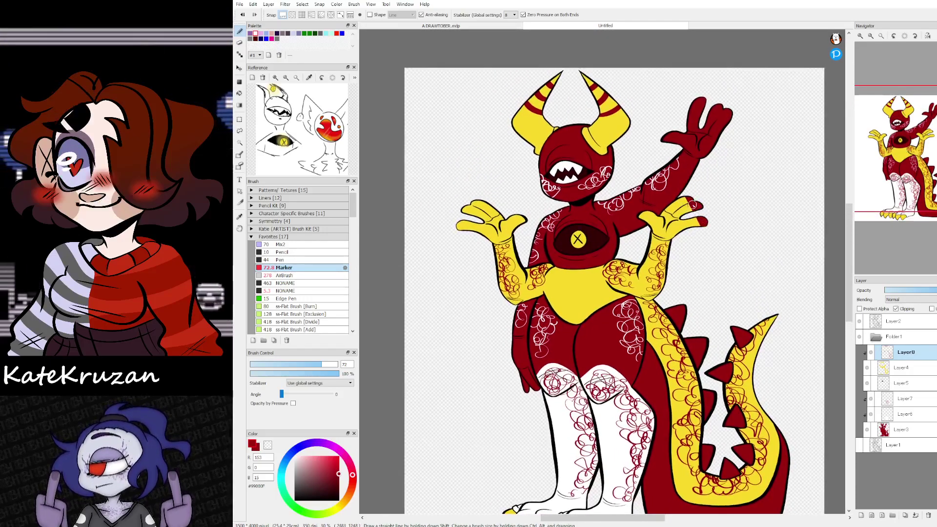
{"action": "key", "text": "ctrl+z"}
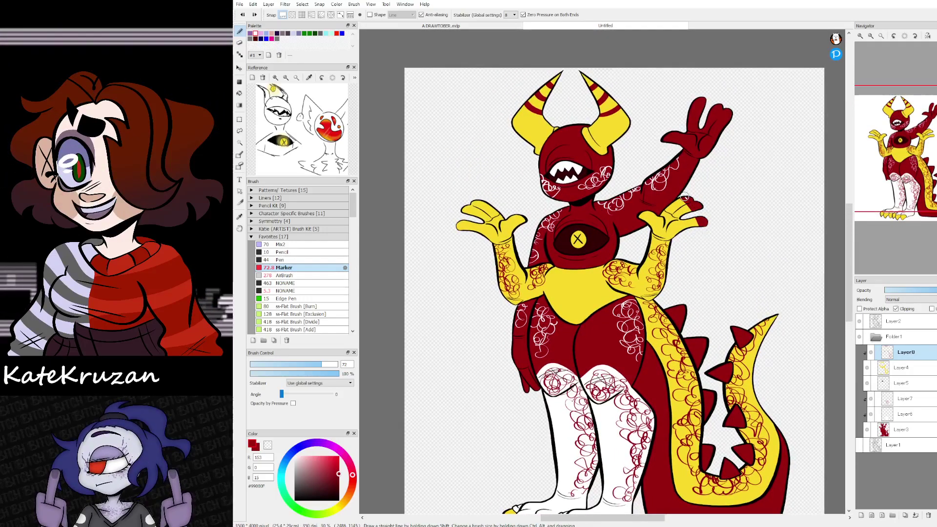
{"action": "left_click_drag", "start_coordinate": [463, 227], "coordinate": [472, 201]}
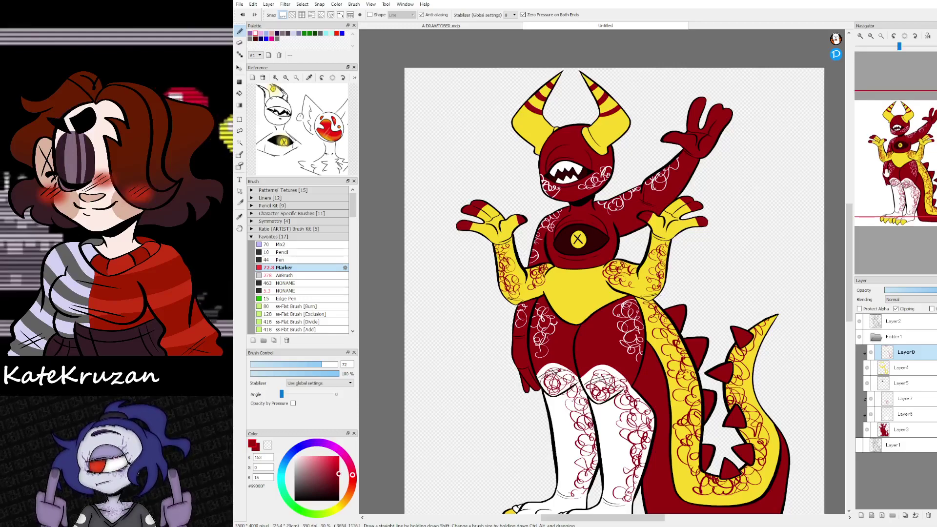
Step: Select the layer with the leg swirls and paint the heel of the foot nearest the tail dark red
{"action": "mouse_move", "coordinate": [872, 169]}
{"action": "left_click_drag", "start_coordinate": [914, 177], "coordinate": [910, 165]}
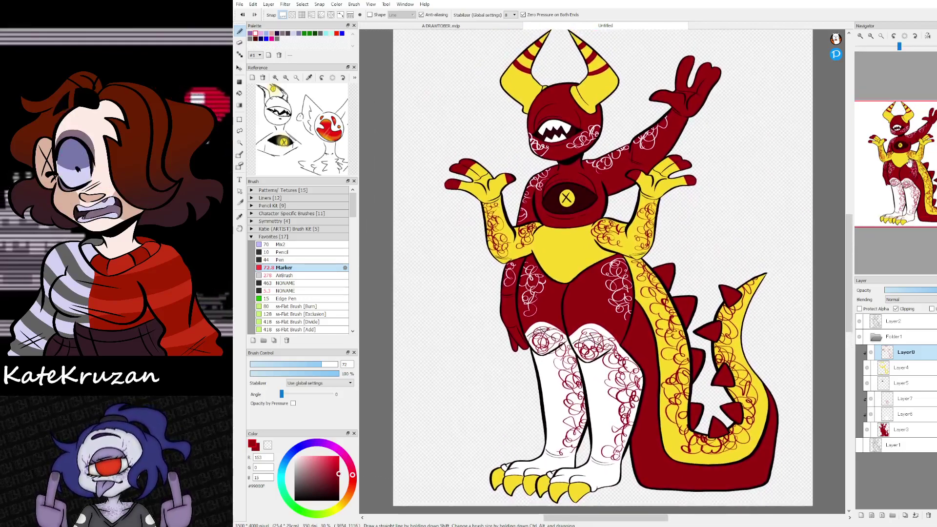
{"action": "key", "text": "i"}
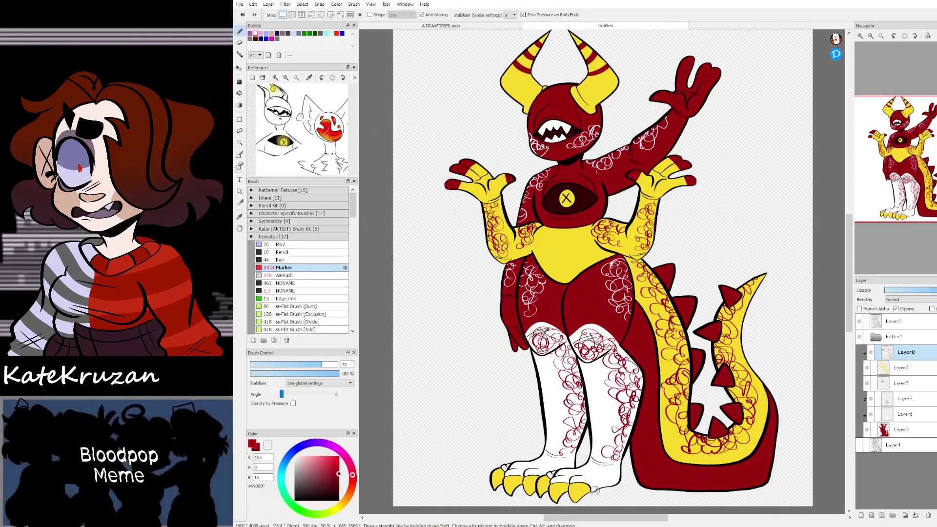
{"action": "left_click", "coordinate": [906, 399]}
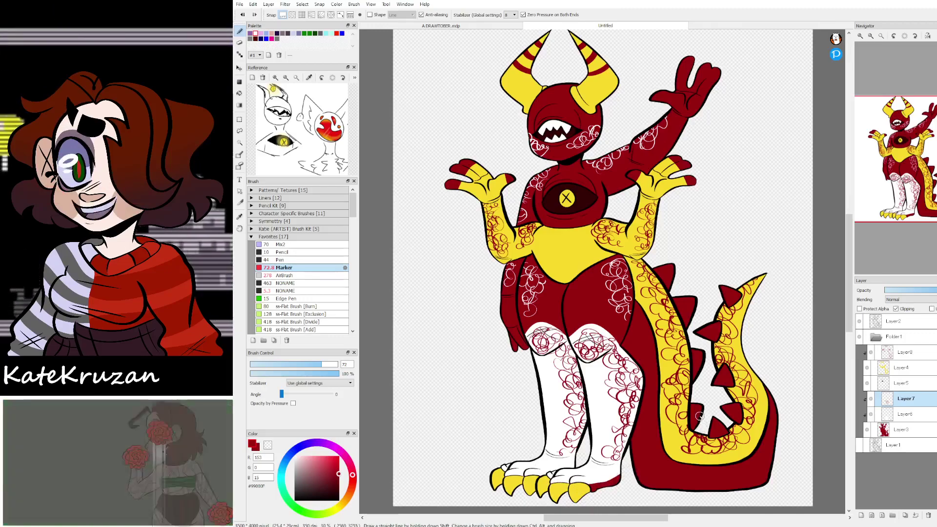
Step: Sample white from the leg and paint white fingertips on the red hands on the white markings layer
{"action": "key", "text": "alt"}
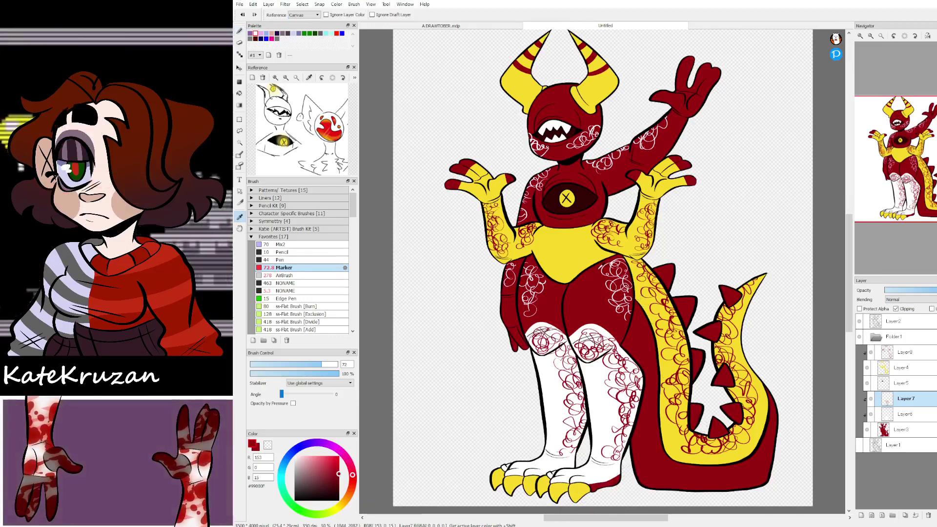
{"action": "left_click", "coordinate": [598, 386]}
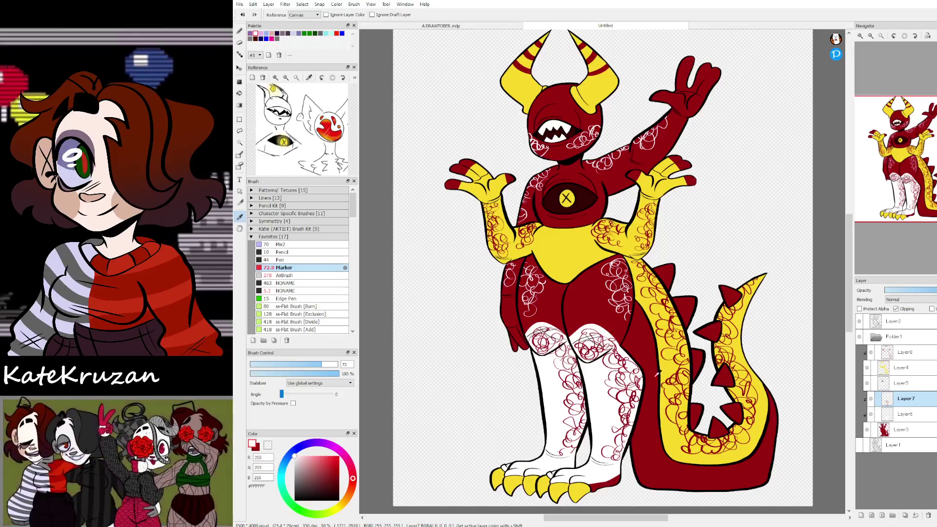
{"action": "left_click", "coordinate": [905, 414]}
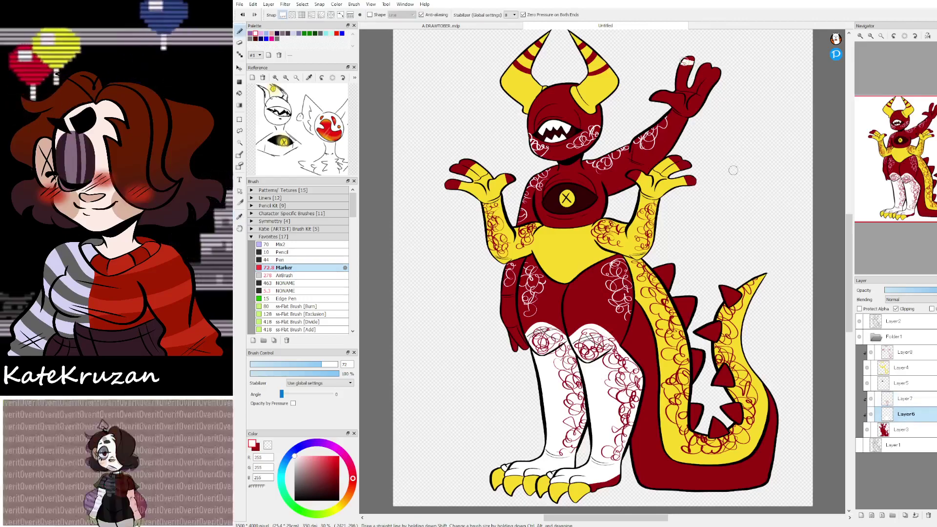
{"action": "left_click_drag", "start_coordinate": [683, 62], "coordinate": [706, 65]}
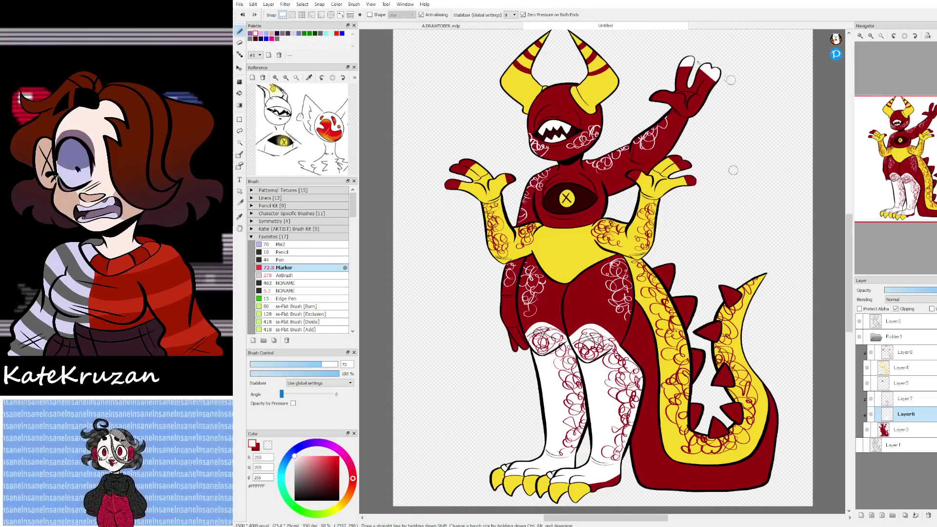
{"action": "left_click_drag", "start_coordinate": [650, 96], "coordinate": [654, 98]}
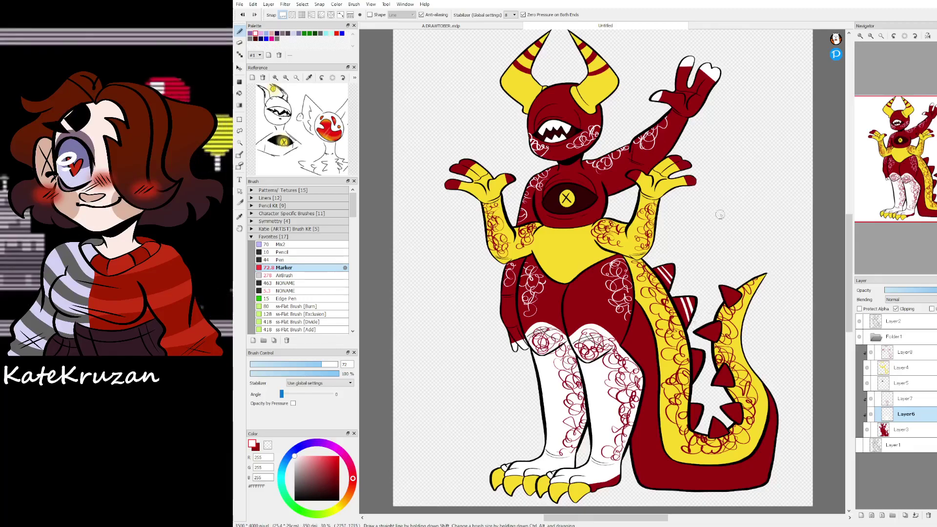
Step: Brush thin white stripes across the dark-red spikes along the tail
{"action": "left_click_drag", "start_coordinate": [696, 348], "coordinate": [696, 375]}
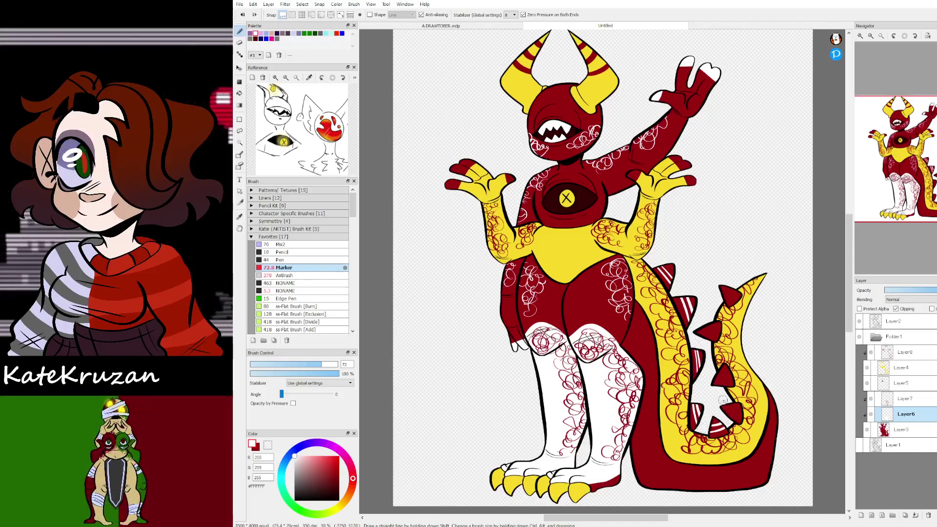
{"action": "left_click_drag", "start_coordinate": [719, 377], "coordinate": [731, 395]}
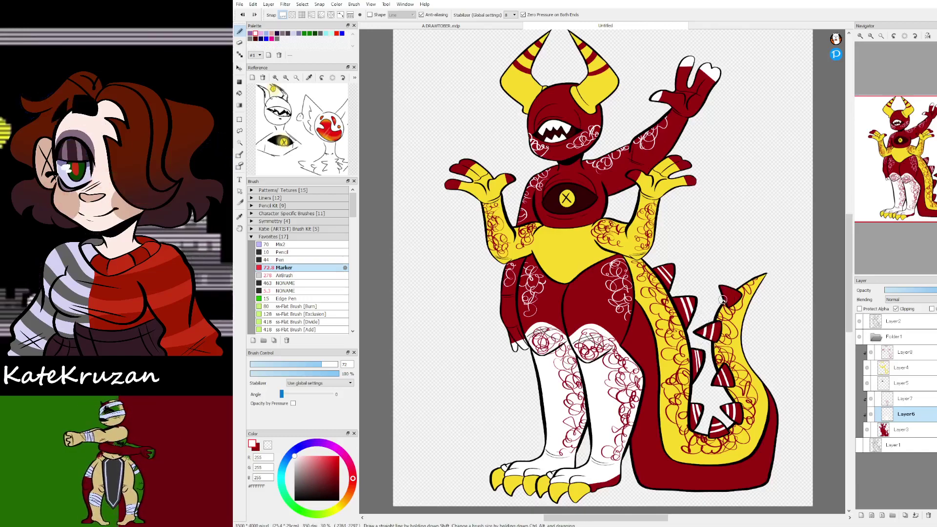
{"action": "left_click_drag", "start_coordinate": [908, 191], "coordinate": [903, 165]}
{"action": "mouse_move", "coordinate": [574, 211]}
{"action": "left_mouse_down"}
{"action": "mouse_move", "coordinate": [601, 215]}
{"action": "mouse_move", "coordinate": [606, 235]}
{"action": "left_mouse_up"}
{"action": "key", "text": "ctrl+z"}
{"action": "key", "text": "ctrl+z"}
{"action": "key", "text": "ctrl+z"}
{"action": "key", "text": "ctrl+z"}
{"action": "key", "text": "ctrl+z"}
Step: Add a new clipped layer directly above the yellow base layer and try a white vertical stripe on the belly
{"action": "left_click", "coordinate": [913, 357]}
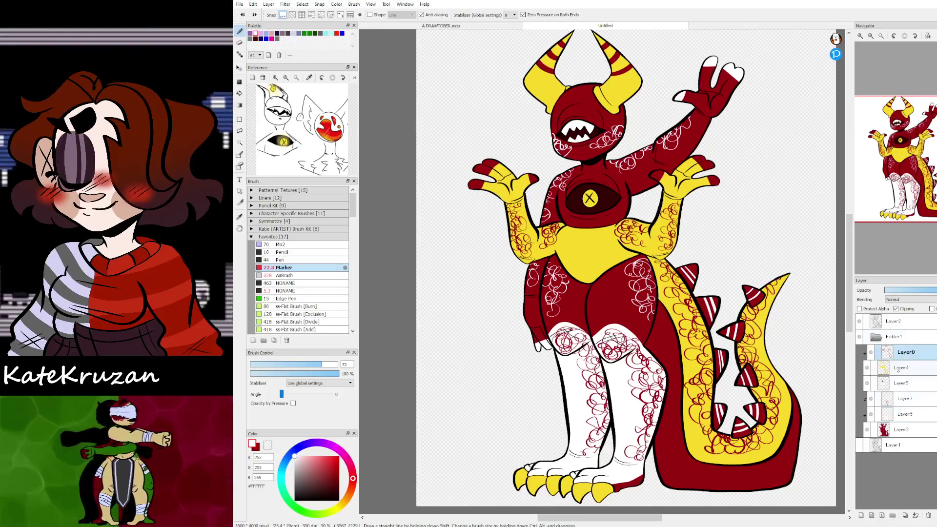
{"action": "left_click", "coordinate": [911, 369]}
{"action": "left_click", "coordinate": [861, 515]}
{"action": "left_click_drag", "start_coordinate": [580, 226], "coordinate": [570, 274]}
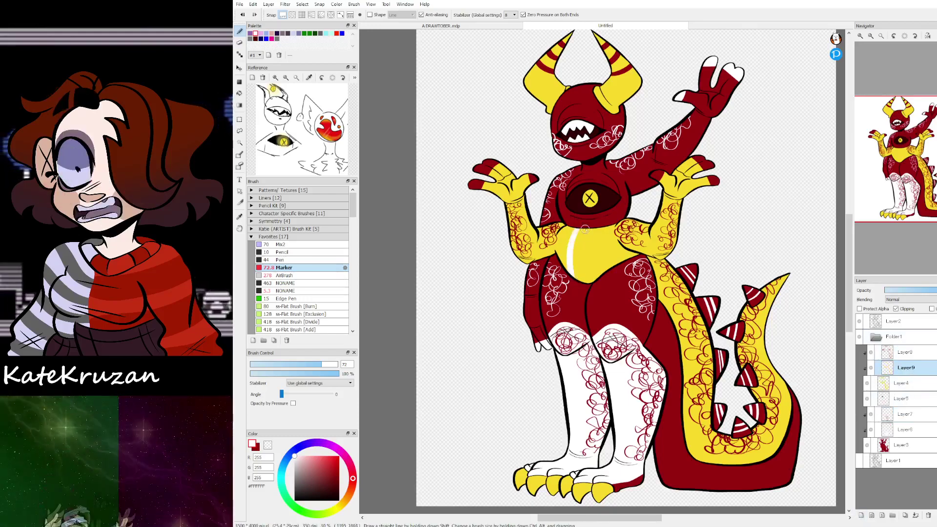
{"action": "key", "text": "ctrl+z"}
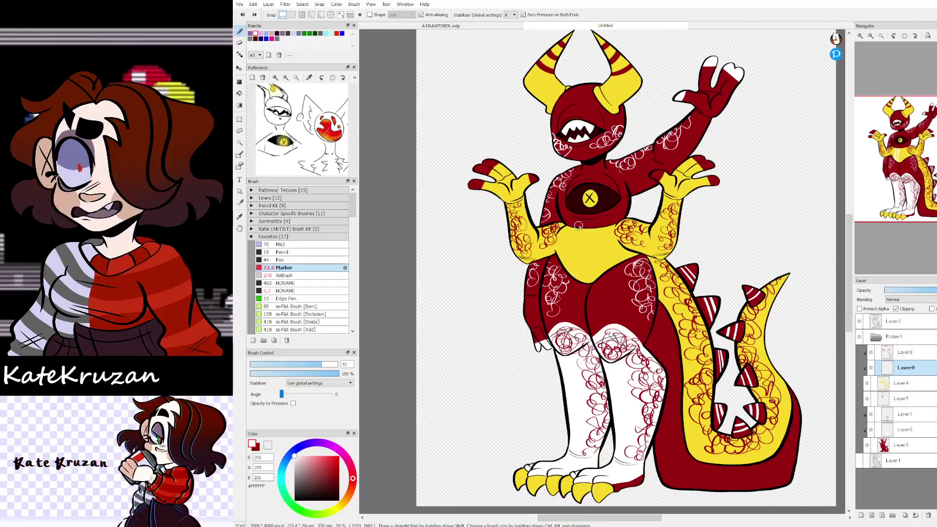
Step: Brush two vertical white stripes down each side of the yellow belly, redoing misplaced strokes
{"action": "mouse_move", "coordinate": [571, 228]}
{"action": "left_mouse_down"}
{"action": "mouse_move", "coordinate": [561, 262]}
{"action": "mouse_move", "coordinate": [571, 274]}
{"action": "left_mouse_up"}
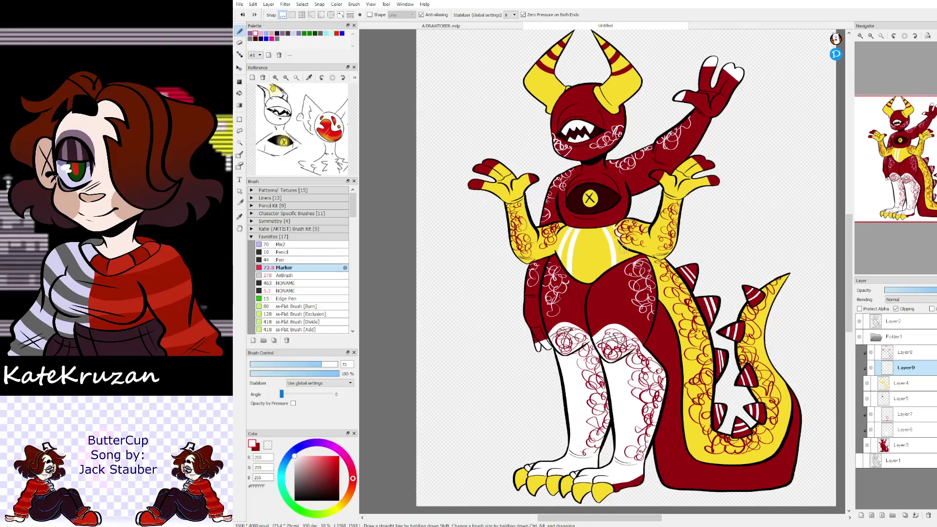
{"action": "key", "text": "ctrl+z"}
{"action": "key", "text": "ctrl+z"}
{"action": "left_click_drag", "start_coordinate": [609, 222], "coordinate": [622, 280]}
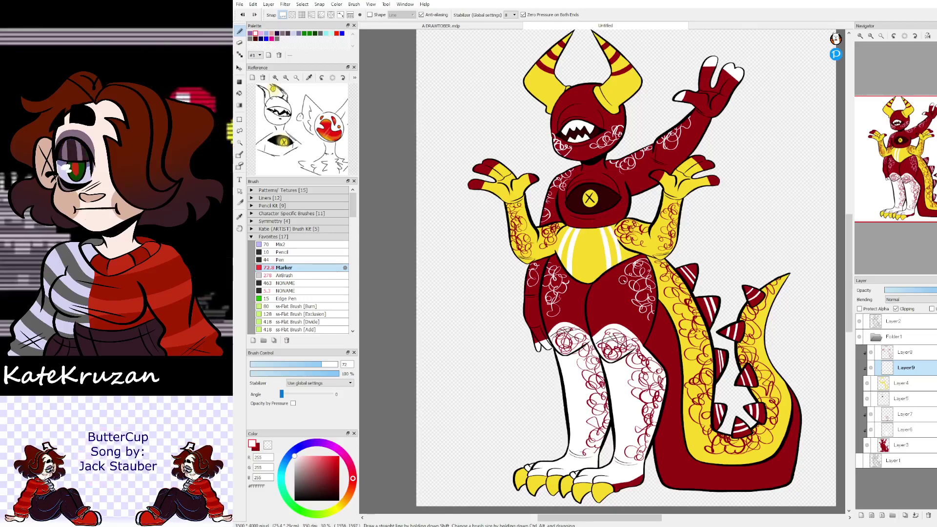
Step: Add a new clipped layer directly above the dark-red base and paint paired white stripes between the chest eye and the belly
{"action": "left_click_drag", "start_coordinate": [902, 165], "coordinate": [904, 143]}
{"action": "left_click", "coordinate": [901, 445]}
{"action": "left_click", "coordinate": [862, 516]}
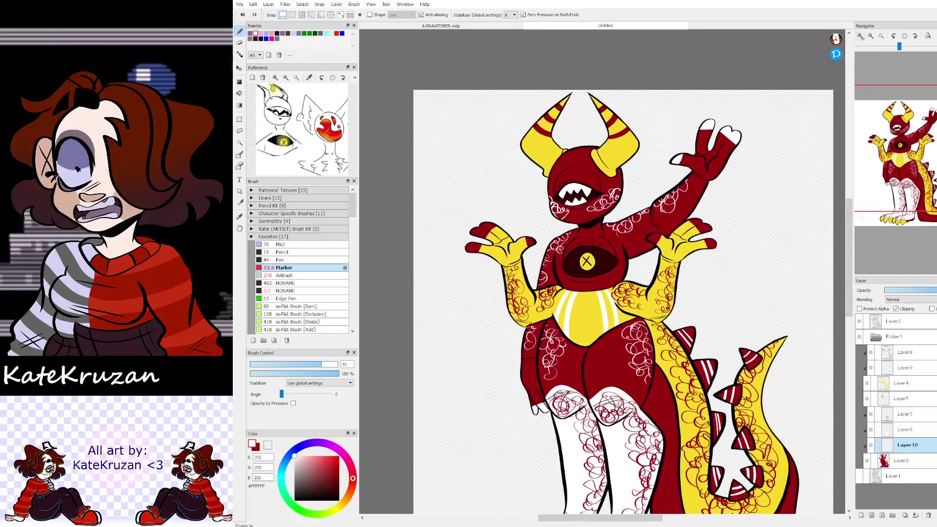
{"action": "scroll", "coordinate": [593, 317], "scroll_direction": "up", "scroll_amount": 2}
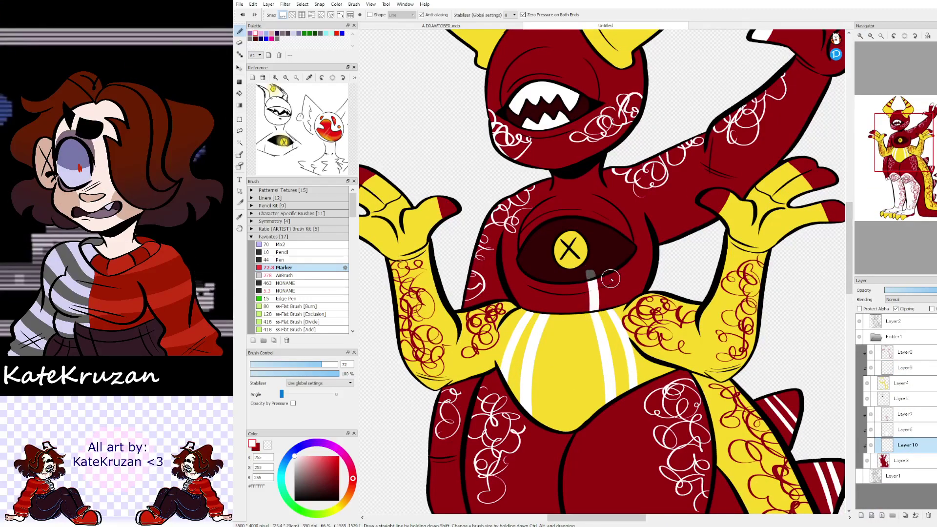
{"action": "left_click_drag", "start_coordinate": [609, 280], "coordinate": [607, 268]}
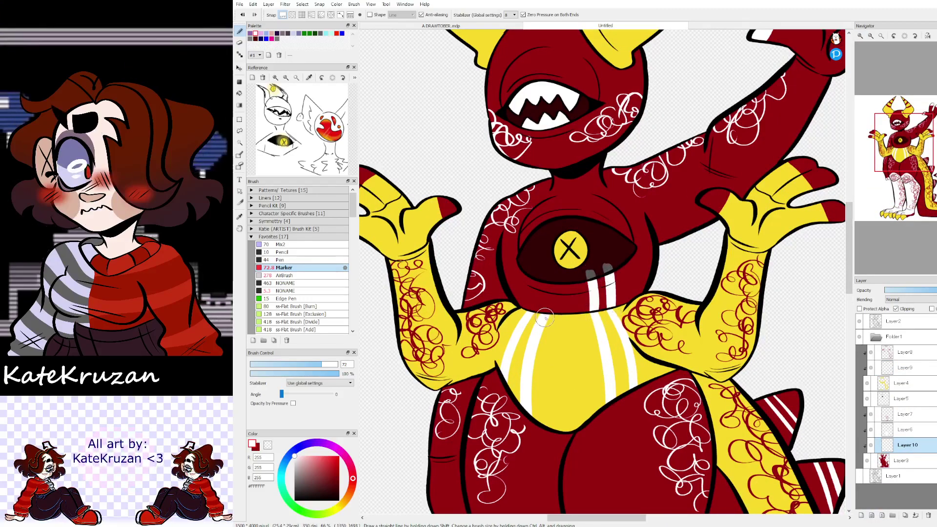
{"action": "left_click_drag", "start_coordinate": [544, 316], "coordinate": [543, 282]}
{"action": "left_click_drag", "start_coordinate": [531, 314], "coordinate": [538, 269]}
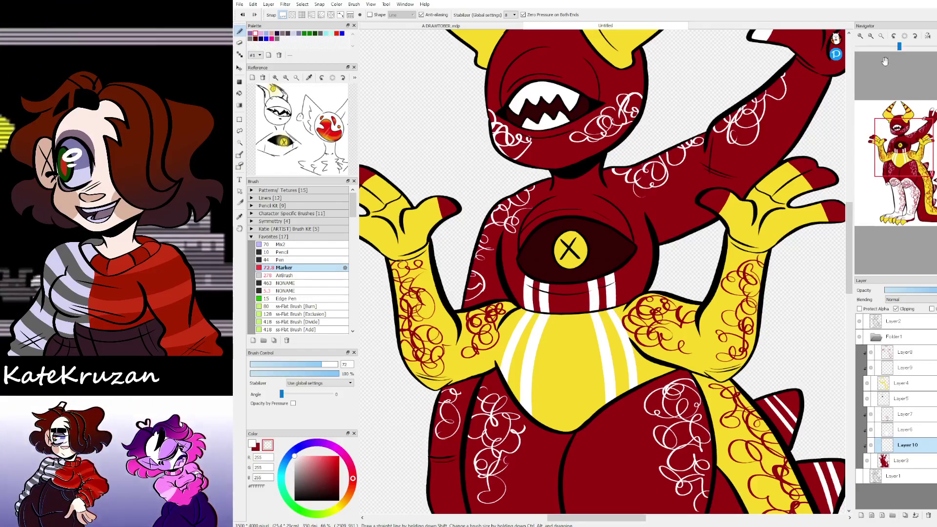
Step: Compare the creature with the new torso and belly stripe layers hidden and shown
{"action": "left_click", "coordinate": [880, 36]}
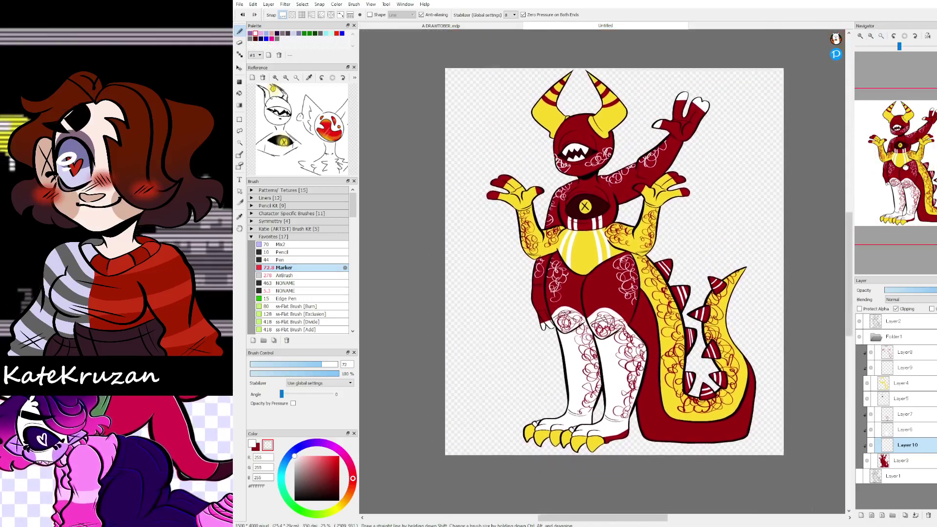
{"action": "left_click_drag", "start_coordinate": [904, 162], "coordinate": [905, 161]}
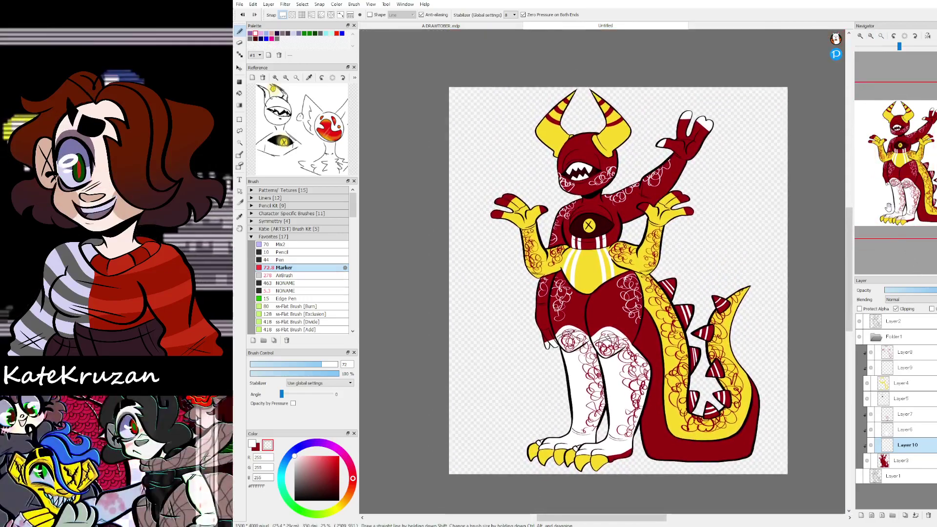
{"action": "left_click", "coordinate": [860, 35]}
{"action": "left_click", "coordinate": [860, 36]}
{"action": "left_click", "coordinate": [860, 36]}
{"action": "left_click", "coordinate": [860, 36]}
{"action": "left_click_drag", "start_coordinate": [913, 146], "coordinate": [897, 141]}
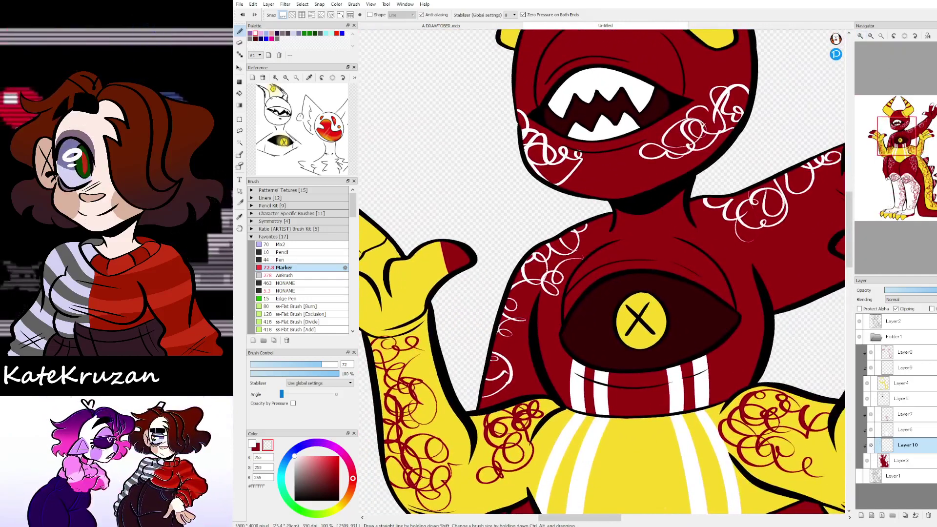
{"action": "left_click", "coordinate": [870, 444]}
{"action": "left_click", "coordinate": [870, 445]}
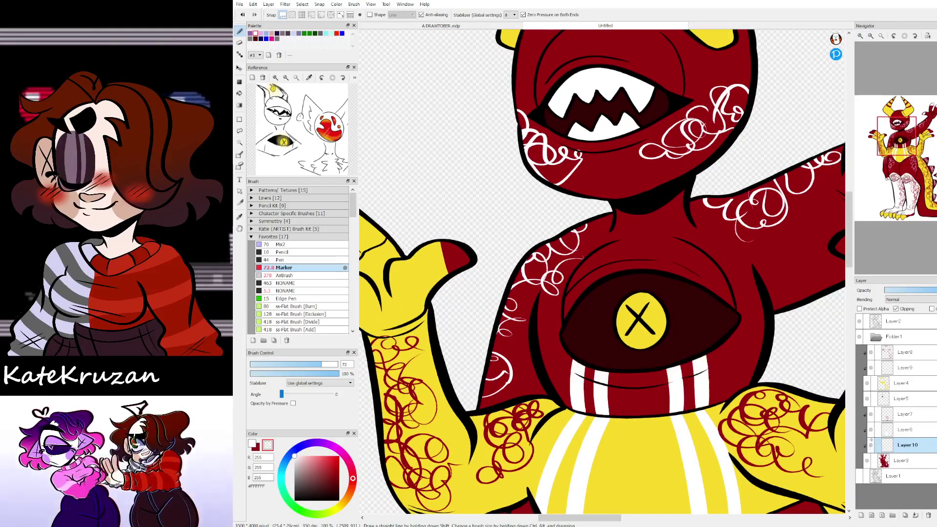
{"action": "left_click", "coordinate": [871, 368]}
{"action": "left_click", "coordinate": [870, 367]}
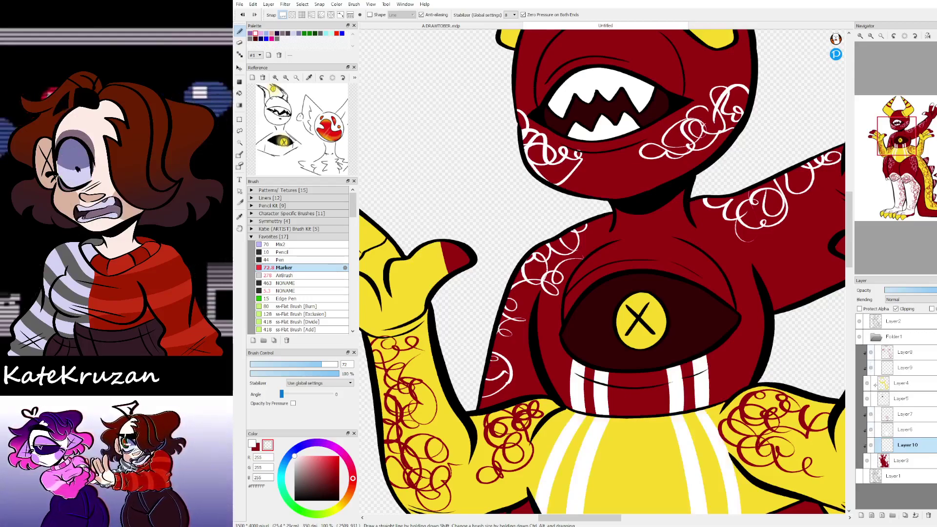
Step: Paint a curved white stripe from the neck to the chest eye on the swirled-shoulder side and clean up its upper end
{"action": "key", "text": "z"}
{"action": "left_click_drag", "start_coordinate": [617, 209], "coordinate": [603, 292]}
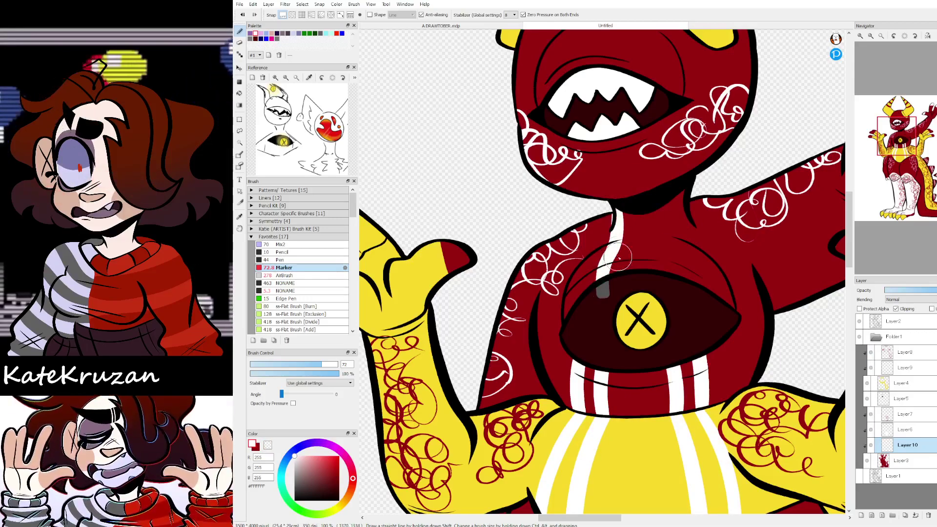
{"action": "key", "text": "ctrl+z"}
{"action": "left_click_drag", "start_coordinate": [616, 207], "coordinate": [605, 280]}
{"action": "key", "text": "z"}
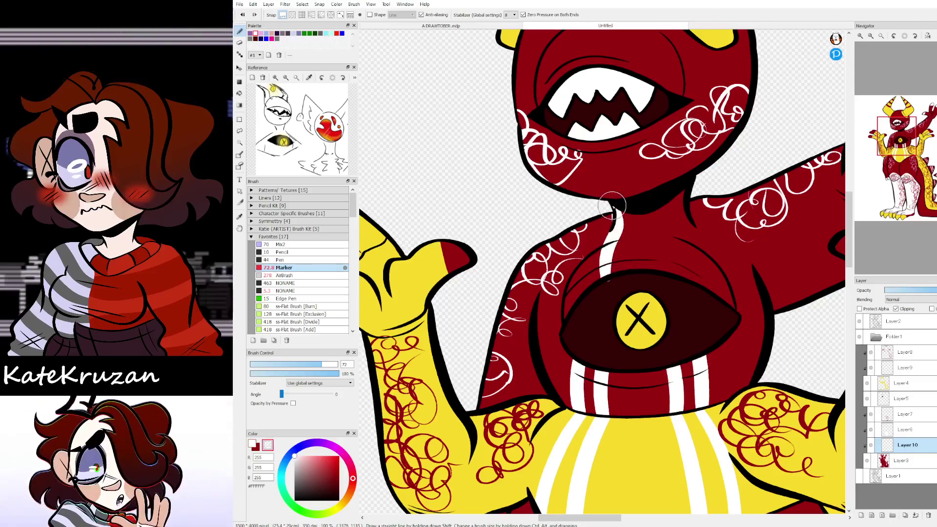
{"action": "left_click_drag", "start_coordinate": [612, 206], "coordinate": [608, 231]}
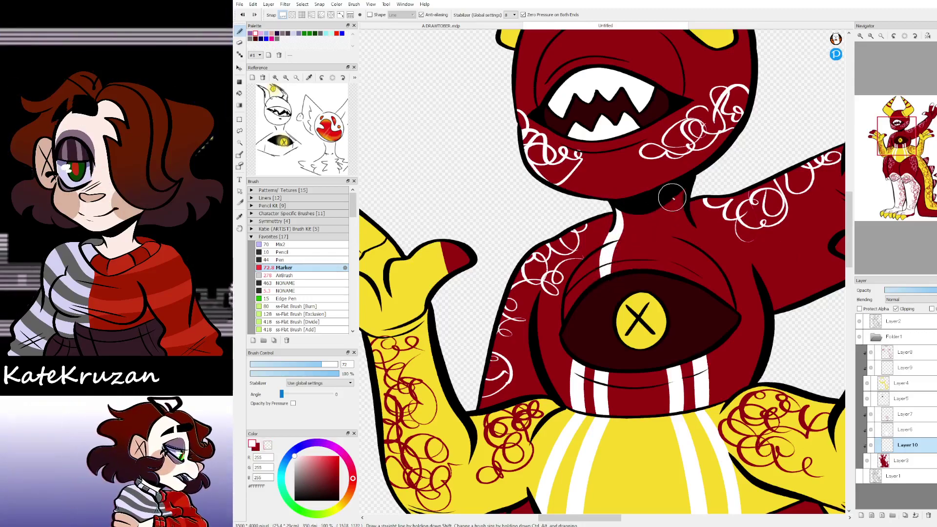
Step: Complete the paired white stripes from the neck to the chest eye on both sides, trimming where they overlap the eye
{"action": "key", "text": "c"}
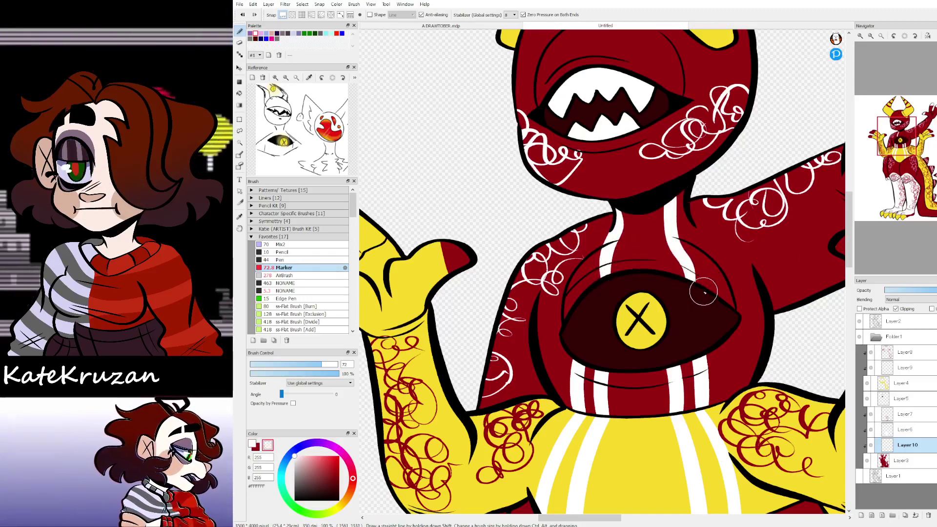
{"action": "key", "text": "c"}
{"action": "left_click_drag", "start_coordinate": [695, 221], "coordinate": [713, 299]}
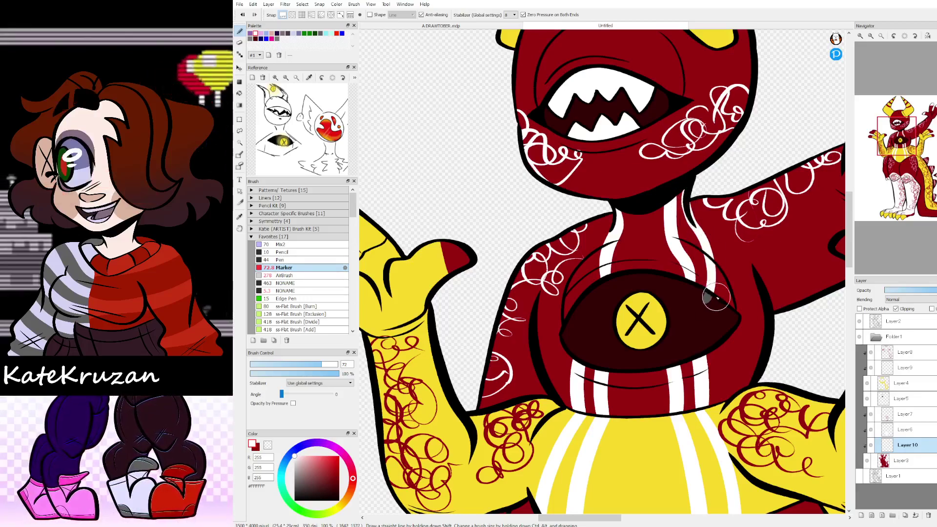
{"action": "key", "text": "c"}
{"action": "mouse_move", "coordinate": [686, 197]}
{"action": "left_mouse_down"}
{"action": "mouse_move", "coordinate": [700, 232]}
{"action": "mouse_move", "coordinate": [688, 181]}
{"action": "mouse_move", "coordinate": [701, 249]}
{"action": "left_mouse_up"}
{"action": "key", "text": "z"}
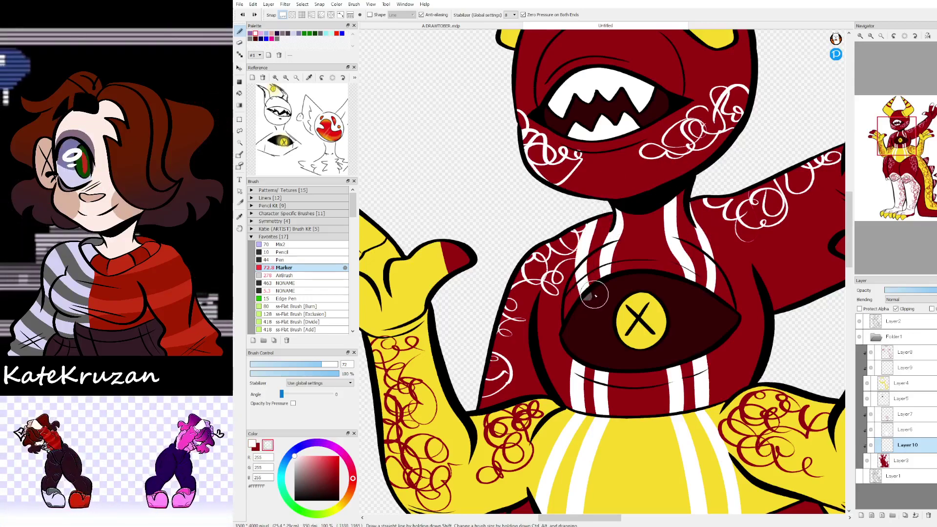
{"action": "left_click_drag", "start_coordinate": [595, 295], "coordinate": [584, 311]}
Step: Paint two vertical white stripes on each side of the chin beneath the toothed mouth and trim their upper ends
{"action": "left_click_drag", "start_coordinate": [921, 175], "coordinate": [897, 134]}
{"action": "key", "text": "z"}
{"action": "mouse_move", "coordinate": [644, 201]}
{"action": "left_mouse_down"}
{"action": "mouse_move", "coordinate": [662, 266]}
{"action": "mouse_move", "coordinate": [664, 213]}
{"action": "mouse_move", "coordinate": [629, 206]}
{"action": "left_mouse_up"}
{"action": "key", "text": "z"}
{"action": "left_click_drag", "start_coordinate": [568, 215], "coordinate": [579, 282]}
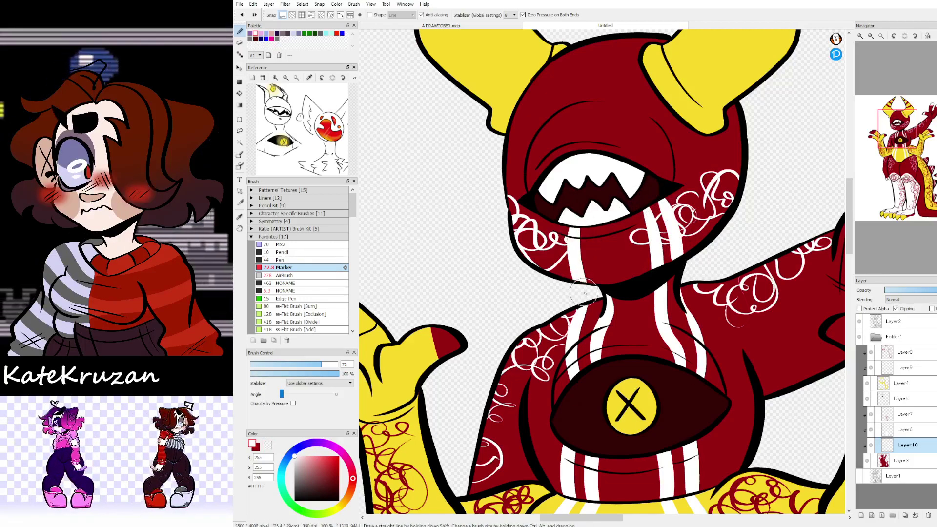
{"action": "left_click_drag", "start_coordinate": [552, 213], "coordinate": [543, 273]}
{"action": "key", "text": "x"}
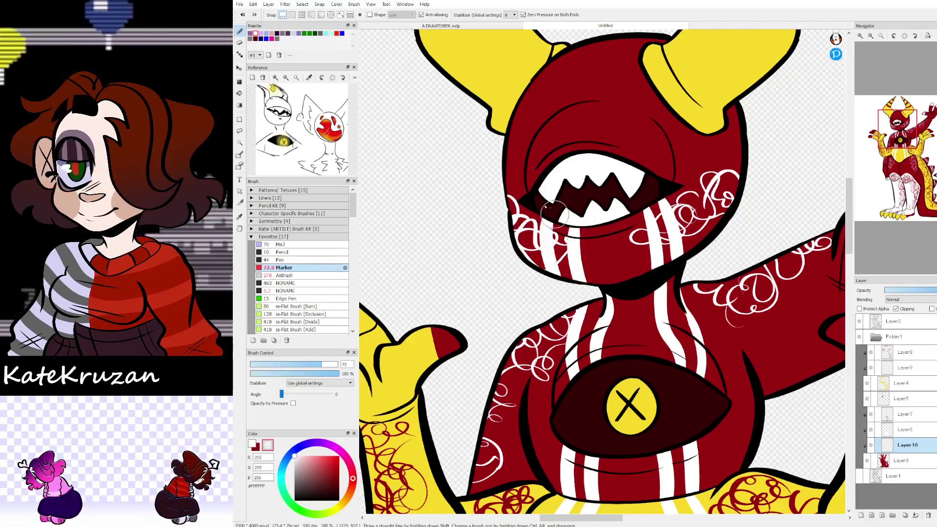
Step: Compare the body with the stripe layer hidden and shown, and paint paired vertical white stripes down the dark-red thighs
{"action": "left_click_drag", "start_coordinate": [904, 206], "coordinate": [903, 156]}
{"action": "left_click", "coordinate": [870, 36]}
{"action": "left_click", "coordinate": [871, 36]}
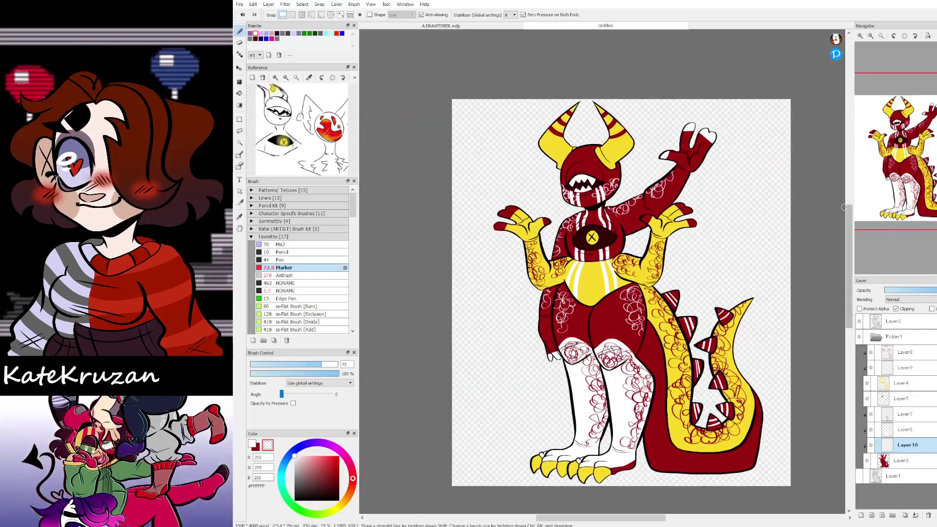
{"action": "left_click", "coordinate": [872, 445]}
{"action": "left_click", "coordinate": [872, 445]}
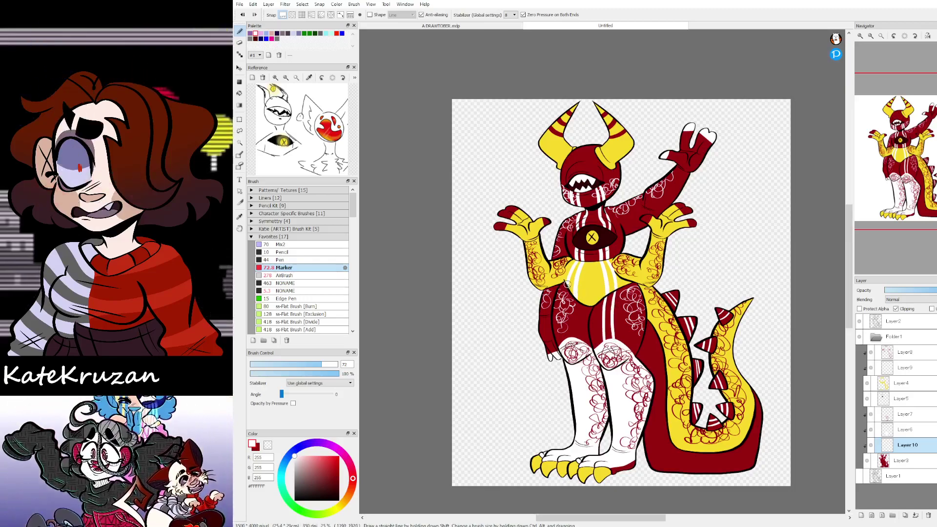
Step: Brush a curved white band across the forehead between the horns, replacing the first stroke
{"action": "left_click_drag", "start_coordinate": [916, 168], "coordinate": [899, 131]}
{"action": "scroll", "coordinate": [902, 153], "scroll_direction": "up", "scroll_amount": 3}
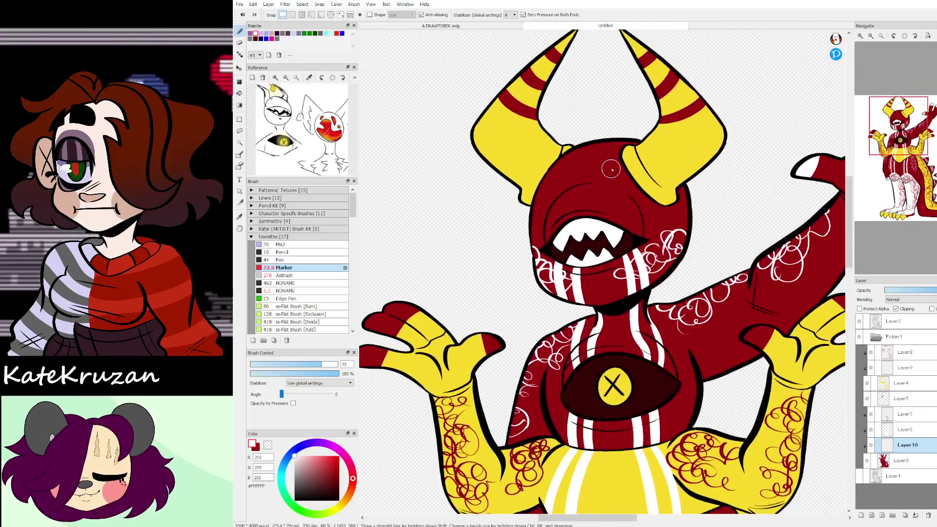
{"action": "left_click_drag", "start_coordinate": [550, 188], "coordinate": [548, 192]}
{"action": "key", "text": "ctrl+z"}
{"action": "left_click_drag", "start_coordinate": [618, 179], "coordinate": [561, 181]}
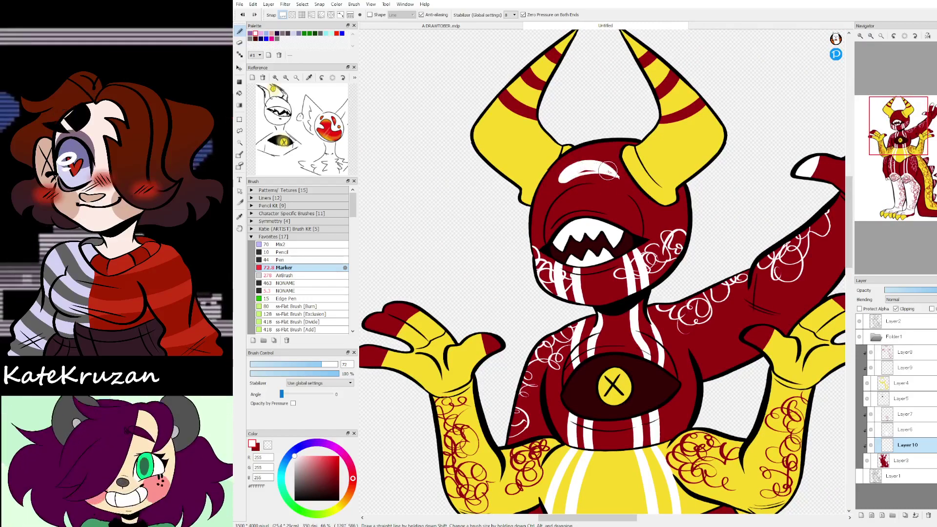
Step: Refine the forehead band's edges and erase thin vertical gaps near both of its ends using the transparent colour
{"action": "key", "text": "c"}
{"action": "key", "text": "c"}
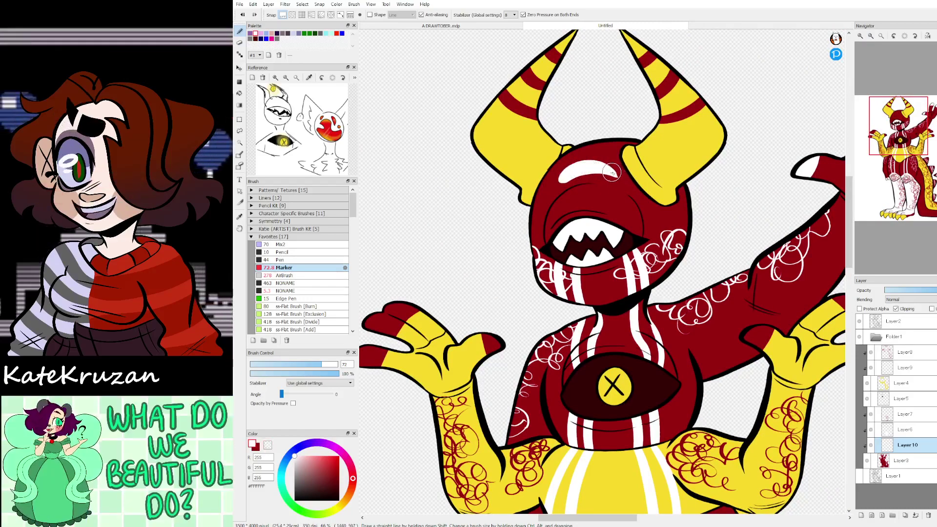
{"action": "key", "text": "c"}
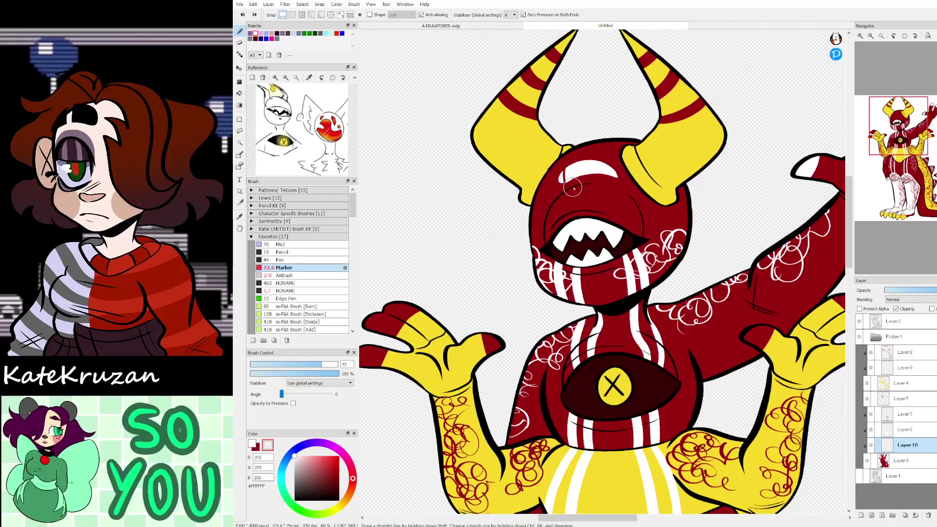
{"action": "left_click_drag", "start_coordinate": [902, 150], "coordinate": [896, 126]}
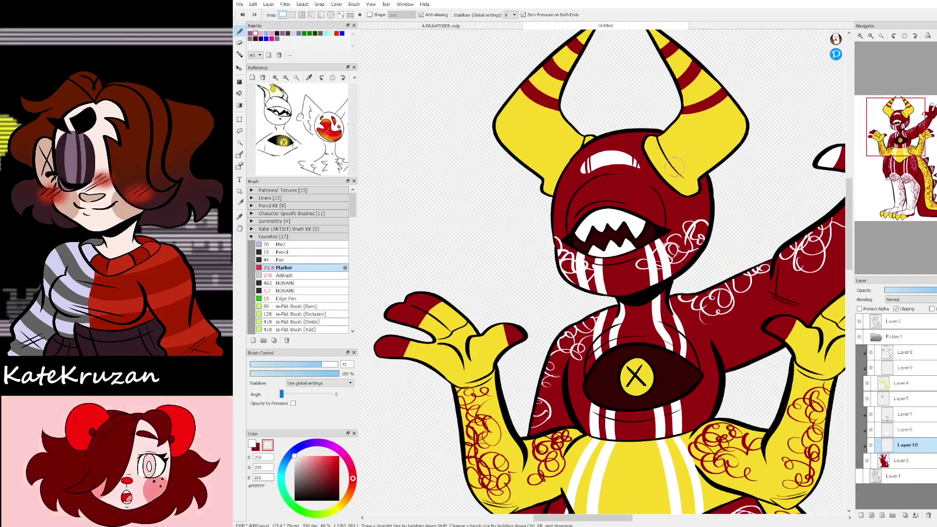
{"action": "scroll", "coordinate": [632, 183], "scroll_direction": "down", "scroll_amount": 3}
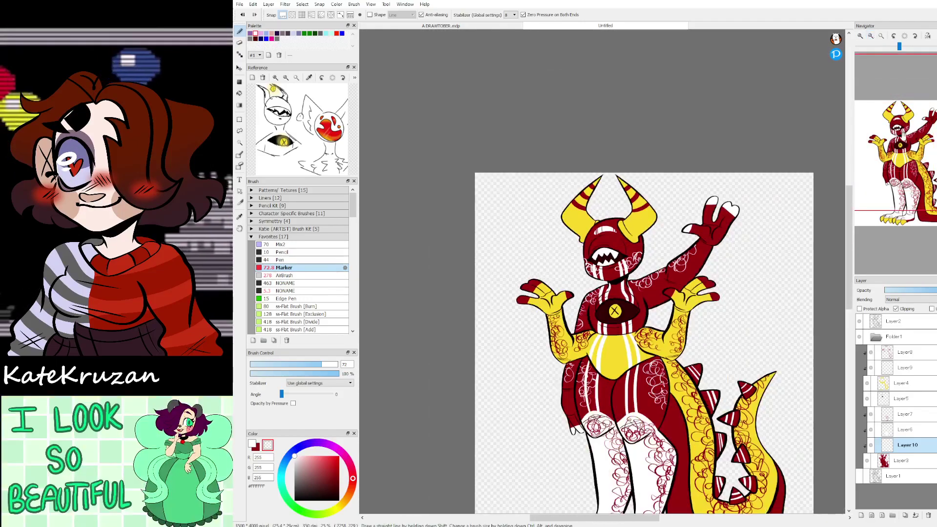
Step: Sample yellow from the belly and recolour the forehead band with a rectangle fill while the layer's alpha is protected
{"action": "left_click_drag", "start_coordinate": [903, 138], "coordinate": [900, 148]}
{"action": "key", "text": "alt"}
{"action": "left_click", "coordinate": [605, 298], "text": "alt"}
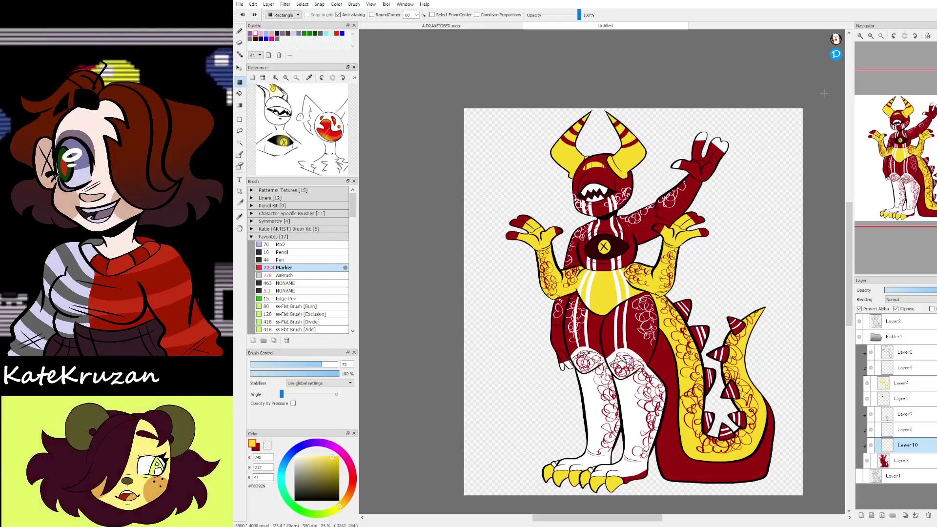
Step: Add a clipped layer directly above the dark-red base, then close off the eyelid area above the mouth and fill it yellow
{"action": "scroll", "coordinate": [604, 174], "scroll_direction": "up", "scroll_amount": 6}
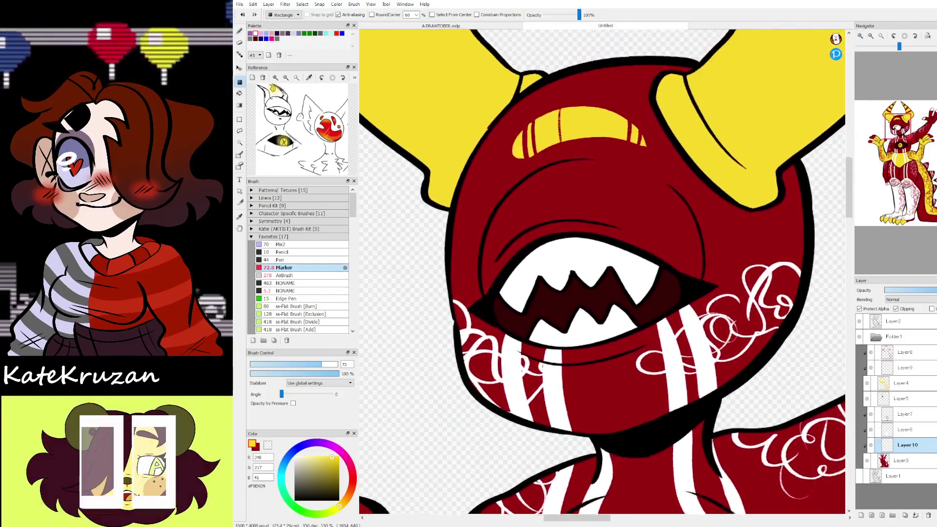
{"action": "left_click_drag", "start_coordinate": [898, 127], "coordinate": [896, 124]}
{"action": "left_click", "coordinate": [900, 461]}
{"action": "left_click", "coordinate": [861, 516]}
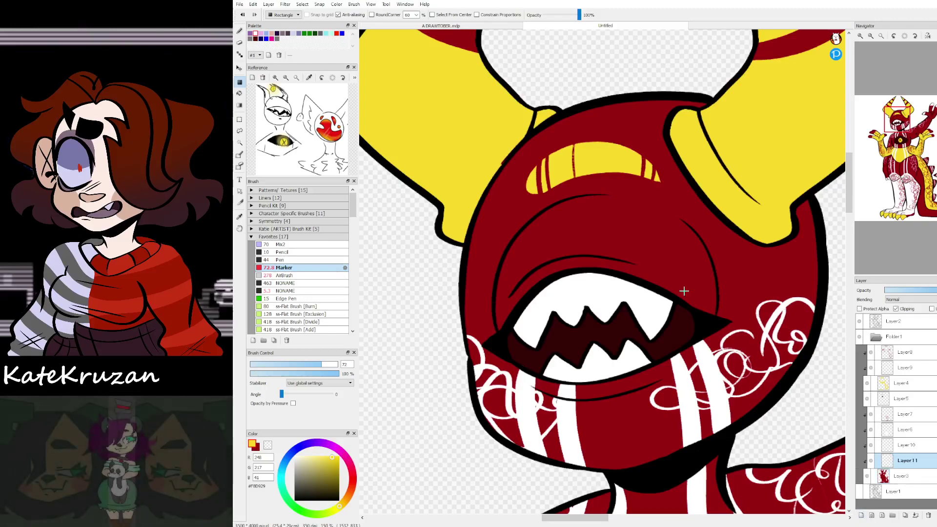
{"action": "key", "text": "b"}
{"action": "left_click_drag", "start_coordinate": [673, 218], "coordinate": [685, 231]}
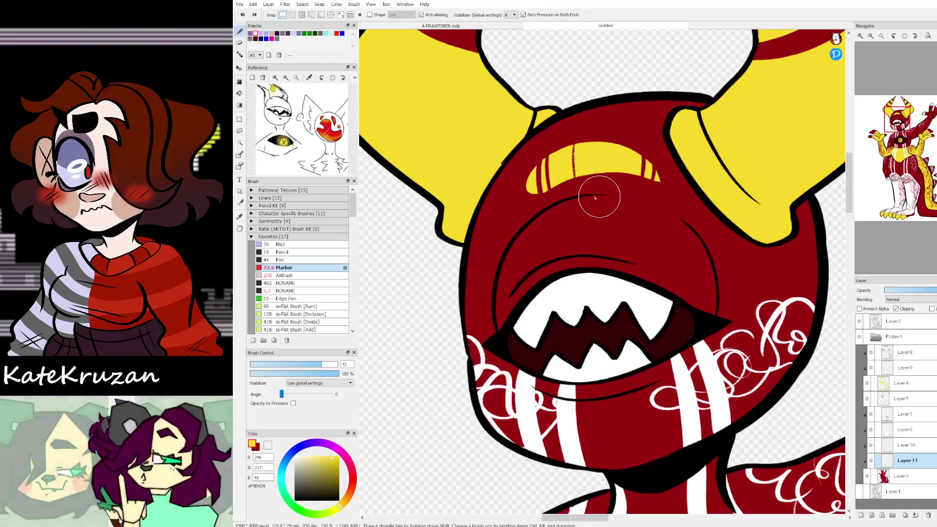
{"action": "left_click_drag", "start_coordinate": [596, 198], "coordinate": [702, 244]}
{"action": "key", "text": "g"}
{"action": "left_click", "coordinate": [692, 253]}
{"action": "key", "text": "b"}
{"action": "key", "text": "z"}
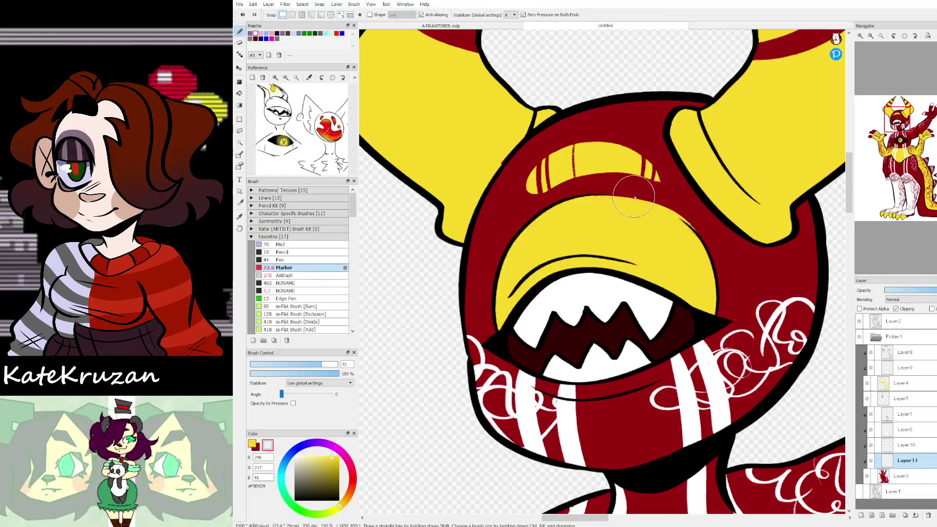
Step: Lower the opacity of the yellow eyelid layer until it blends to orange over the dark red
{"action": "left_click", "coordinate": [870, 36]}
{"action": "left_click", "coordinate": [881, 35]}
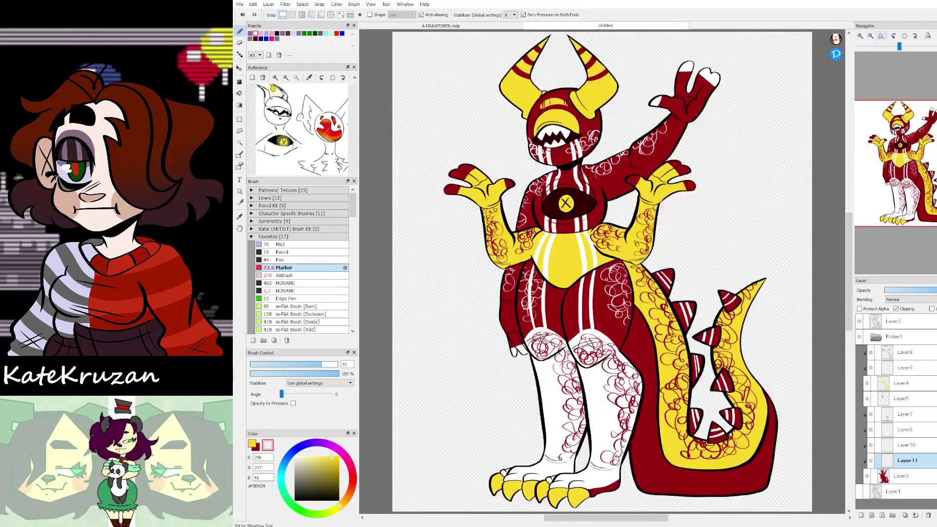
{"action": "left_click", "coordinate": [902, 161]}
{"action": "left_click", "coordinate": [908, 290]}
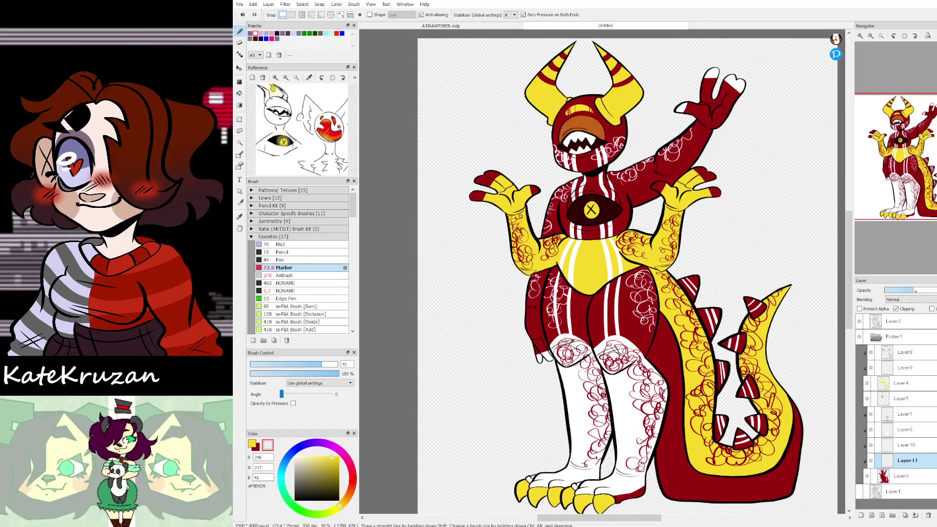
{"action": "left_click_drag", "start_coordinate": [915, 291], "coordinate": [919, 290]}
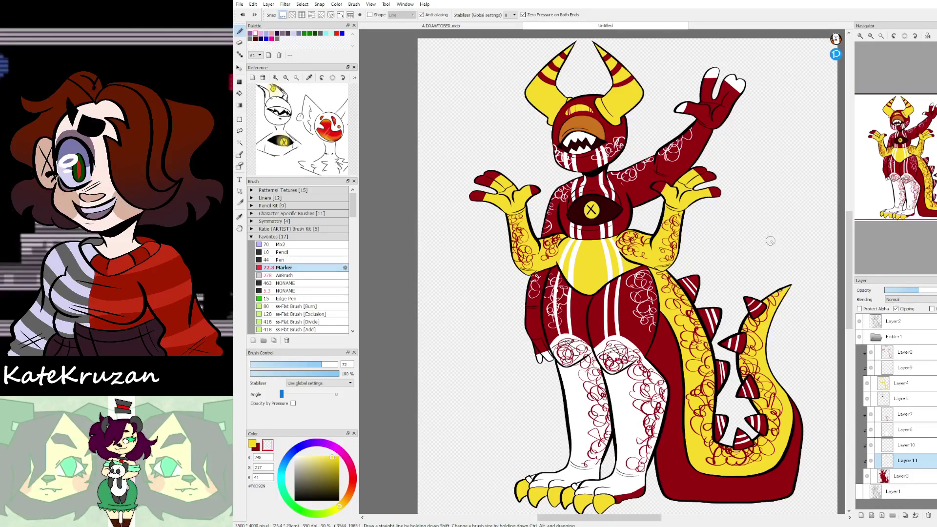
Step: Sample yellow from the artwork and fill the dark-red parts of the tail spikes on the low-opacity eyelid layer
{"action": "key", "text": "alt"}
{"action": "key", "text": "b"}
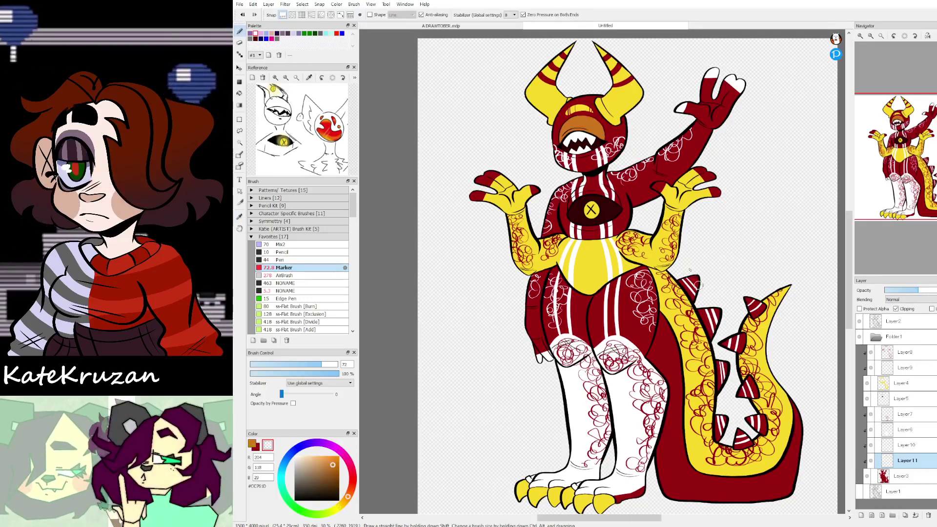
{"action": "left_click", "coordinate": [654, 254], "text": "alt"}
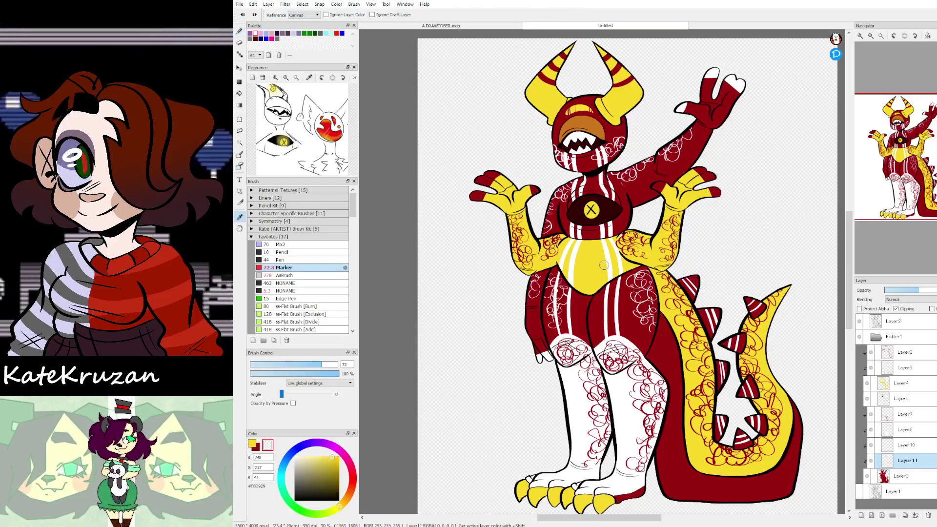
{"action": "key", "text": "g"}
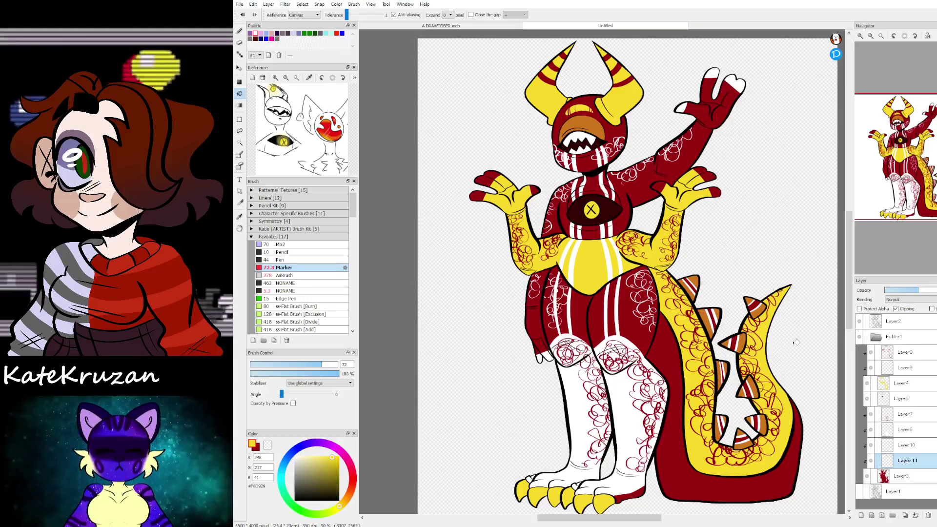
Step: Enlarge the Marker brush to 144 and paint wide stripes across the dark-red outer side of the tail
{"action": "key", "text": "b"}
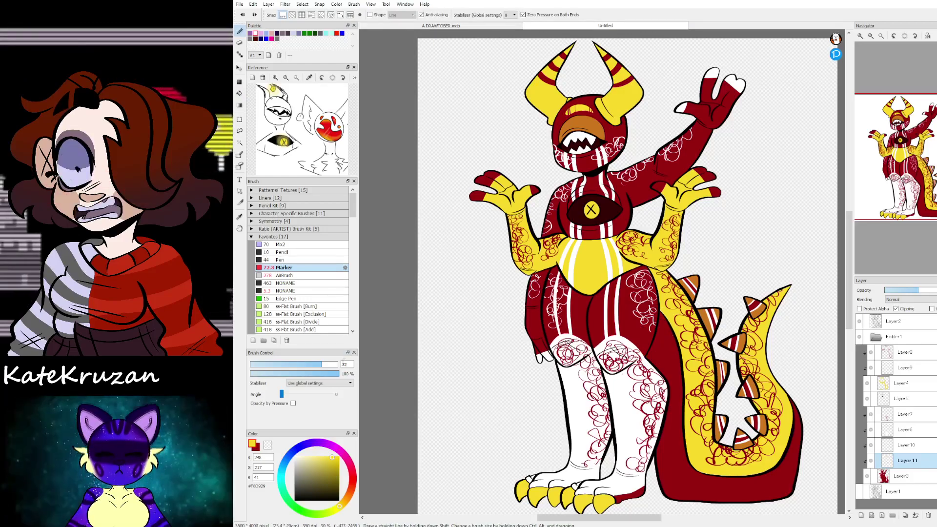
{"action": "left_click", "coordinate": [336, 364]}
{"action": "left_click_drag", "start_coordinate": [658, 357], "coordinate": [689, 324]}
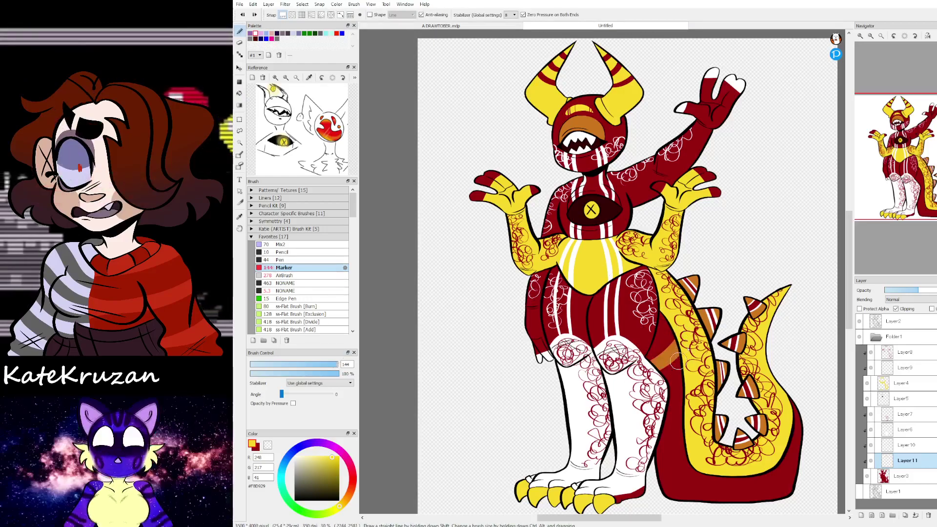
{"action": "left_click_drag", "start_coordinate": [681, 356], "coordinate": [657, 370]}
{"action": "mouse_move", "coordinate": [690, 408]}
{"action": "left_mouse_down"}
{"action": "mouse_move", "coordinate": [665, 419]}
{"action": "mouse_move", "coordinate": [673, 417]}
{"action": "left_mouse_up"}
{"action": "left_click_drag", "start_coordinate": [657, 456], "coordinate": [692, 470]}
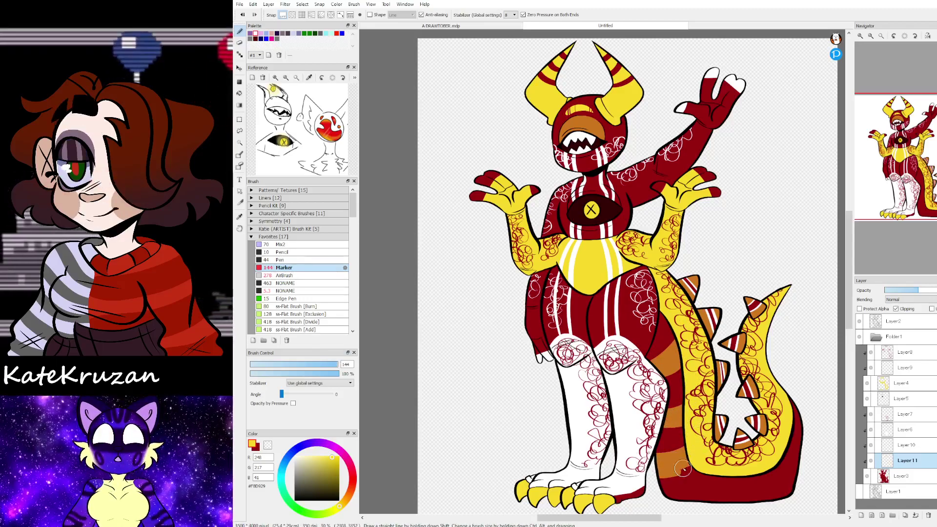
{"action": "left_click_drag", "start_coordinate": [755, 485], "coordinate": [763, 503]}
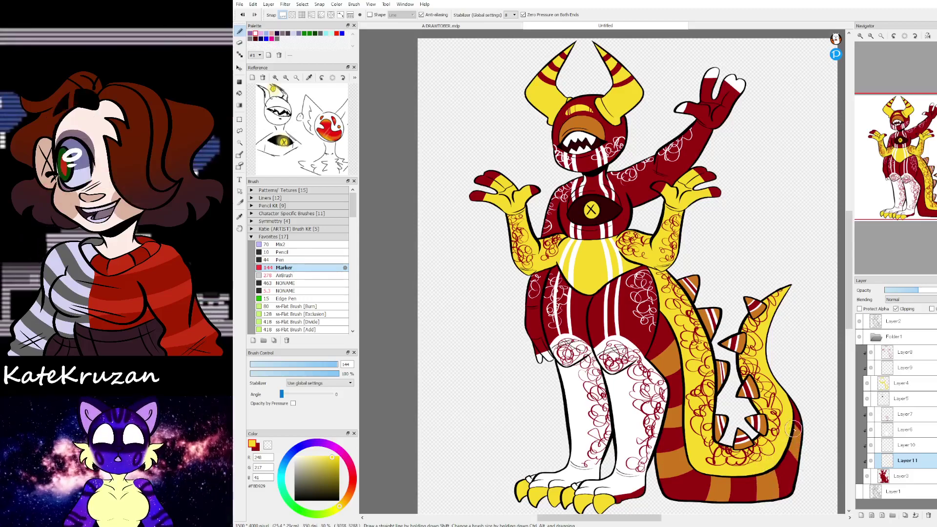
Step: Add a layer above the stripes layer and paint swirls in sampled orange over both thighs, the raised arm and the face
{"action": "left_click_drag", "start_coordinate": [920, 189], "coordinate": [908, 167]}
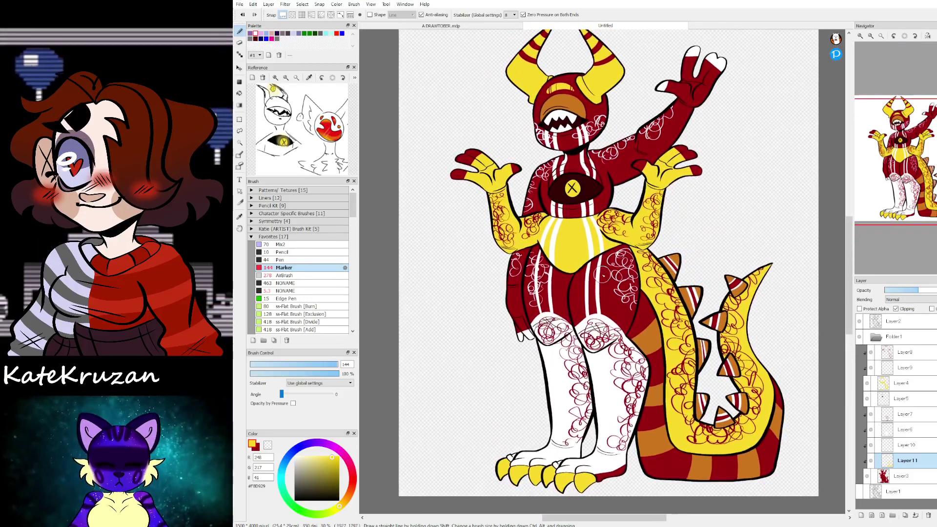
{"action": "left_click_drag", "start_coordinate": [518, 272], "coordinate": [533, 274]}
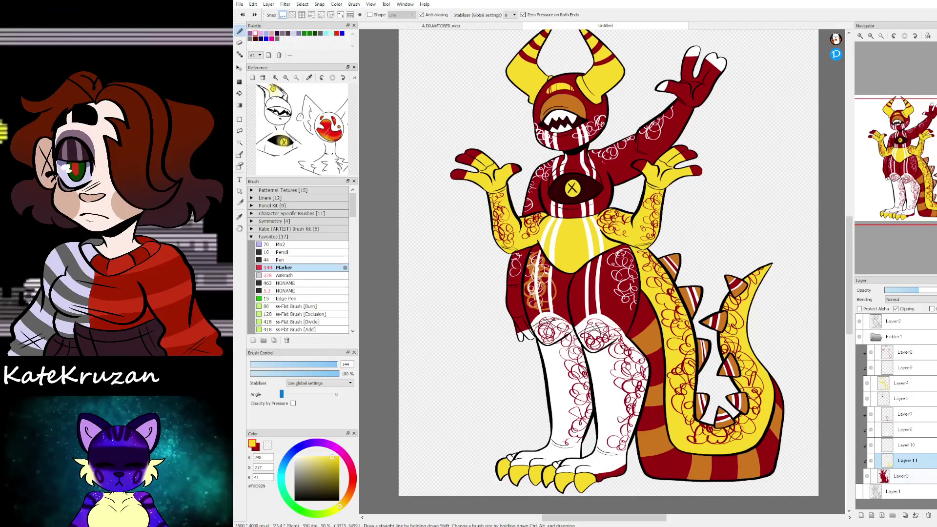
{"action": "left_click", "coordinate": [860, 516]}
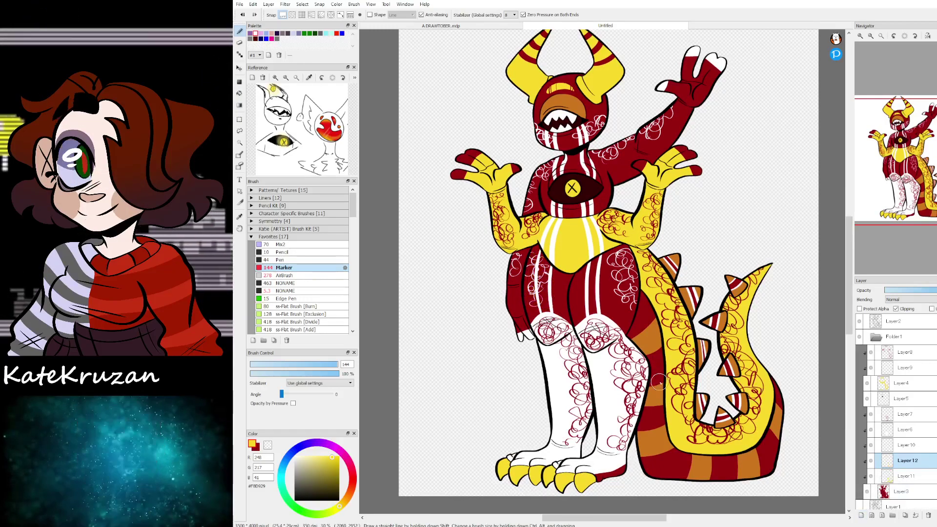
{"action": "left_click", "coordinate": [678, 428], "text": "alt"}
{"action": "key", "text": "b"}
{"action": "left_click_drag", "start_coordinate": [537, 252], "coordinate": [535, 309]}
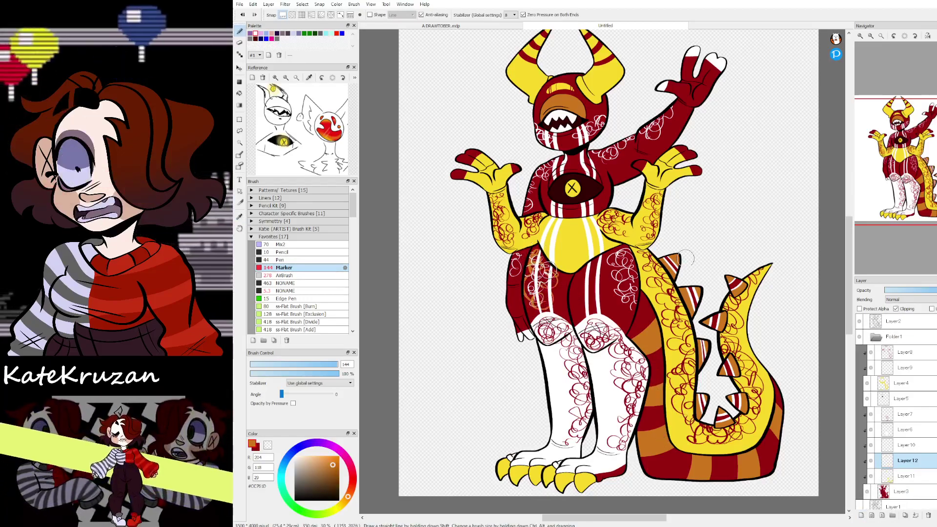
{"action": "mouse_move", "coordinate": [590, 281]}
{"action": "left_mouse_down"}
{"action": "mouse_move", "coordinate": [623, 261]}
{"action": "mouse_move", "coordinate": [615, 305]}
{"action": "left_mouse_up"}
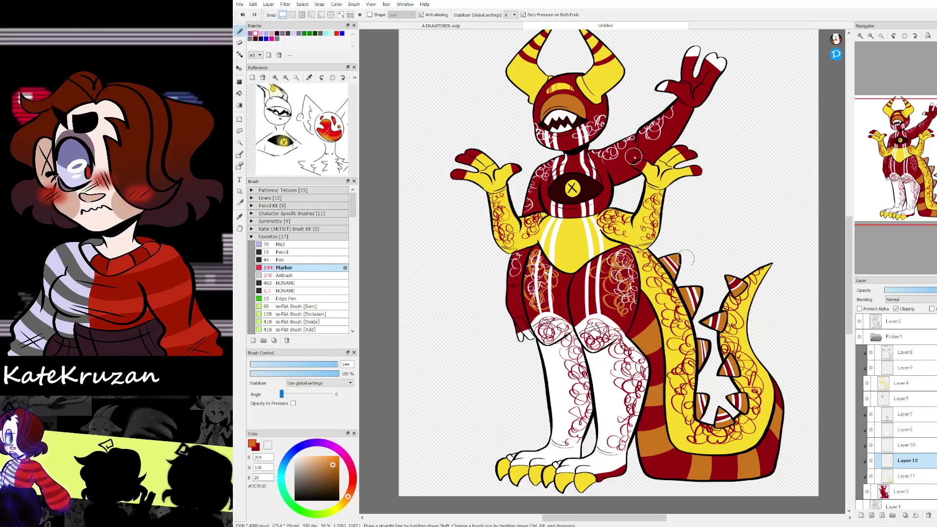
{"action": "mouse_move", "coordinate": [604, 145]}
{"action": "left_mouse_down"}
{"action": "mouse_move", "coordinate": [622, 160]}
{"action": "mouse_move", "coordinate": [616, 142]}
{"action": "mouse_move", "coordinate": [674, 117]}
{"action": "left_mouse_up"}
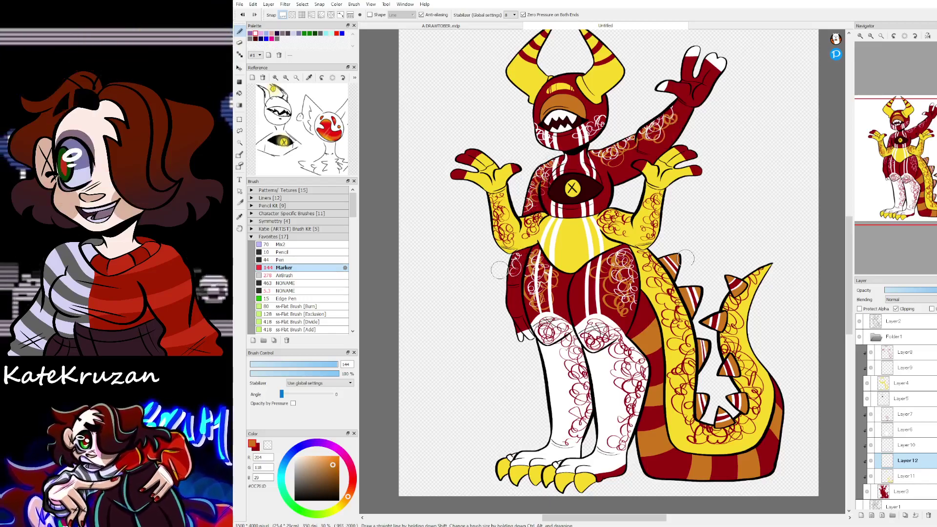
{"action": "left_click_drag", "start_coordinate": [536, 125], "coordinate": [542, 131]}
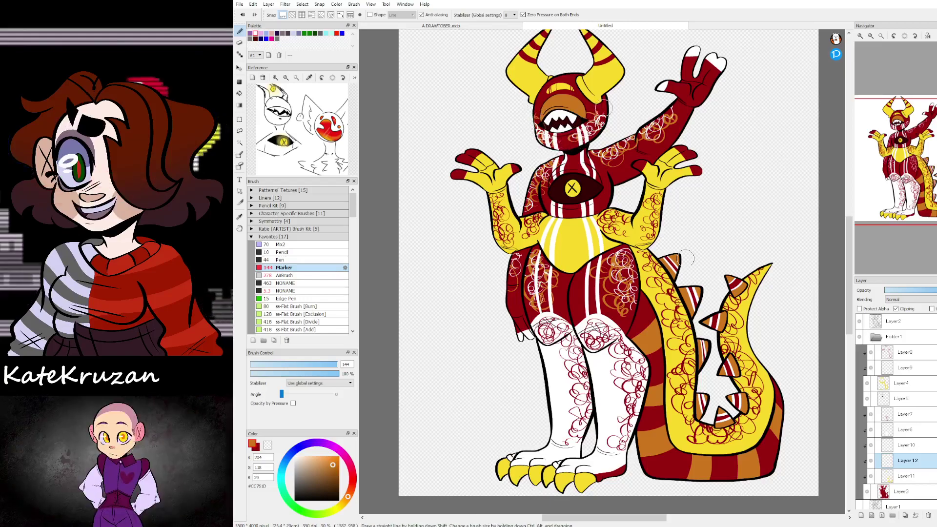
Step: Outline an eyelid arc above the chest eye in orange and fill the enclosed sections
{"action": "left_click_drag", "start_coordinate": [911, 184], "coordinate": [909, 159]}
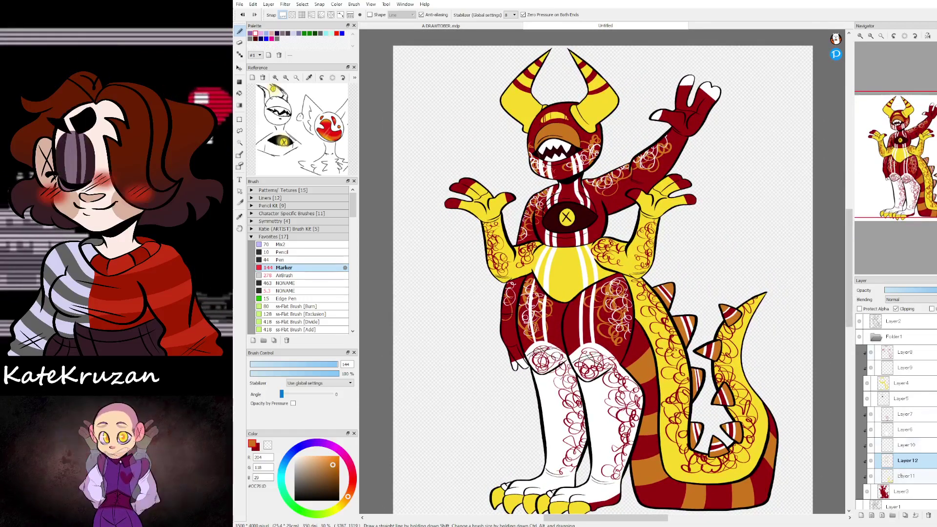
{"action": "left_click", "coordinate": [906, 476]}
{"action": "key", "text": "alt+]"}
{"action": "scroll", "coordinate": [908, 160], "scroll_direction": "up", "scroll_amount": 4}
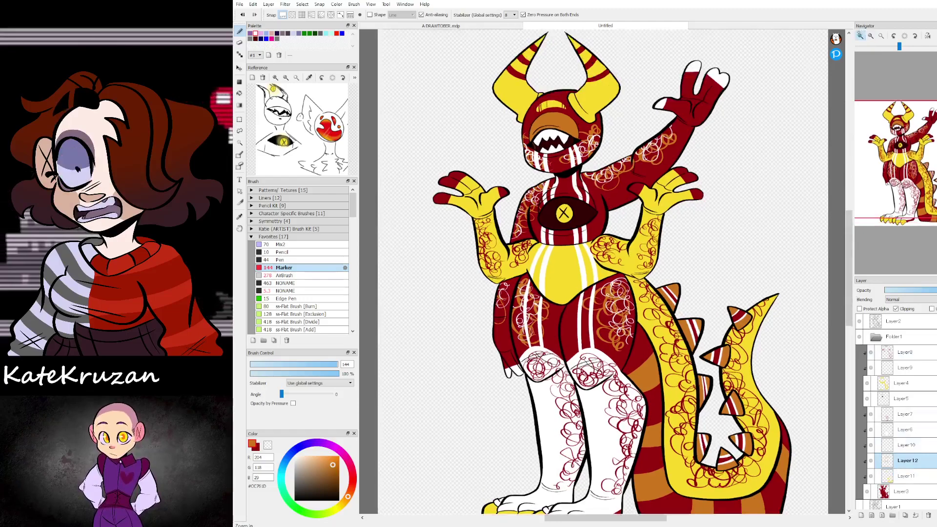
{"action": "left_click_drag", "start_coordinate": [909, 160], "coordinate": [901, 158]}
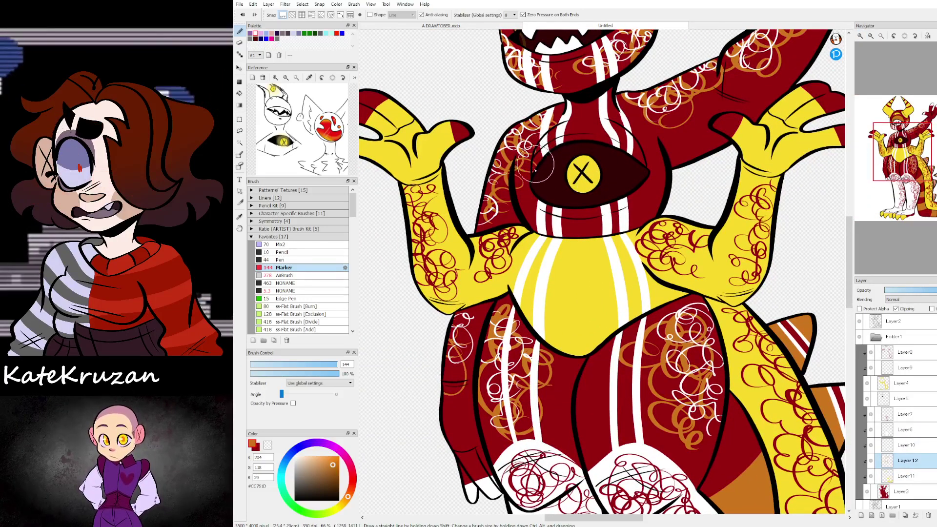
{"action": "key", "text": "g"}
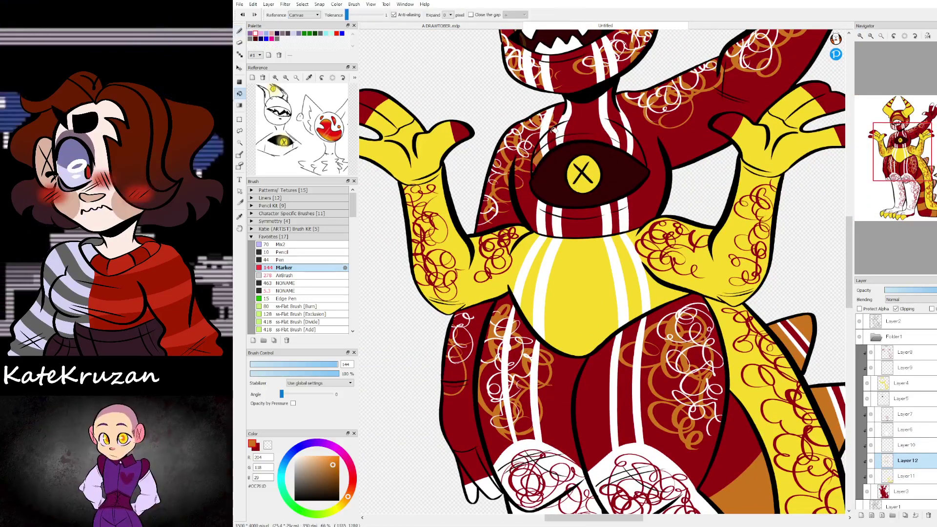
{"action": "key", "text": "b"}
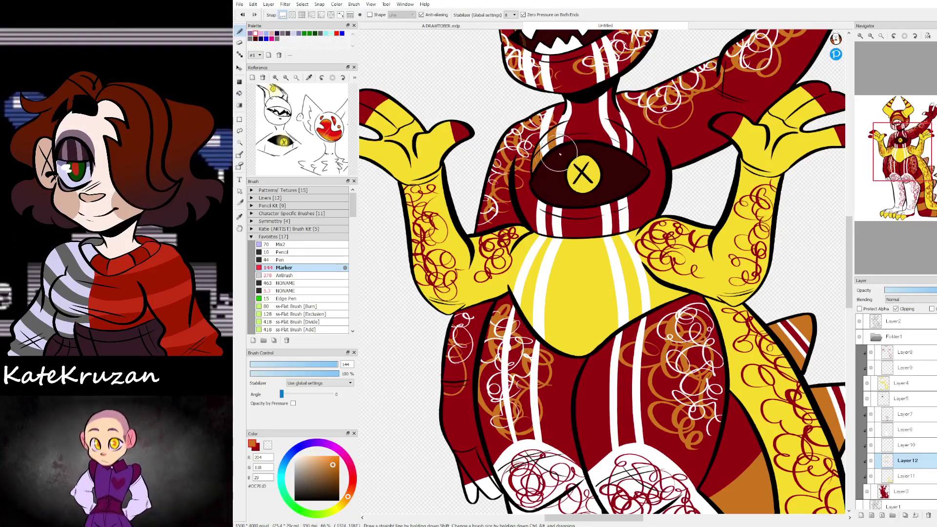
{"action": "key", "text": "g"}
{"action": "left_click", "coordinate": [608, 129]}
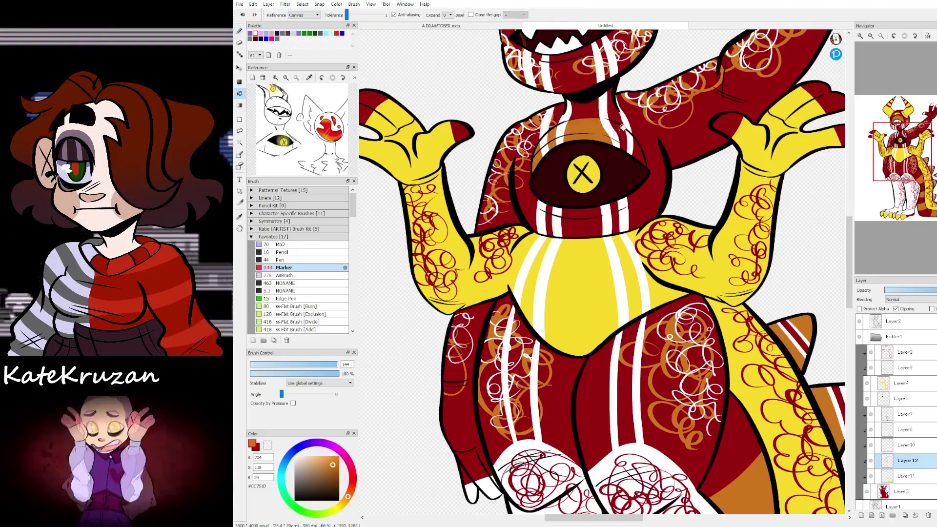
{"action": "left_click", "coordinate": [641, 149]}
Step: Add a clipped layer above the yellow base and try orange swirls on the yellow arm beside the waist
{"action": "mouse_move", "coordinate": [900, 160]}
{"action": "left_mouse_down"}
{"action": "mouse_move", "coordinate": [898, 142]}
{"action": "mouse_move", "coordinate": [911, 164]}
{"action": "left_mouse_up"}
{"action": "scroll", "coordinate": [899, 152], "scroll_direction": "down", "scroll_amount": 2}
{"action": "key", "text": "b"}
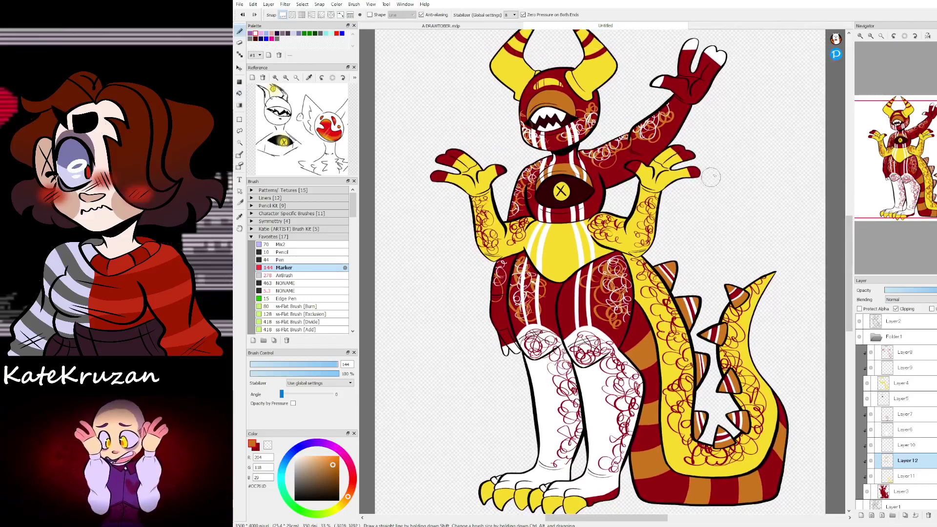
{"action": "left_click", "coordinate": [896, 383]}
{"action": "left_click", "coordinate": [861, 516]}
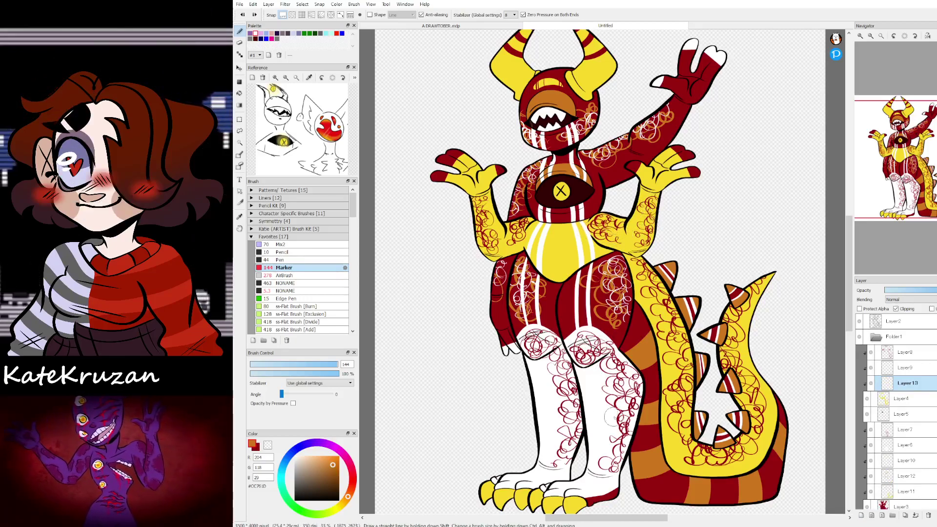
{"action": "left_click_drag", "start_coordinate": [617, 226], "coordinate": [617, 212]}
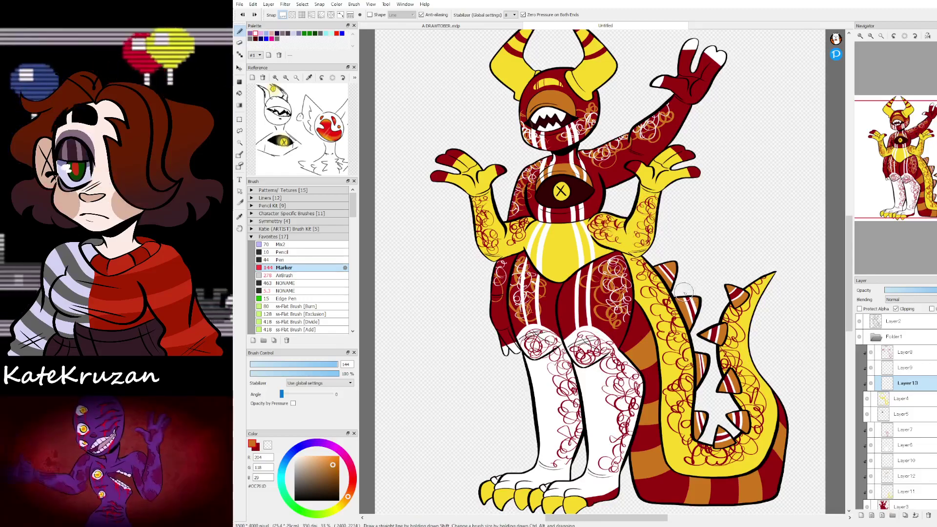
{"action": "scroll", "coordinate": [841, 246], "scroll_direction": "up", "scroll_amount": 2}
{"action": "left_click_drag", "start_coordinate": [910, 153], "coordinate": [910, 164]}
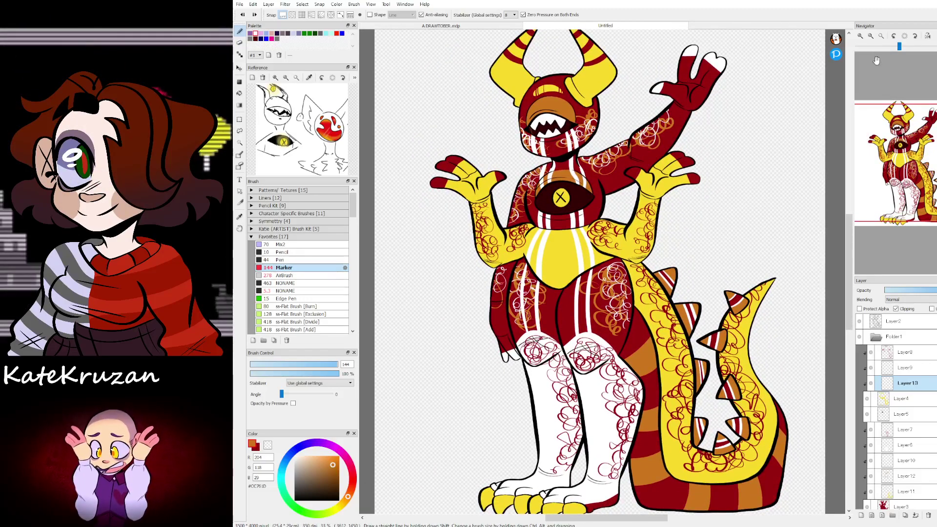
{"action": "left_click", "coordinate": [881, 36]}
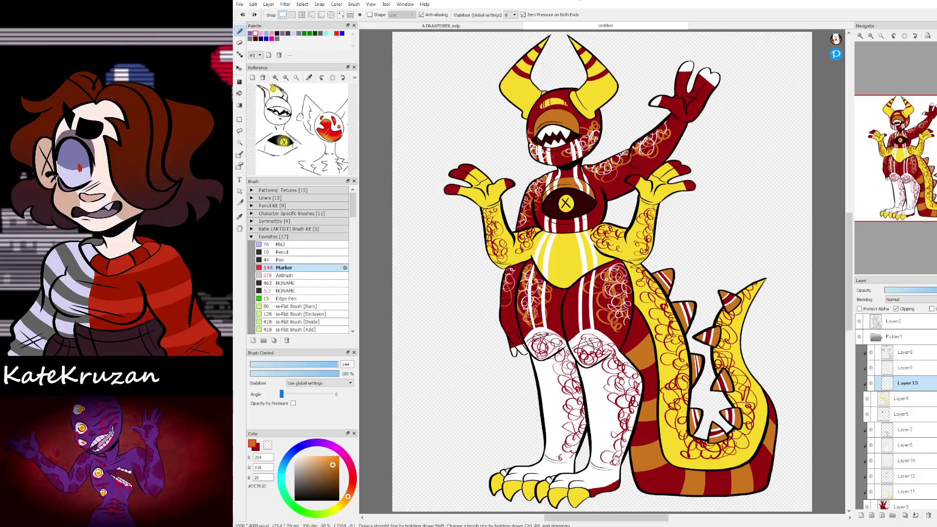
Step: Add a layer directly beneath the colour folder and move the line-art layer into the folder
{"action": "left_click", "coordinate": [878, 340]}
{"action": "scroll", "coordinate": [733, 374], "scroll_direction": "down", "scroll_amount": 1}
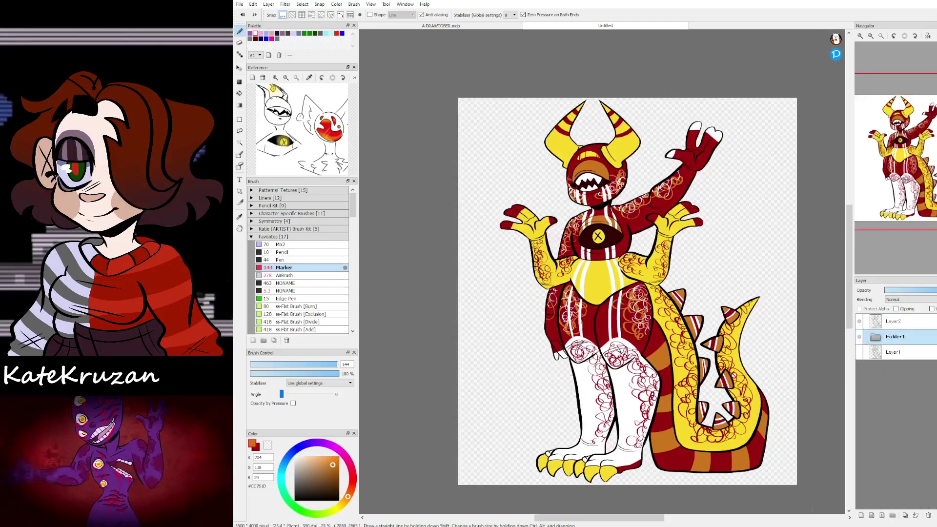
{"action": "left_click", "coordinate": [881, 357]}
{"action": "left_click", "coordinate": [862, 516]}
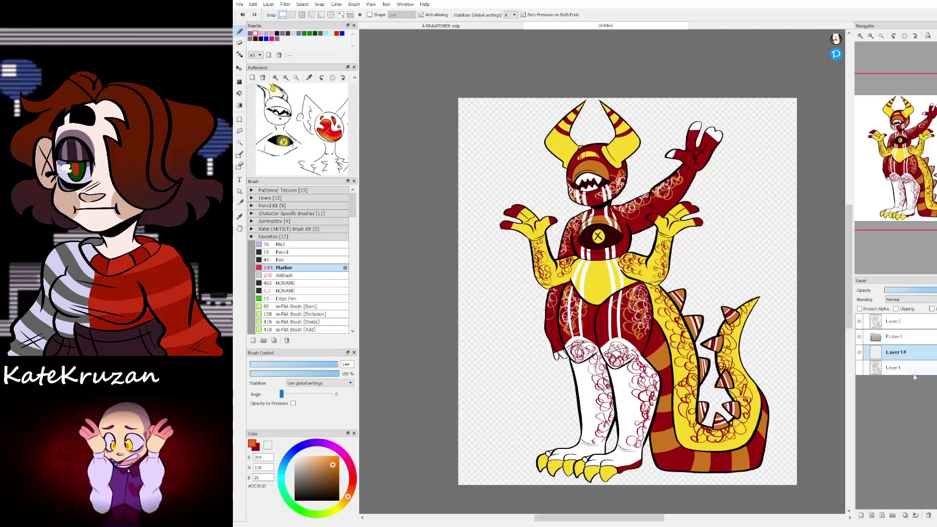
{"action": "left_click", "coordinate": [889, 336]}
{"action": "left_click", "coordinate": [877, 337]}
{"action": "left_click_drag", "start_coordinate": [886, 322], "coordinate": [884, 340]}
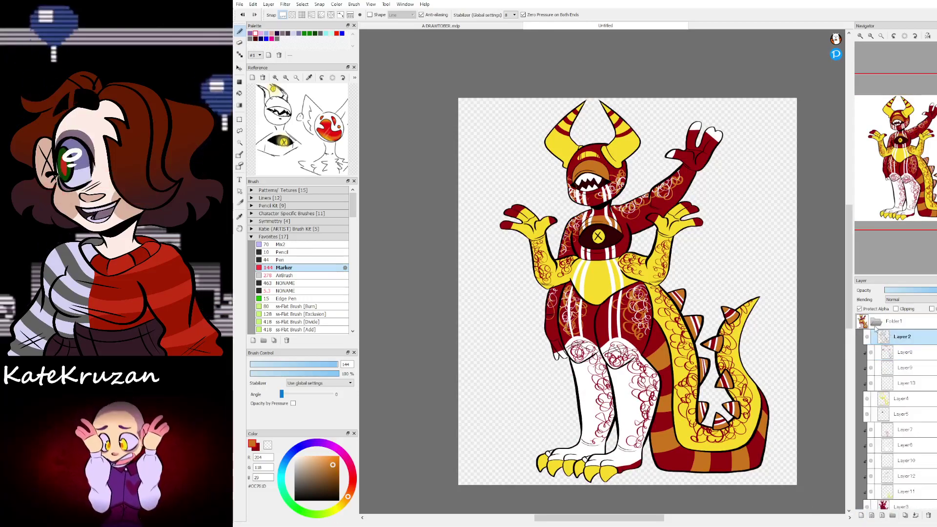
Step: Collapse the colour folder and move the whole creature horizontally towards the canvas's left edge
{"action": "left_click", "coordinate": [875, 322]}
{"action": "key", "text": "v"}
{"action": "left_click_drag", "start_coordinate": [732, 328], "coordinate": [700, 328]}
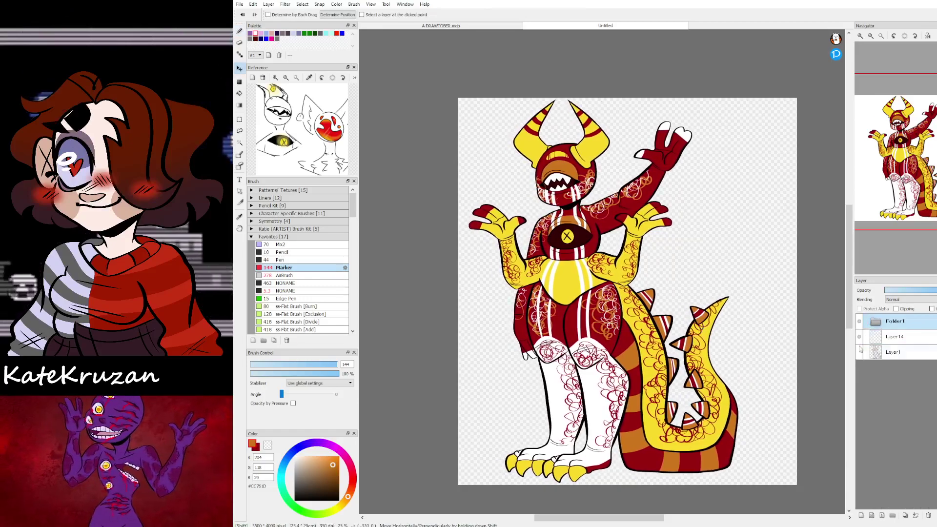
Step: Fill a large grey (156, 156, 156) rectangle behind the creature on the new background layer
{"action": "left_click", "coordinate": [894, 338]}
{"action": "left_click", "coordinate": [239, 82]}
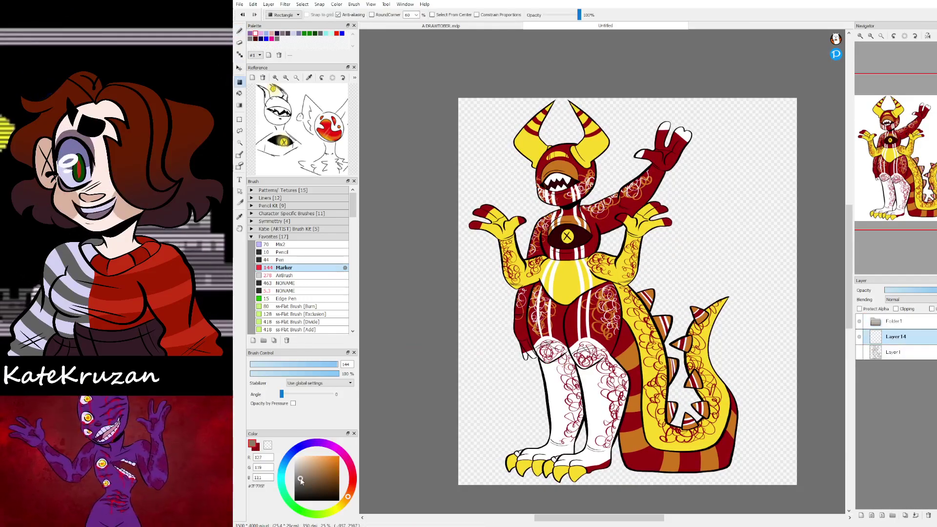
{"action": "left_click", "coordinate": [294, 473]}
{"action": "mouse_move", "coordinate": [495, 116]}
{"action": "left_mouse_down"}
{"action": "mouse_move", "coordinate": [717, 465]}
{"action": "mouse_move", "coordinate": [777, 464]}
{"action": "left_mouse_up"}
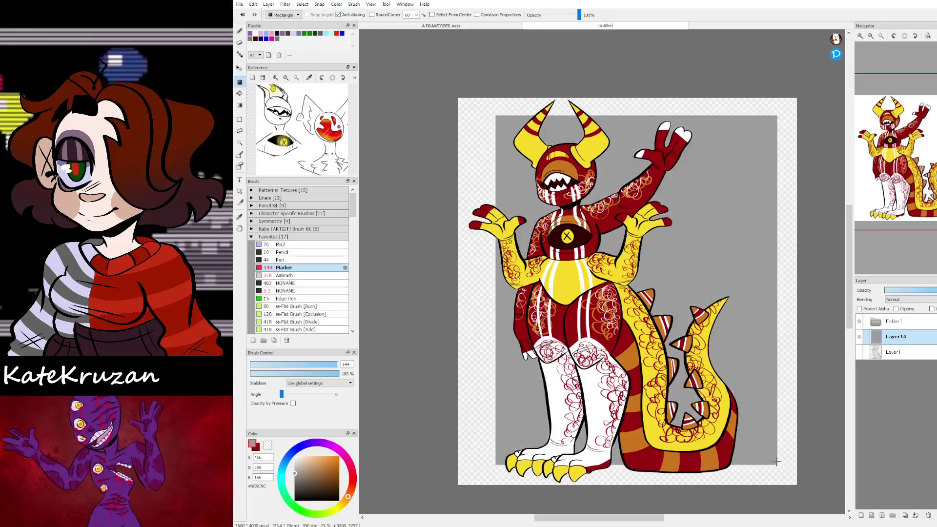
Step: Add a layer above the grey panel and fill a muted dark-red rectangle behind the raised arm and tail
{"action": "left_click", "coordinate": [861, 515]}
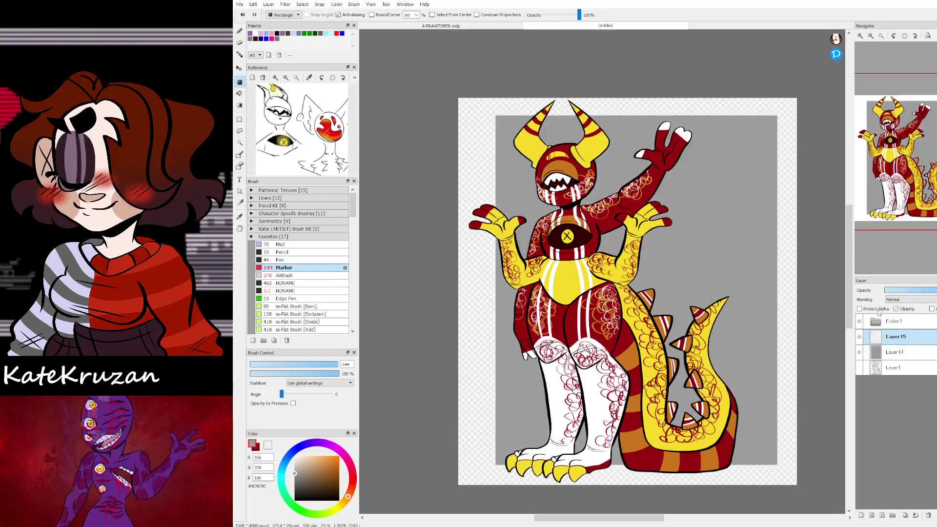
{"action": "key", "text": "x"}
{"action": "left_click", "coordinate": [324, 479]}
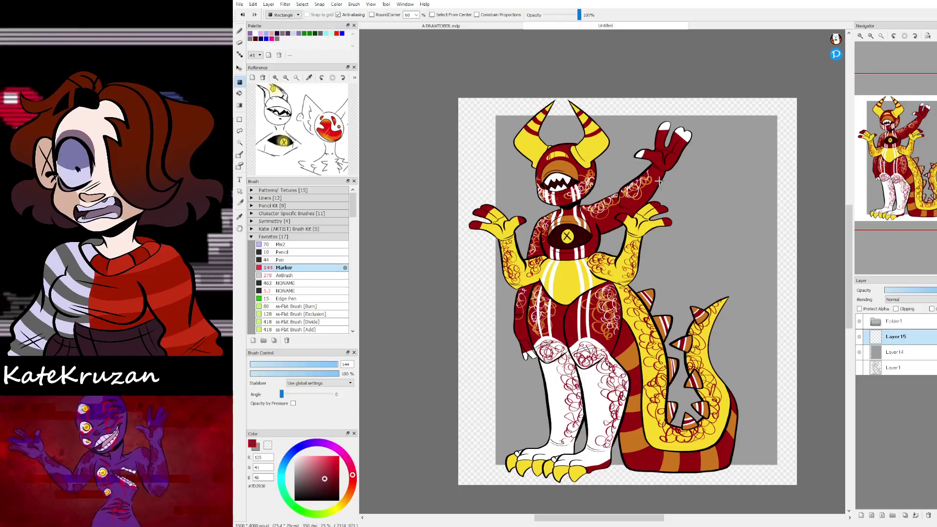
{"action": "left_click_drag", "start_coordinate": [744, 333], "coordinate": [771, 358]}
Step: Sample yellow from the creature and fill a band across the top of the alpha-protected dark-red rectangle
{"action": "key", "text": "alt"}
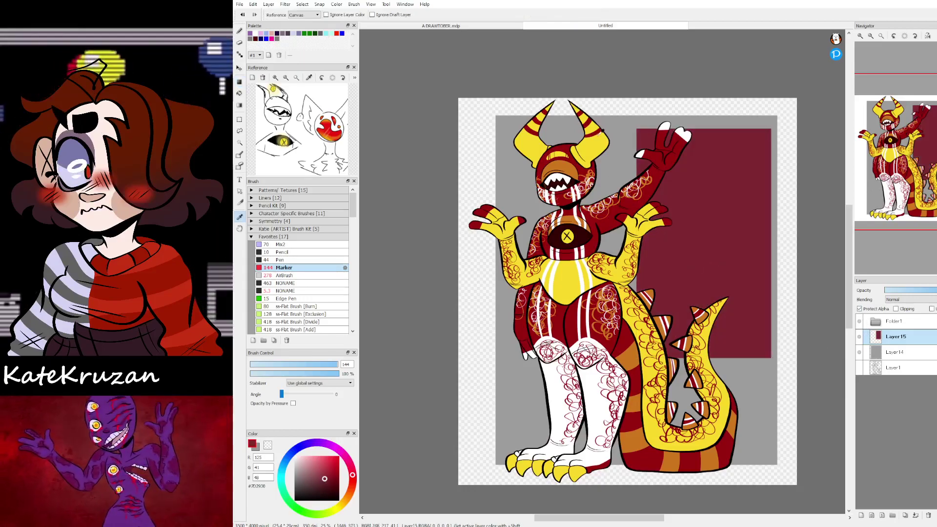
{"action": "left_click", "coordinate": [598, 129], "text": "alt"}
{"action": "left_click_drag", "start_coordinate": [618, 98], "coordinate": [791, 164]}
{"action": "key", "text": "alt"}
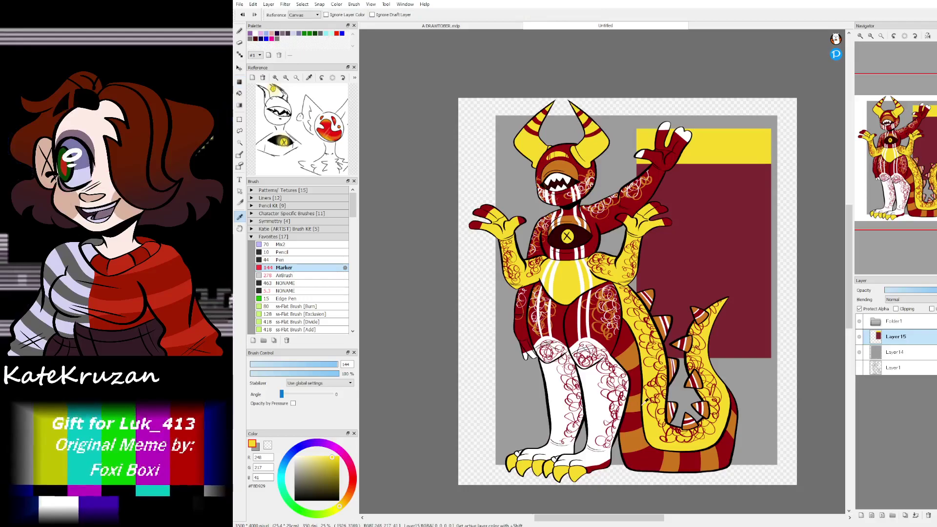
Step: Fill an orange band beneath the yellow one and a dark-red (153, 0, 15) band beneath that on the coloured block
{"action": "left_click_drag", "start_coordinate": [782, 185], "coordinate": [782, 188]}
{"action": "key", "text": "alt"}
{"action": "left_click", "coordinate": [738, 239], "text": "alt"}
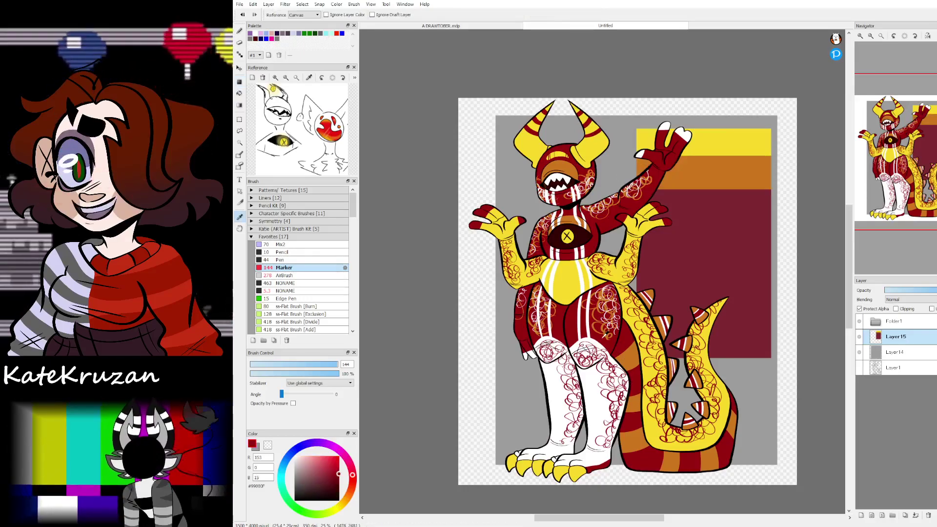
{"action": "left_click_drag", "start_coordinate": [584, 229], "coordinate": [582, 238]}
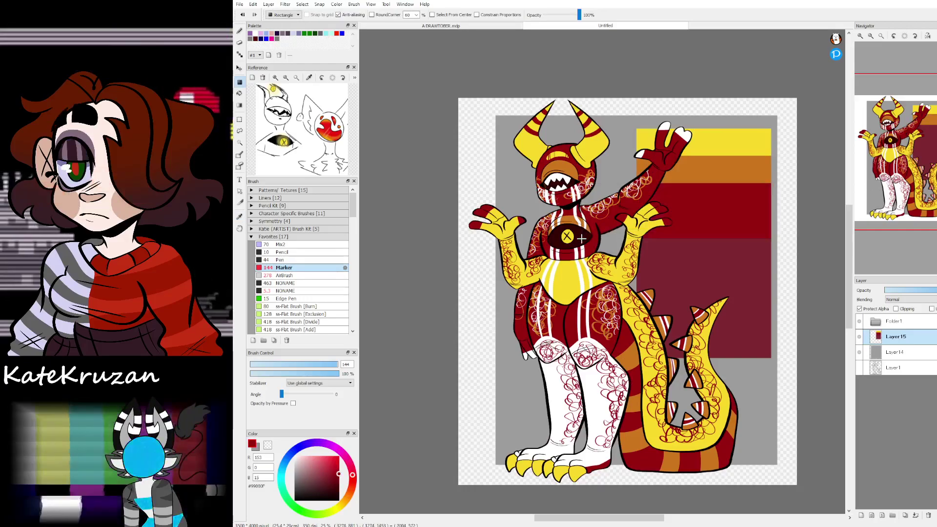
Step: Sample white and fill a band with it across the coloured block, directly beneath the dark-red band
{"action": "key", "text": "alt"}
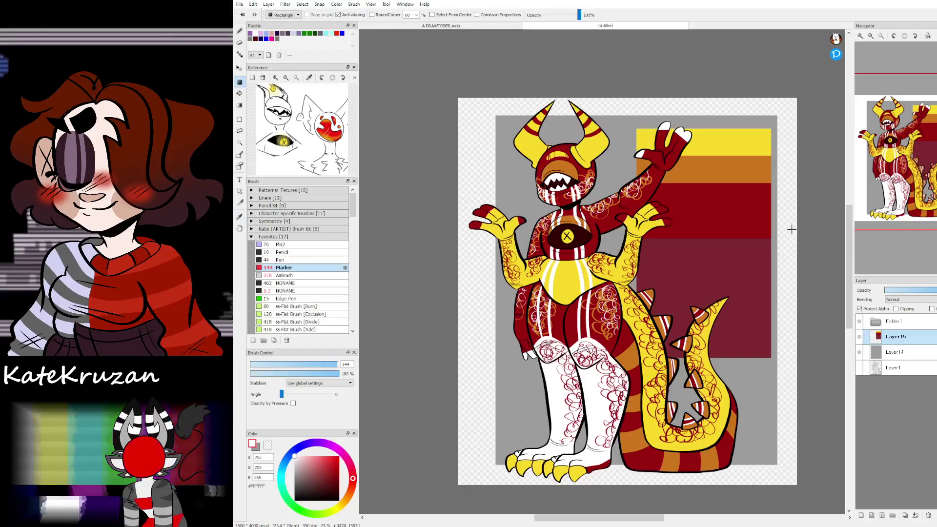
{"action": "left_click_drag", "start_coordinate": [650, 252], "coordinate": [629, 268]}
{"action": "key", "text": "ctrl+z"}
{"action": "left_click_drag", "start_coordinate": [791, 225], "coordinate": [580, 264]}
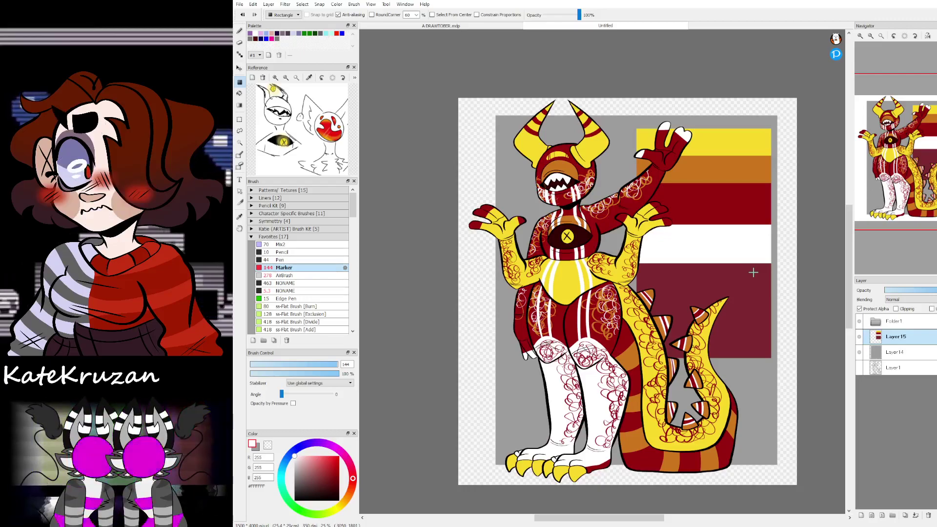
Step: Erase the muted dark-red remainder and the white band's lower edge with transparent rectangles, and move the striped block slightly upward
{"action": "key", "text": "v"}
{"action": "key", "text": "u"}
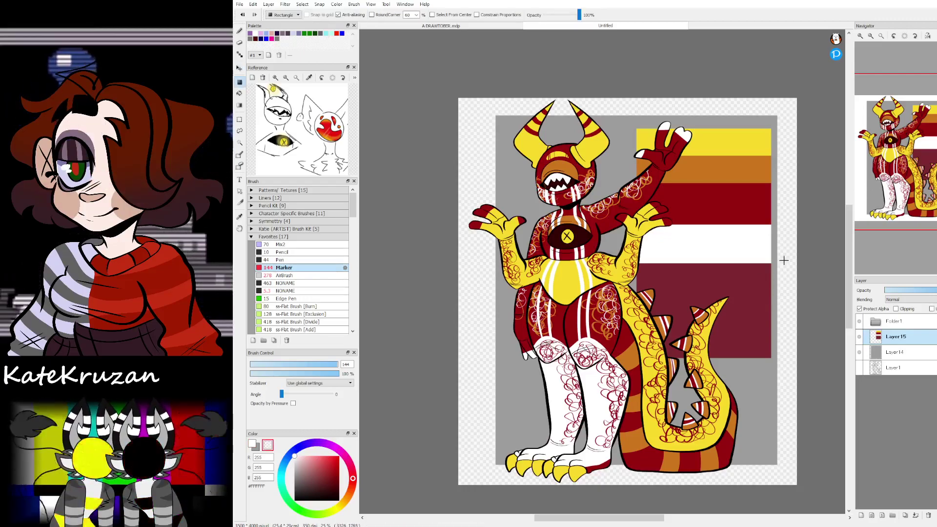
{"action": "left_click_drag", "start_coordinate": [564, 344], "coordinate": [630, 366]}
{"action": "key", "text": "v"}
{"action": "left_click_drag", "start_coordinate": [743, 242], "coordinate": [589, 267]}
{"action": "key", "text": "u"}
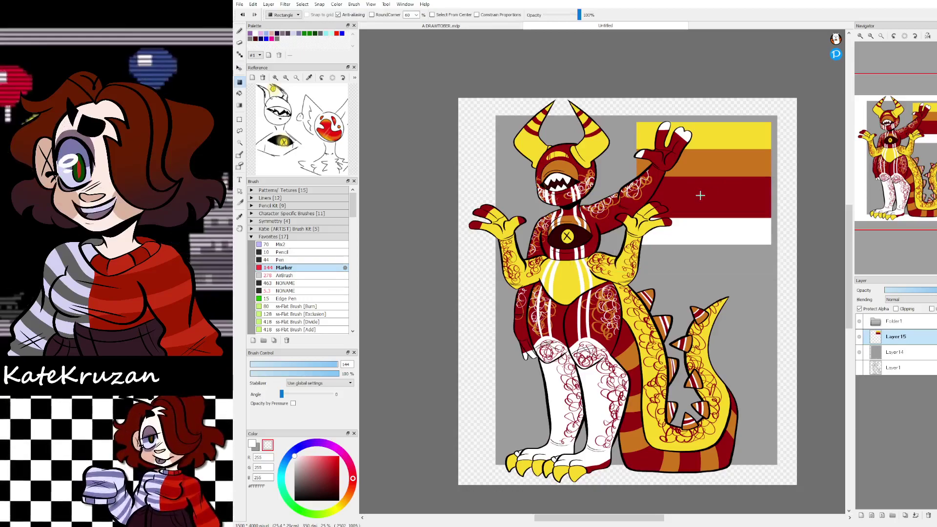
Step: Even out the stripes by extending the orange band downward and the white band upward over the dark-red band
{"action": "key", "text": "i"}
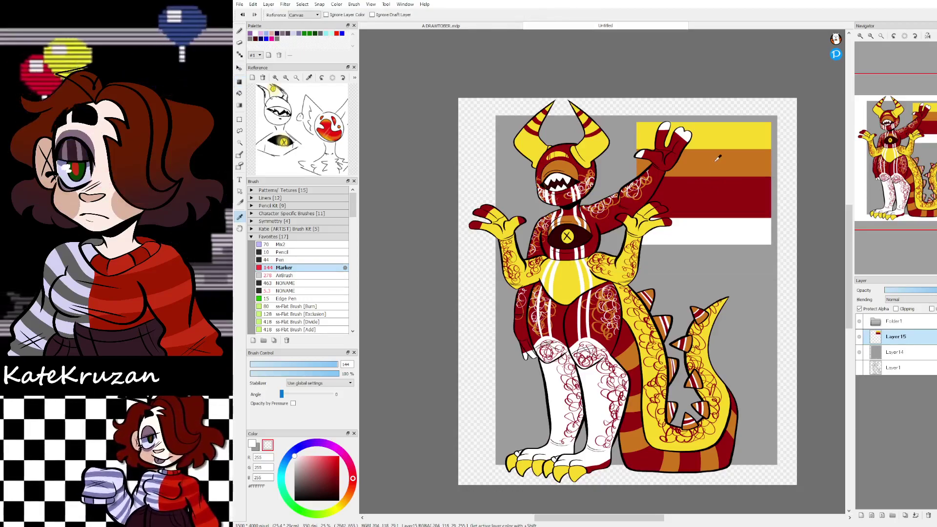
{"action": "left_click", "coordinate": [717, 158]}
{"action": "key", "text": "u"}
{"action": "key", "text": "v"}
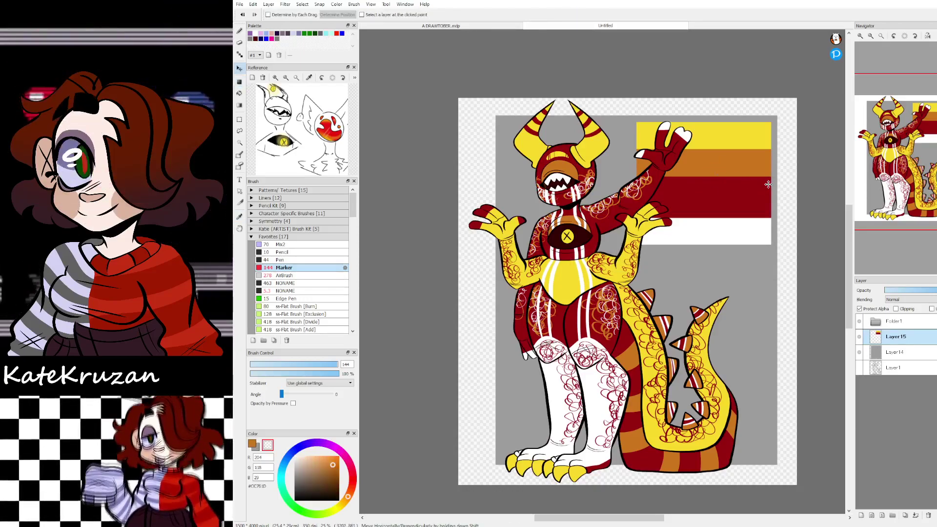
{"action": "key", "text": "u"}
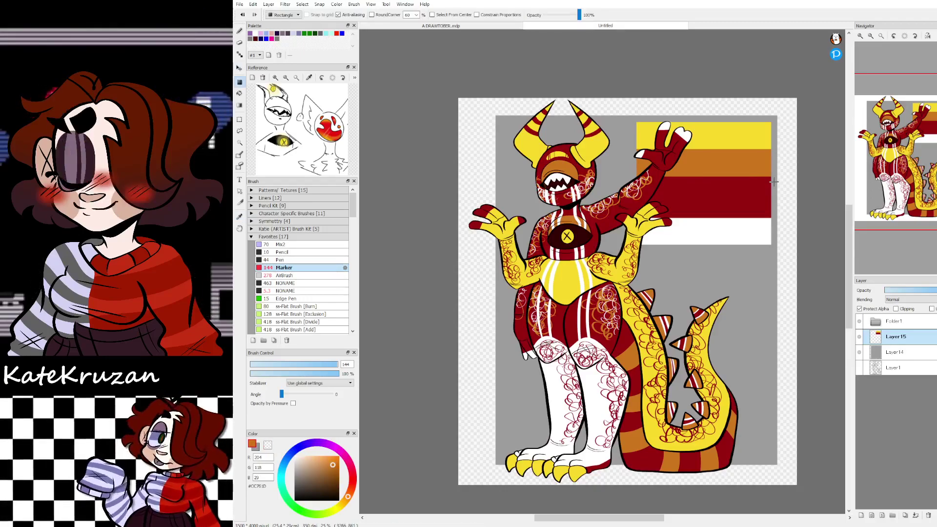
{"action": "left_click_drag", "start_coordinate": [613, 159], "coordinate": [614, 164]}
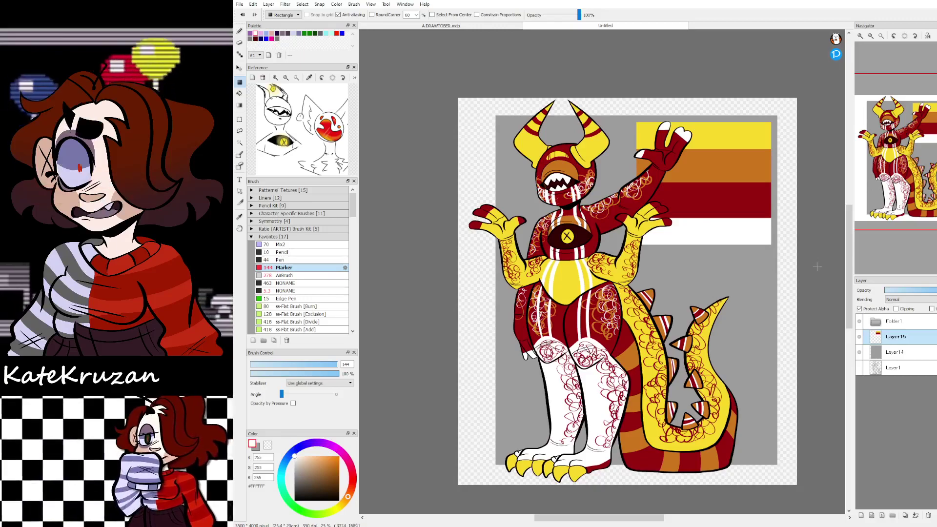
{"action": "left_click_drag", "start_coordinate": [772, 222], "coordinate": [596, 207]}
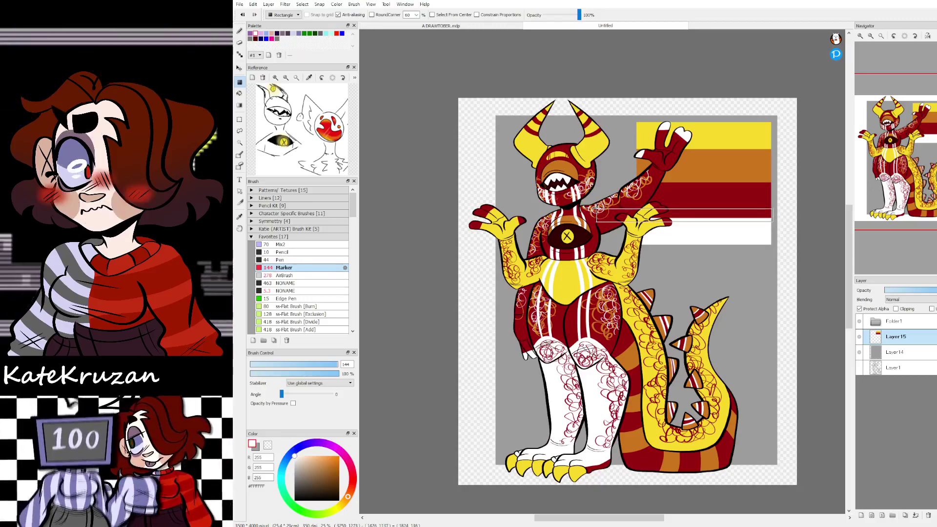
{"action": "key", "text": "ctrl+u"}
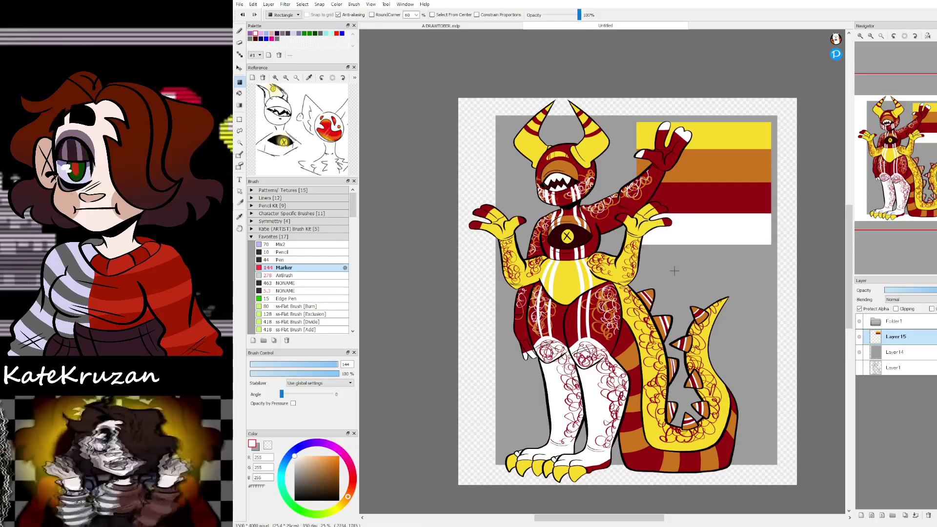
Step: Select the folder that holds the creature's layers
{"action": "left_click", "coordinate": [899, 324]}
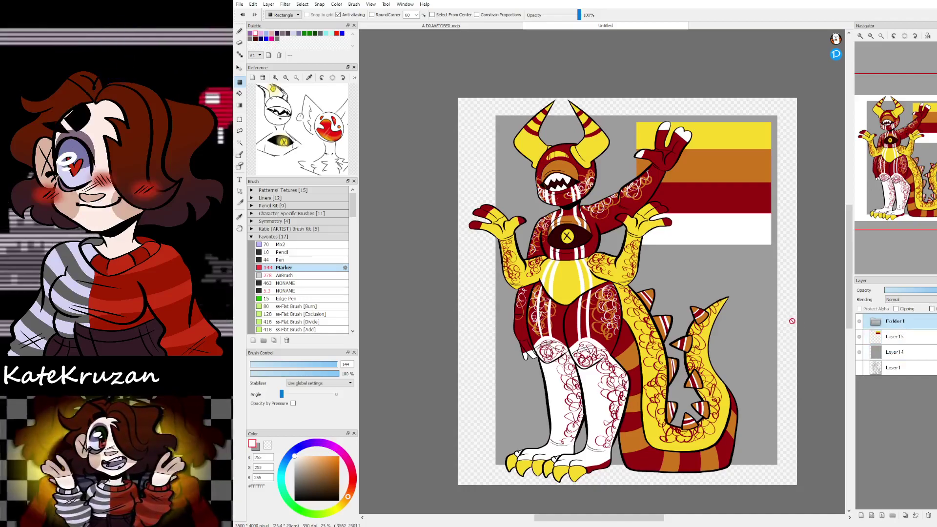
{"action": "left_click", "coordinate": [881, 37]}
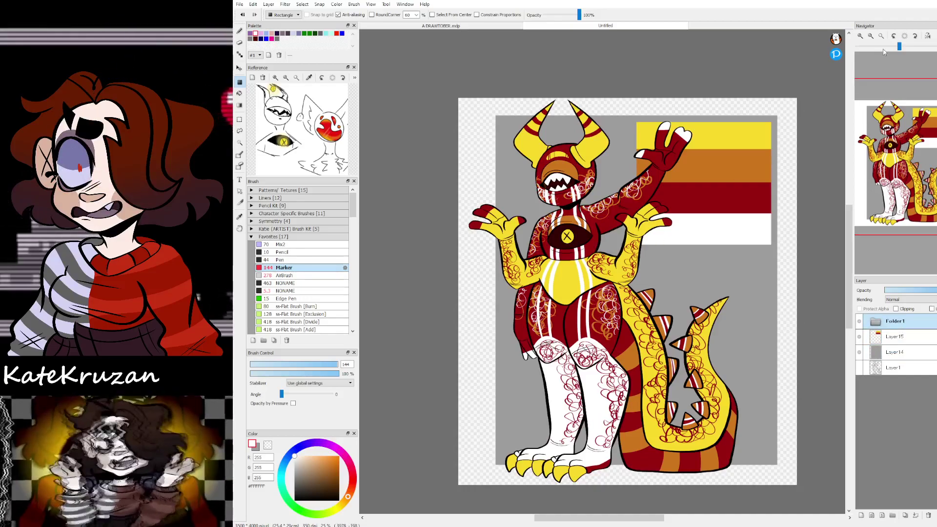